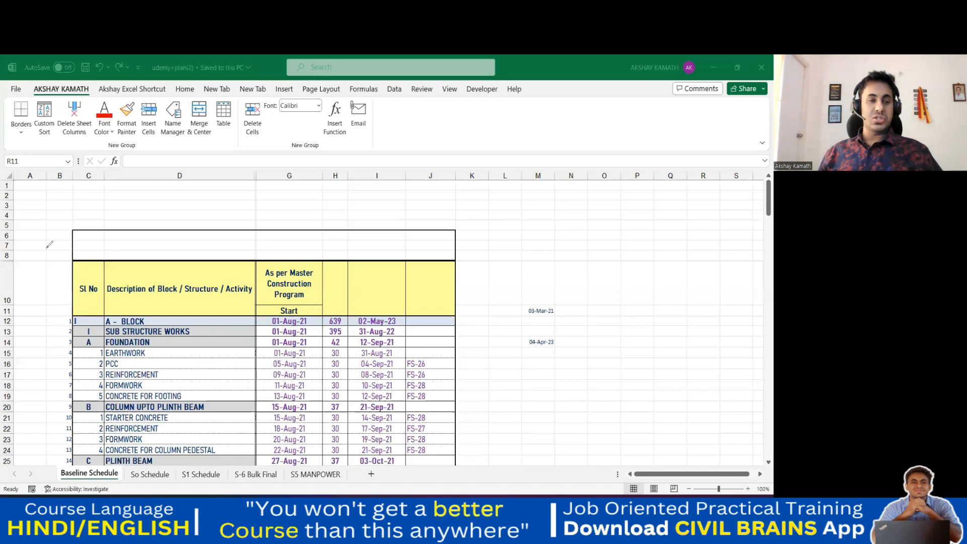
- Review the Baseline Schedule's activities for A-Block, from the substructure works down to the handing over of the site
{"action": "left_click", "coordinate": [186, 215]}
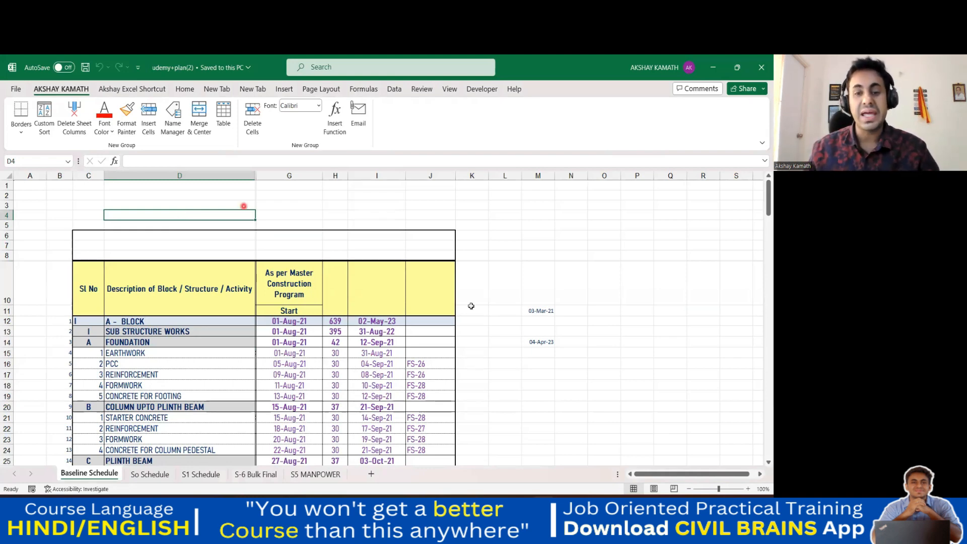
{"action": "left_click", "coordinate": [508, 331]}
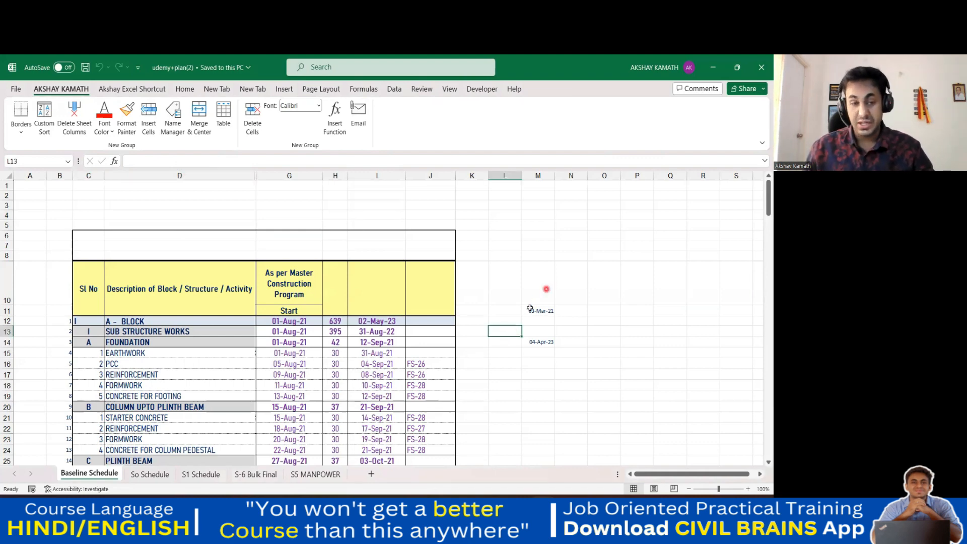
{"action": "scroll", "coordinate": [229, 331], "scroll_direction": "down", "scroll_amount": 4}
{"action": "scroll", "coordinate": [229, 330], "scroll_direction": "up", "scroll_amount": 3}
{"action": "scroll", "coordinate": [231, 329], "scroll_direction": "up", "scroll_amount": 1}
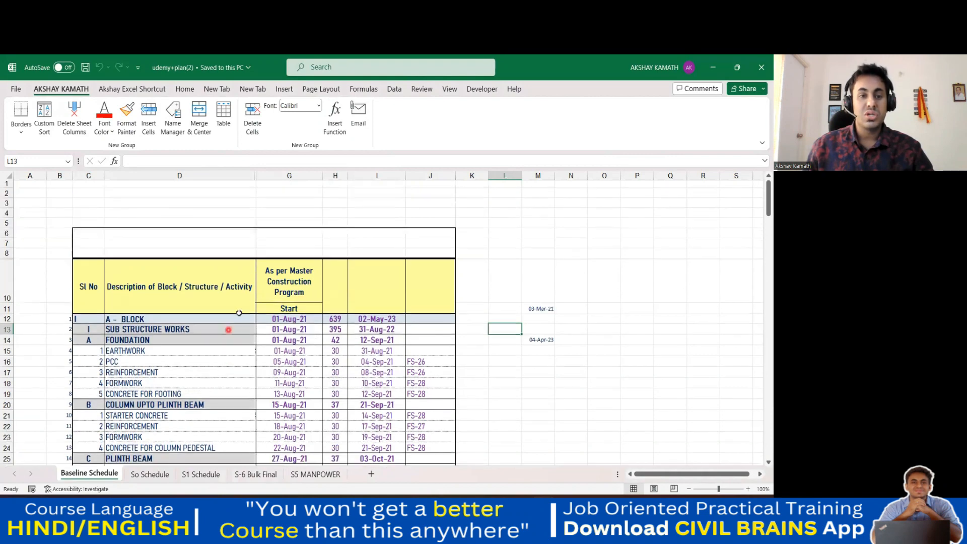
{"action": "scroll", "coordinate": [240, 315], "scroll_direction": "down", "scroll_amount": 2}
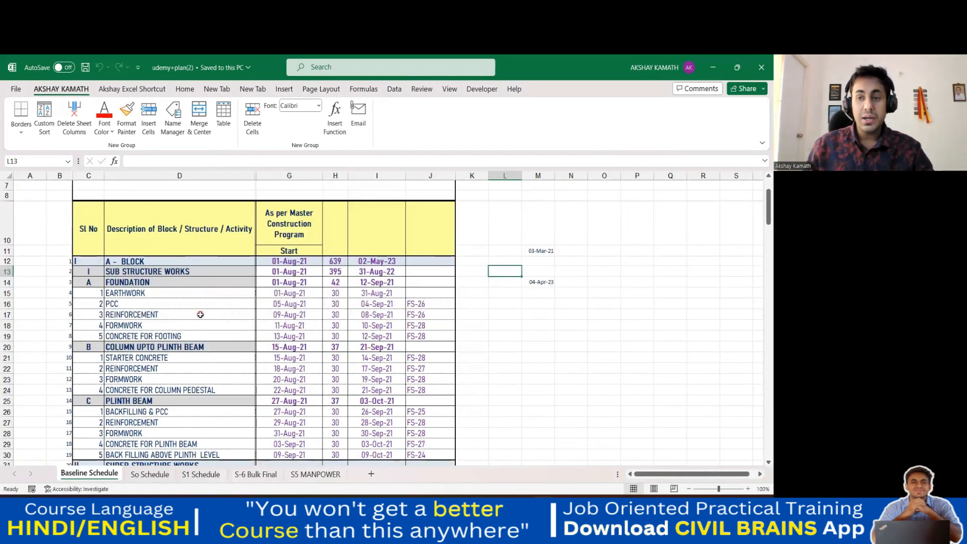
{"action": "scroll", "coordinate": [201, 317], "scroll_direction": "down", "scroll_amount": 11}
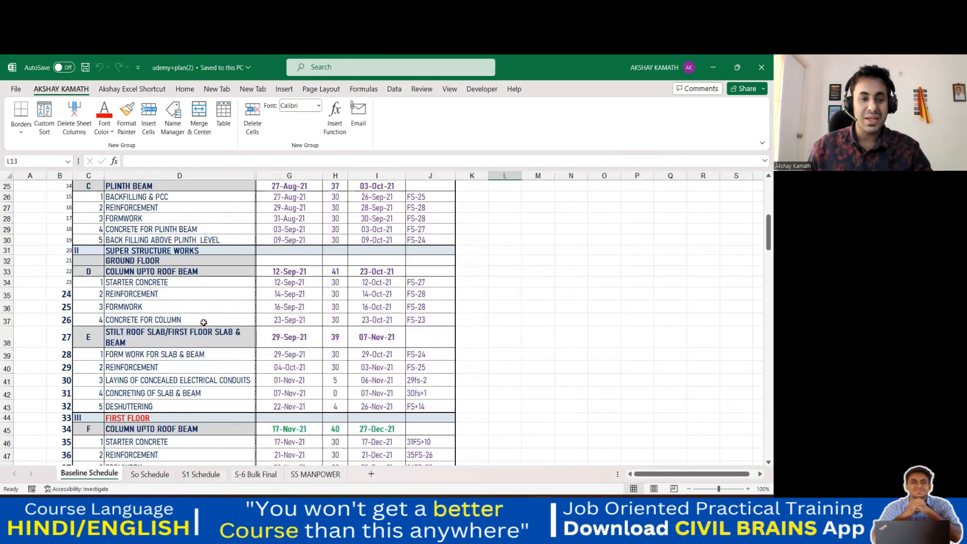
{"action": "scroll", "coordinate": [203, 322], "scroll_direction": "down", "scroll_amount": 6}
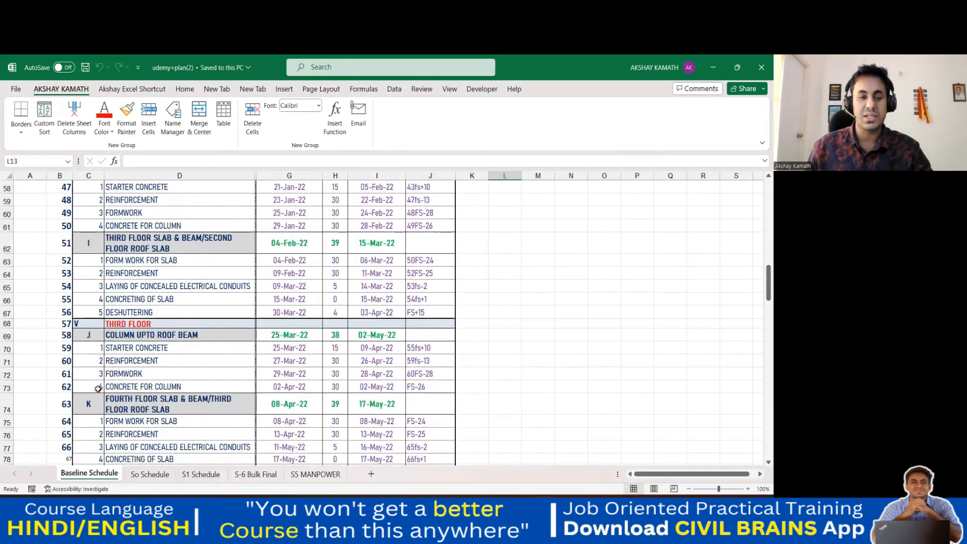
{"action": "scroll", "coordinate": [101, 384], "scroll_direction": "down", "scroll_amount": 4}
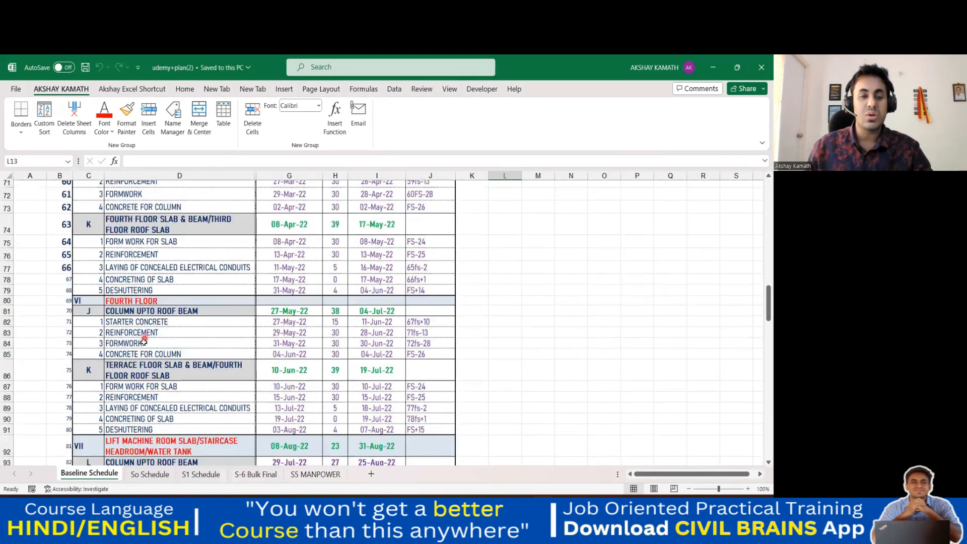
{"action": "scroll", "coordinate": [145, 342], "scroll_direction": "down", "scroll_amount": 5}
{"action": "scroll", "coordinate": [145, 342], "scroll_direction": "down", "scroll_amount": 15}
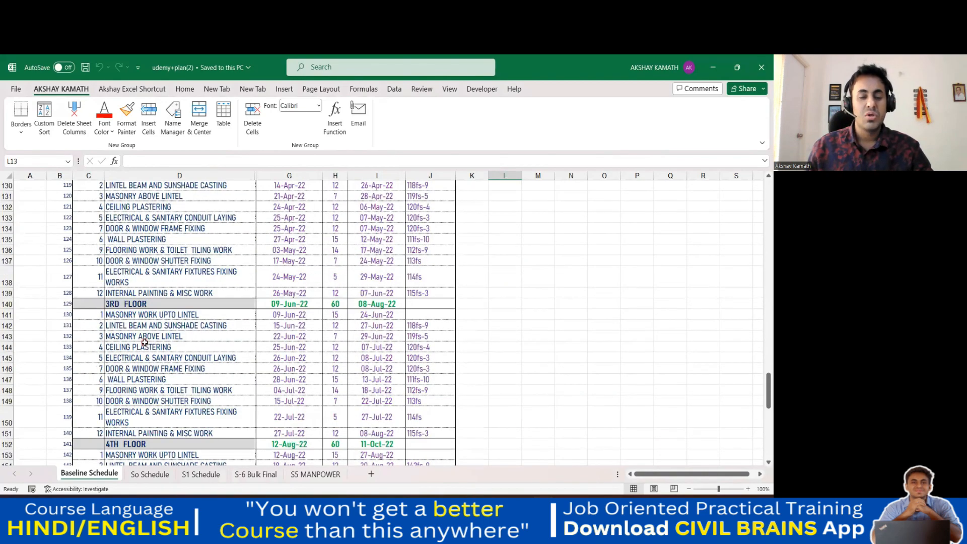
{"action": "scroll", "coordinate": [144, 342], "scroll_direction": "down", "scroll_amount": 8}
{"action": "scroll", "coordinate": [145, 342], "scroll_direction": "down", "scroll_amount": 5}
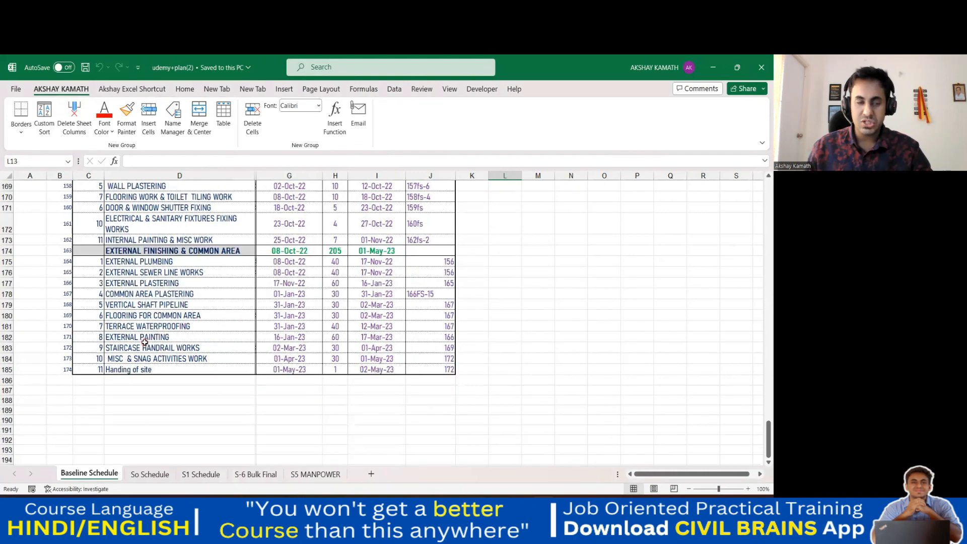
- Look back through the floor-wise finishing works to the third and fourth floor column and slab activities
{"action": "scroll", "coordinate": [145, 342], "scroll_direction": "up", "scroll_amount": 12}
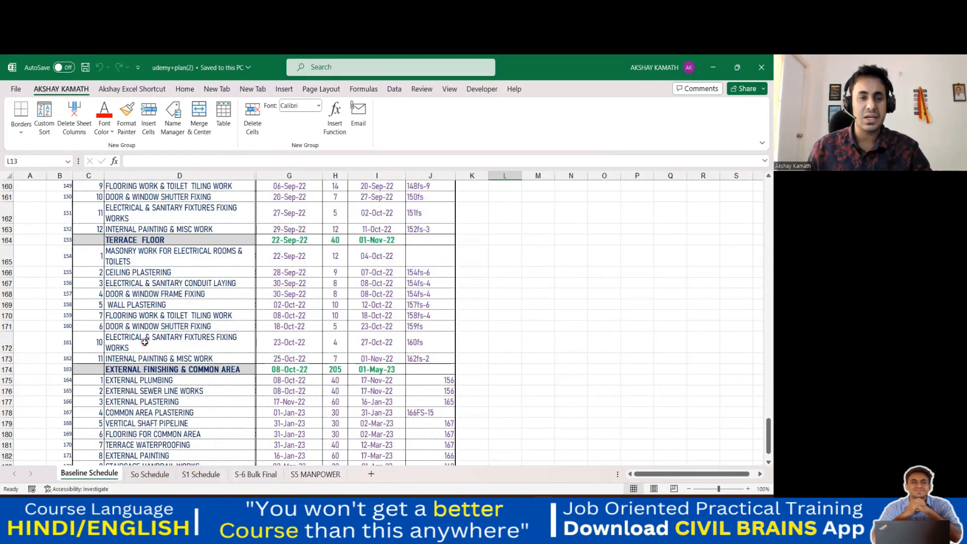
{"action": "scroll", "coordinate": [145, 342], "scroll_direction": "up", "scroll_amount": 1}
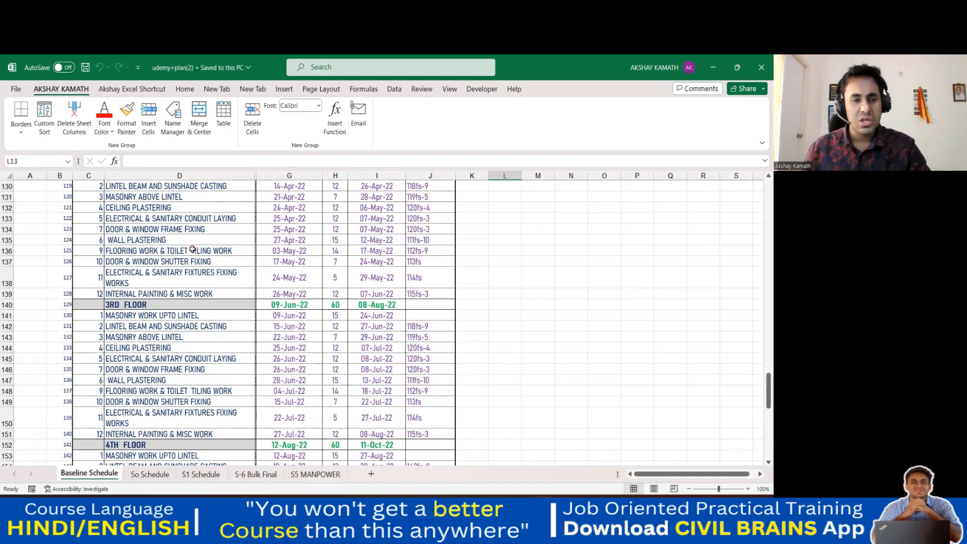
{"action": "scroll", "coordinate": [322, 302], "scroll_direction": "up", "scroll_amount": 2}
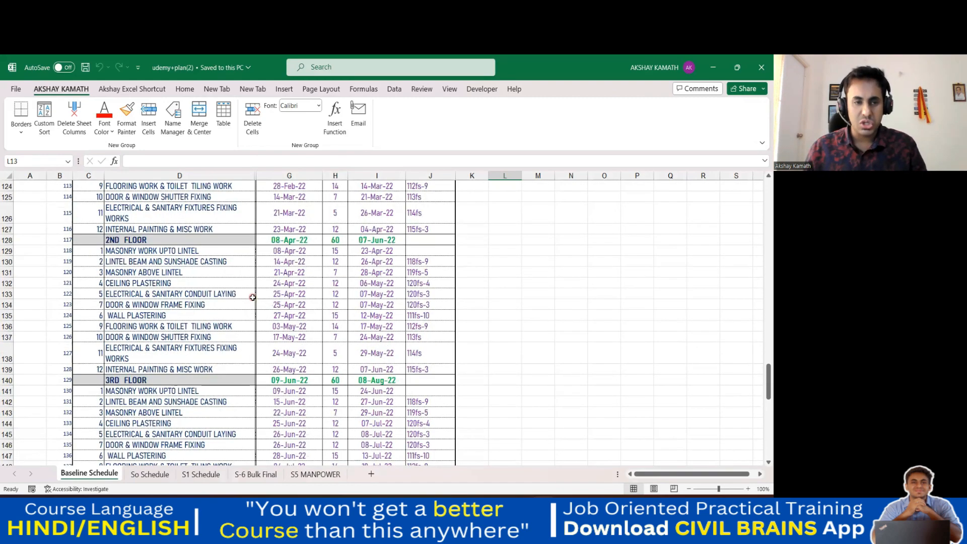
{"action": "scroll", "coordinate": [252, 297], "scroll_direction": "up", "scroll_amount": 8}
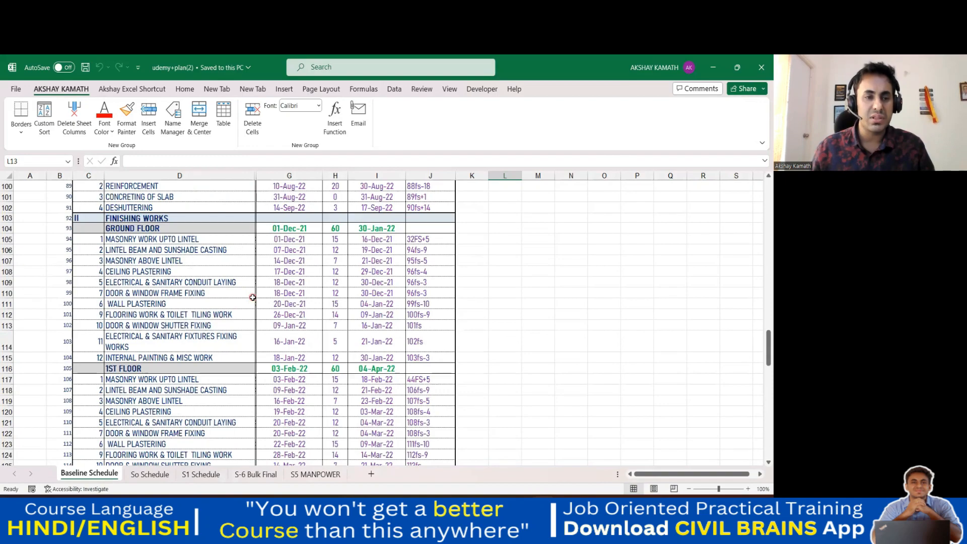
{"action": "scroll", "coordinate": [253, 297], "scroll_direction": "up", "scroll_amount": 9}
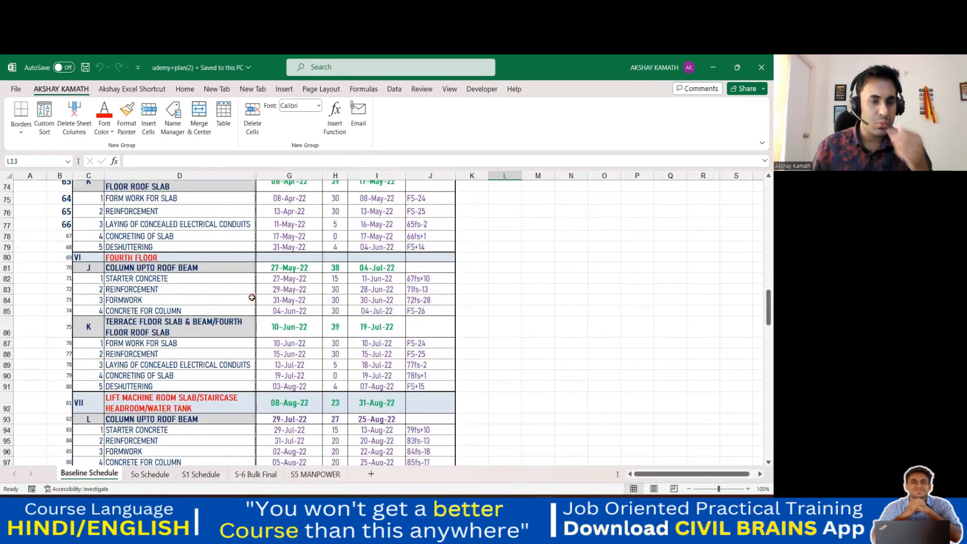
{"action": "scroll", "coordinate": [252, 297], "scroll_direction": "up", "scroll_amount": 3}
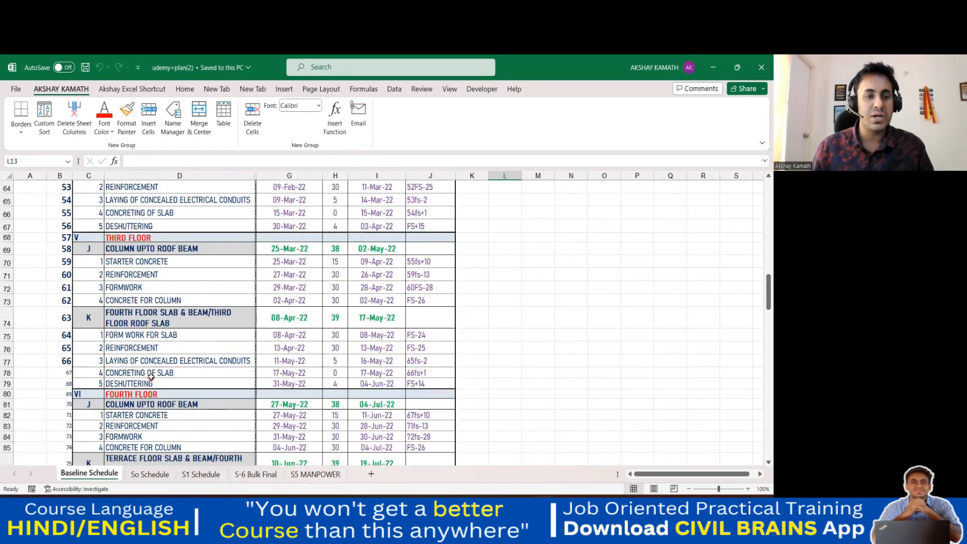
{"action": "scroll", "coordinate": [151, 377], "scroll_direction": "down", "scroll_amount": 3}
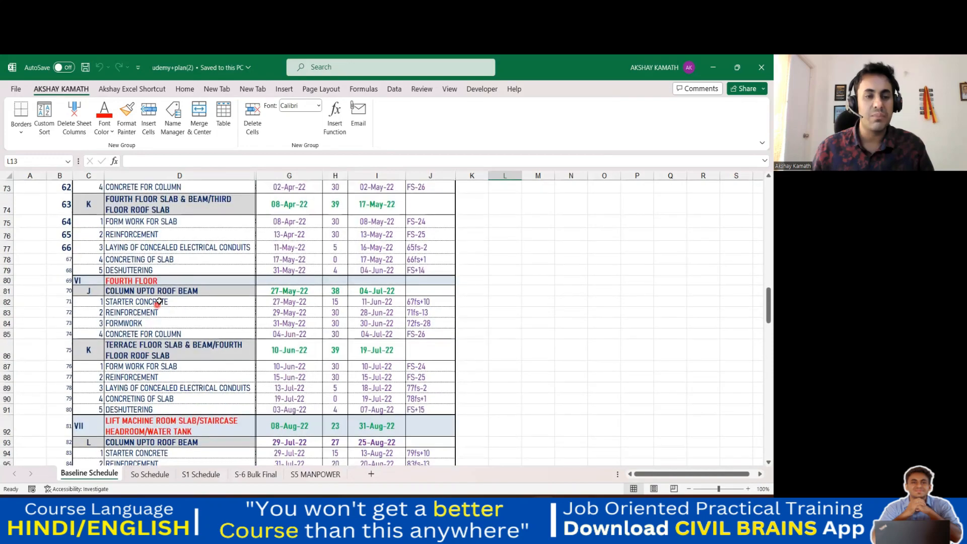
{"action": "scroll", "coordinate": [159, 301], "scroll_direction": "down", "scroll_amount": 2}
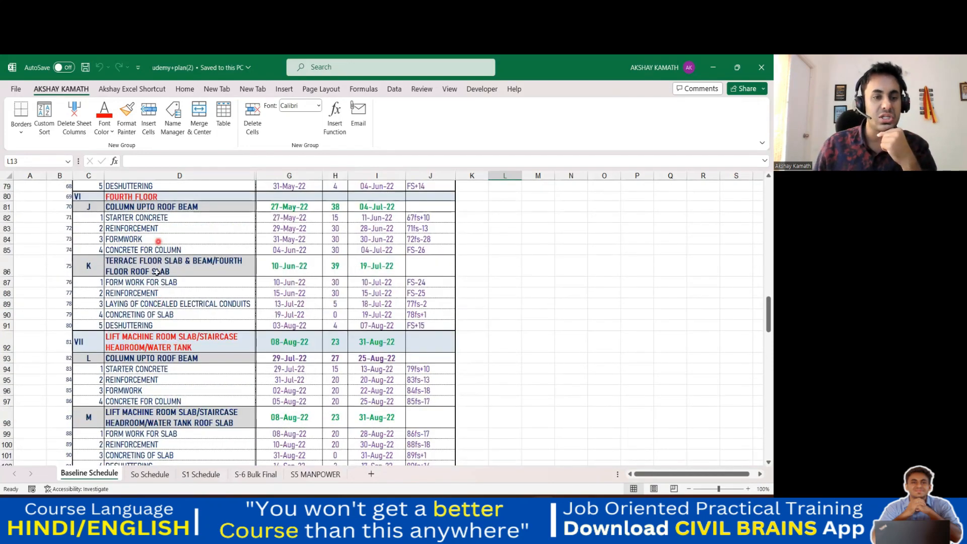
- Examine the schedule from the lift machine room slab through the finishing works of each floor to the final activity number
{"action": "scroll", "coordinate": [157, 273], "scroll_direction": "down", "scroll_amount": 5}
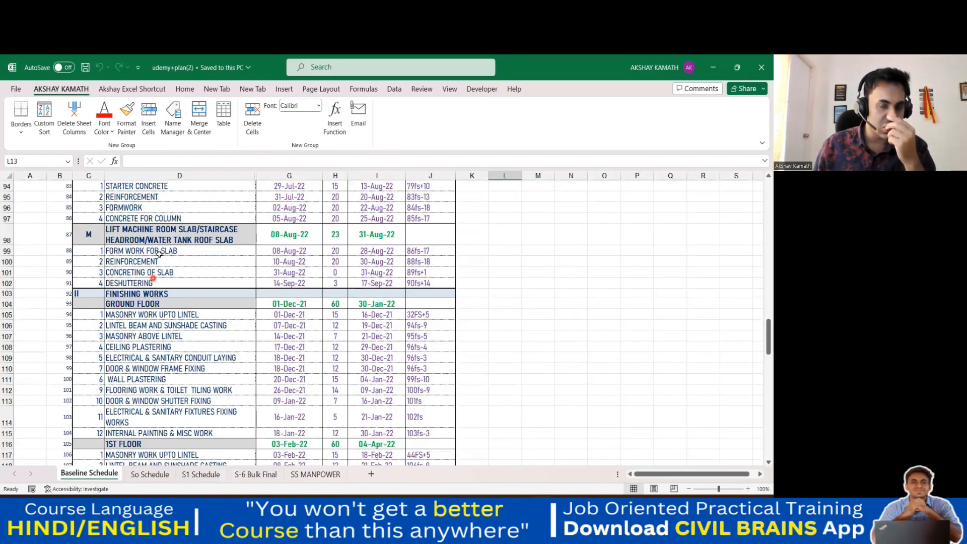
{"action": "scroll", "coordinate": [160, 254], "scroll_direction": "down", "scroll_amount": 2}
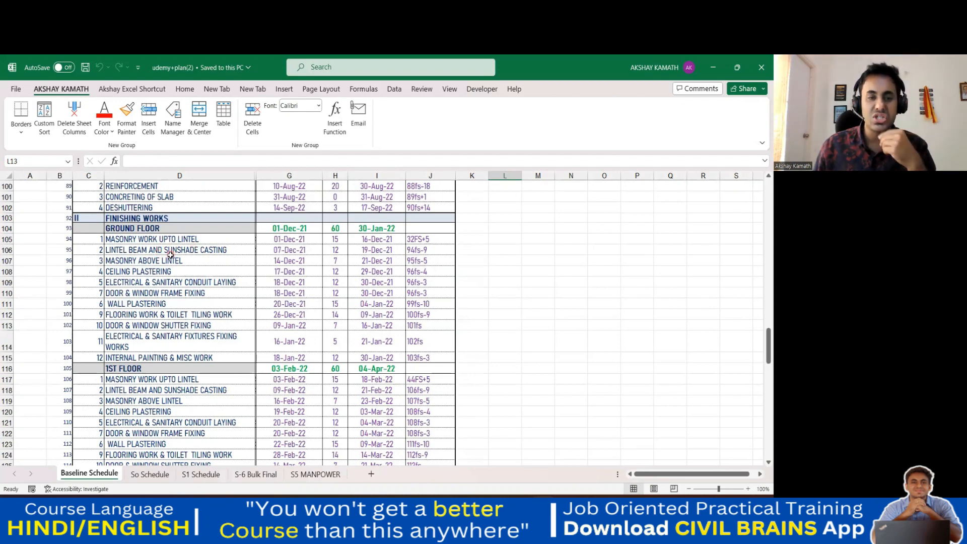
{"action": "scroll", "coordinate": [171, 252], "scroll_direction": "down", "scroll_amount": 2}
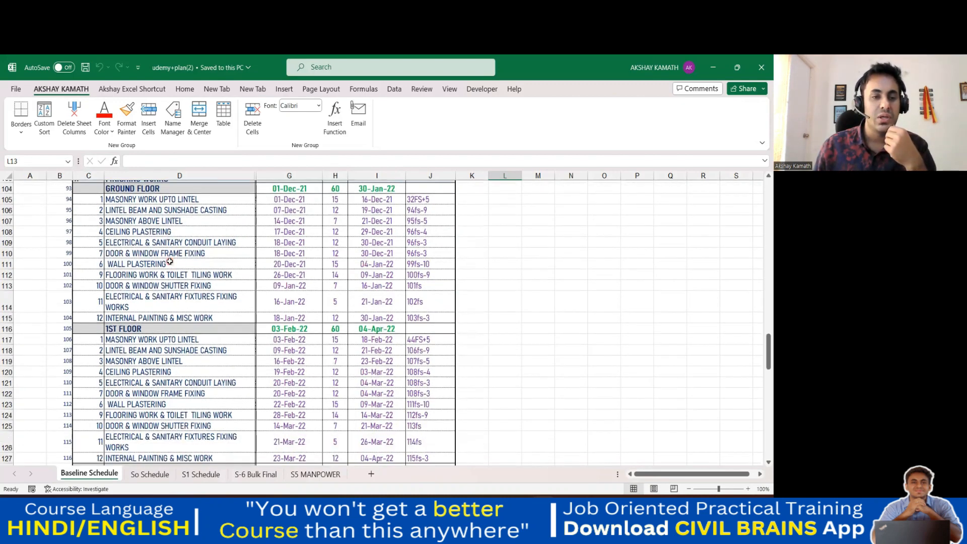
{"action": "scroll", "coordinate": [171, 249], "scroll_direction": "down", "scroll_amount": 3}
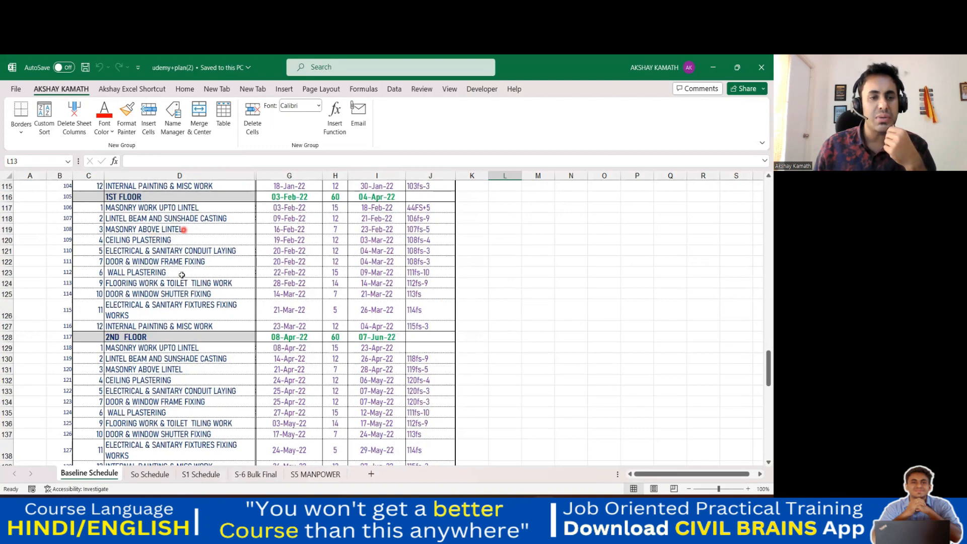
{"action": "scroll", "coordinate": [181, 295], "scroll_direction": "down", "scroll_amount": 4}
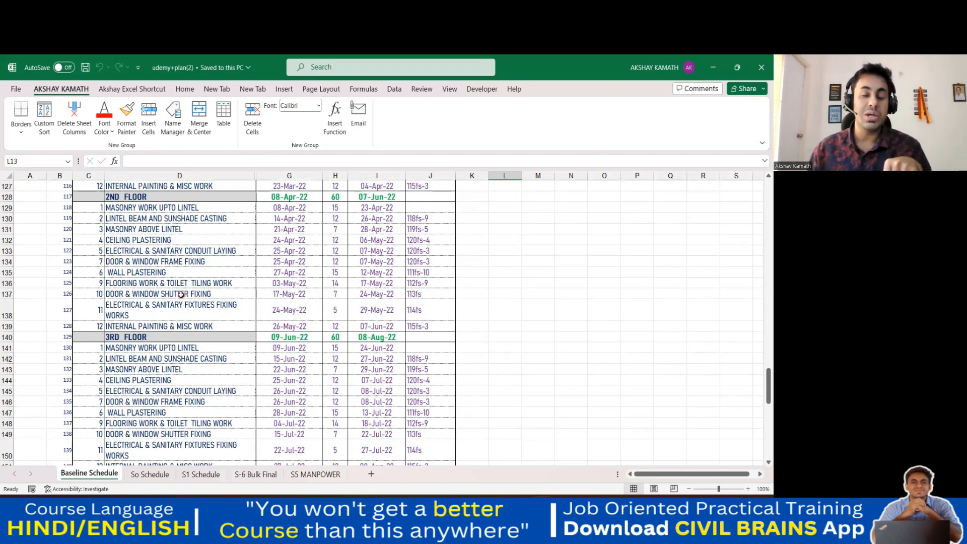
{"action": "scroll", "coordinate": [182, 295], "scroll_direction": "down", "scroll_amount": 10}
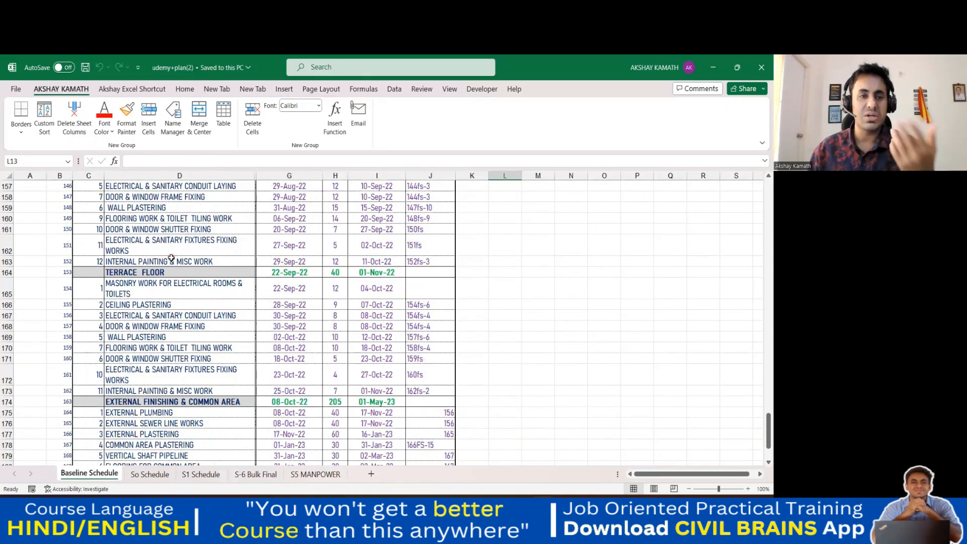
{"action": "scroll", "coordinate": [180, 274], "scroll_direction": "down", "scroll_amount": 3}
{"action": "scroll", "coordinate": [183, 297], "scroll_direction": "down", "scroll_amount": 4}
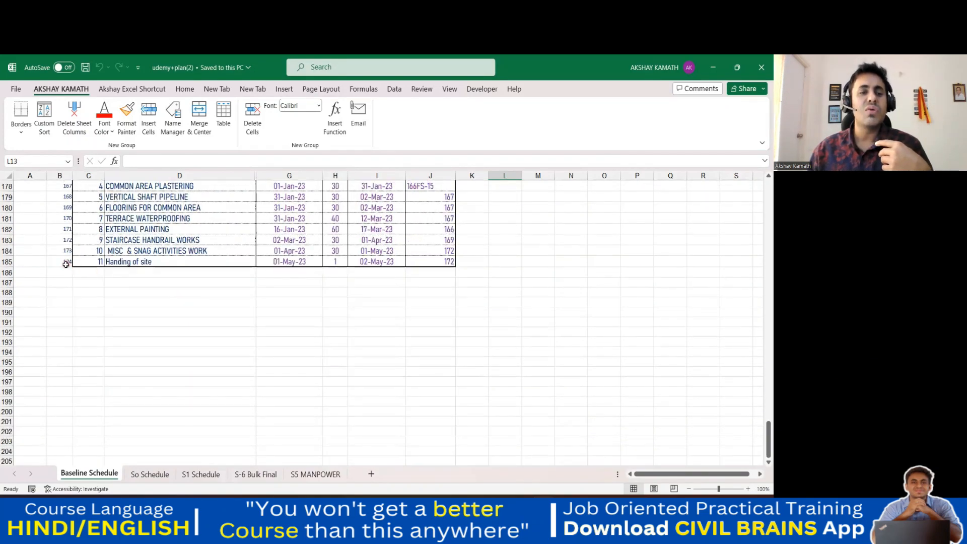
{"action": "left_click", "coordinate": [63, 261]}
{"action": "left_click", "coordinate": [83, 303]}
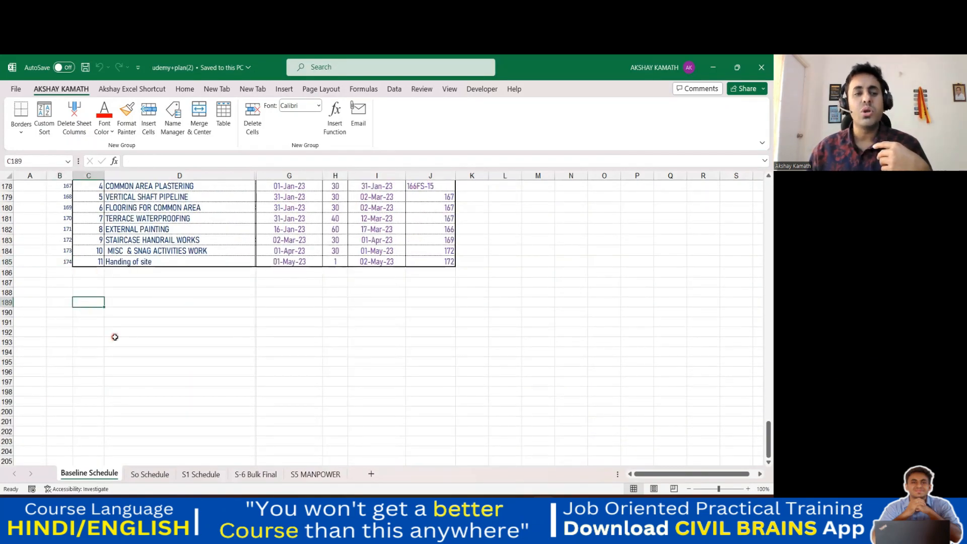
- Review the external finishing and terrace floor activities, and the preceding floors' finishing works back up to the third floor structure
{"action": "scroll", "coordinate": [114, 335], "scroll_direction": "up", "scroll_amount": 4}
{"action": "scroll", "coordinate": [115, 337], "scroll_direction": "up", "scroll_amount": 2}
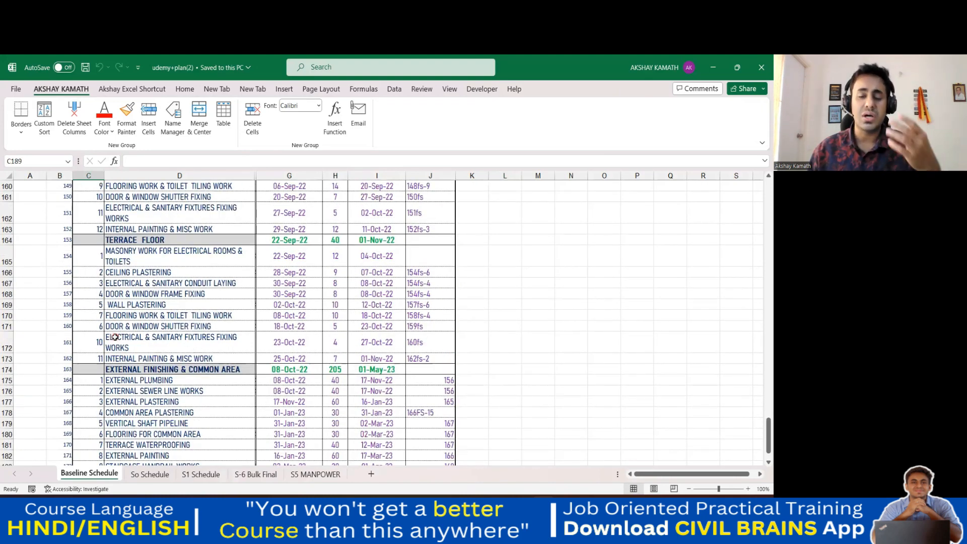
{"action": "scroll", "coordinate": [95, 367], "scroll_direction": "down", "scroll_amount": 3}
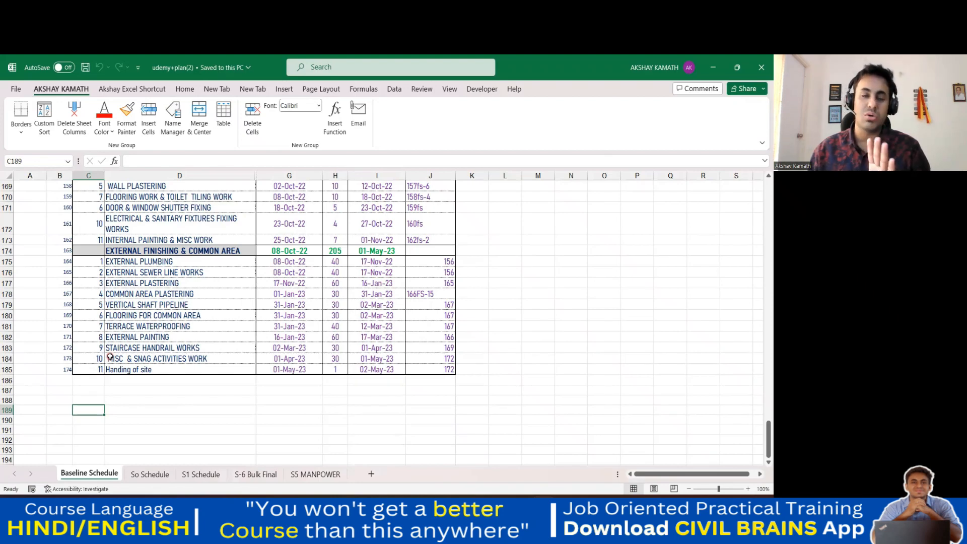
{"action": "scroll", "coordinate": [115, 362], "scroll_direction": "up", "scroll_amount": 3}
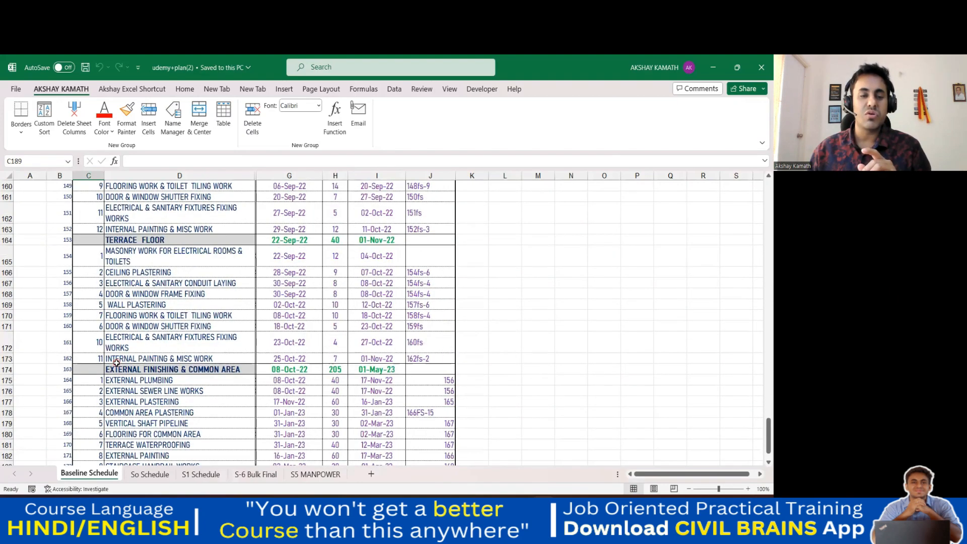
{"action": "scroll", "coordinate": [116, 363], "scroll_direction": "up", "scroll_amount": 3}
{"action": "scroll", "coordinate": [116, 362], "scroll_direction": "up", "scroll_amount": 3}
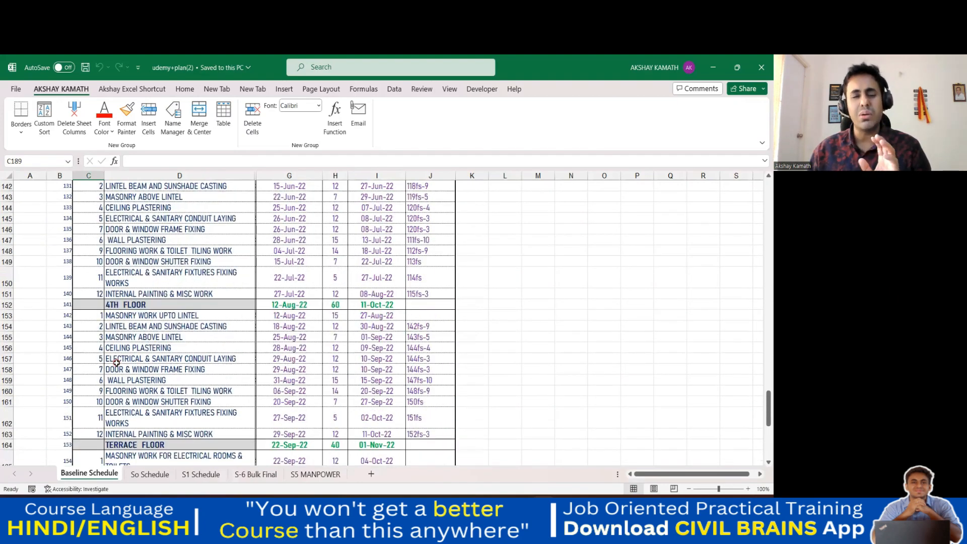
{"action": "scroll", "coordinate": [116, 363], "scroll_direction": "up", "scroll_amount": 2}
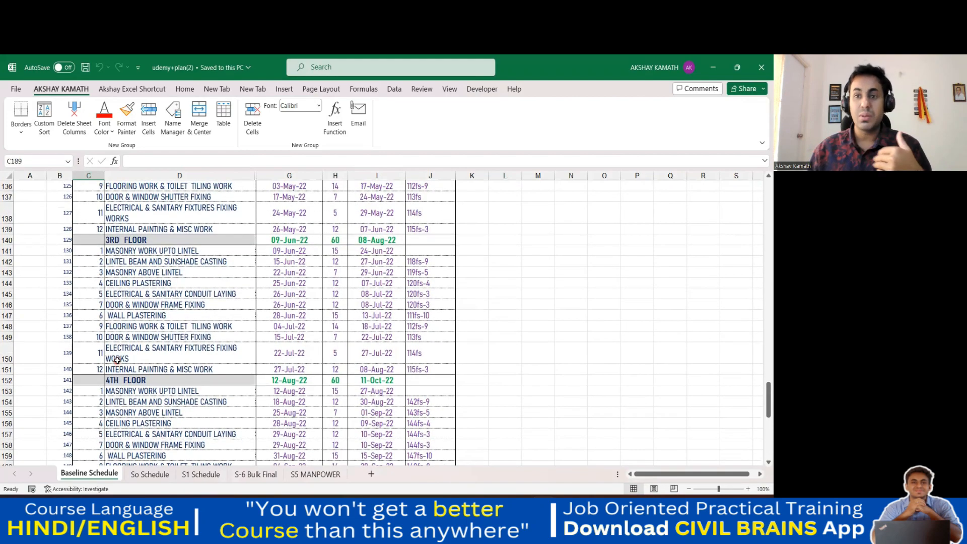
{"action": "scroll", "coordinate": [117, 360], "scroll_direction": "up", "scroll_amount": 6}
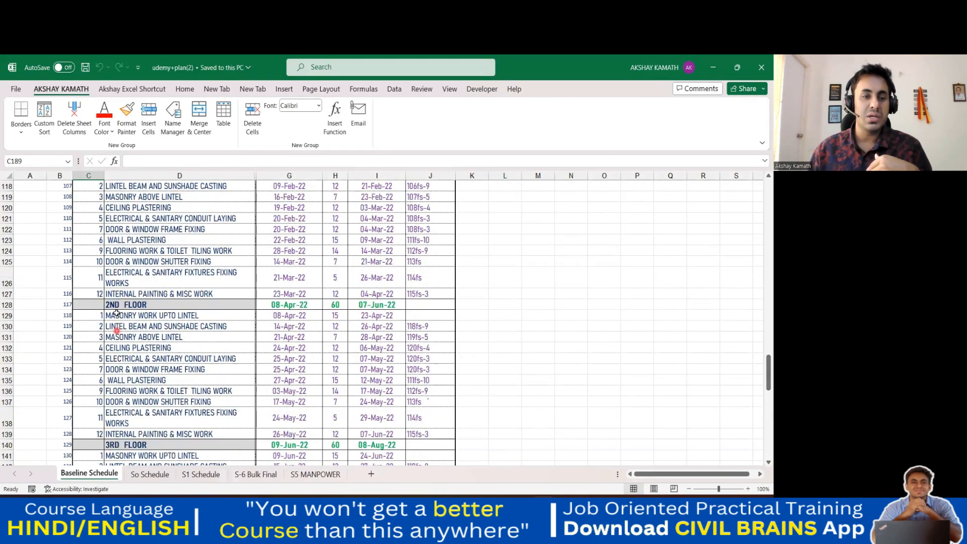
{"action": "scroll", "coordinate": [123, 405], "scroll_direction": "down", "scroll_amount": 5}
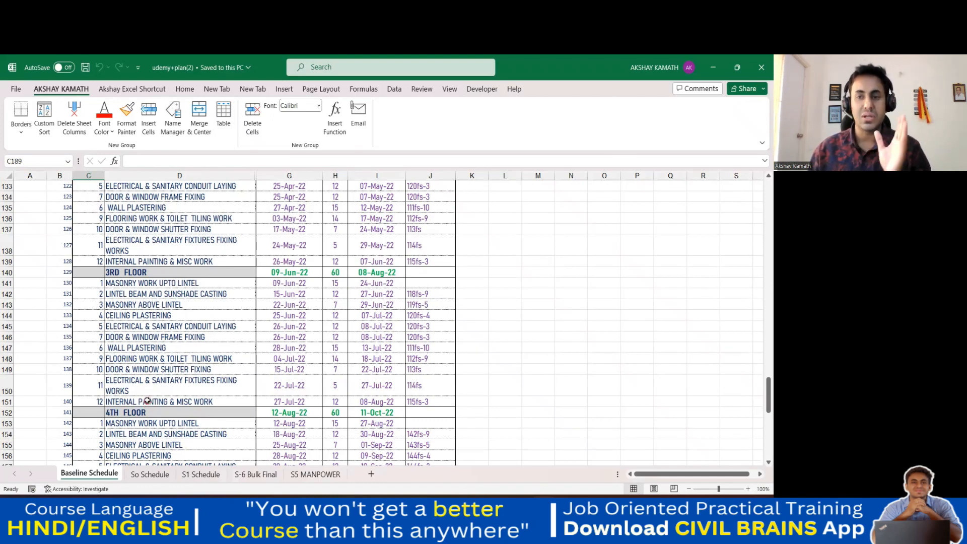
{"action": "scroll", "coordinate": [147, 401], "scroll_direction": "up", "scroll_amount": 3}
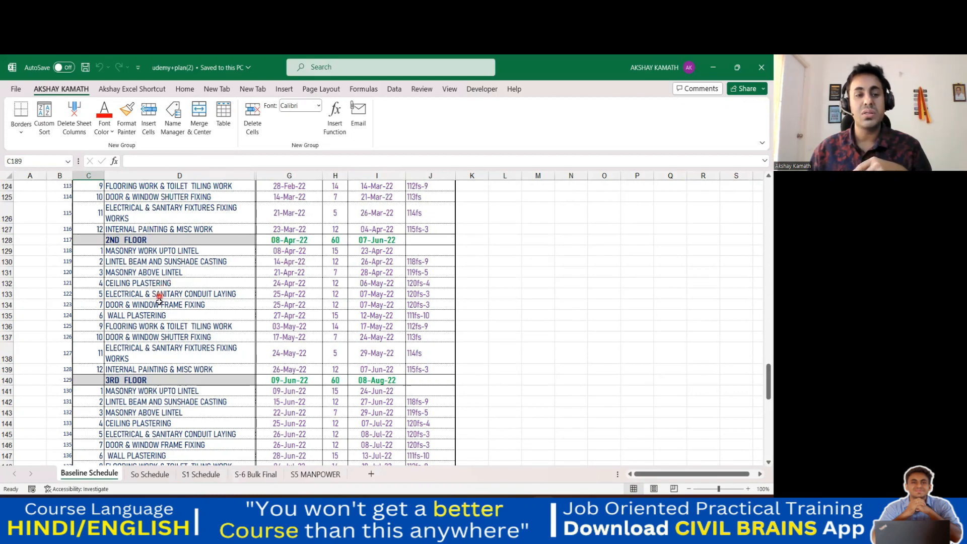
{"action": "scroll", "coordinate": [159, 307], "scroll_direction": "up", "scroll_amount": 3}
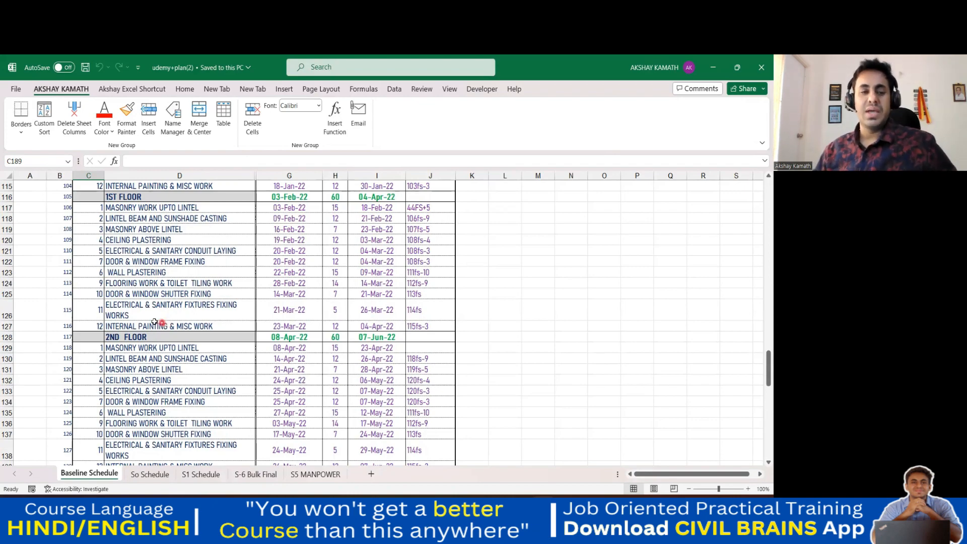
{"action": "scroll", "coordinate": [167, 323], "scroll_direction": "up", "scroll_amount": 5}
{"action": "scroll", "coordinate": [167, 323], "scroll_direction": "up", "scroll_amount": 11}
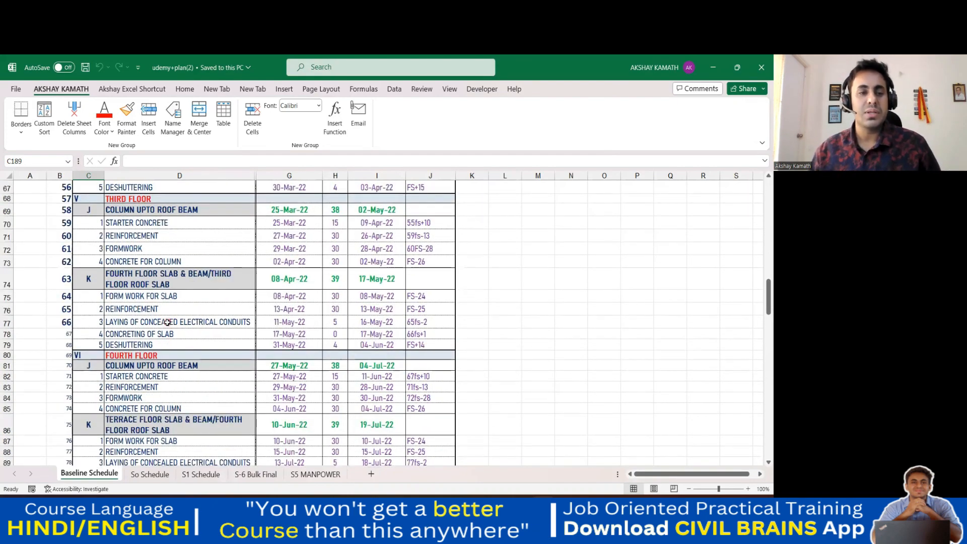
- Copy the activity descriptions in the Baseline Schedule, from A - BLOCK down to the handing over of site row
{"action": "scroll", "coordinate": [167, 323], "scroll_direction": "up", "scroll_amount": 20}
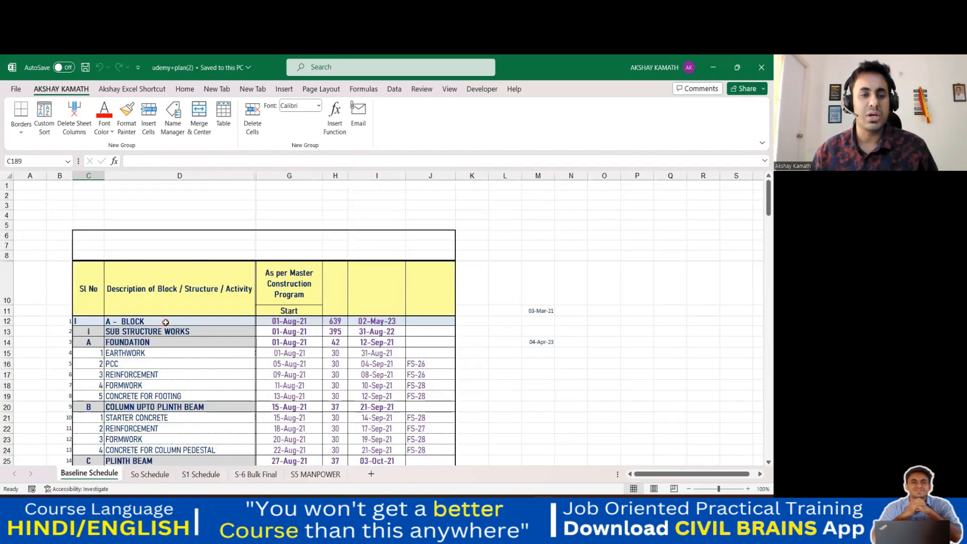
{"action": "left_click_drag", "start_coordinate": [165, 321], "coordinate": [147, 435]}
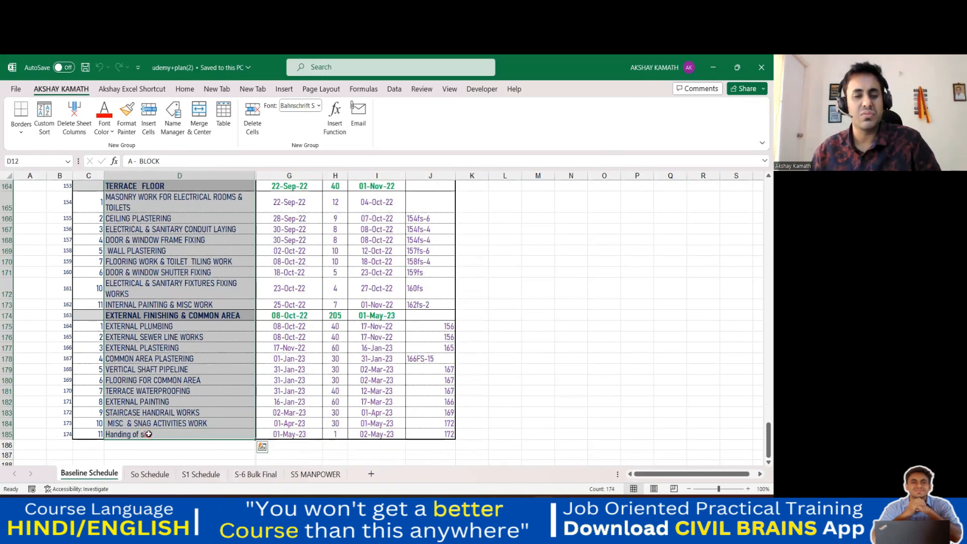
{"action": "key", "text": "ctrl+c"}
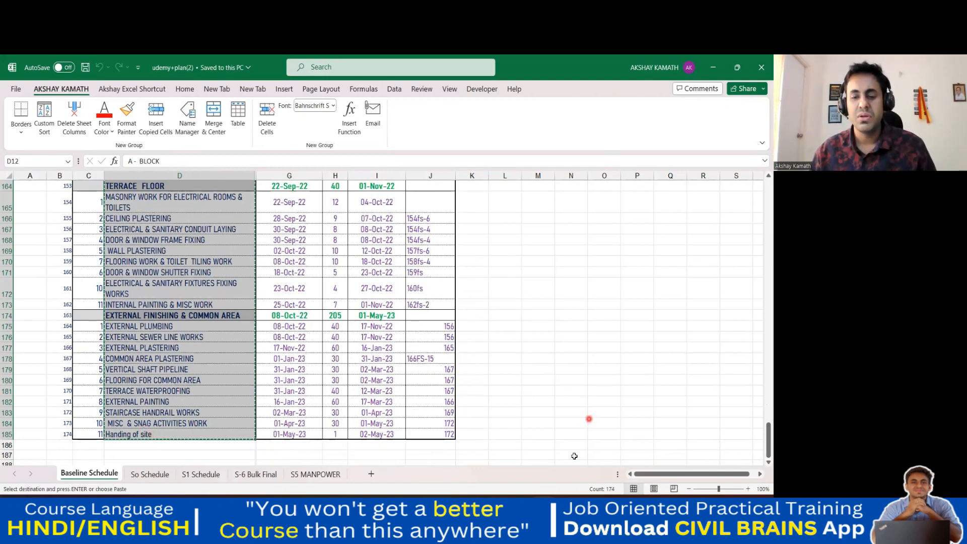
- Switch to the blank Microsoft Project file and paste the copied activities into Task Name, starting at the second row
{"action": "left_click", "coordinate": [524, 508]}
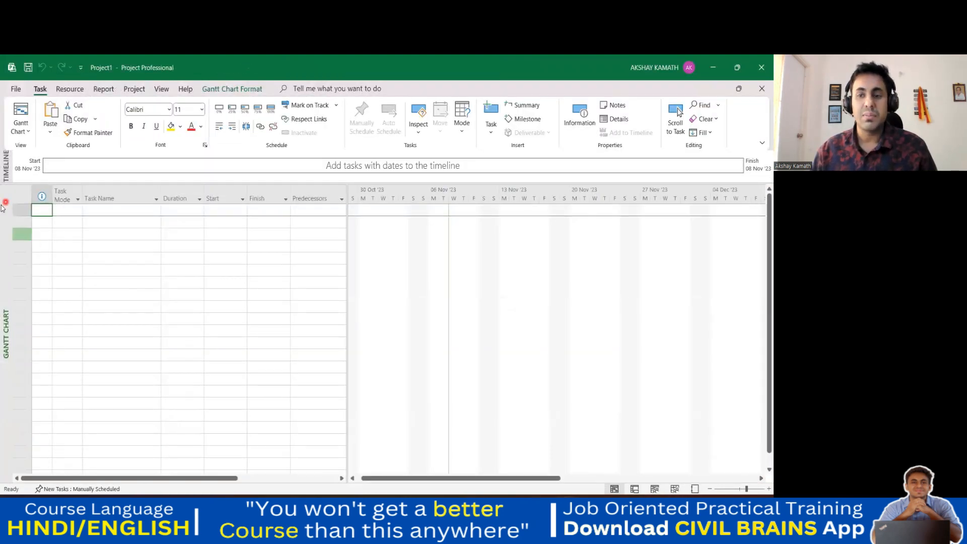
{"action": "left_click", "coordinate": [91, 221]}
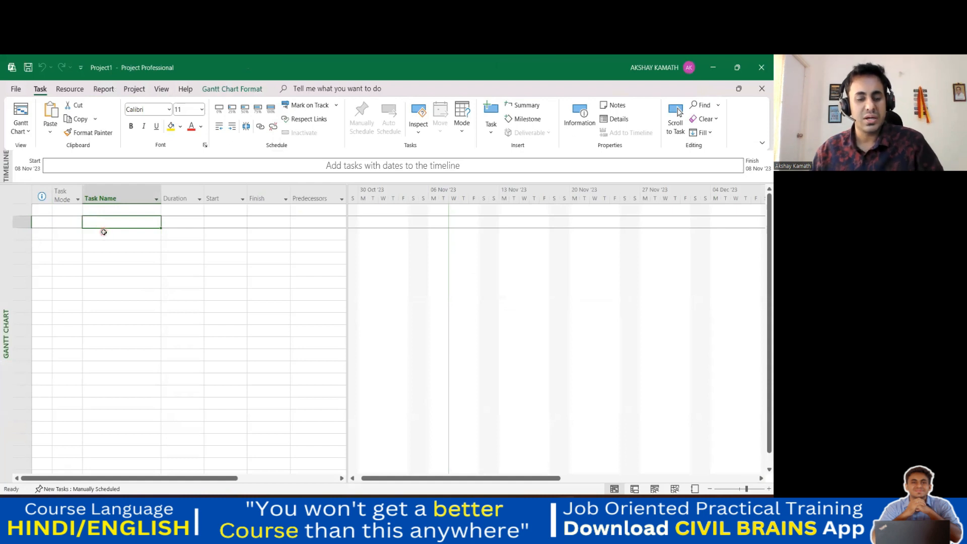
{"action": "key", "text": "ctrl+v"}
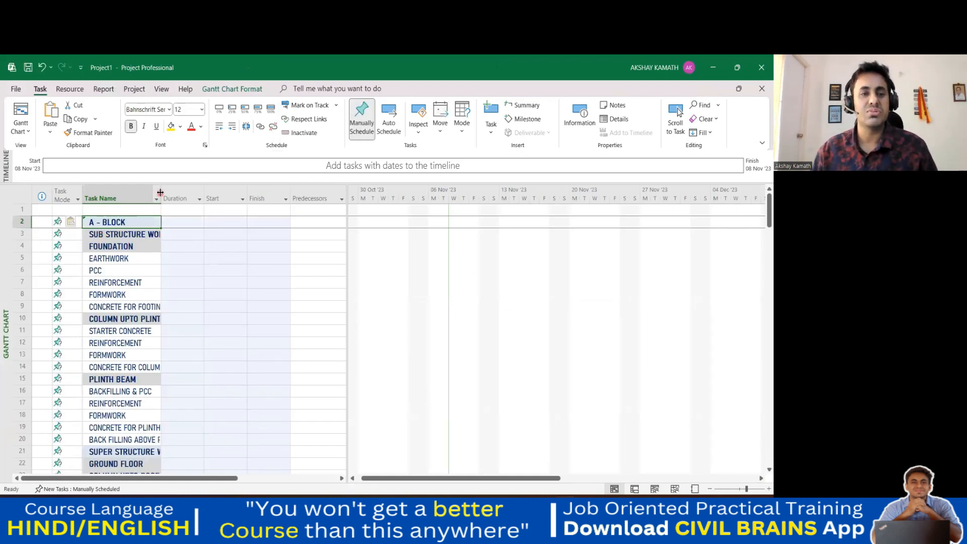
- Widen the Task Name column enough to fit the full activity names
{"action": "left_click_drag", "start_coordinate": [161, 198], "coordinate": [206, 201]}
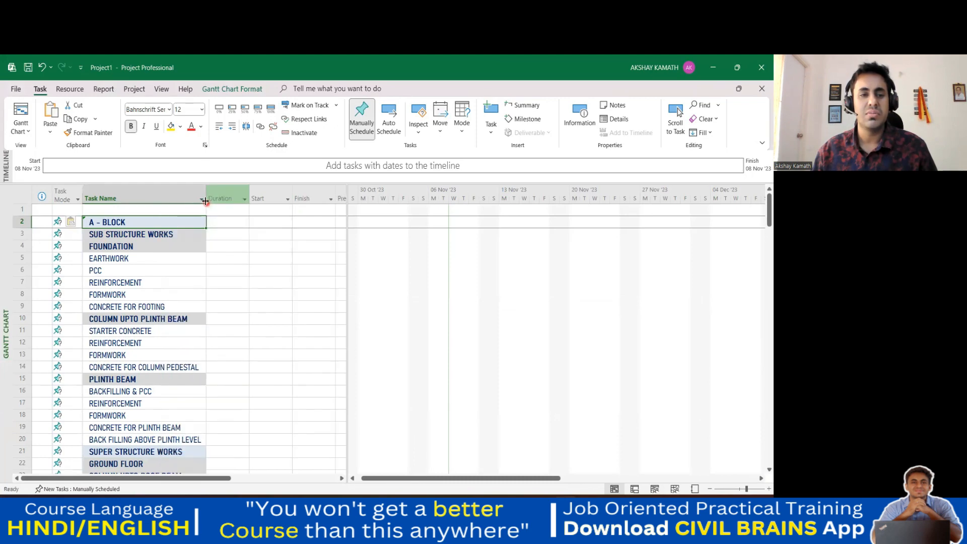
{"action": "left_click", "coordinate": [201, 199]}
{"action": "left_click", "coordinate": [210, 198]}
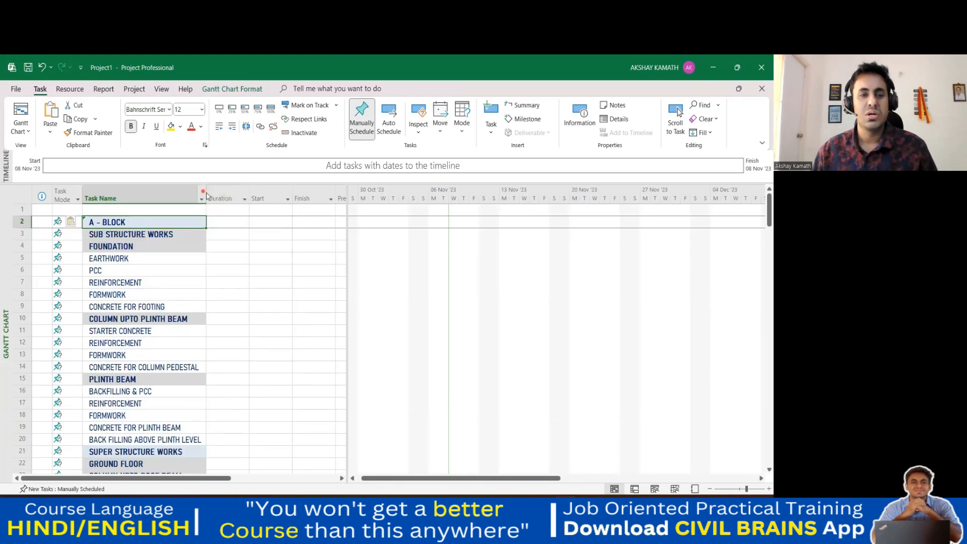
{"action": "left_click", "coordinate": [204, 193]}
{"action": "left_click", "coordinate": [206, 194]}
{"action": "left_click_drag", "start_coordinate": [206, 193], "coordinate": [235, 246]}
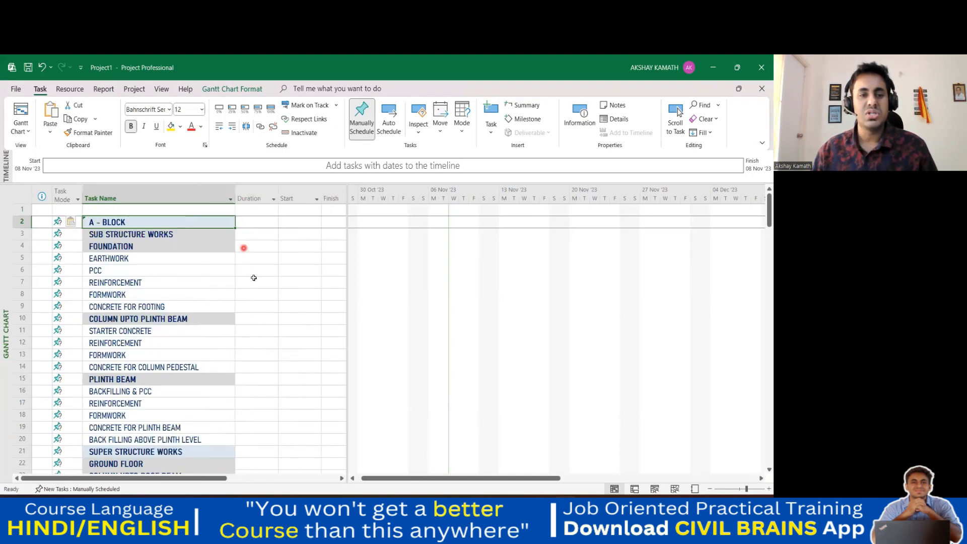
{"action": "left_click", "coordinate": [253, 278]}
{"action": "left_click", "coordinate": [234, 380]}
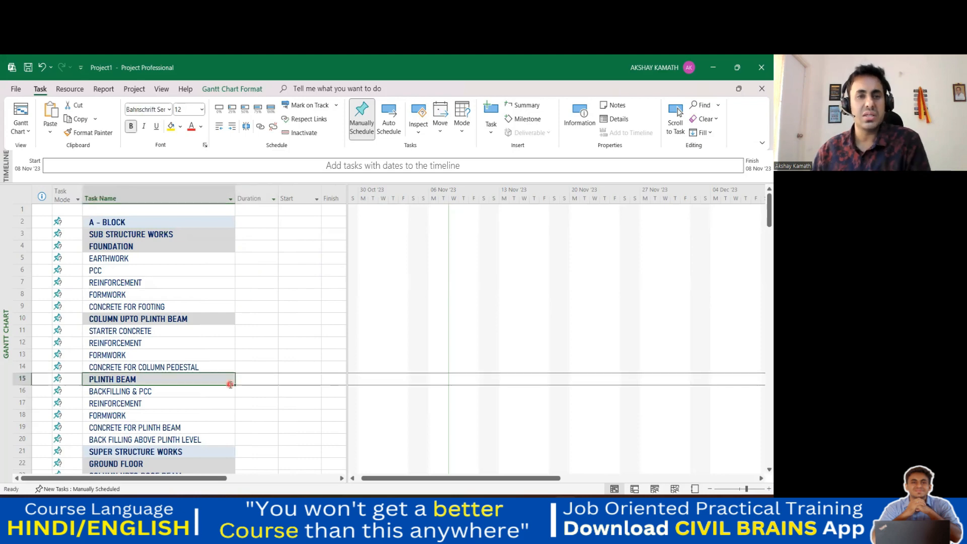
{"action": "left_click", "coordinate": [201, 111]}
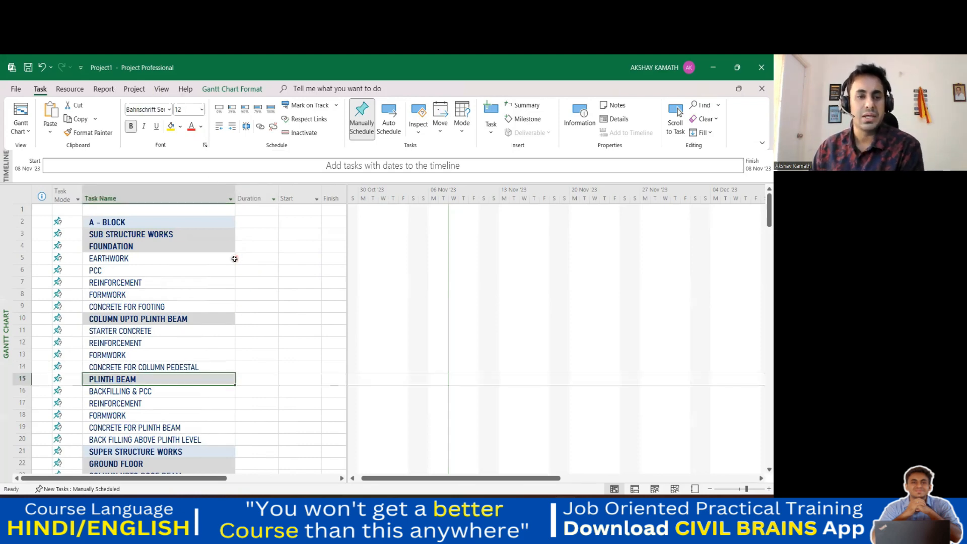
- Start saving a copy of the project in the MSP Recording folder, beginning its file name with Com-01-R0-
{"action": "left_click", "coordinate": [19, 92]}
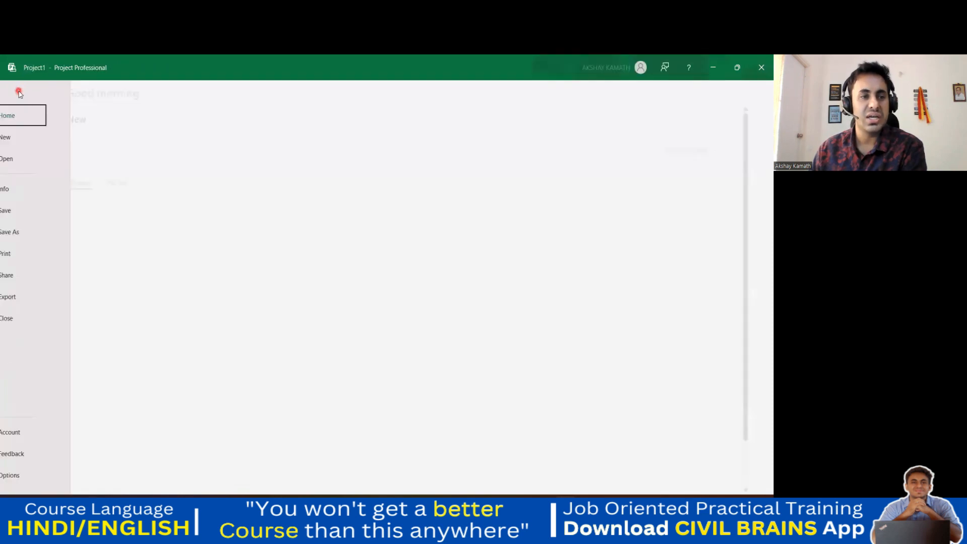
{"action": "left_click", "coordinate": [33, 232]}
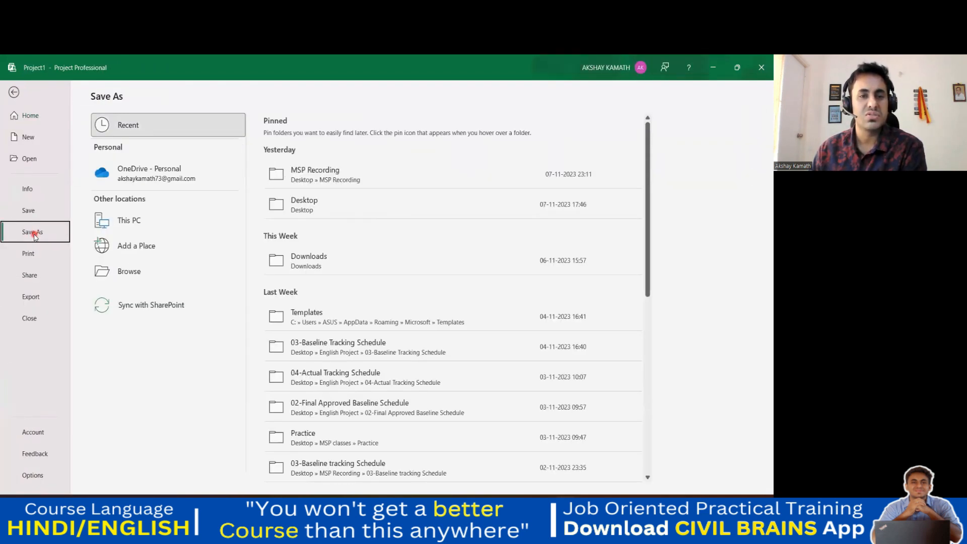
{"action": "left_click", "coordinate": [316, 182]}
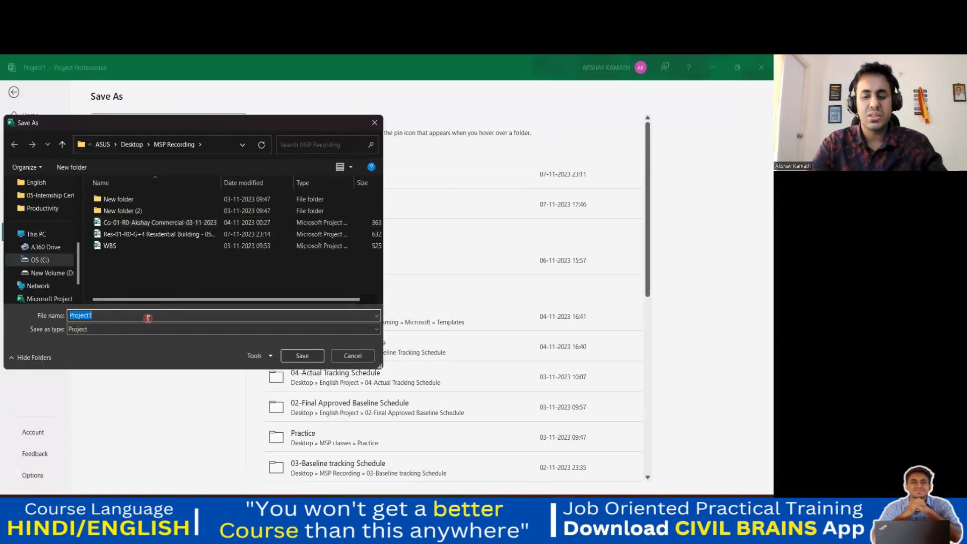
{"action": "key", "text": "BackSpace"}
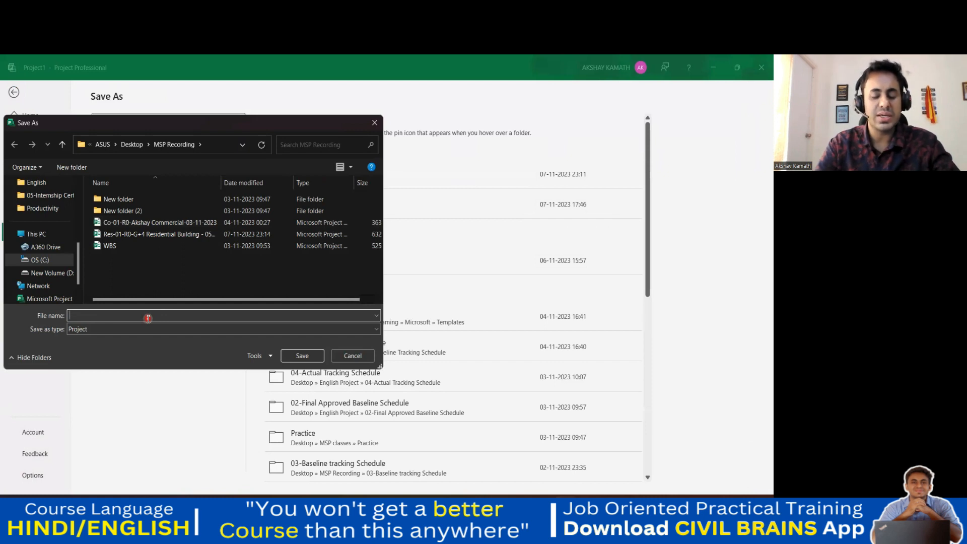
{"action": "type", "text": "Co"}
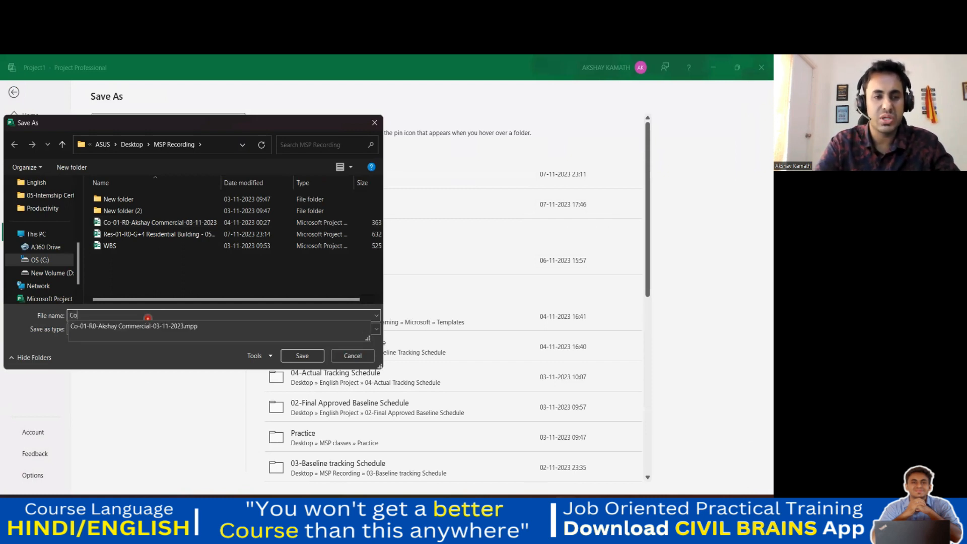
{"action": "type", "text": "m-01-R0-K"}
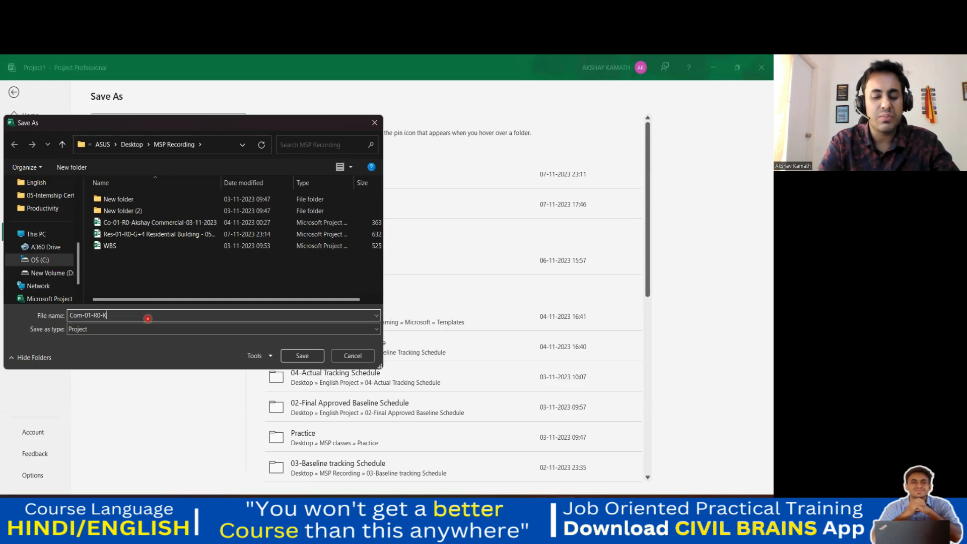
{"action": "type", "text": "amath C"}
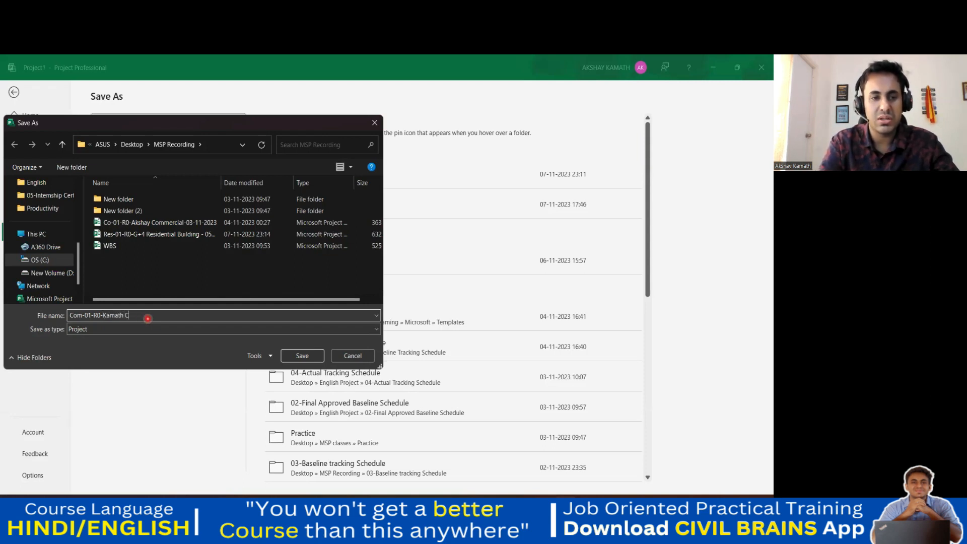
{"action": "key", "text": "BackSpace"}
{"action": "type", "text": "Commercia"}
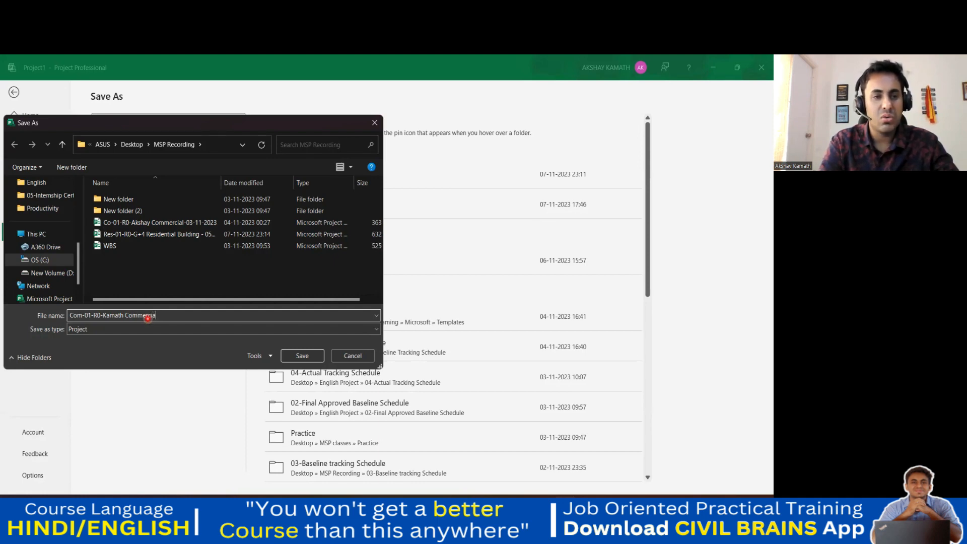
{"action": "key", "text": "BackSpace"}
{"action": "key", "text": "BackSpace"}
{"action": "key", "text": "BackSpace"}
{"action": "key", "text": "BackSpace"}
{"action": "key", "text": "BackSpace"}
{"action": "key", "text": "BackSpace"}
{"action": "key", "text": "BackSpace"}
{"action": "key", "text": "BackSpace"}
{"action": "key", "text": "BackSpace"}
{"action": "key", "text": "BackSpace"}
{"action": "key", "text": "BackSpace"}
{"action": "key", "text": "BackSpace"}
{"action": "key", "text": "BackSpace"}
{"action": "key", "text": "BackSpace"}
{"action": "key", "text": "BackSpace"}
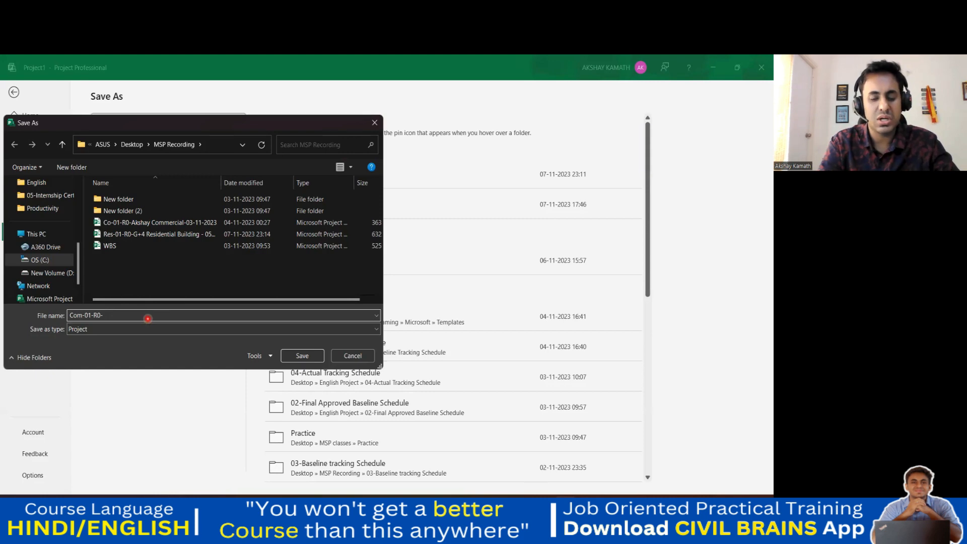
- Complete the file name after Com-01-R0- with the owner's surname followed by Enclave-08-11-23, and save the project
{"action": "type", "text": "Aka"}
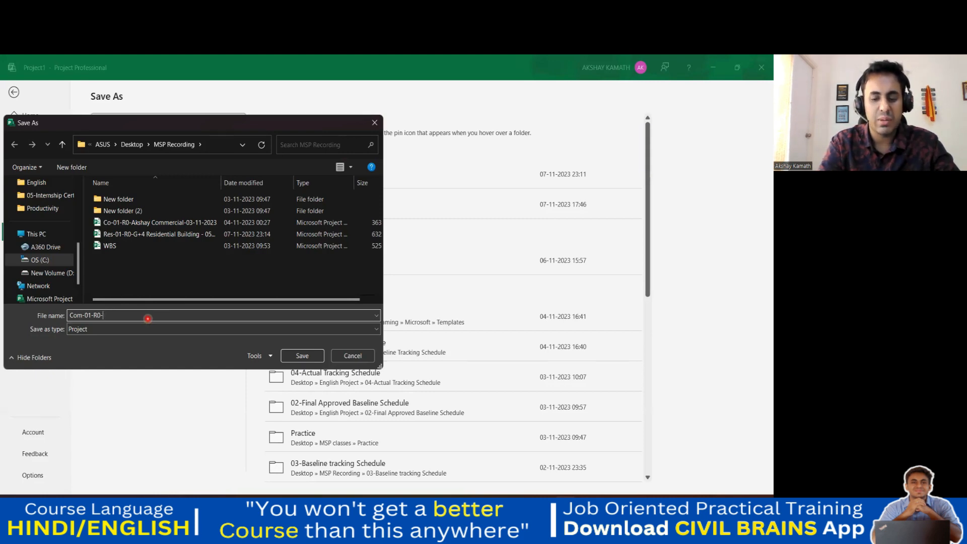
{"action": "type", "text": "Kamath "}
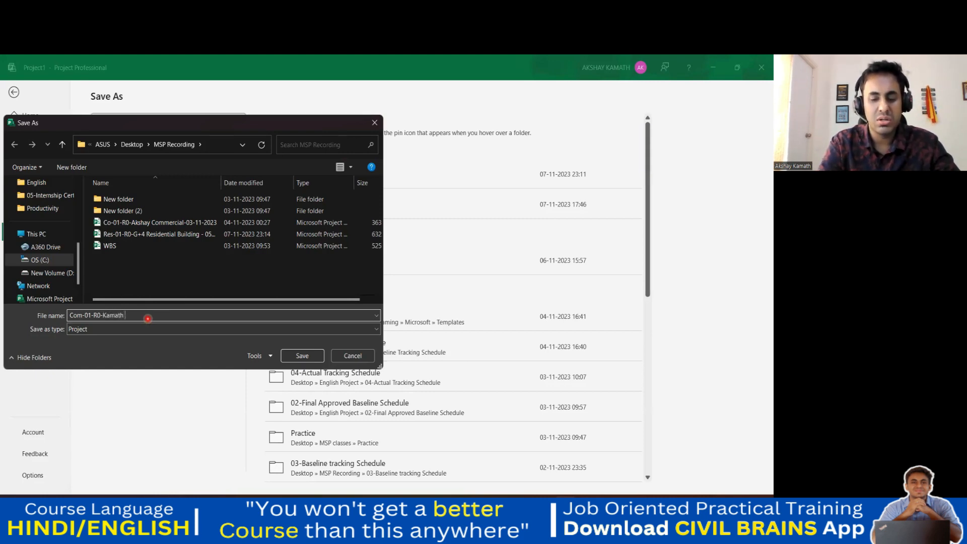
{"action": "type", "text": "Commerc"}
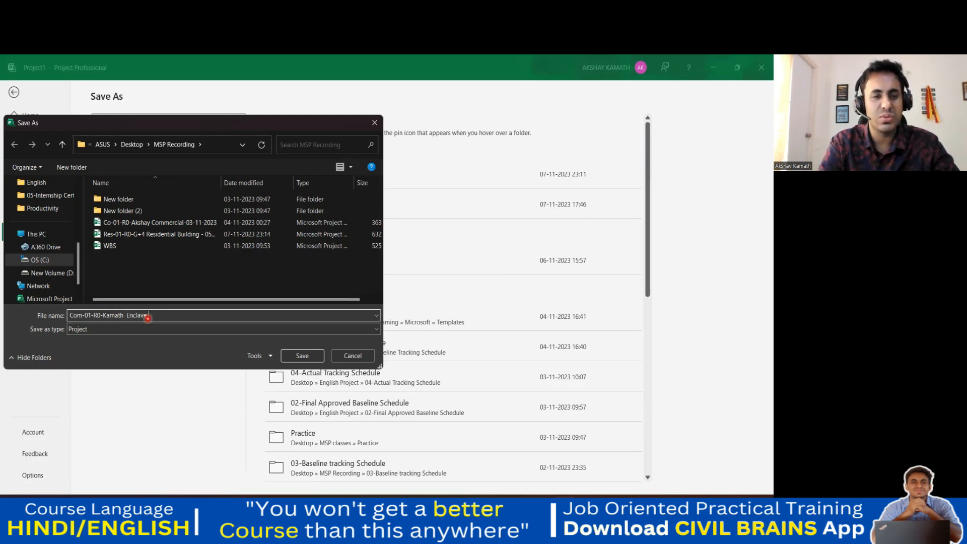
{"action": "key", "text": "Left"}
{"action": "key", "text": "Left"}
{"action": "key", "text": "Left"}
{"action": "key", "text": "Left"}
{"action": "key", "text": "Left"}
{"action": "key", "text": "Left"}
{"action": "key", "text": "Left"}
{"action": "key", "text": "Left"}
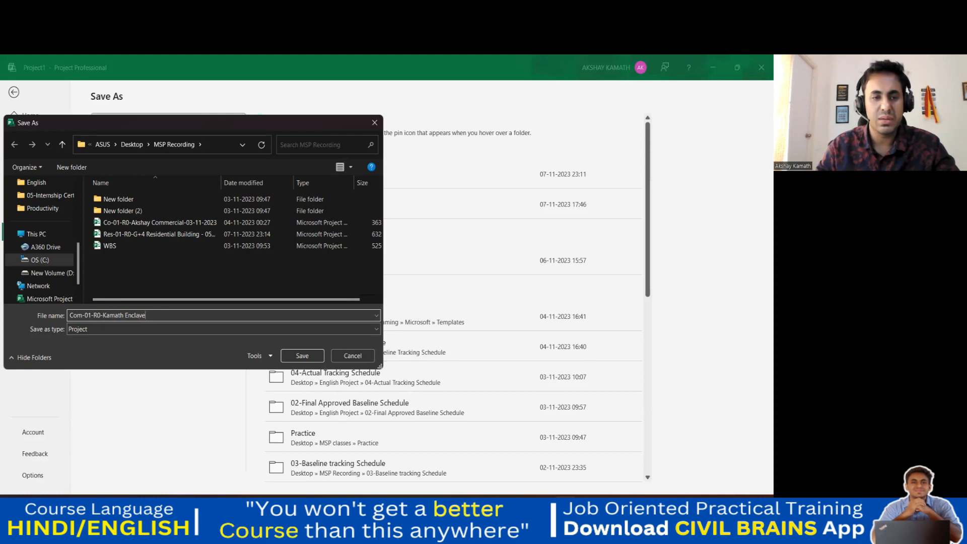
{"action": "type", "text": "0"}
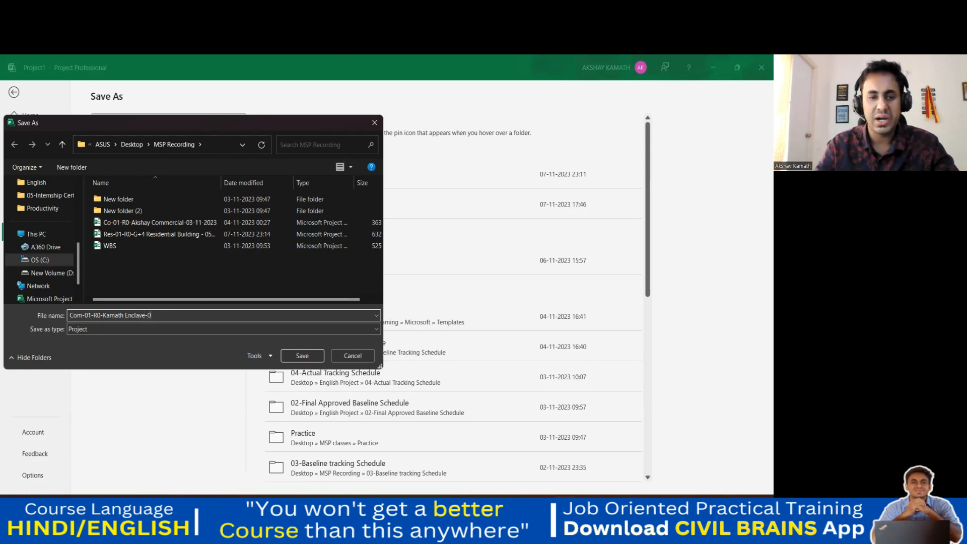
{"action": "type", "text": "8-11-23"}
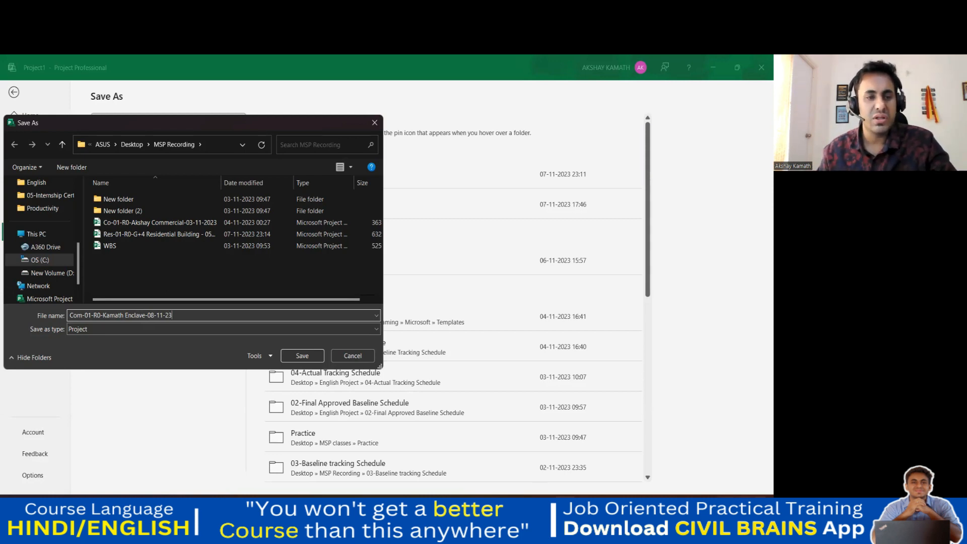
{"action": "left_click", "coordinate": [313, 357]}
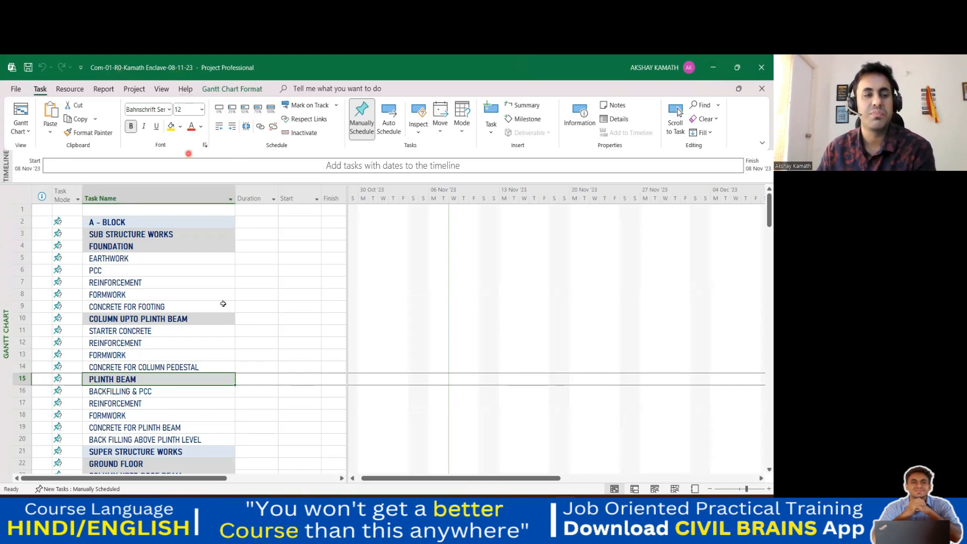
- Open the project options and review the general date format and the display settings for calendar and currency
{"action": "left_click", "coordinate": [18, 89]}
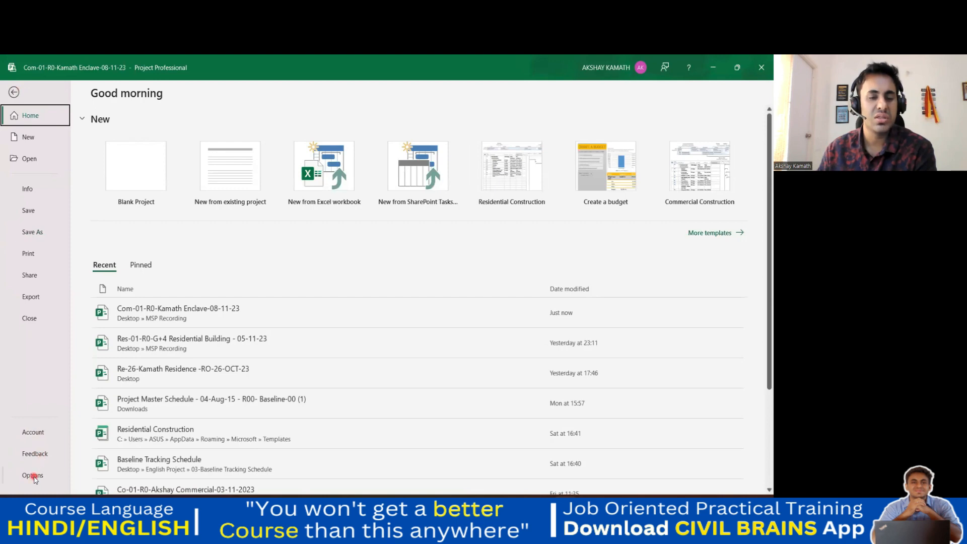
{"action": "key", "text": "Escape"}
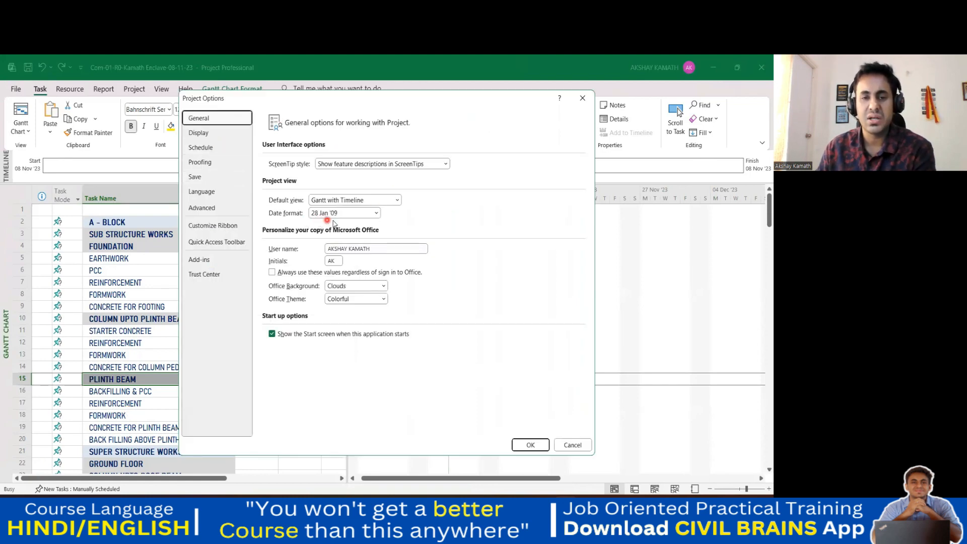
{"action": "left_click", "coordinate": [208, 134]}
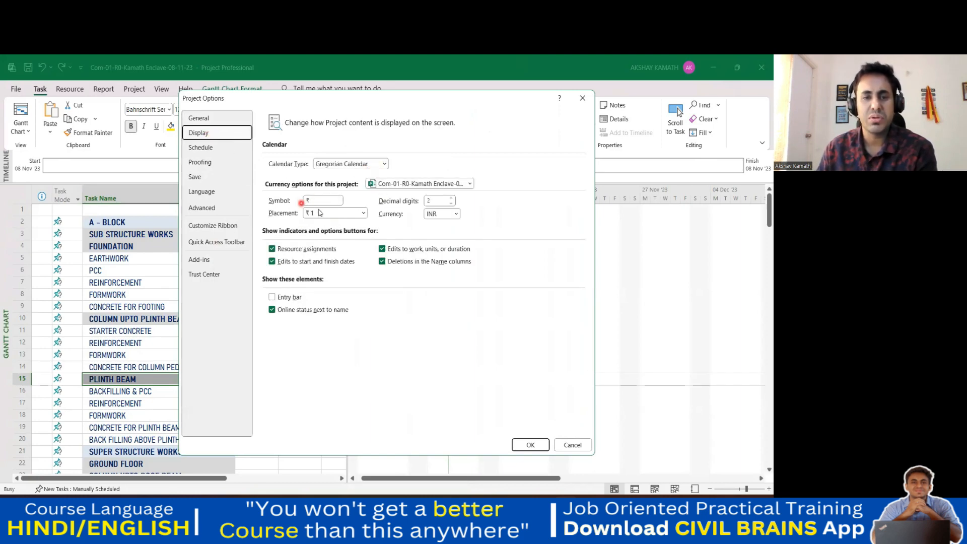
- In the project's schedule options, set the default start time to 09:00 and the default end time to 18:00
{"action": "left_click", "coordinate": [206, 149]}
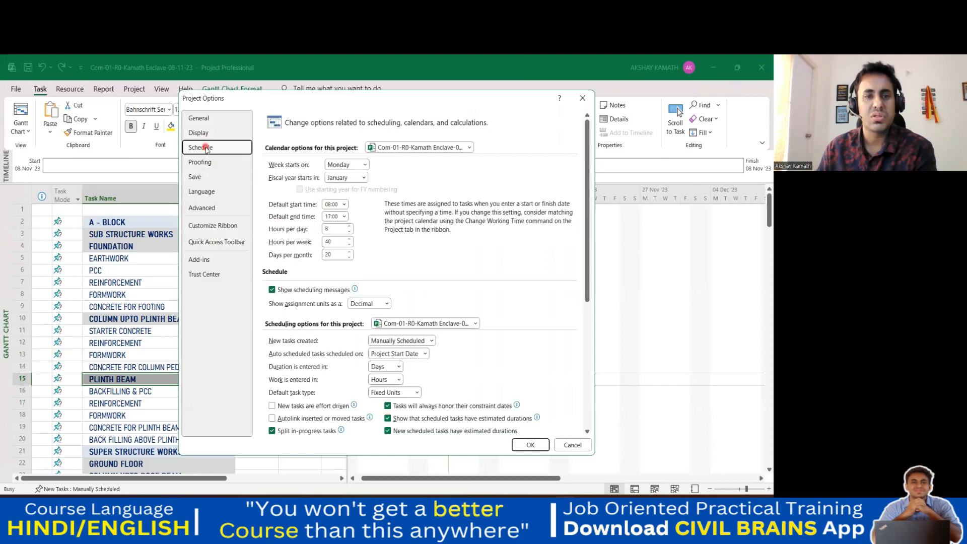
{"action": "left_click", "coordinate": [346, 204]}
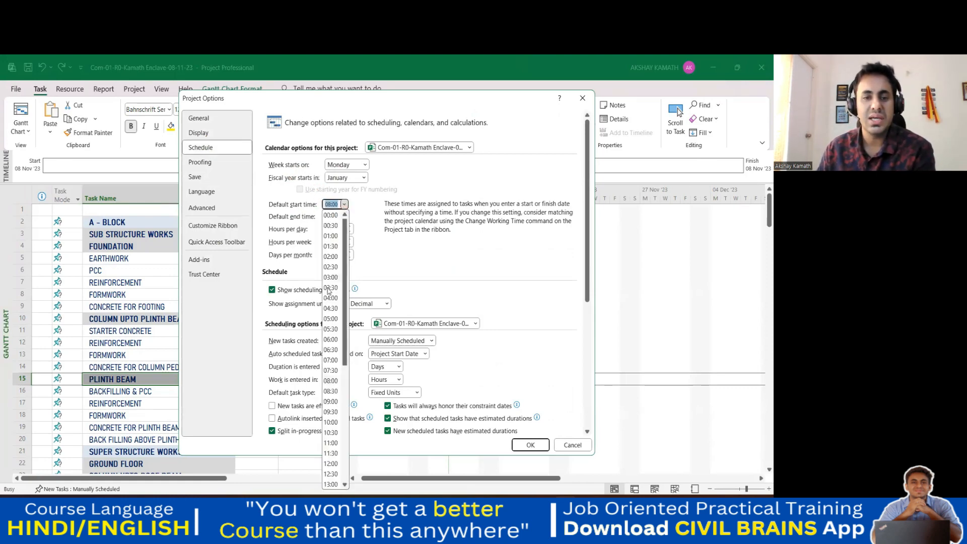
{"action": "left_click", "coordinate": [331, 402]}
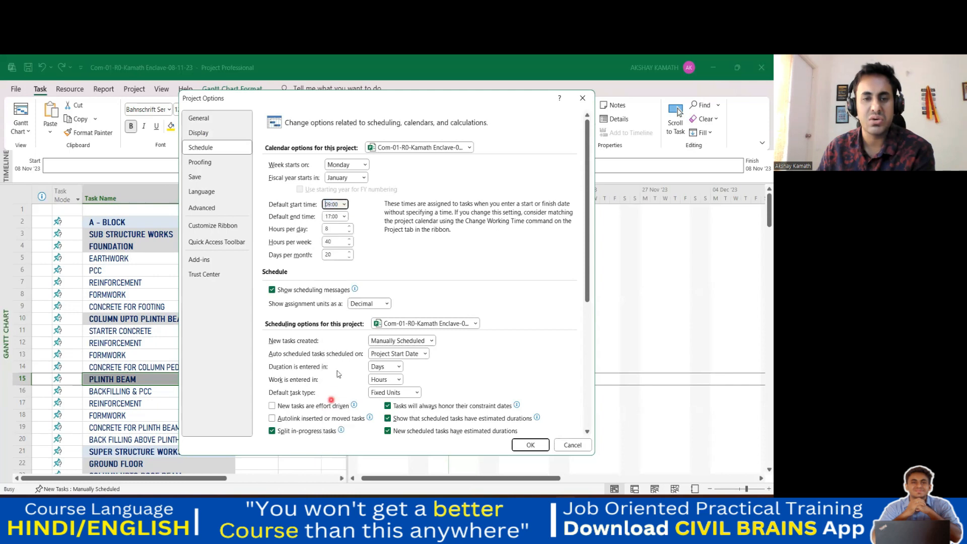
{"action": "left_click", "coordinate": [345, 216]}
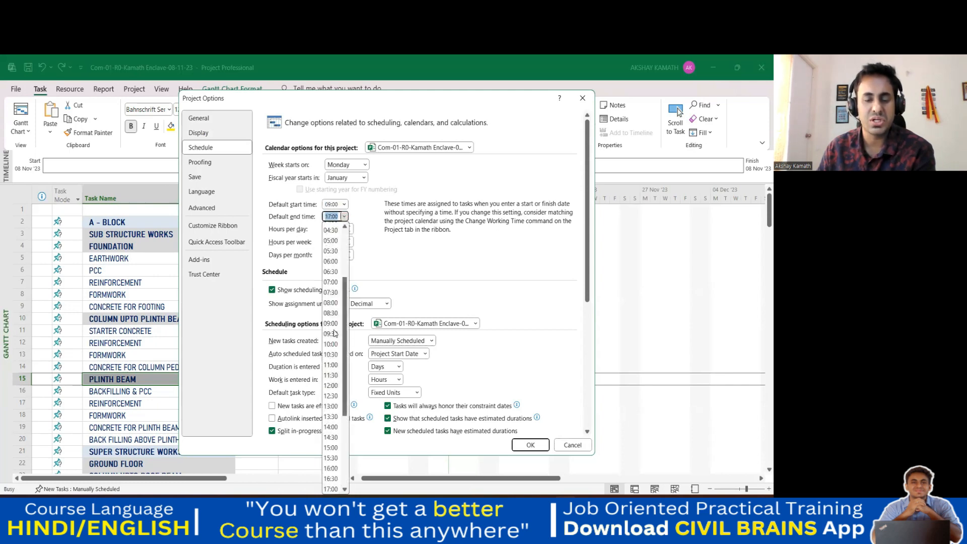
{"action": "scroll", "coordinate": [321, 365], "scroll_direction": "down", "scroll_amount": 1}
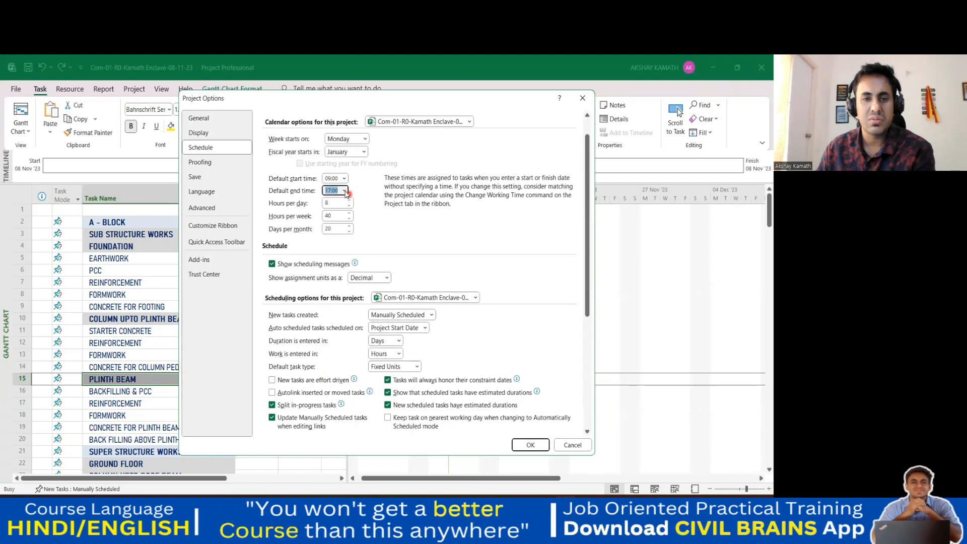
{"action": "left_click", "coordinate": [346, 192]}
{"action": "scroll", "coordinate": [330, 396], "scroll_direction": "down", "scroll_amount": 2}
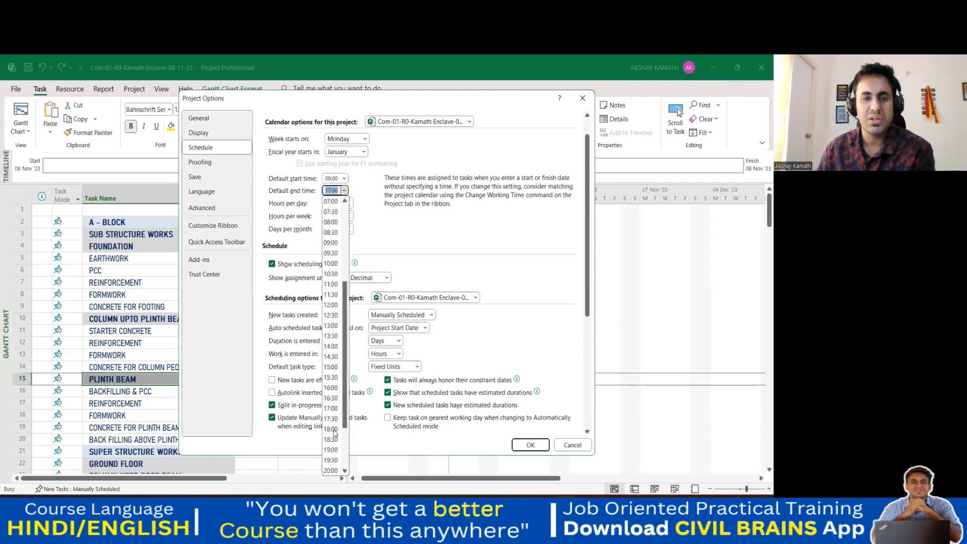
{"action": "left_click", "coordinate": [332, 429]}
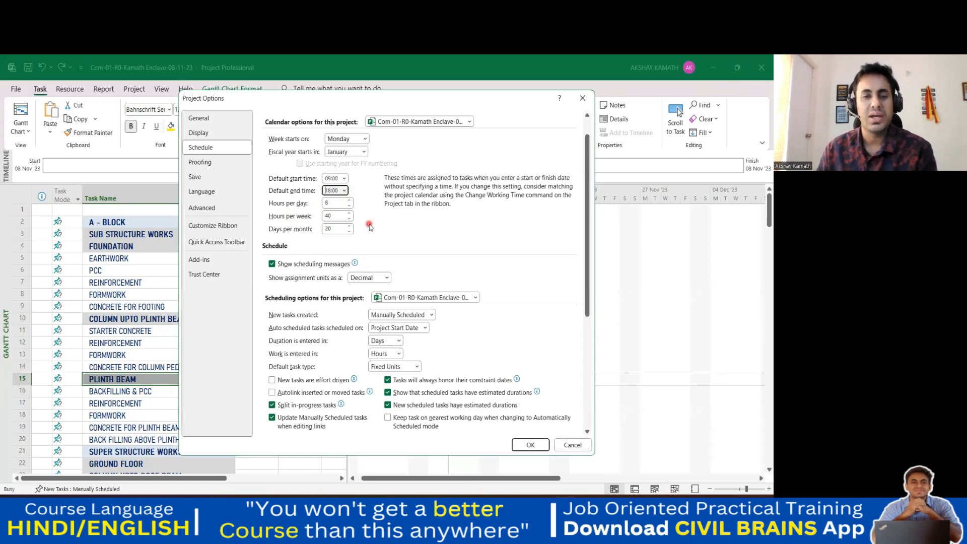
- Set the calendar options to 48 hours per week and 26 days per month
{"action": "double_click", "coordinate": [335, 216]}
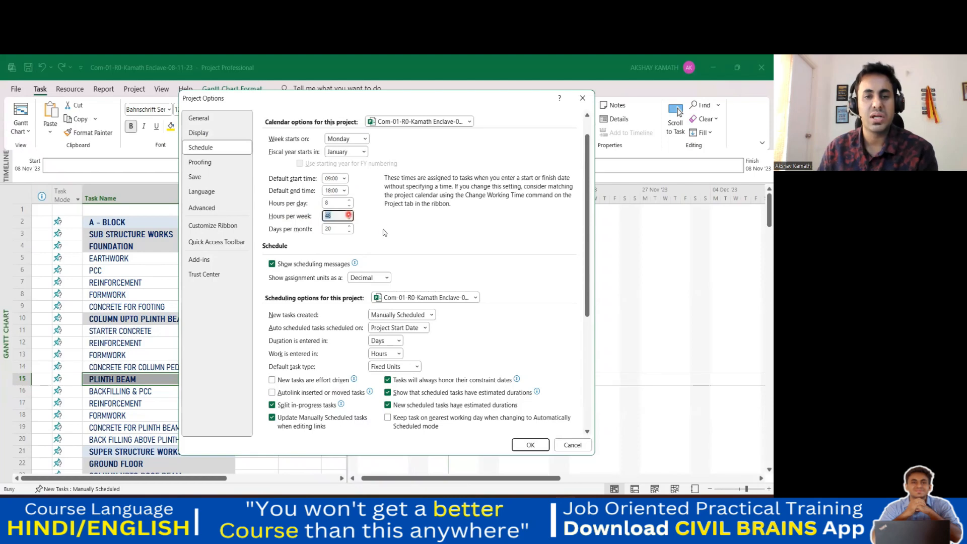
{"action": "left_click", "coordinate": [347, 230]}
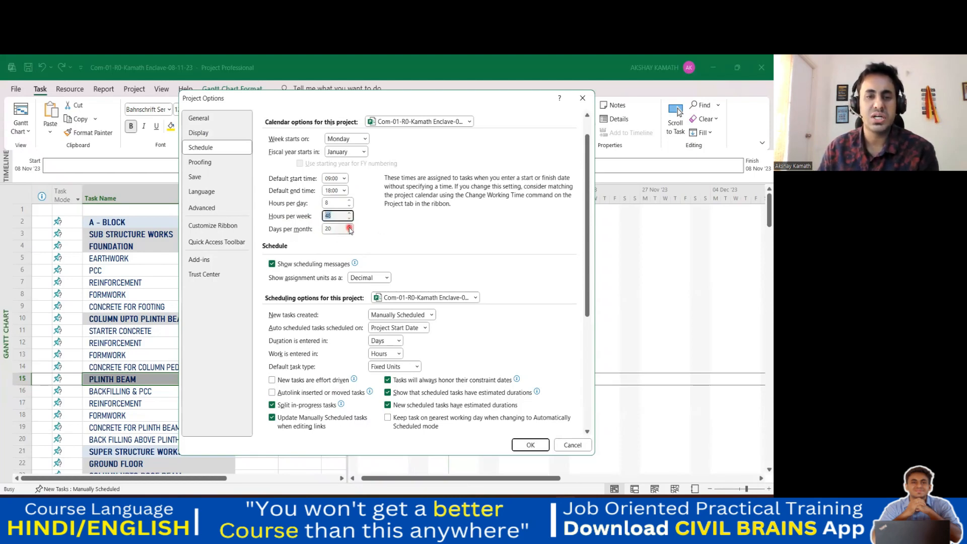
{"action": "left_click", "coordinate": [349, 227]}
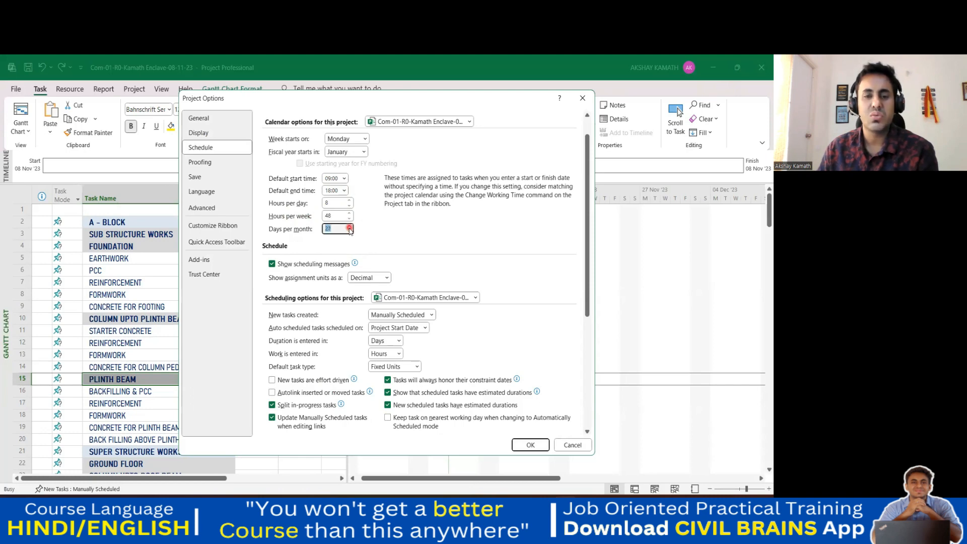
{"action": "left_click", "coordinate": [349, 231]}
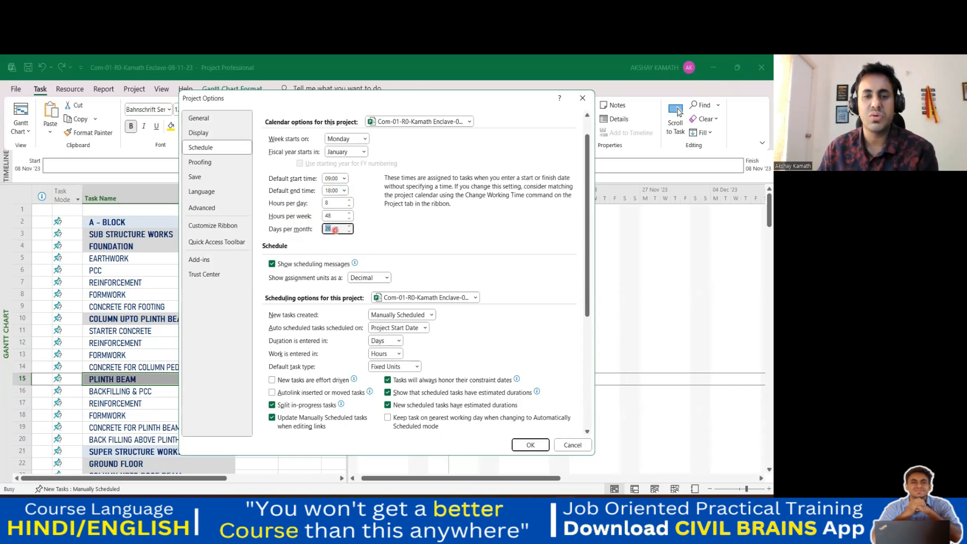
{"action": "left_click", "coordinate": [336, 230]}
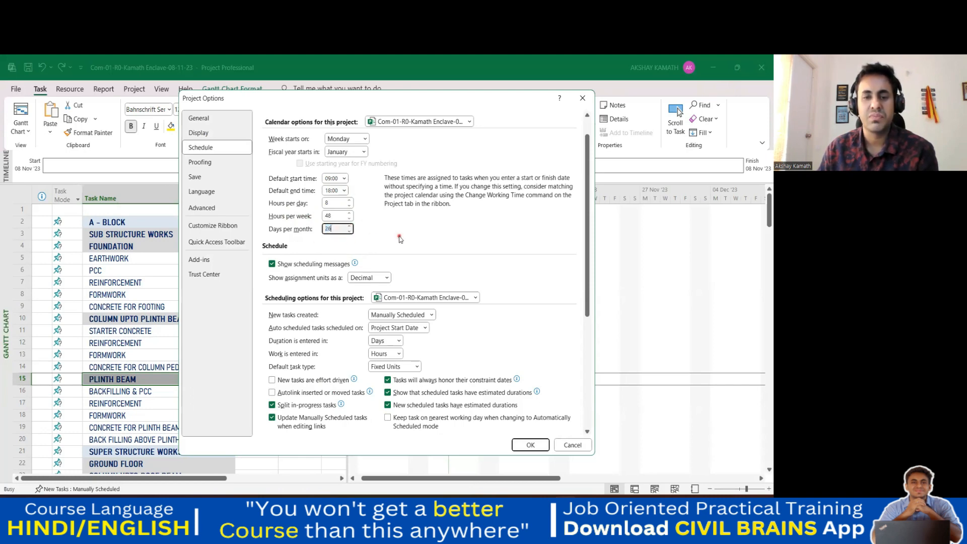
- Set newly created tasks to Auto Scheduled and apply the project options
{"action": "left_click", "coordinate": [429, 315]}
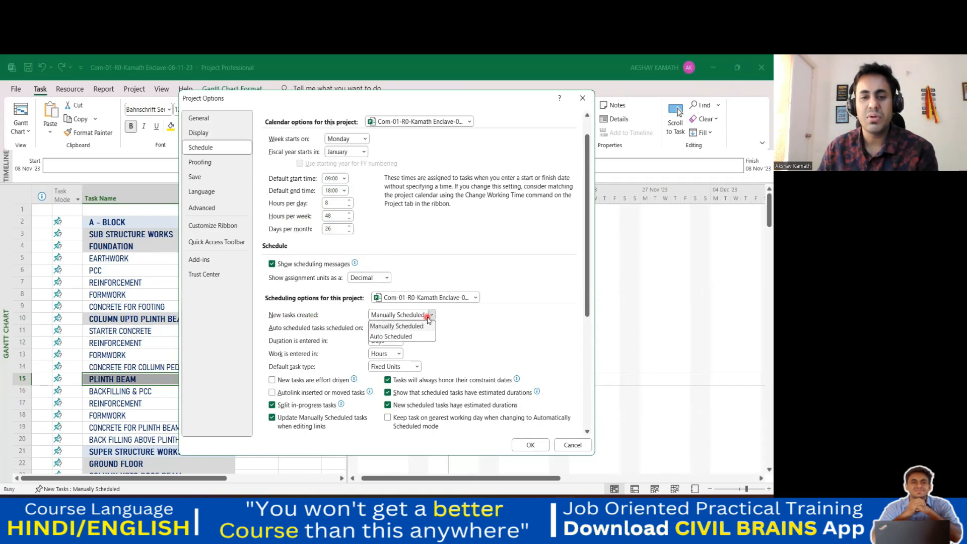
{"action": "left_click", "coordinate": [396, 336]}
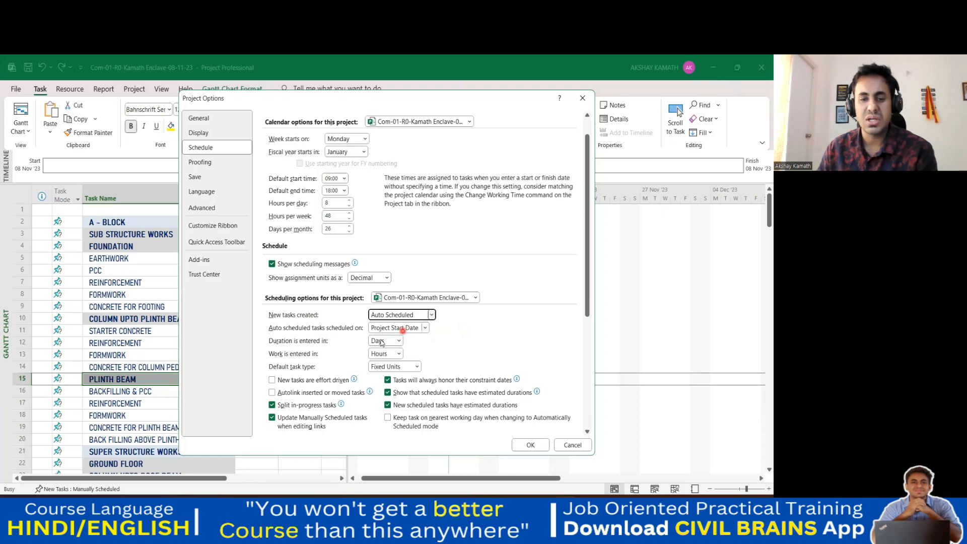
{"action": "left_click", "coordinate": [531, 445]}
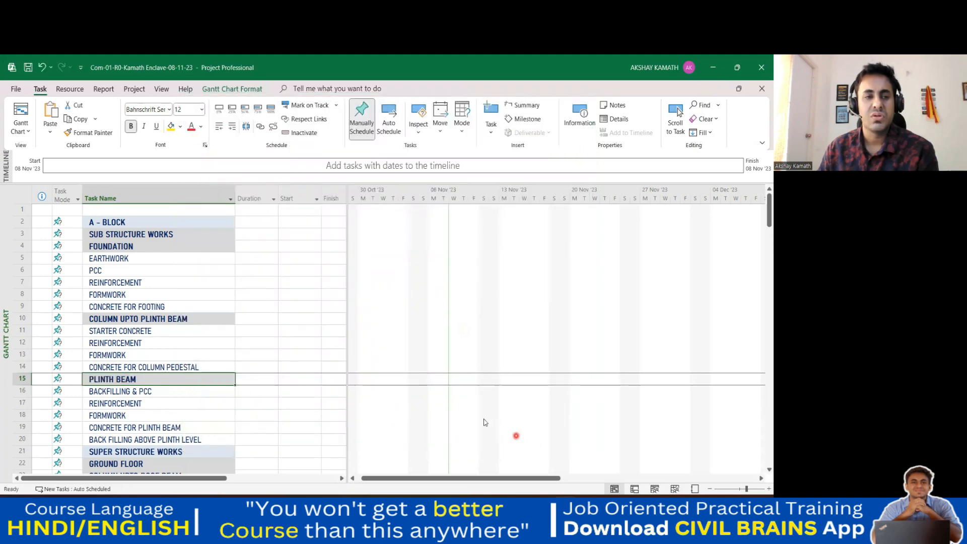
- Change the task mode of A - BLOCK and SUB STRUCTURE WORKS to Auto Scheduled
{"action": "left_click", "coordinate": [314, 309]}
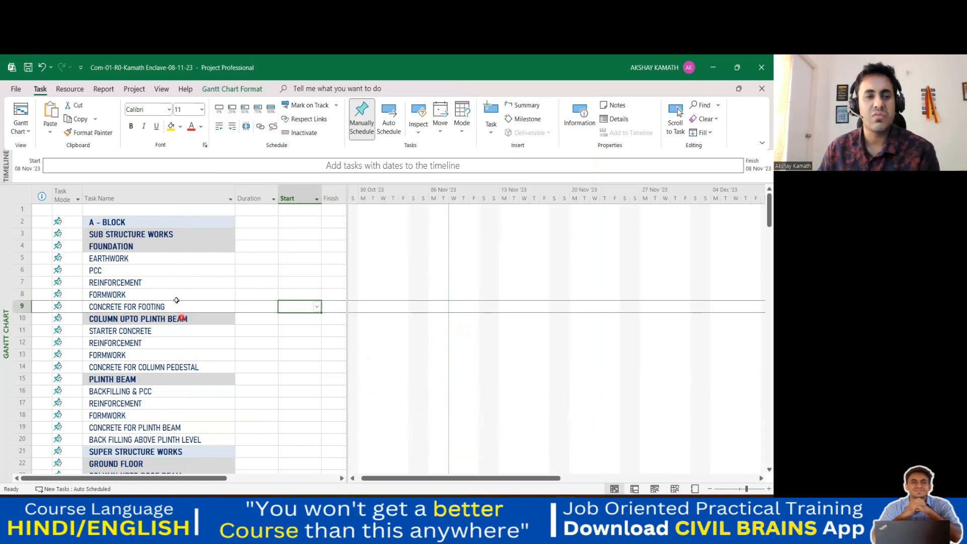
{"action": "left_click", "coordinate": [66, 224]}
{"action": "left_click", "coordinate": [78, 222]}
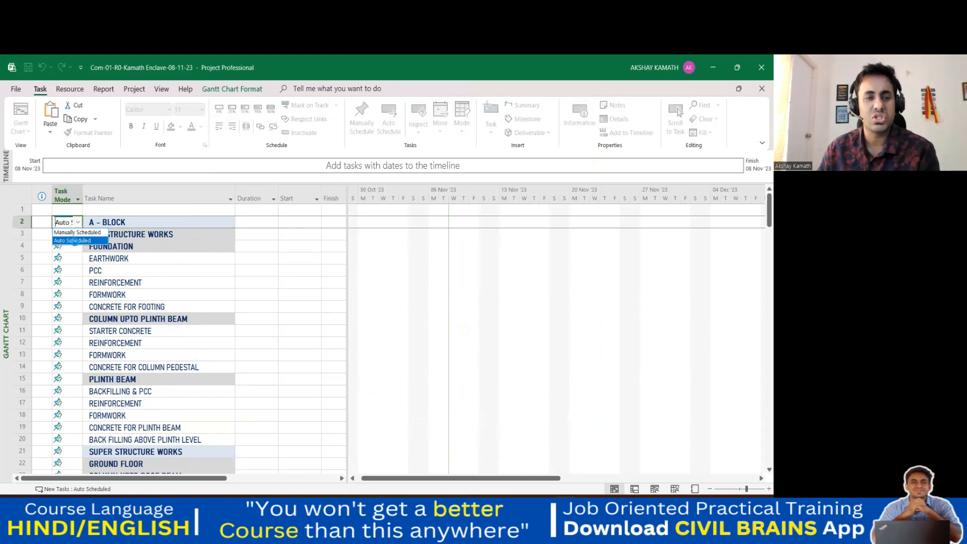
{"action": "left_click", "coordinate": [75, 241]}
{"action": "left_click", "coordinate": [233, 302]}
{"action": "left_click", "coordinate": [67, 238]}
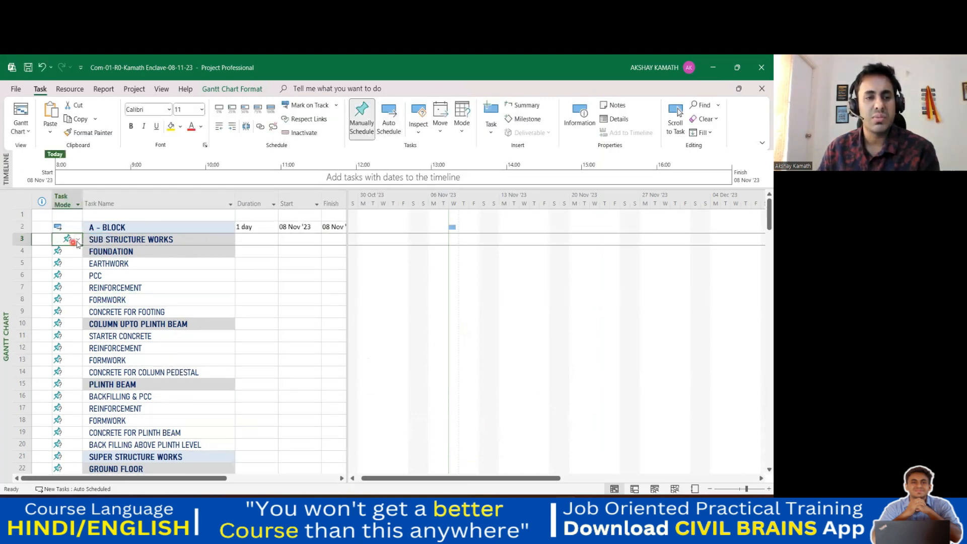
{"action": "left_click", "coordinate": [78, 238]}
{"action": "left_click", "coordinate": [76, 253]}
{"action": "left_click", "coordinate": [306, 290]}
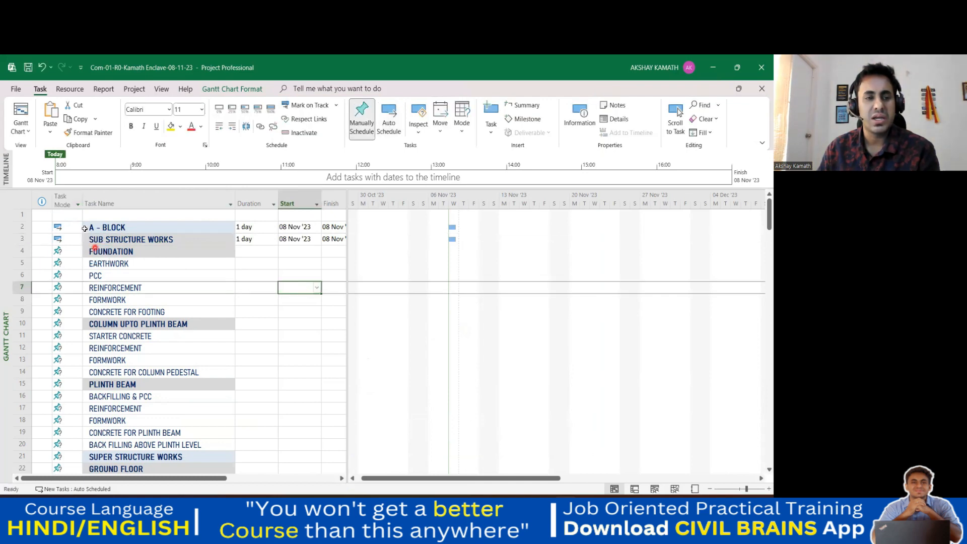
- Copy the Auto Scheduled mode down to all remaining tasks through Handing of site in row 175, and check the list
{"action": "left_click_drag", "start_coordinate": [71, 226], "coordinate": [80, 247]}
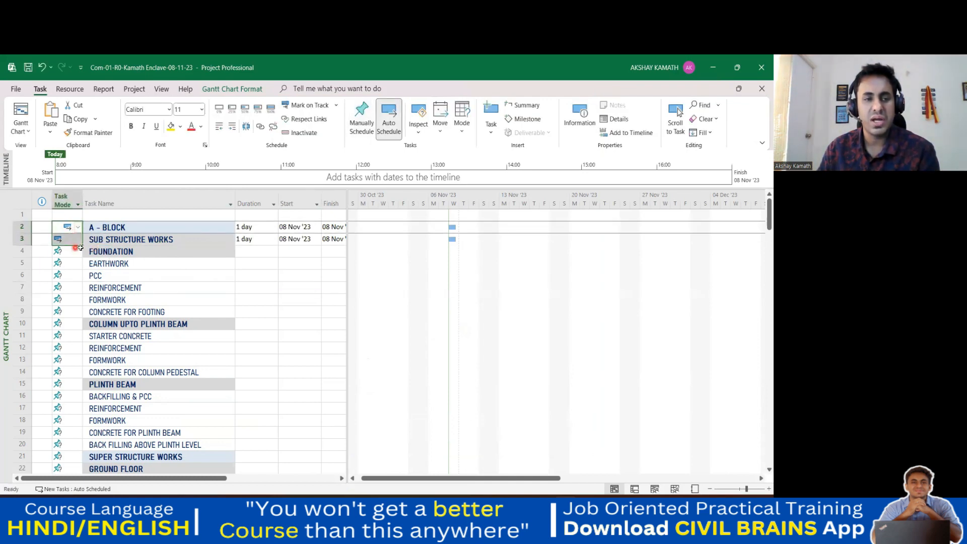
{"action": "left_click_drag", "start_coordinate": [82, 360], "coordinate": [86, 262]}
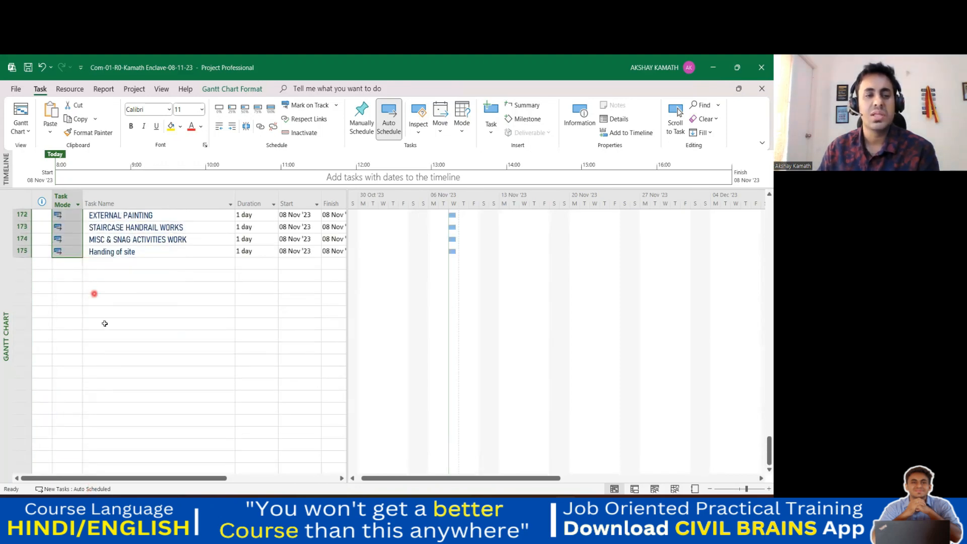
{"action": "scroll", "coordinate": [155, 362], "scroll_direction": "up", "scroll_amount": 10}
{"action": "scroll", "coordinate": [176, 355], "scroll_direction": "up", "scroll_amount": 6}
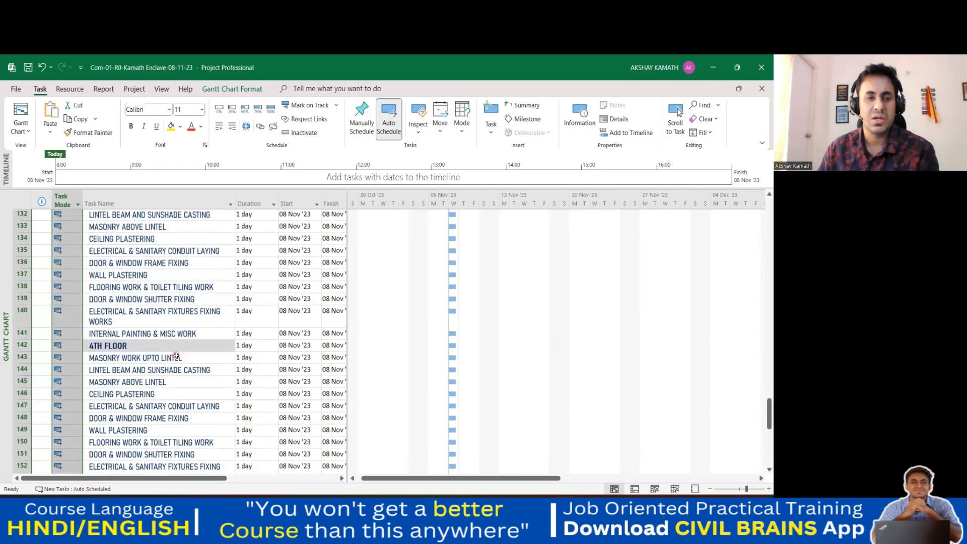
{"action": "scroll", "coordinate": [176, 355], "scroll_direction": "down", "scroll_amount": 1}
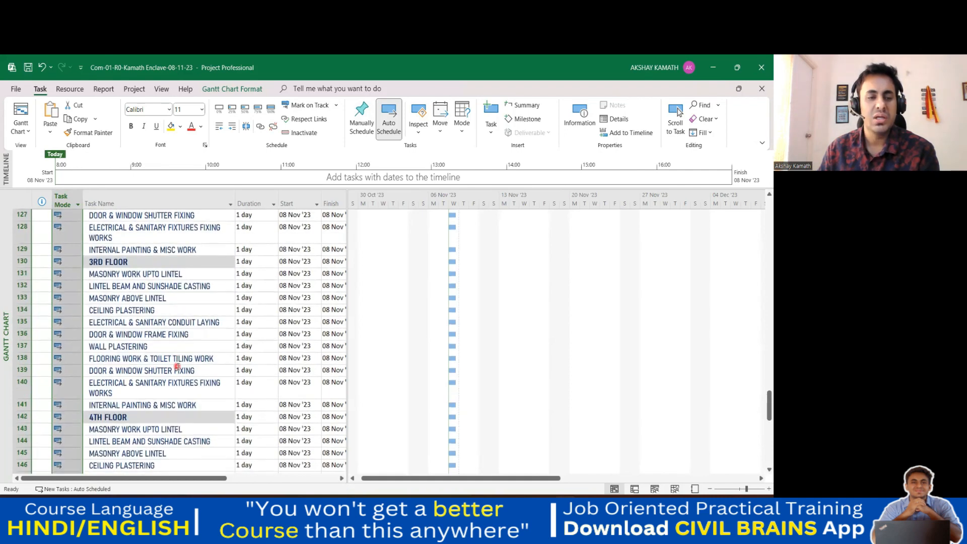
{"action": "left_click", "coordinate": [177, 367]}
{"action": "scroll", "coordinate": [221, 323], "scroll_direction": "up", "scroll_amount": 4}
{"action": "scroll", "coordinate": [220, 323], "scroll_direction": "up", "scroll_amount": 14}
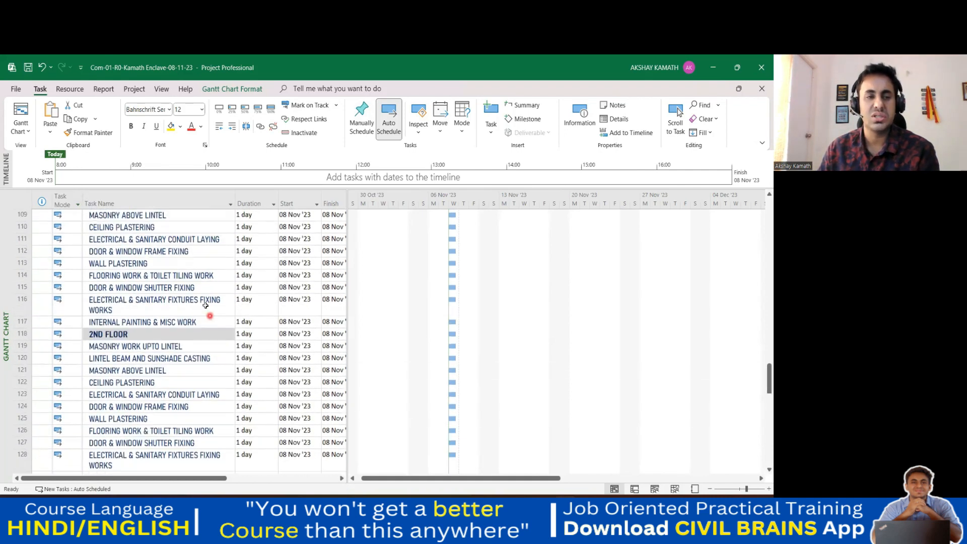
{"action": "scroll", "coordinate": [206, 303], "scroll_direction": "up", "scroll_amount": 20}
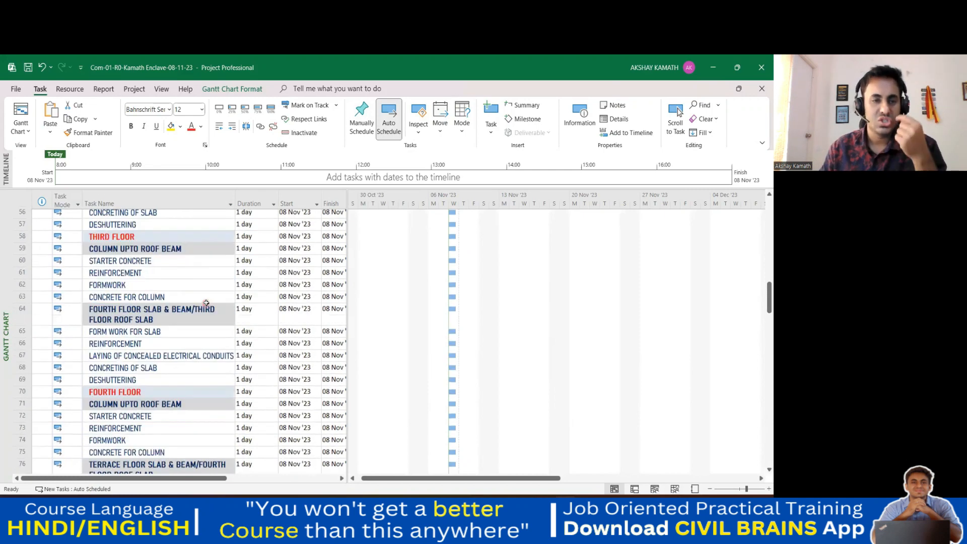
{"action": "scroll", "coordinate": [206, 302], "scroll_direction": "up", "scroll_amount": 2}
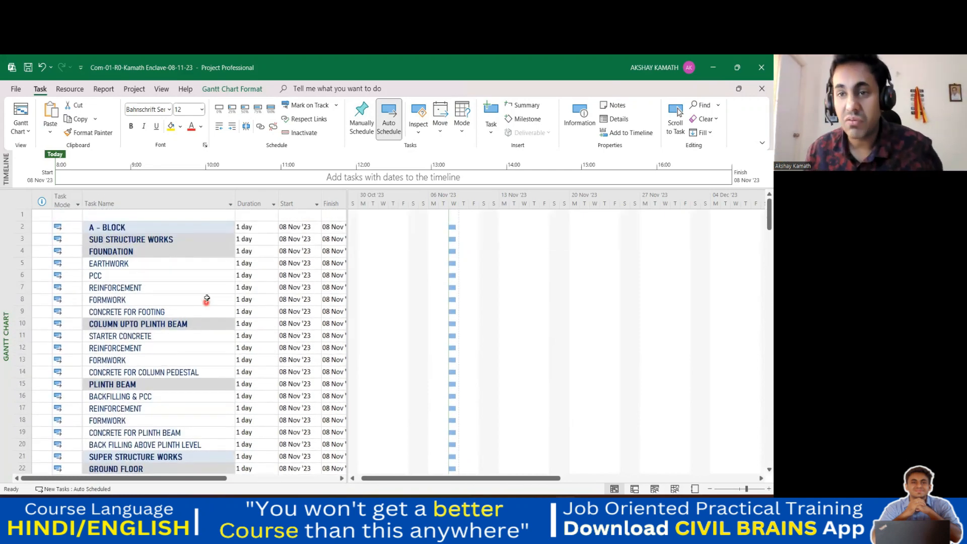
- Name the empty first task with the owner's surname in capitals followed by ENCLAVE
{"action": "left_click", "coordinate": [150, 213]}
{"action": "type", "text": "Kmat"}
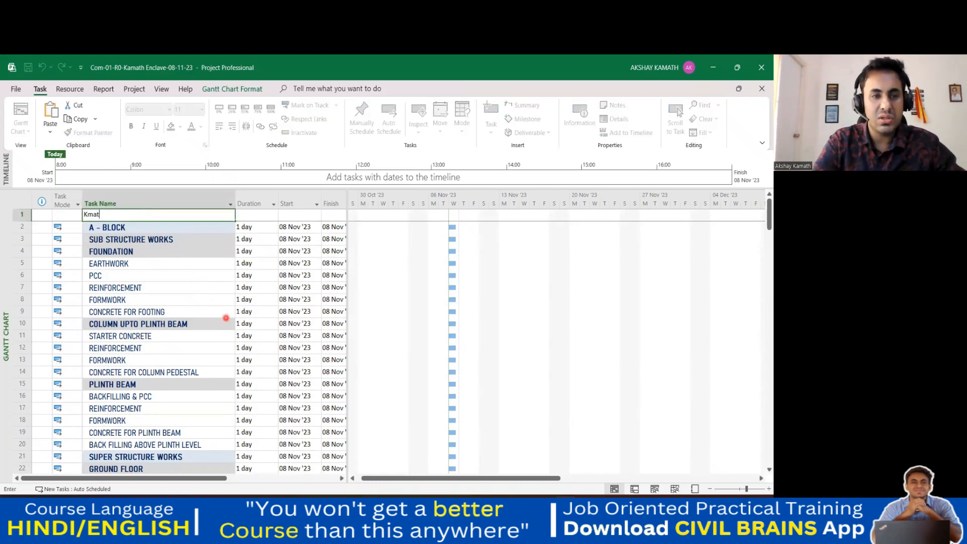
{"action": "type", "text": "h"}
{"action": "key", "text": "BackSpace"}
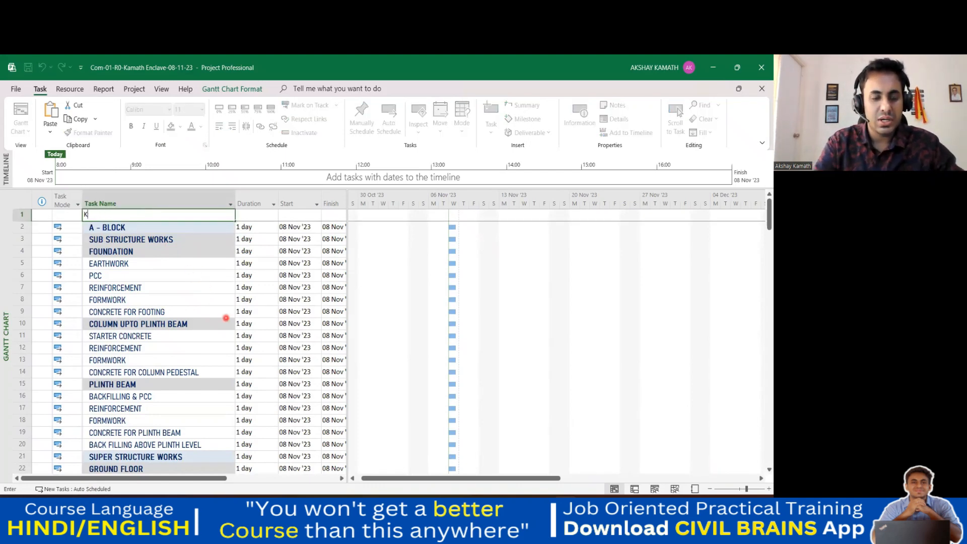
{"action": "key", "text": "BackSpace"}
{"action": "type", "text": "KAMATH E"}
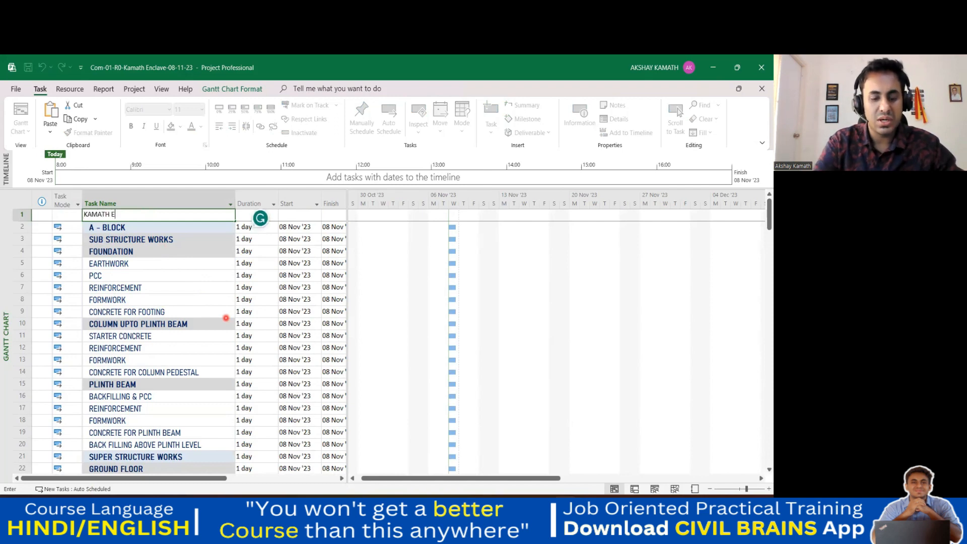
{"action": "type", "text": "NCLAVE"}
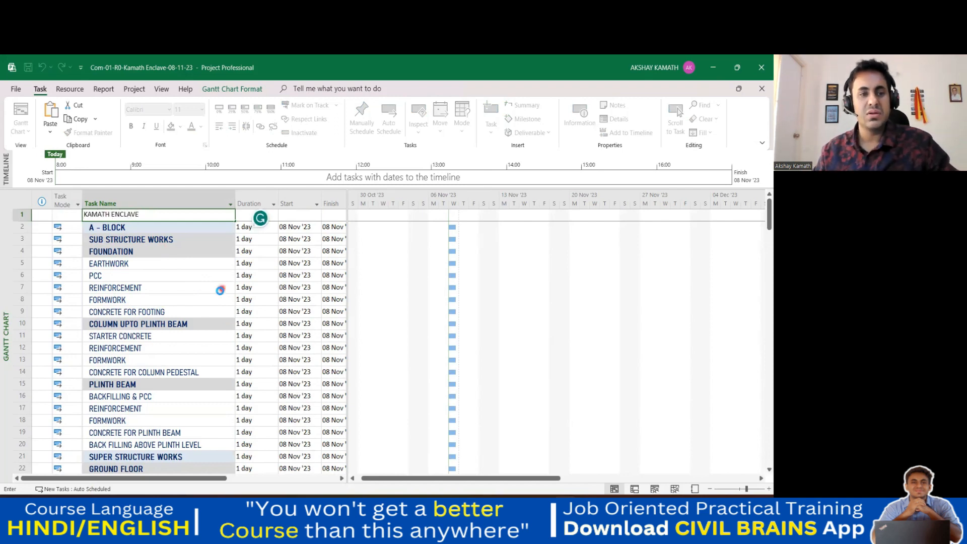
{"action": "left_click", "coordinate": [220, 290]}
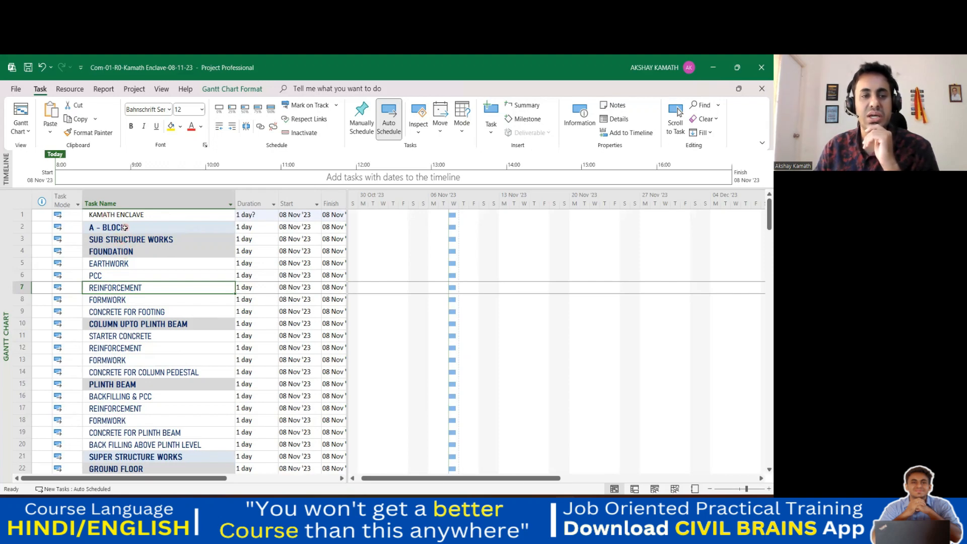
- Indent all tasks from A - BLOCK through Handing of site one level beneath the project title task
{"action": "mouse_move", "coordinate": [131, 228]}
{"action": "left_mouse_down"}
{"action": "mouse_move", "coordinate": [133, 473]}
{"action": "mouse_move", "coordinate": [212, 470]}
{"action": "mouse_move", "coordinate": [198, 485]}
{"action": "mouse_move", "coordinate": [234, 489]}
{"action": "mouse_move", "coordinate": [215, 496]}
{"action": "mouse_move", "coordinate": [211, 416]}
{"action": "left_mouse_up"}
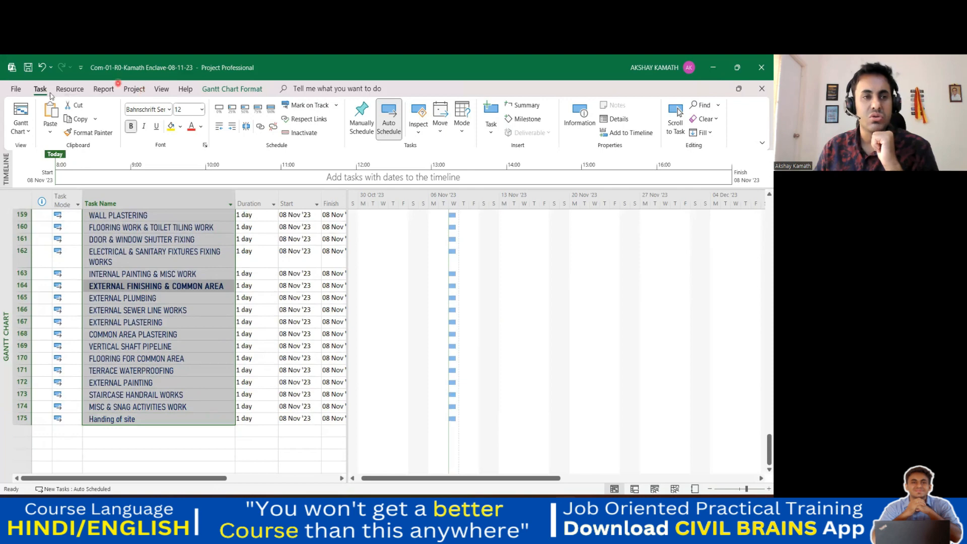
{"action": "left_click", "coordinate": [232, 128]}
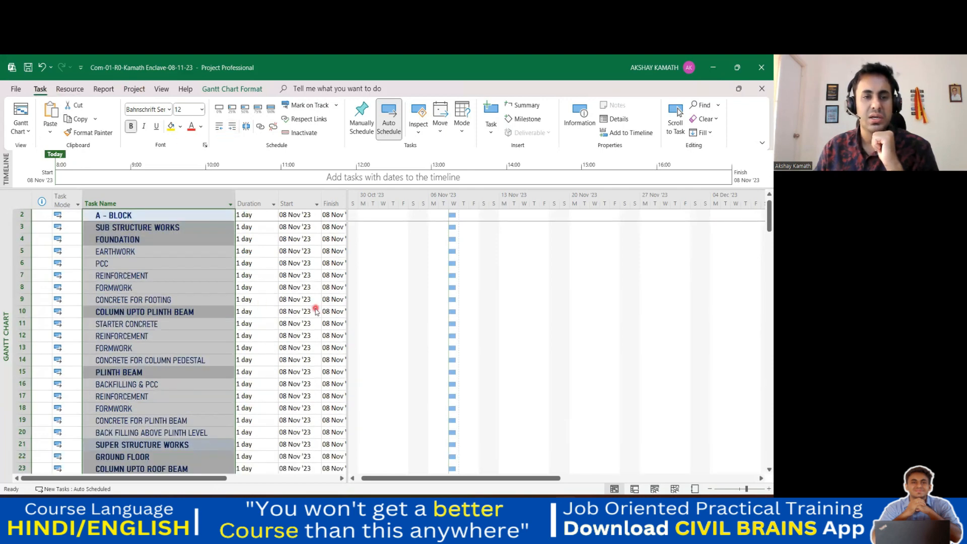
{"action": "left_click", "coordinate": [316, 311]}
{"action": "scroll", "coordinate": [136, 247], "scroll_direction": "up", "scroll_amount": 1}
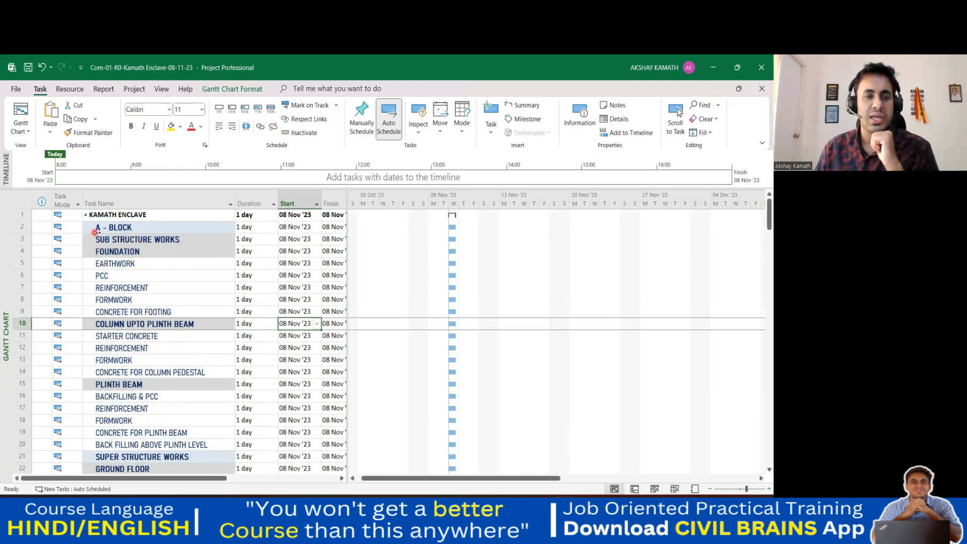
- Indent all tasks from SUB STRUCTURE WORKS through Handing of site one level beneath A - BLOCK
{"action": "left_click_drag", "start_coordinate": [154, 241], "coordinate": [201, 497]}
{"action": "left_click_drag", "start_coordinate": [198, 442], "coordinate": [195, 418]}
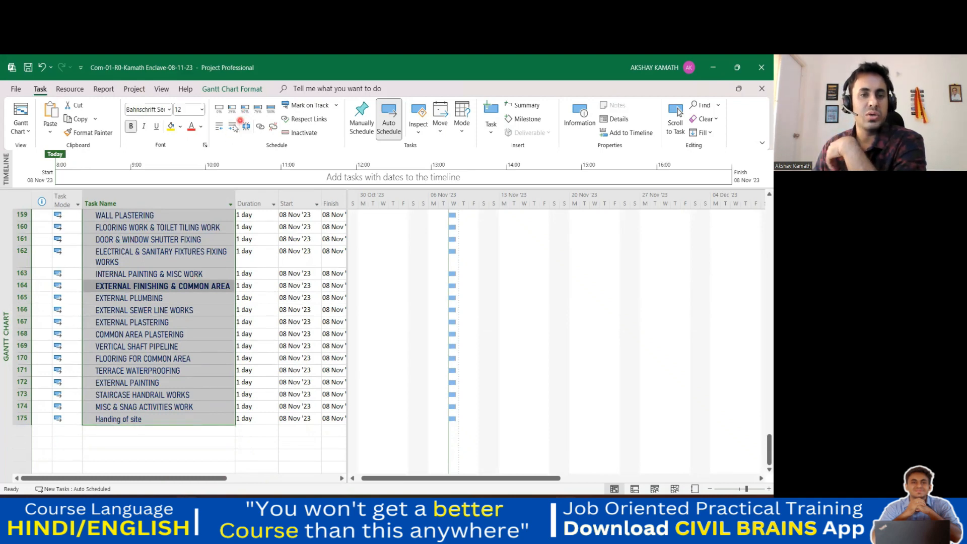
{"action": "left_click", "coordinate": [233, 127]}
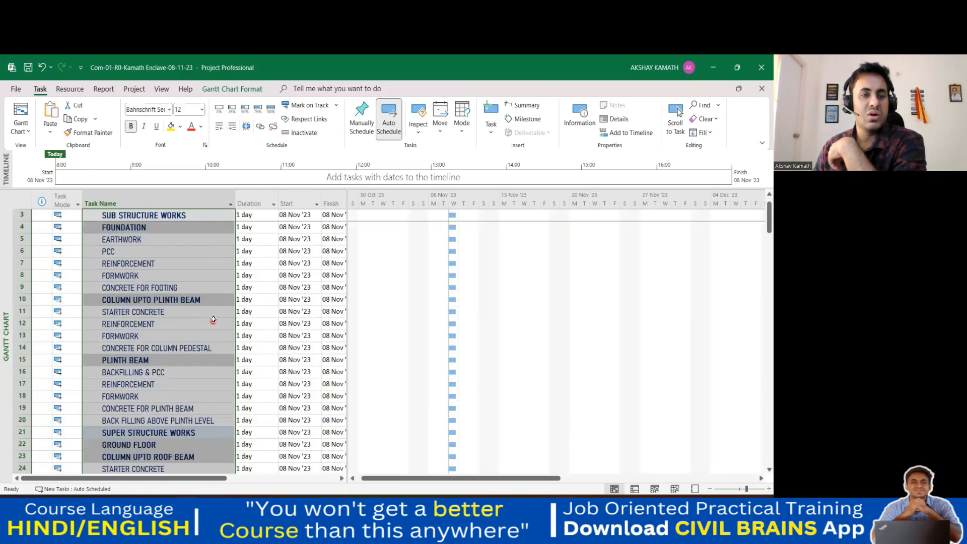
{"action": "scroll", "coordinate": [214, 320], "scroll_direction": "up", "scroll_amount": 1}
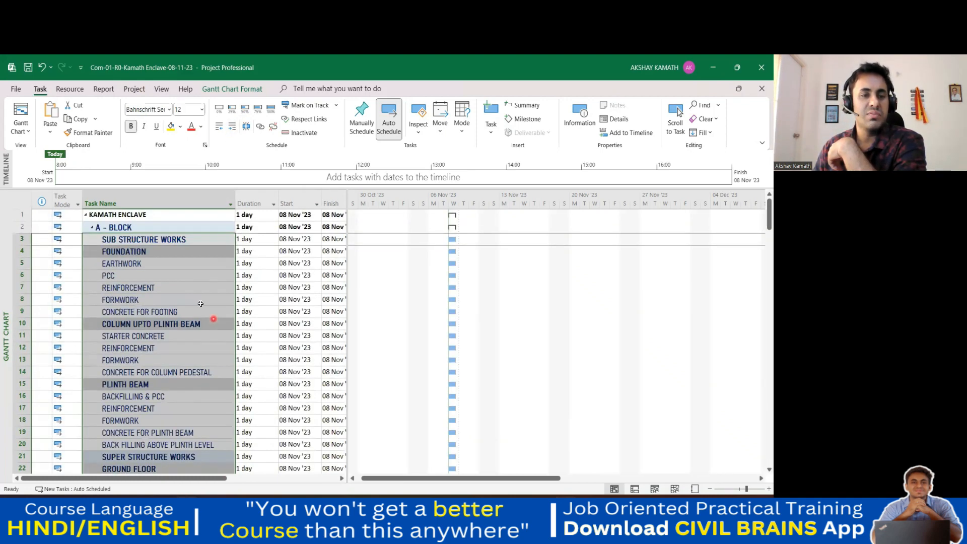
{"action": "left_click", "coordinate": [174, 302]}
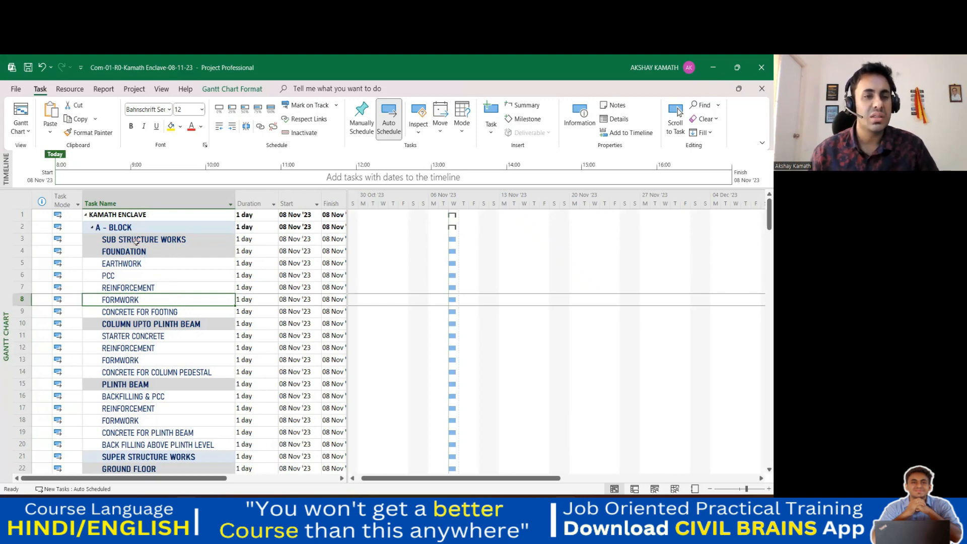
- Examine the task list beneath A - BLOCK for where the sub structure, super structure and finishing works sections begin and end
{"action": "scroll", "coordinate": [148, 351], "scroll_direction": "down", "scroll_amount": 5}
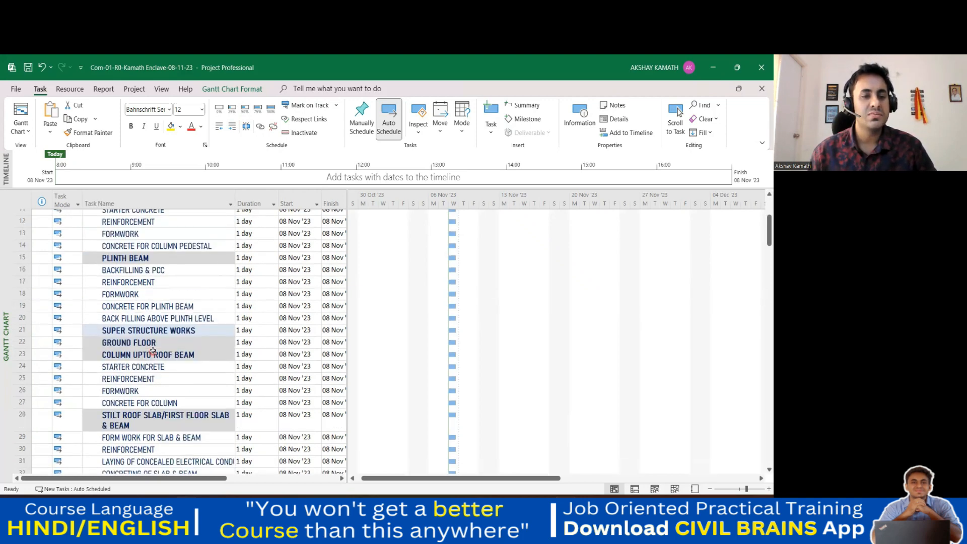
{"action": "scroll", "coordinate": [152, 356], "scroll_direction": "down", "scroll_amount": 3}
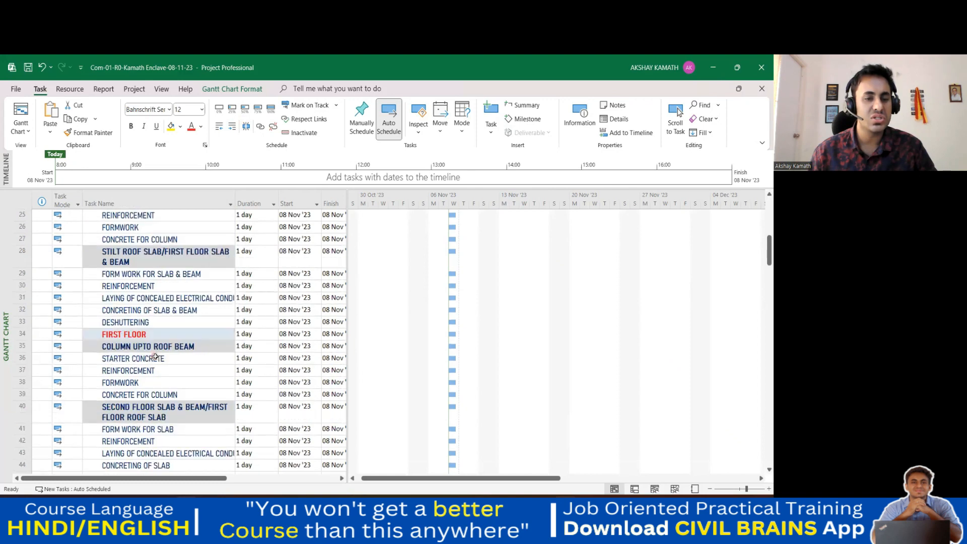
{"action": "scroll", "coordinate": [153, 347], "scroll_direction": "up", "scroll_amount": 4}
{"action": "scroll", "coordinate": [154, 348], "scroll_direction": "up", "scroll_amount": 2}
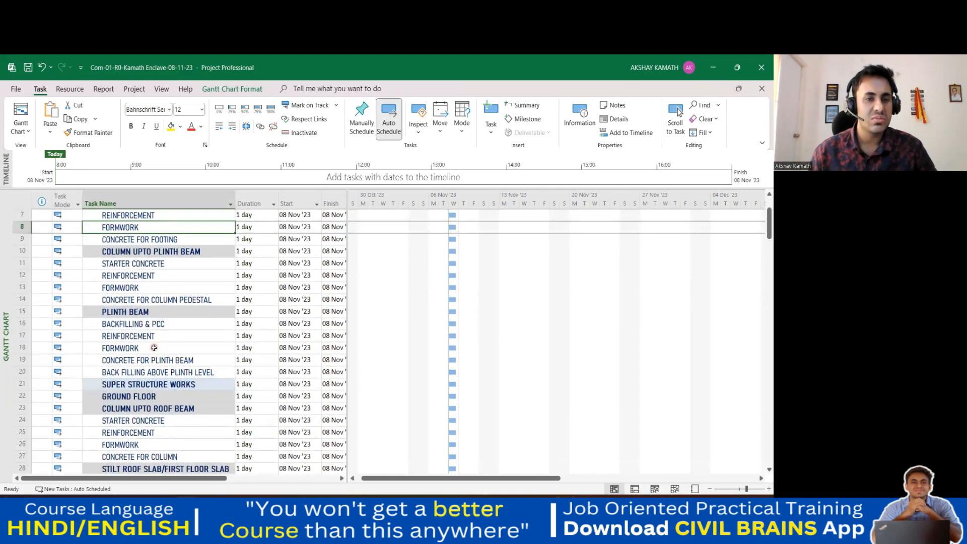
{"action": "scroll", "coordinate": [156, 340], "scroll_direction": "down", "scroll_amount": 4}
{"action": "scroll", "coordinate": [157, 335], "scroll_direction": "down", "scroll_amount": 8}
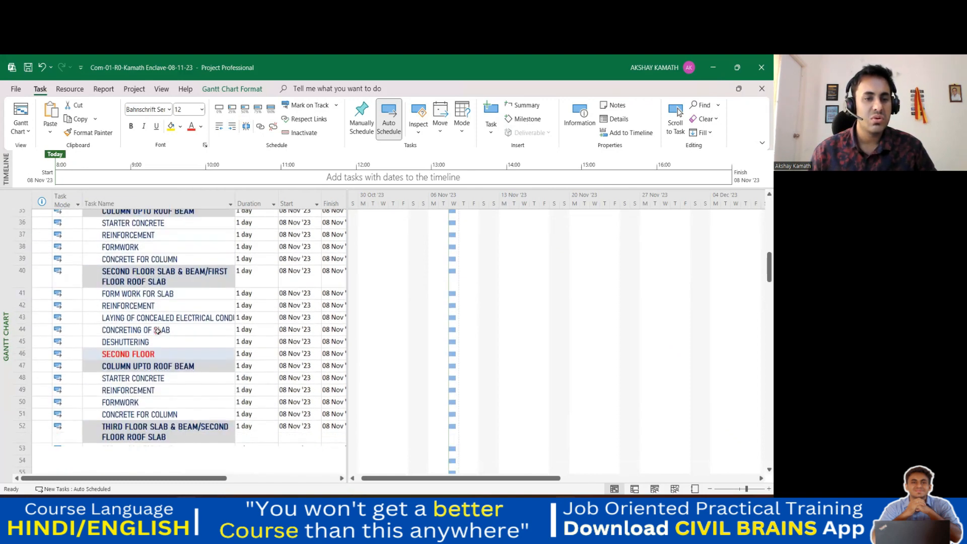
{"action": "scroll", "coordinate": [158, 332], "scroll_direction": "down", "scroll_amount": 9}
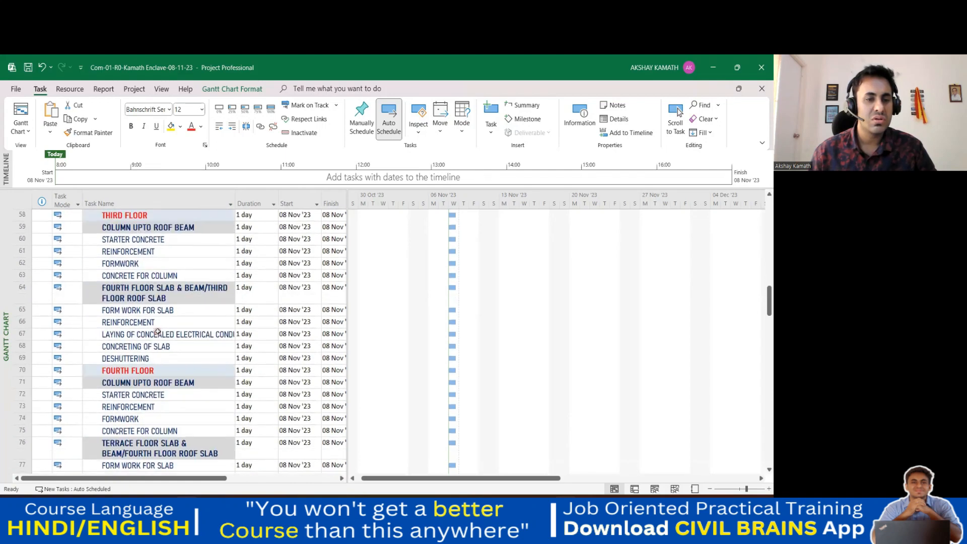
{"action": "scroll", "coordinate": [158, 329], "scroll_direction": "down", "scroll_amount": 2}
{"action": "scroll", "coordinate": [157, 330], "scroll_direction": "up", "scroll_amount": 15}
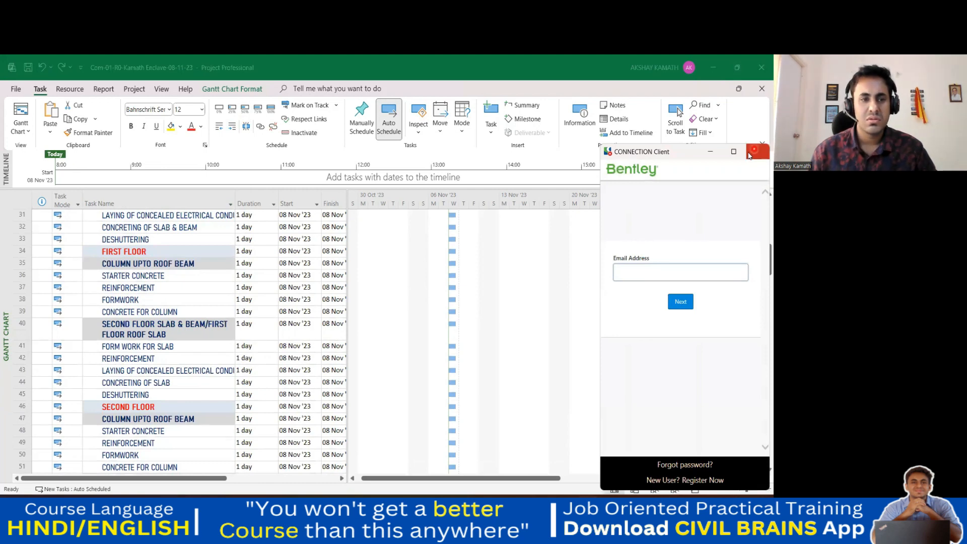
{"action": "scroll", "coordinate": [173, 318], "scroll_direction": "up", "scroll_amount": 3}
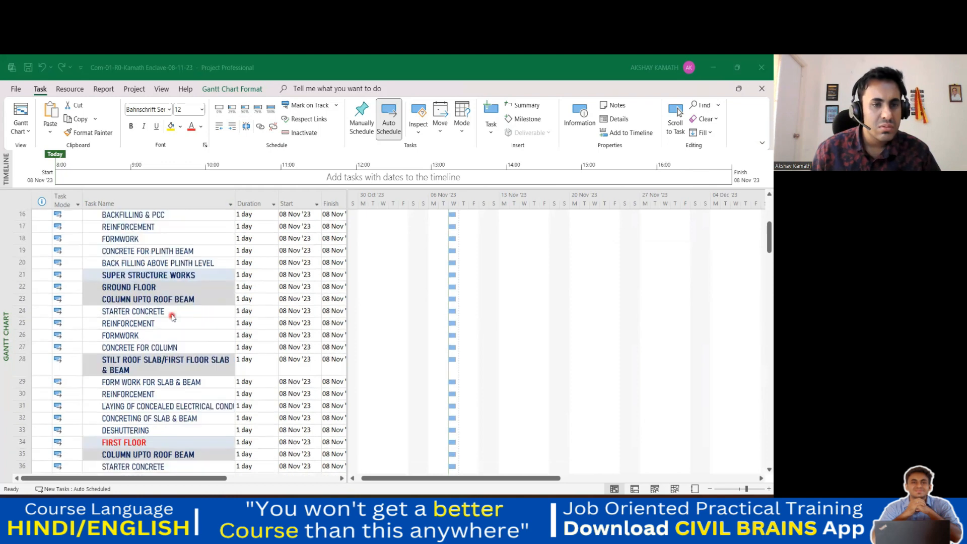
{"action": "scroll", "coordinate": [172, 317], "scroll_direction": "up", "scroll_amount": 1}
{"action": "scroll", "coordinate": [155, 314], "scroll_direction": "down", "scroll_amount": 10}
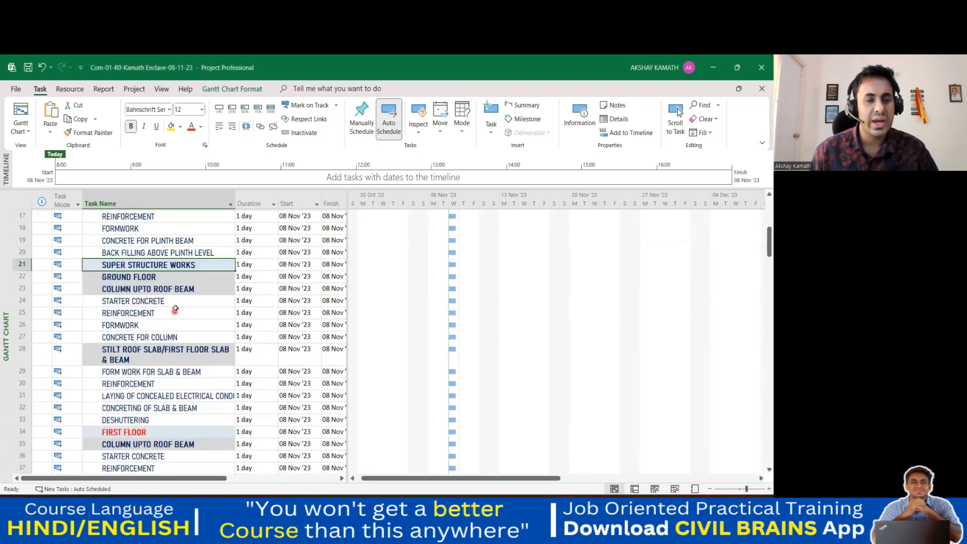
{"action": "scroll", "coordinate": [183, 311], "scroll_direction": "down", "scroll_amount": 12}
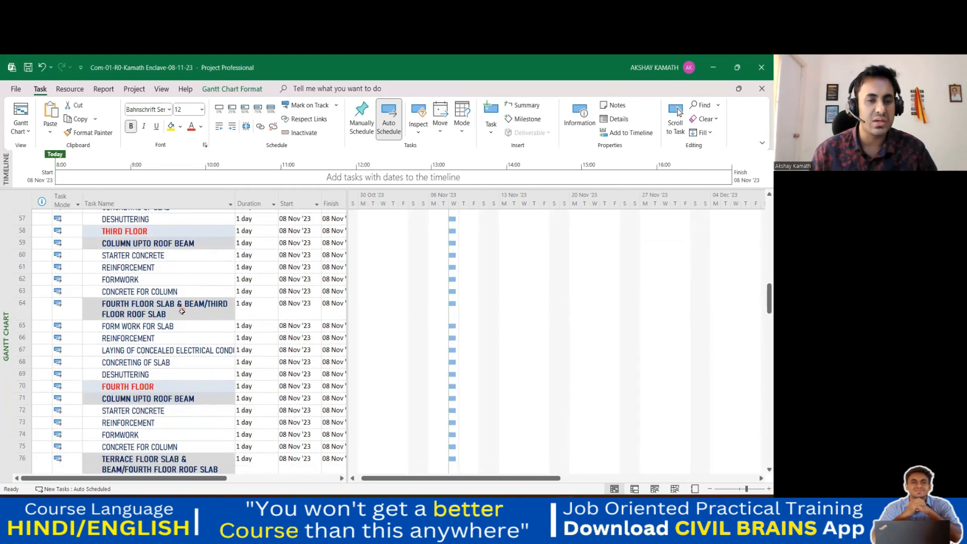
{"action": "scroll", "coordinate": [183, 310], "scroll_direction": "down", "scroll_amount": 11}
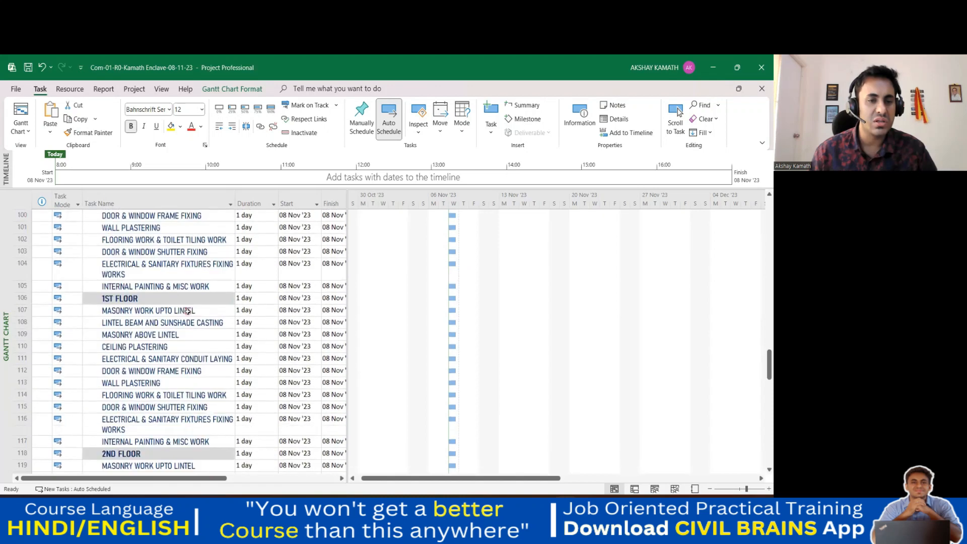
{"action": "scroll", "coordinate": [187, 313], "scroll_direction": "up", "scroll_amount": 7}
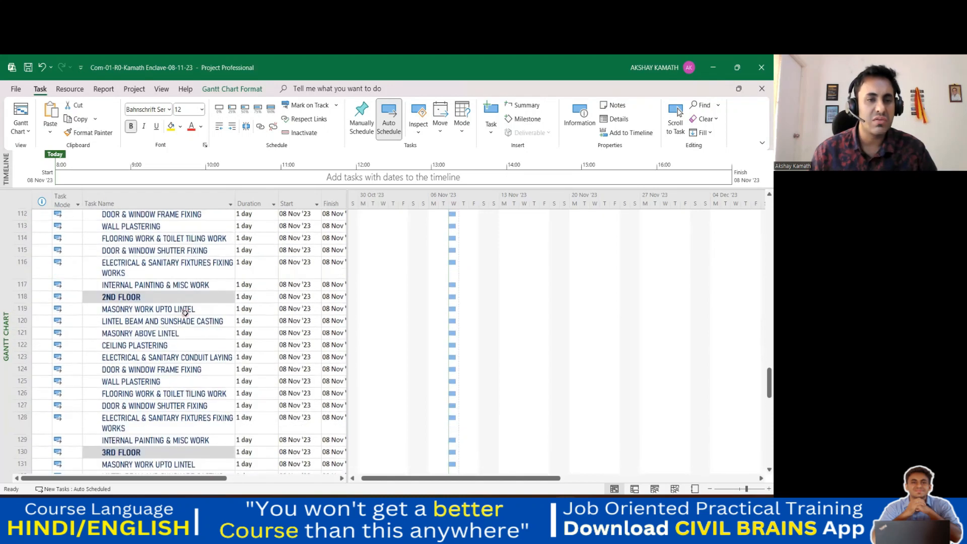
{"action": "scroll", "coordinate": [185, 313], "scroll_direction": "up", "scroll_amount": 4}
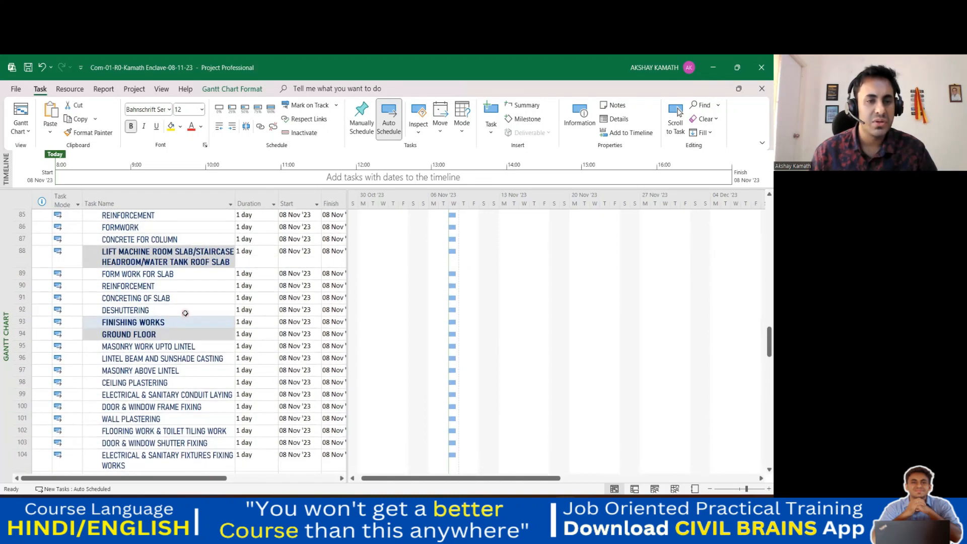
{"action": "left_click", "coordinate": [166, 367]}
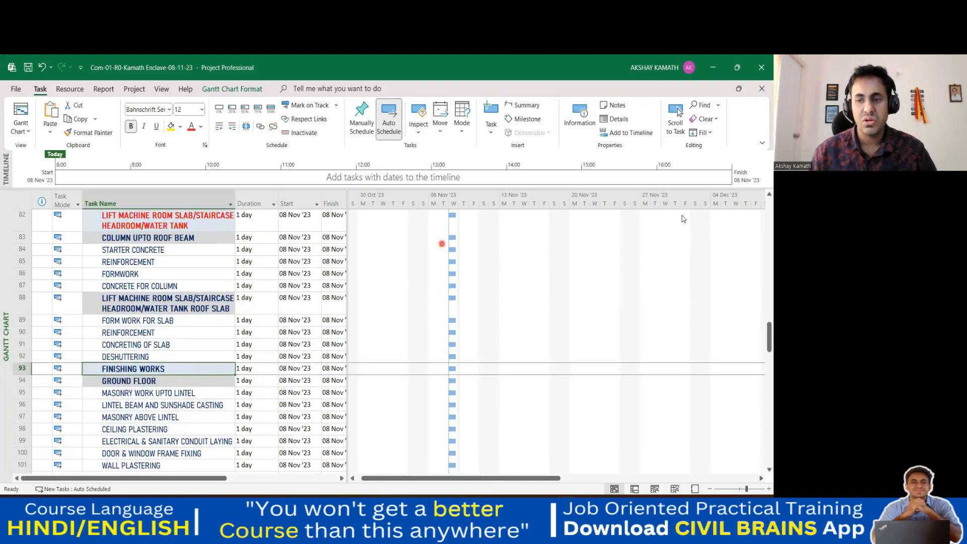
{"action": "left_click_drag", "start_coordinate": [767, 337], "coordinate": [769, 211]}
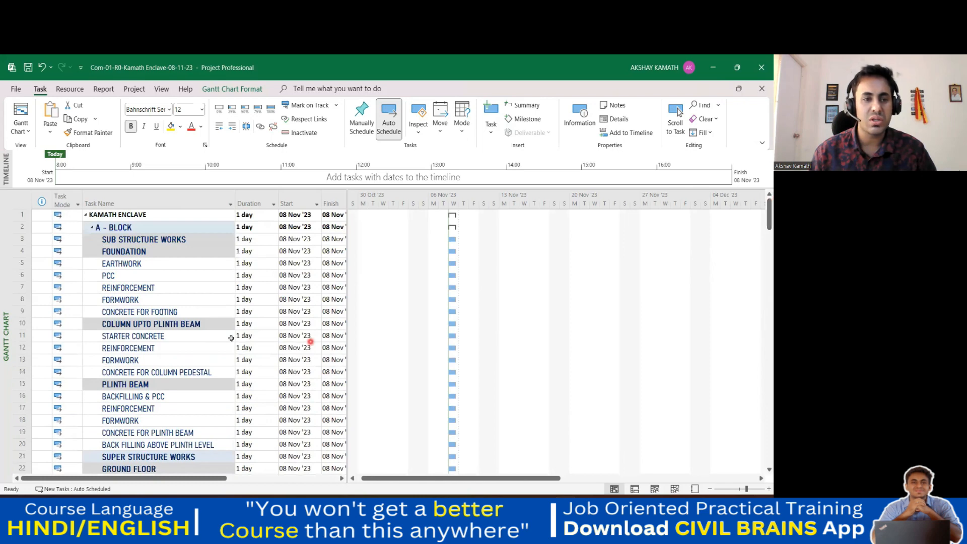
- Indent the tasks from FOUNDATION through BACK FILLING ABOVE PLINTH LEVEL, rows 4 to 20, one level beneath SUB STRUCTURE WORKS
{"action": "left_click", "coordinate": [141, 251]}
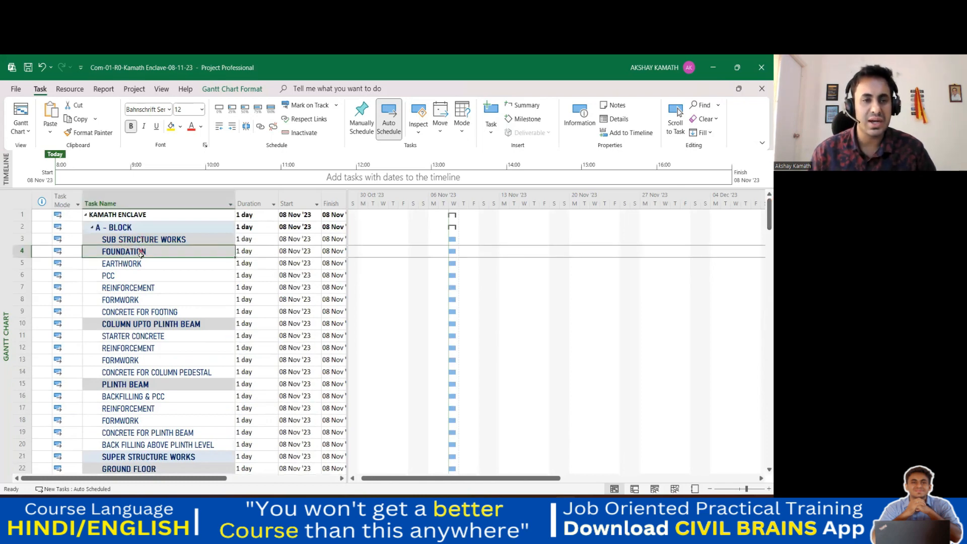
{"action": "left_click_drag", "start_coordinate": [141, 253], "coordinate": [146, 390]}
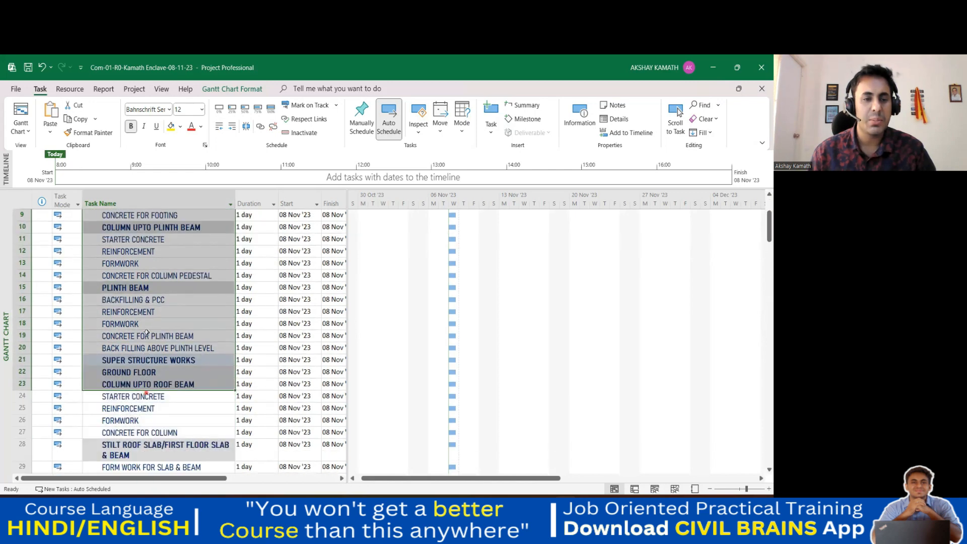
{"action": "mouse_move", "coordinate": [146, 333]}
{"action": "left_mouse_down"}
{"action": "mouse_move", "coordinate": [150, 359]}
{"action": "mouse_move", "coordinate": [150, 348]}
{"action": "left_mouse_up"}
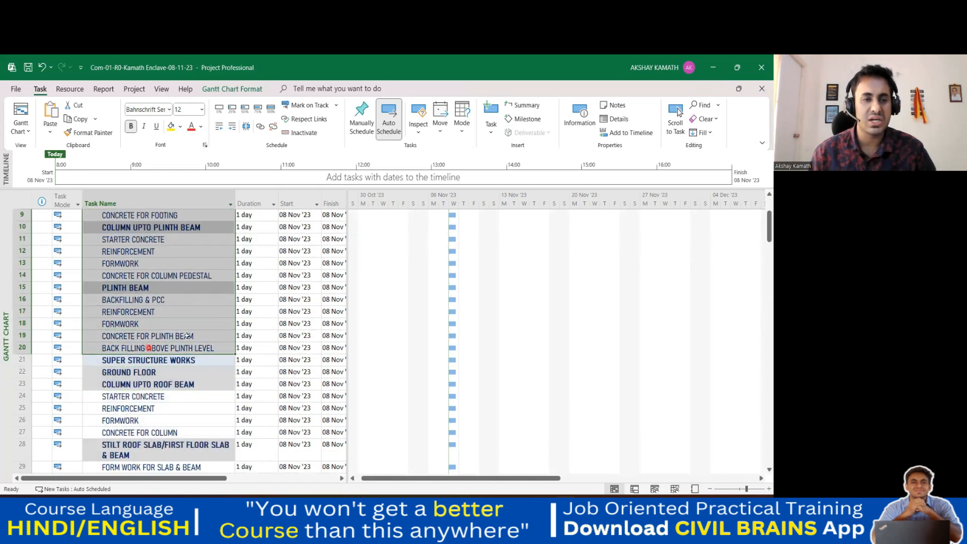
{"action": "scroll", "coordinate": [151, 302], "scroll_direction": "up", "scroll_amount": 3}
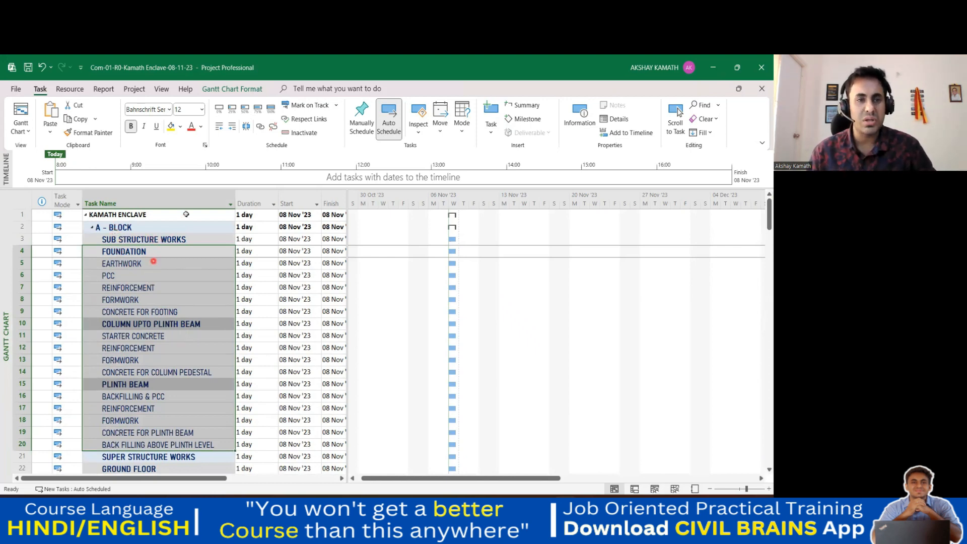
{"action": "left_click", "coordinate": [233, 127]}
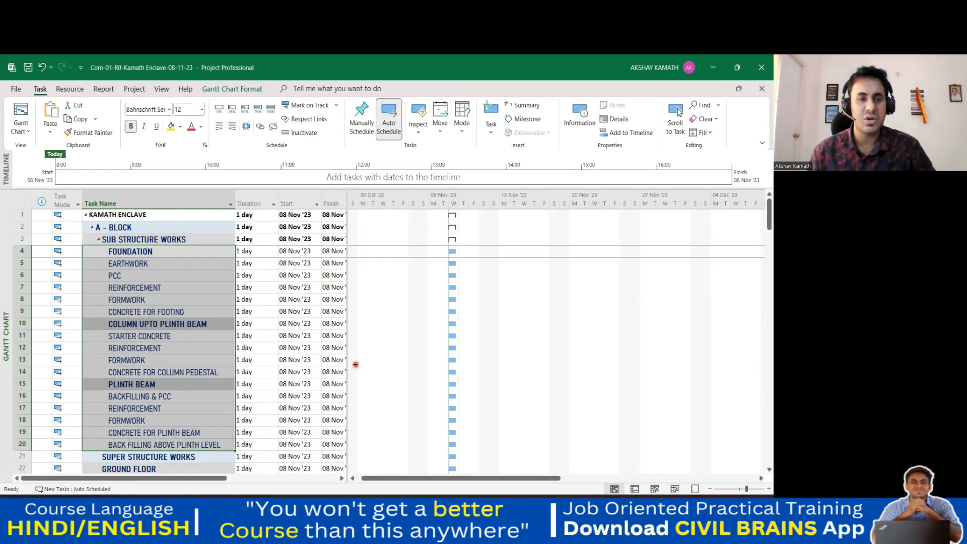
{"action": "left_click", "coordinate": [171, 279]}
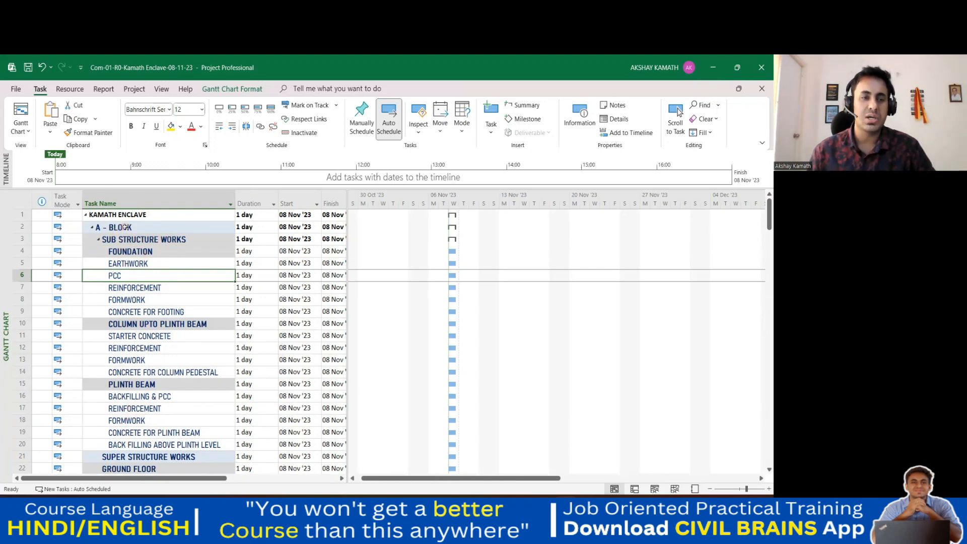
- Indent the tasks from GROUND FLOOR in row 22 through DESHUTTERING in row 92 one level beneath SUPER STRUCTURE WORKS
{"action": "scroll", "coordinate": [147, 282], "scroll_direction": "down", "scroll_amount": 4}
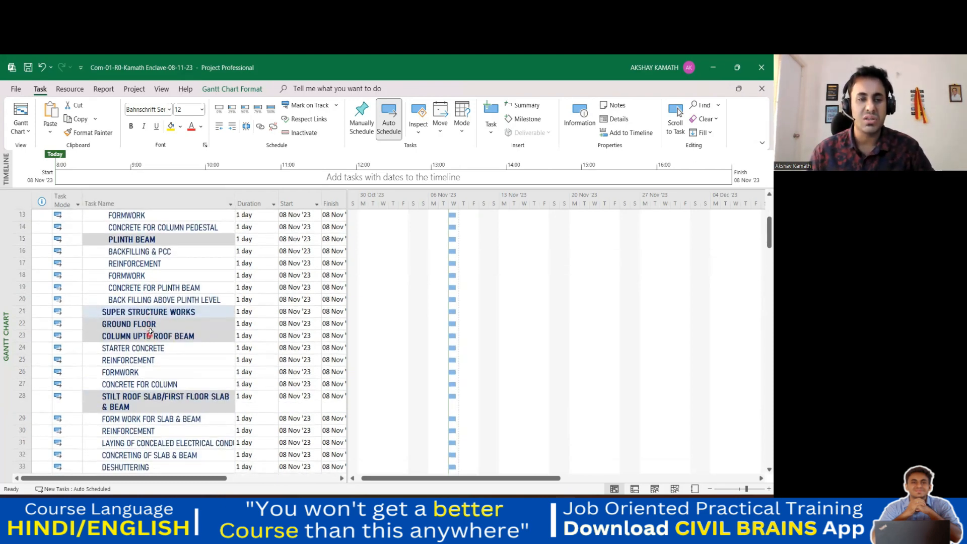
{"action": "scroll", "coordinate": [150, 332], "scroll_direction": "down", "scroll_amount": 1}
{"action": "scroll", "coordinate": [161, 342], "scroll_direction": "up", "scroll_amount": 2}
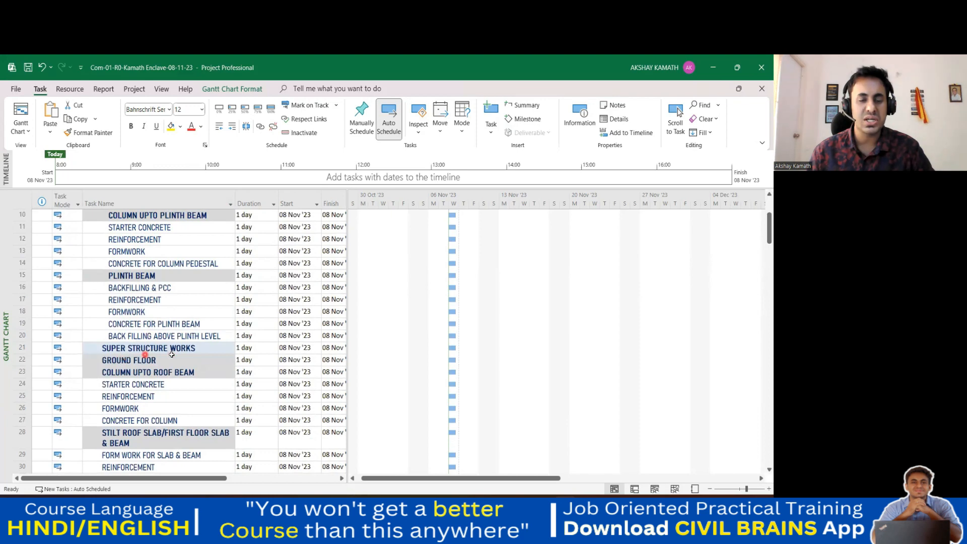
{"action": "scroll", "coordinate": [166, 342], "scroll_direction": "down", "scroll_amount": 2}
{"action": "left_click_drag", "start_coordinate": [147, 288], "coordinate": [176, 337]}
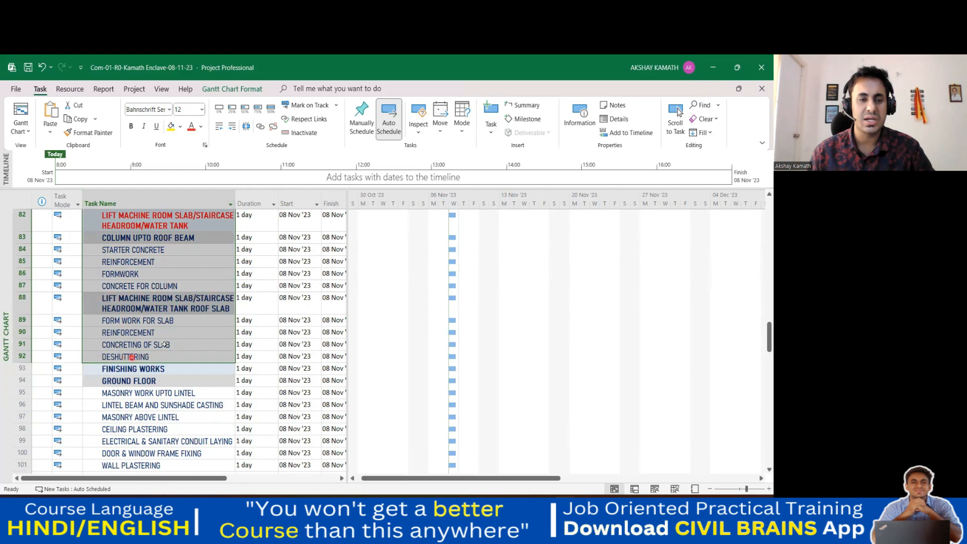
{"action": "left_click_drag", "start_coordinate": [164, 344], "coordinate": [164, 344]}
{"action": "scroll", "coordinate": [166, 343], "scroll_direction": "up", "scroll_amount": 10}
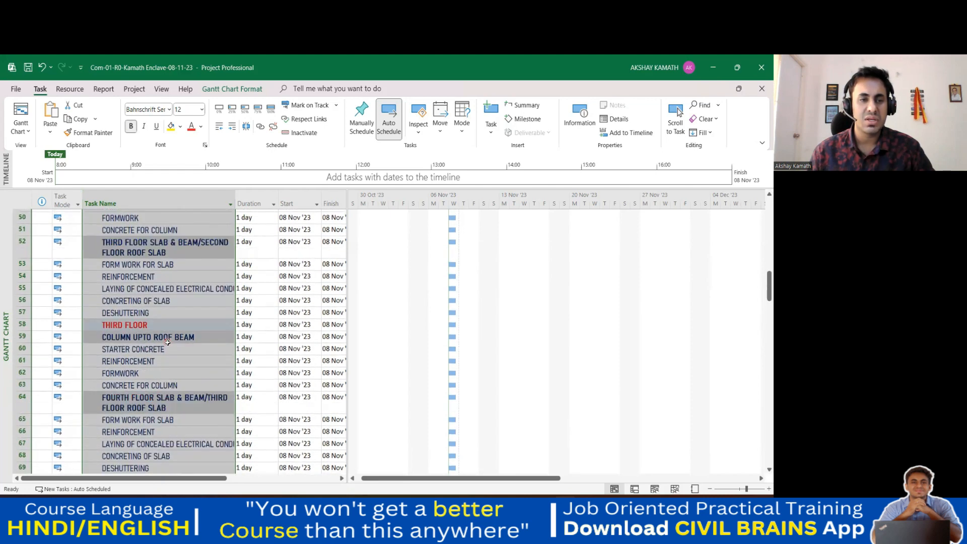
{"action": "scroll", "coordinate": [167, 343], "scroll_direction": "up", "scroll_amount": 10}
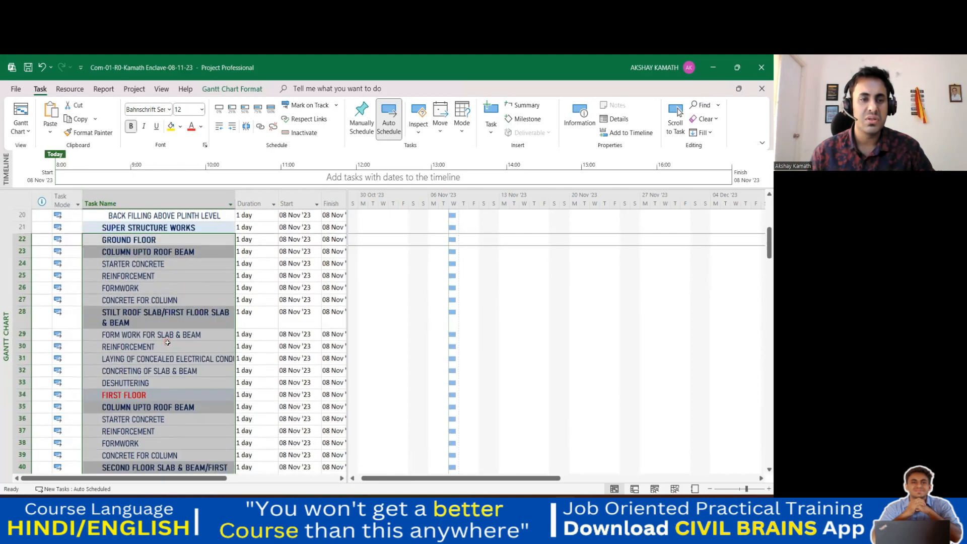
{"action": "scroll", "coordinate": [167, 342], "scroll_direction": "up", "scroll_amount": 3}
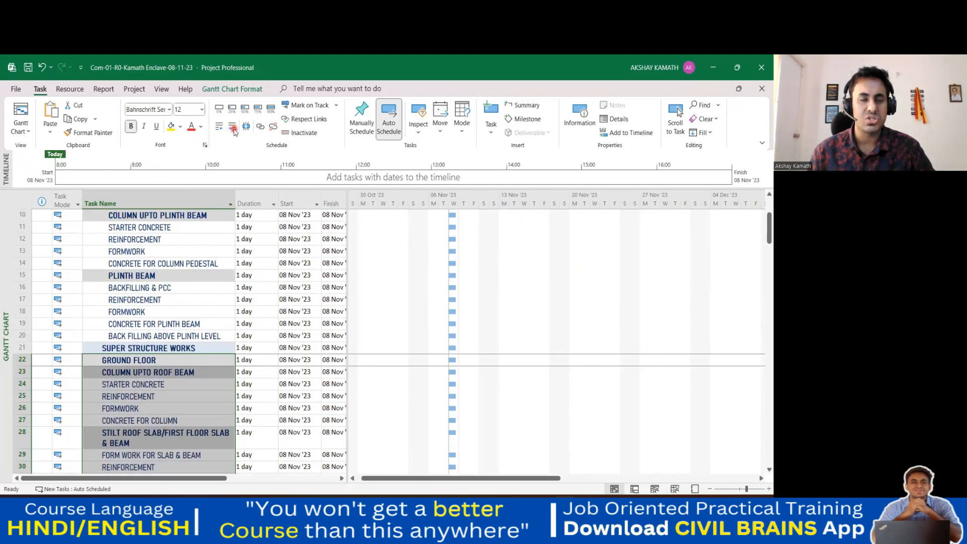
{"action": "left_click", "coordinate": [232, 129]}
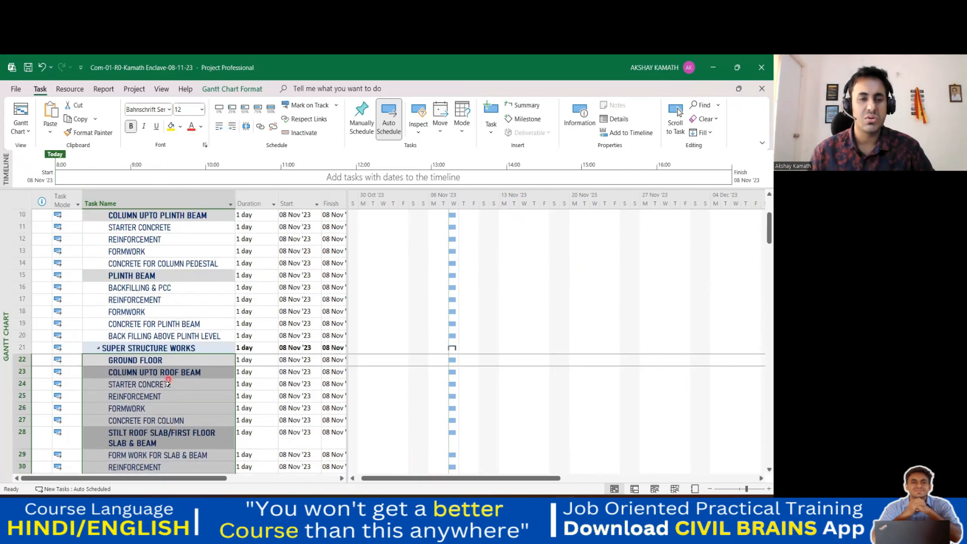
- Indent the finishing tasks from GROUND FLOOR in row 94 onward one level beneath FINISHING WORKS
{"action": "scroll", "coordinate": [162, 393], "scroll_direction": "down", "scroll_amount": 12}
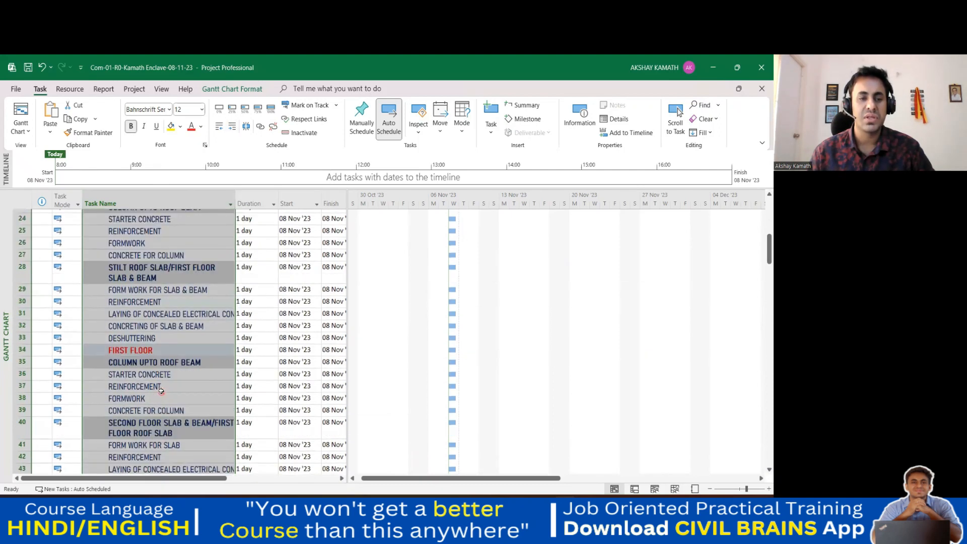
{"action": "scroll", "coordinate": [159, 386], "scroll_direction": "down", "scroll_amount": 12}
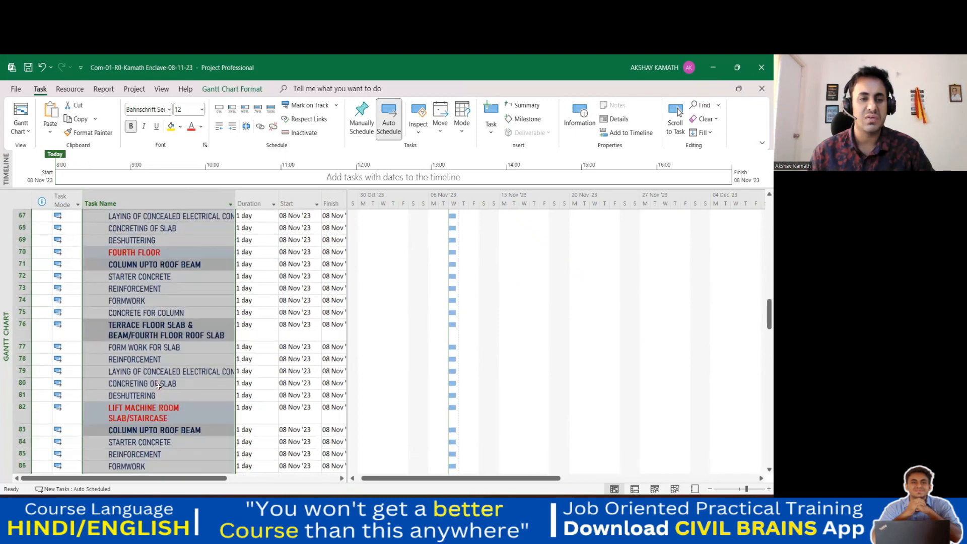
{"action": "scroll", "coordinate": [159, 386], "scroll_direction": "down", "scroll_amount": 3}
{"action": "left_click", "coordinate": [161, 297]}
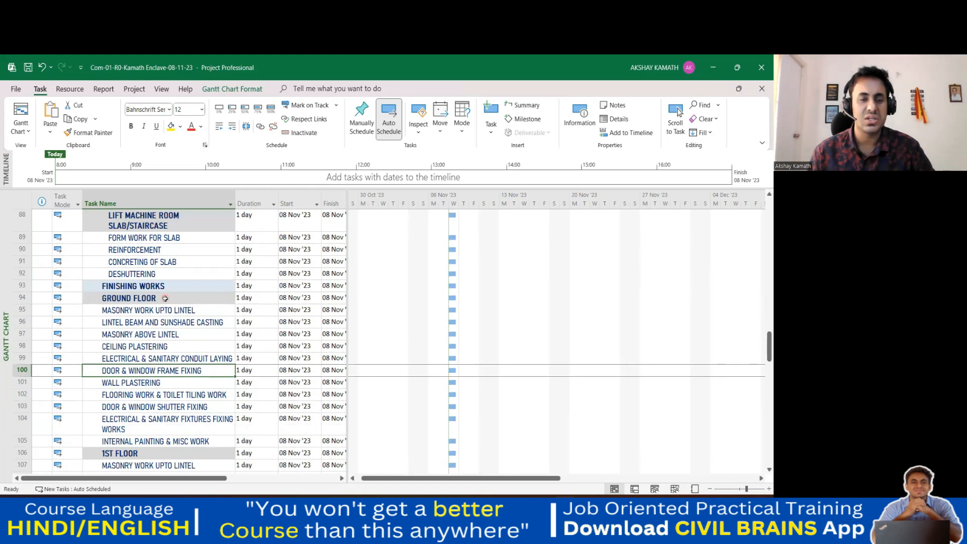
{"action": "mouse_move", "coordinate": [164, 299]}
{"action": "left_mouse_down"}
{"action": "mouse_move", "coordinate": [172, 476]}
{"action": "mouse_move", "coordinate": [168, 401]}
{"action": "left_mouse_up"}
{"action": "left_click", "coordinate": [232, 127]}
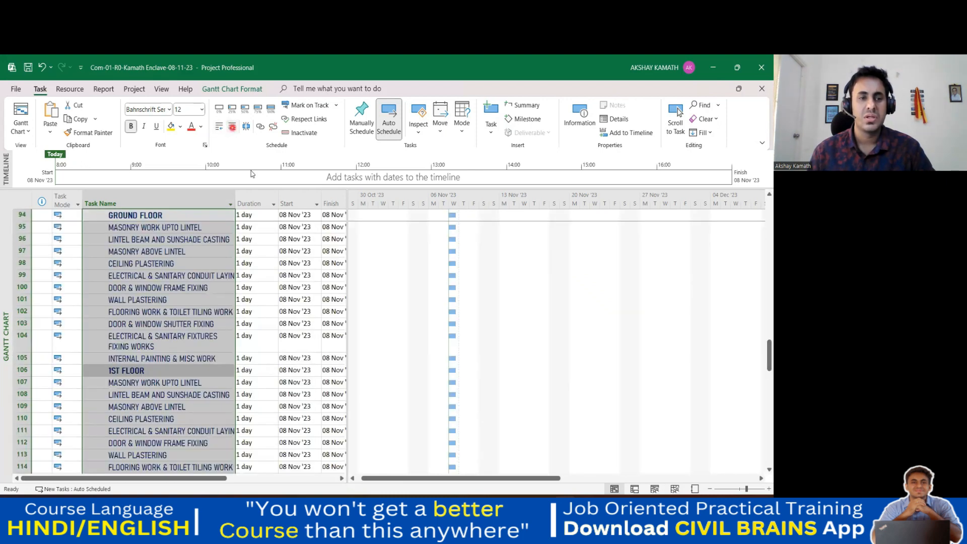
- Collapse the task outline to Level 1
{"action": "scroll", "coordinate": [203, 349], "scroll_direction": "up", "scroll_amount": 3}
{"action": "left_click", "coordinate": [333, 333]}
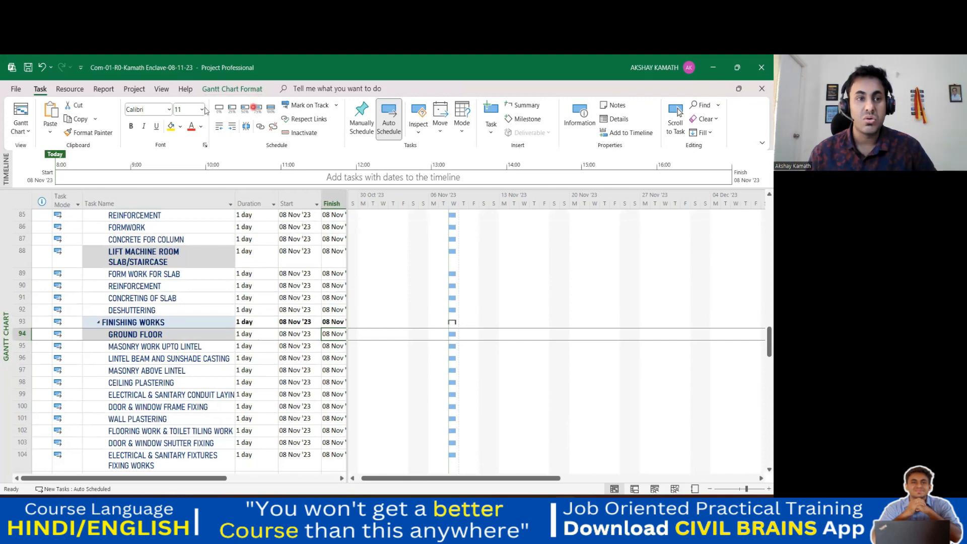
{"action": "left_click", "coordinate": [166, 91]}
{"action": "left_click", "coordinate": [275, 132]}
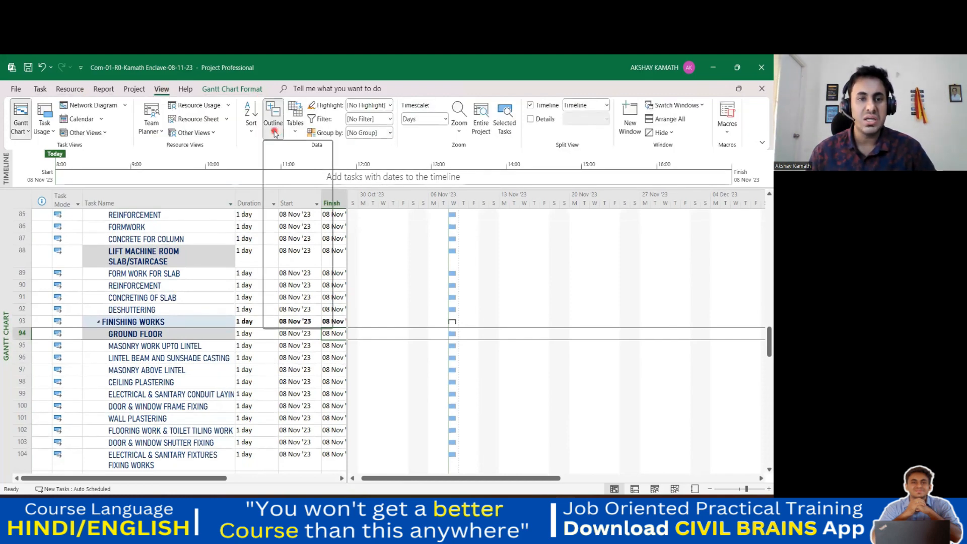
{"action": "left_click", "coordinate": [291, 204]}
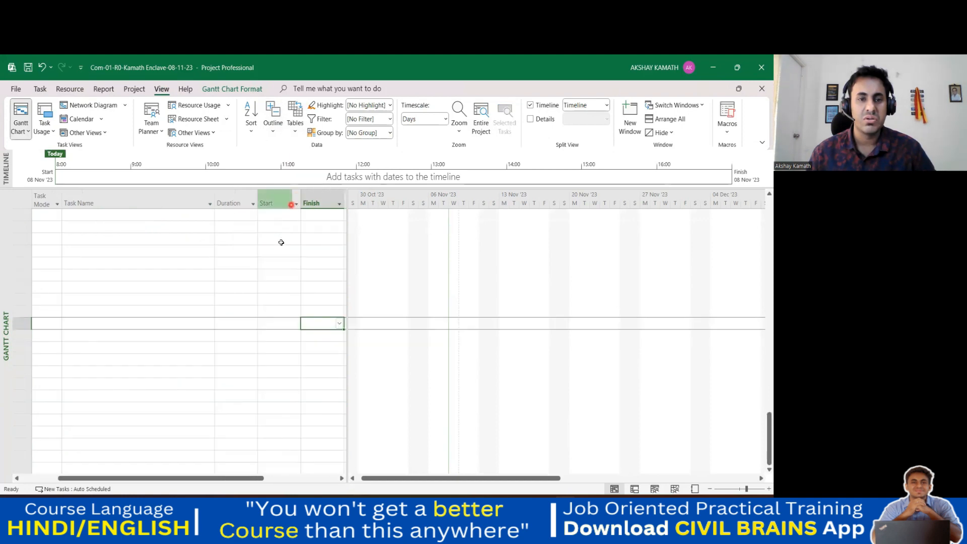
{"action": "left_click", "coordinate": [270, 246]}
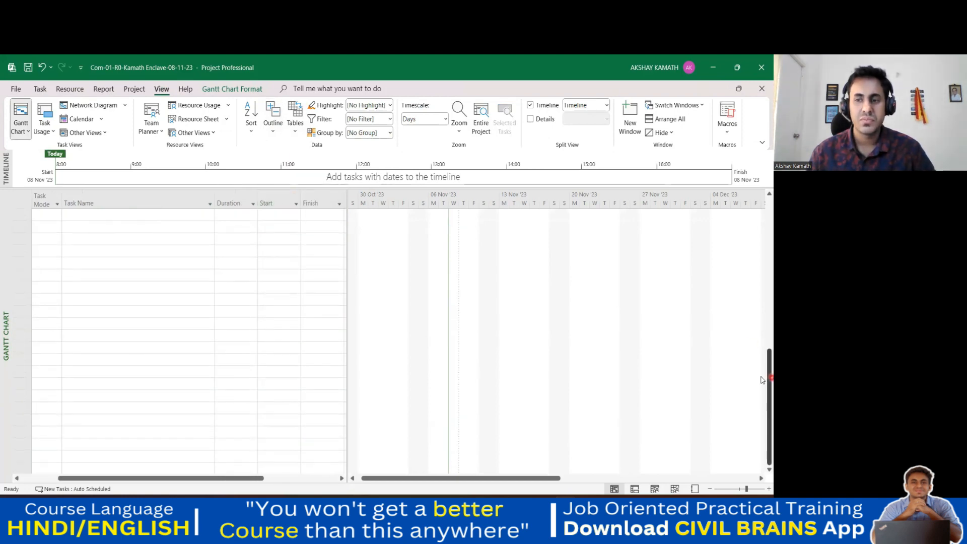
{"action": "scroll", "coordinate": [762, 379], "scroll_direction": "up", "scroll_amount": 10}
{"action": "left_click", "coordinate": [203, 246]}
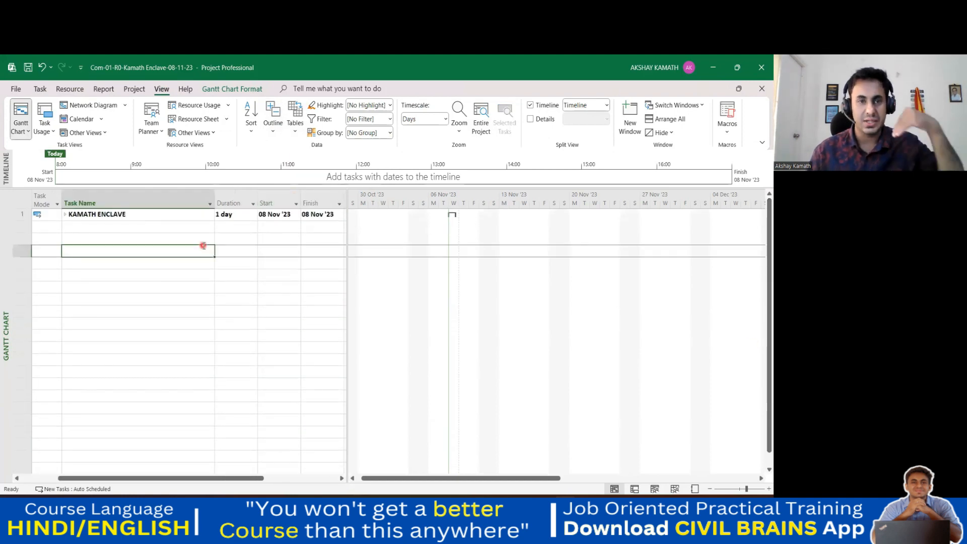
- Expand the task outline to Level 2 and on to Level 3 to check the block and works breakdown
{"action": "left_click", "coordinate": [273, 130]}
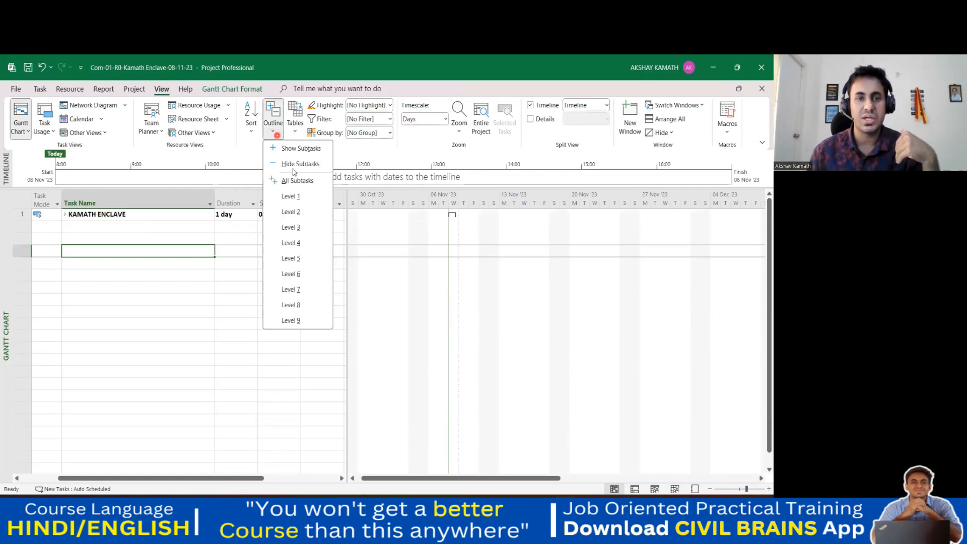
{"action": "left_click", "coordinate": [295, 211]}
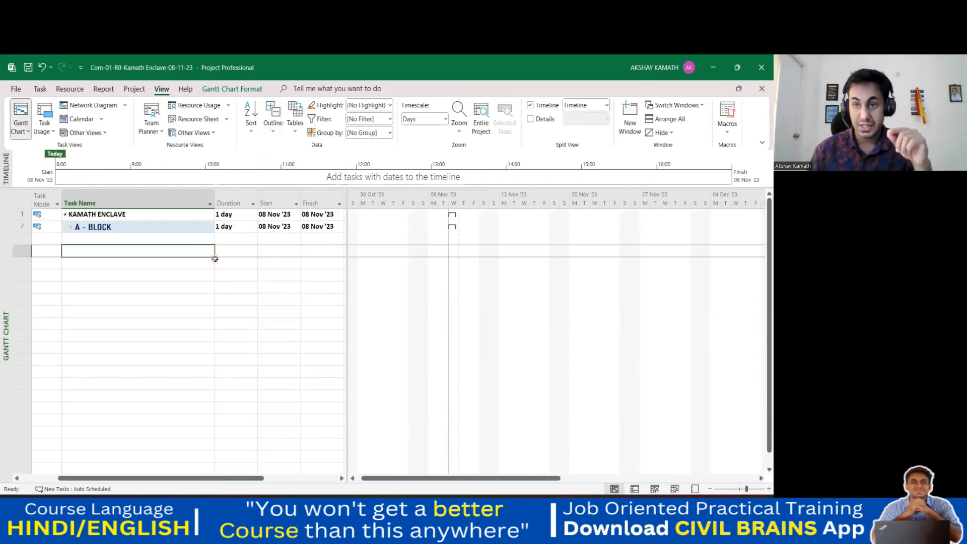
{"action": "left_click", "coordinate": [272, 130]}
{"action": "left_click", "coordinate": [292, 228]}
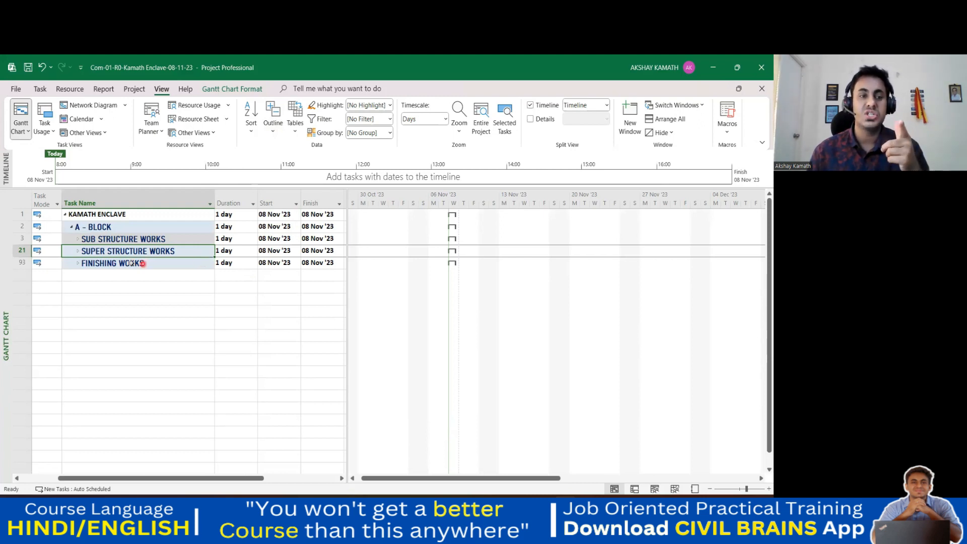
- Expand the task outline to Level 4 and on to Level 7 to show the tasks under each works section
{"action": "left_click", "coordinate": [270, 133]}
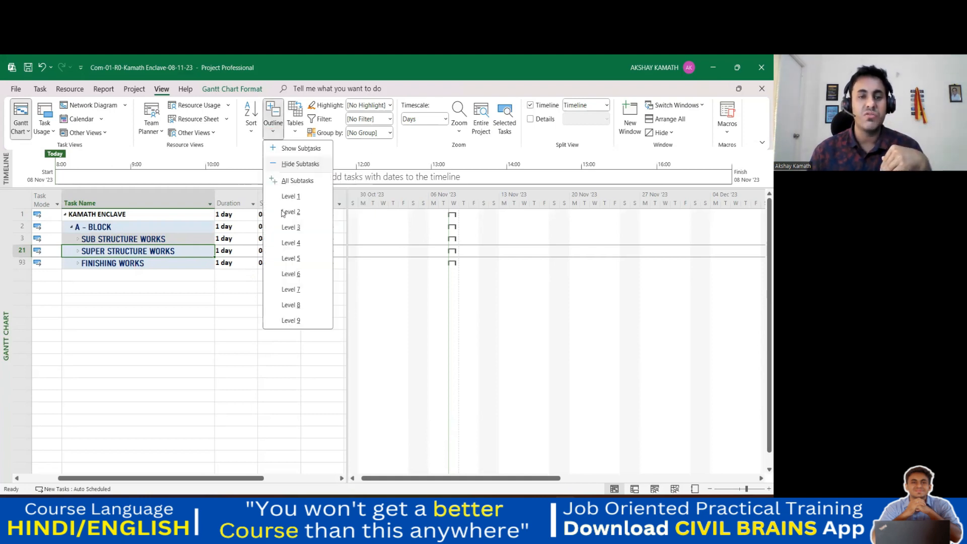
{"action": "left_click", "coordinate": [291, 238]}
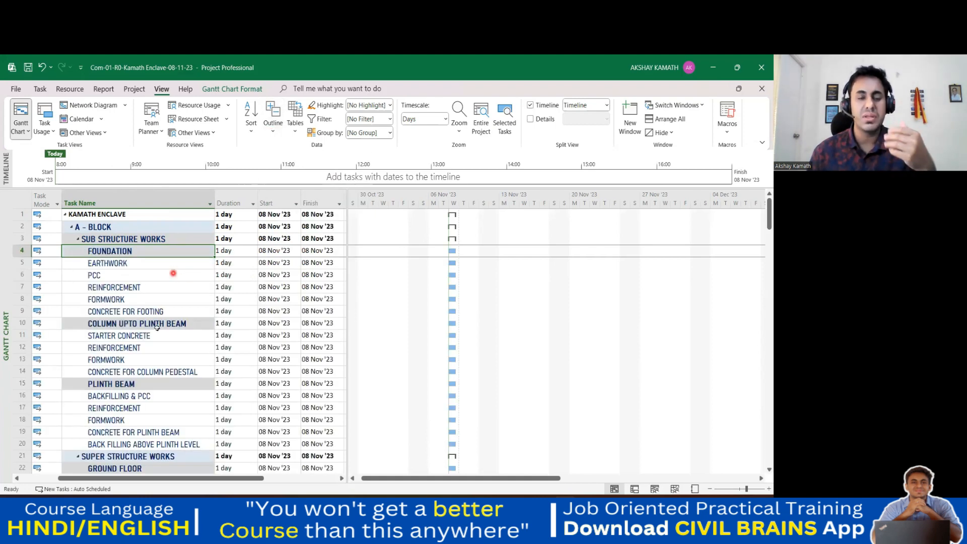
{"action": "left_click", "coordinate": [273, 132]}
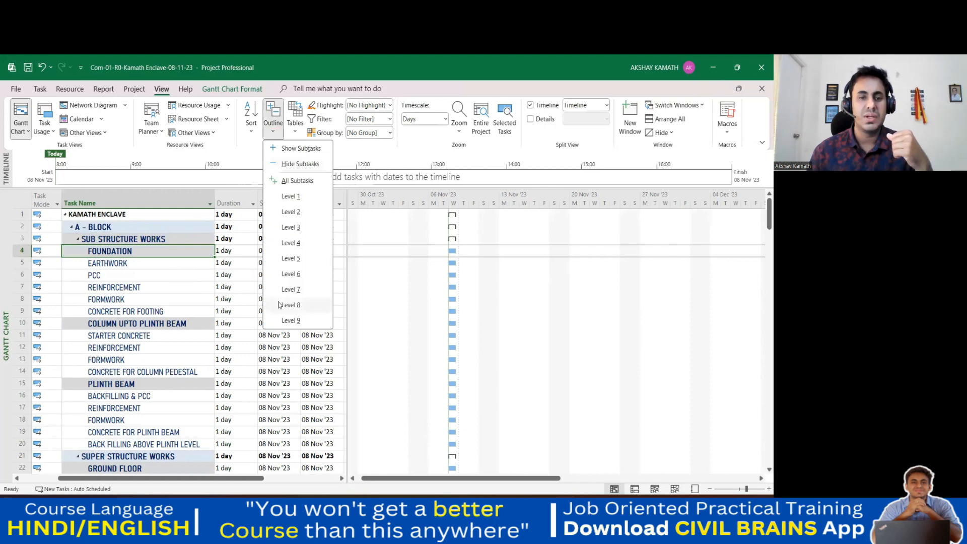
{"action": "left_click", "coordinate": [298, 287]}
- Indent the tasks from EARTHWORK through CONCRETE FOR FOOTING, rows 5 to 9, one level beneath FOUNDATION
{"action": "left_click", "coordinate": [151, 287]}
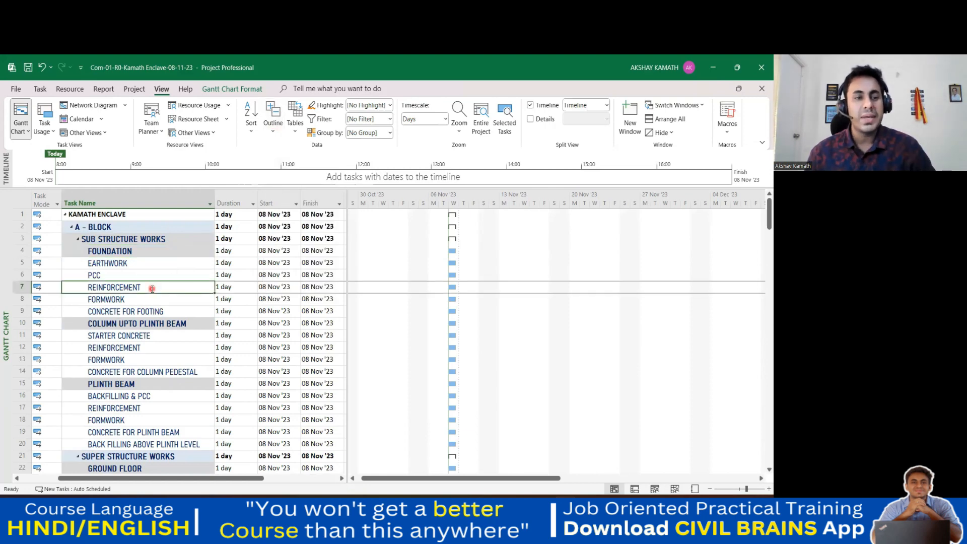
{"action": "left_click", "coordinate": [134, 251]}
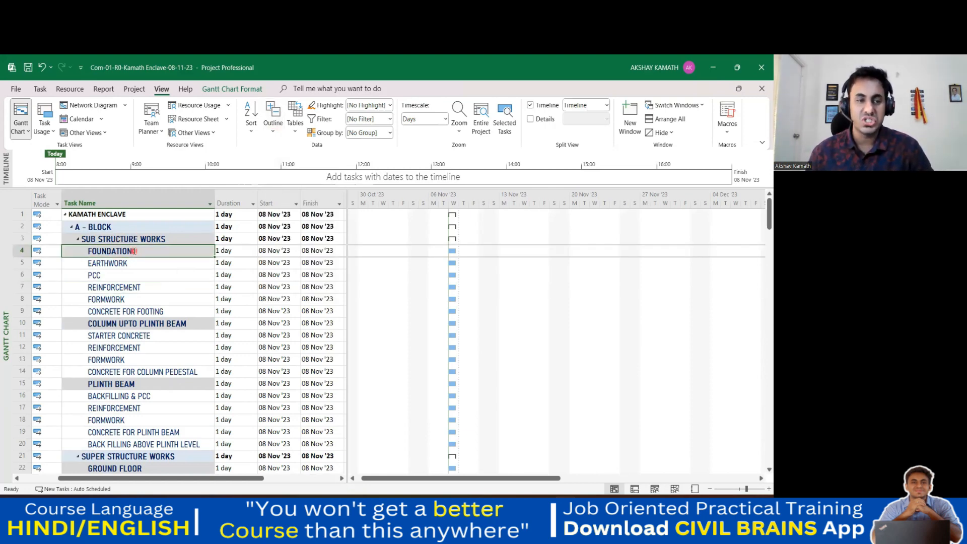
{"action": "left_click", "coordinate": [152, 324]}
{"action": "scroll", "coordinate": [150, 325], "scroll_direction": "down", "scroll_amount": 1}
{"action": "scroll", "coordinate": [140, 343], "scroll_direction": "up", "scroll_amount": 1}
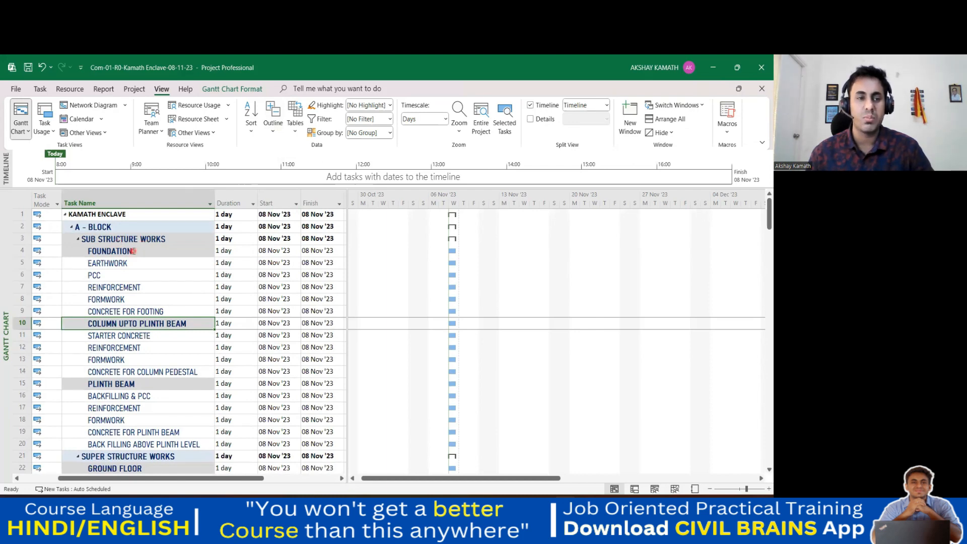
{"action": "left_click", "coordinate": [134, 251]}
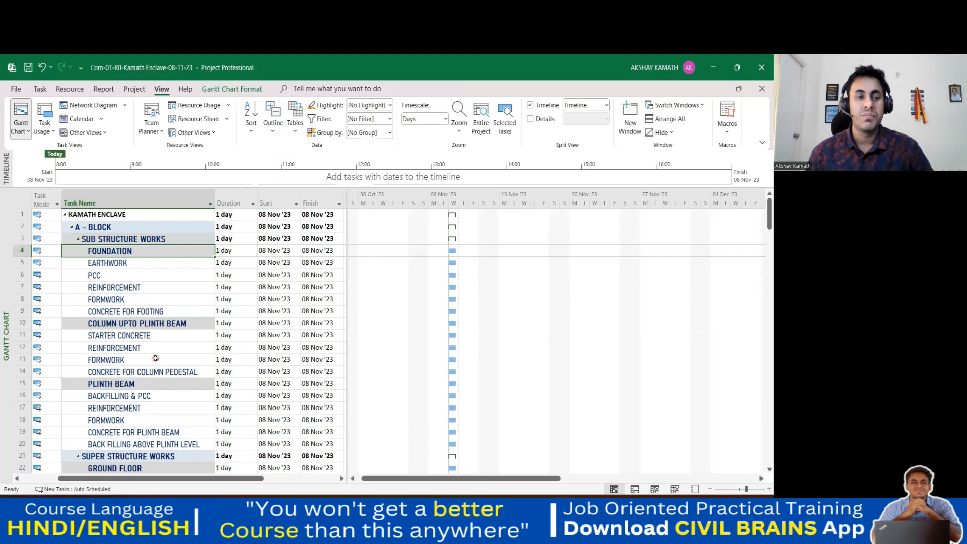
{"action": "left_click", "coordinate": [148, 312]}
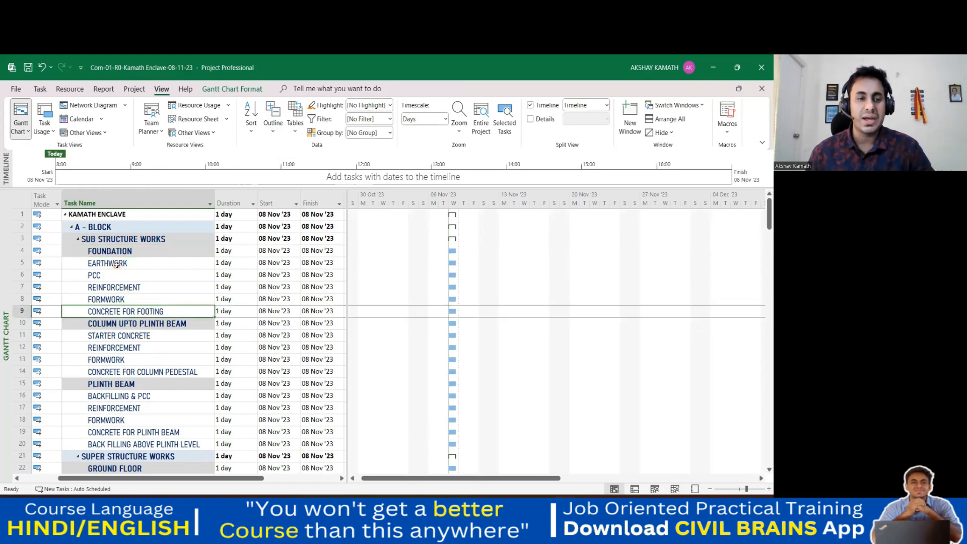
{"action": "left_click_drag", "start_coordinate": [114, 267], "coordinate": [116, 311]}
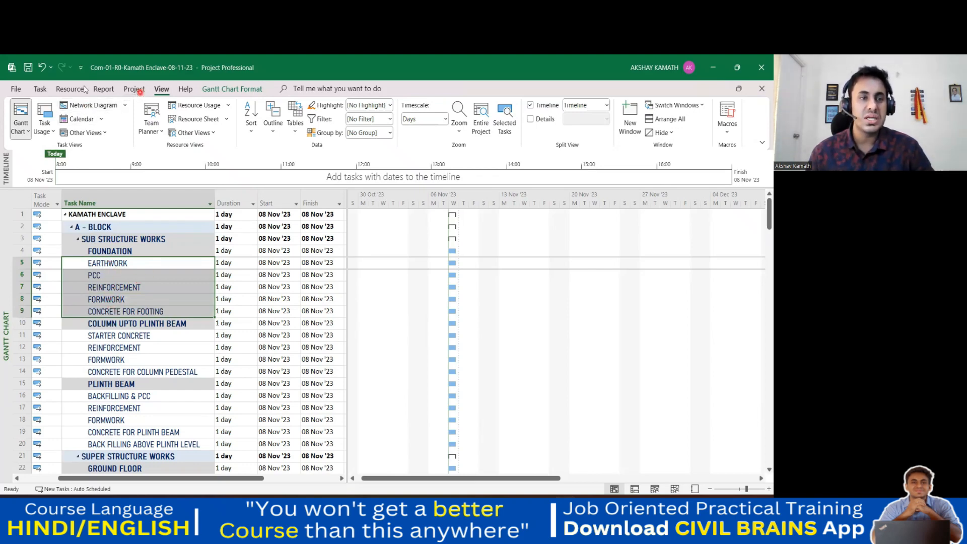
{"action": "left_click", "coordinate": [40, 89]}
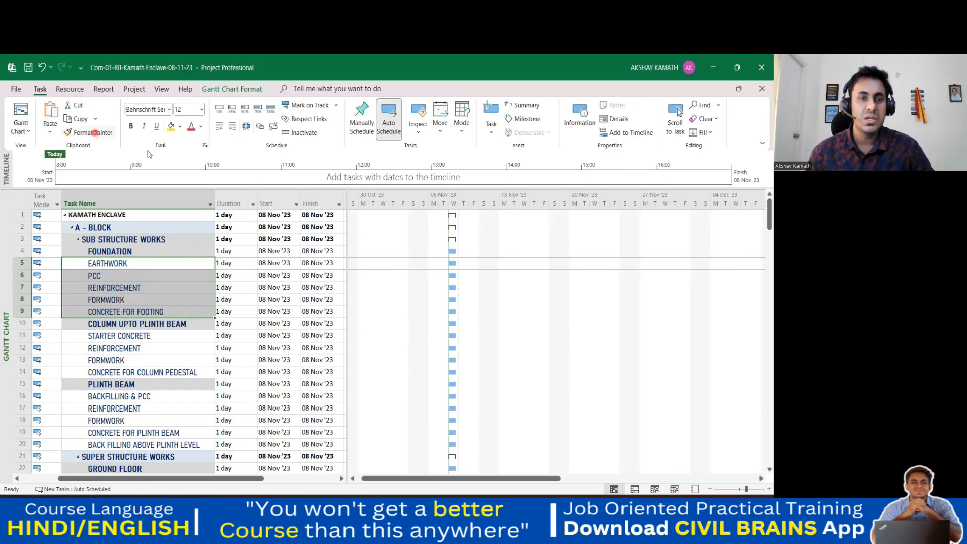
{"action": "left_click", "coordinate": [234, 127]}
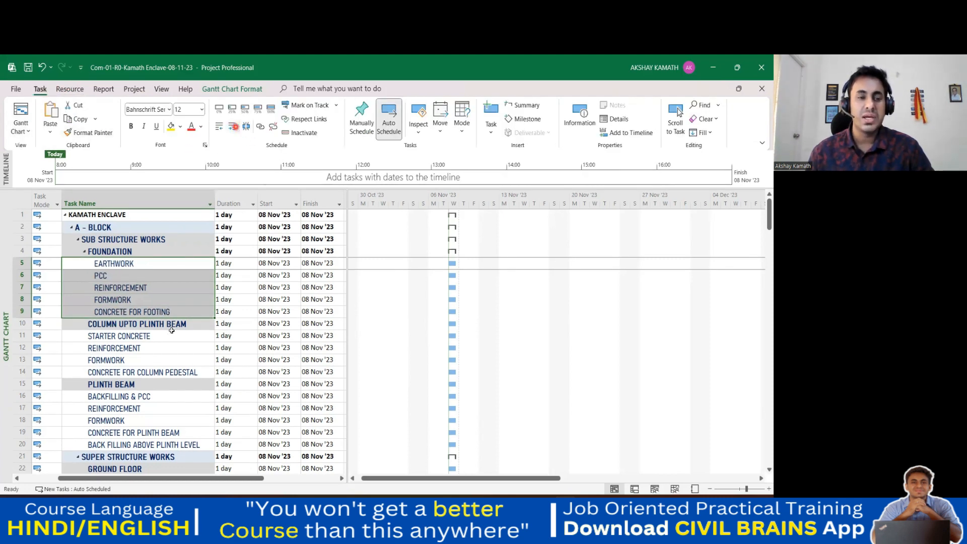
- Indent the tasks from STARTER CONCRETE through CONCRETE FOR COLUMN PEDESTAL, rows 11 to 14, one level beneath COLUMN UPTO PLINTH BEAM
{"action": "left_click", "coordinate": [169, 346]}
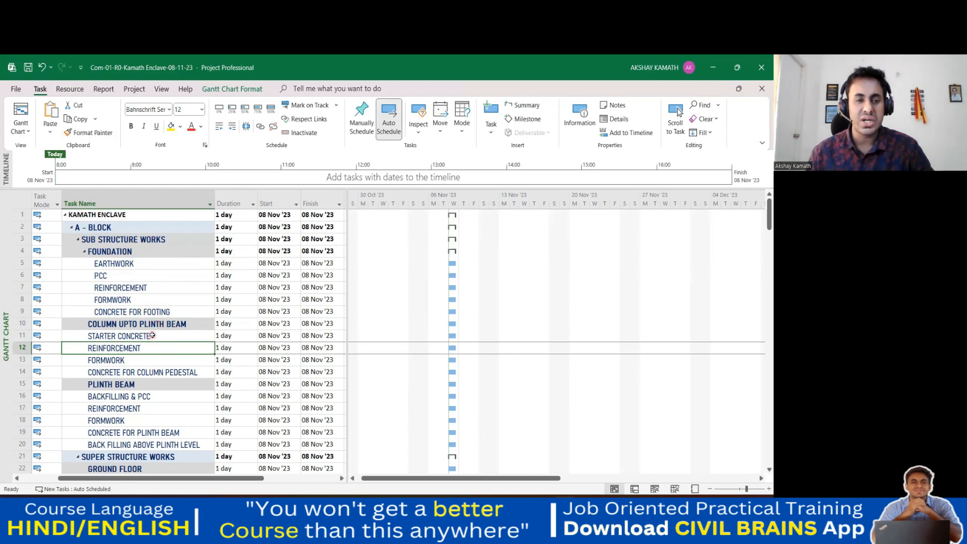
{"action": "left_click_drag", "start_coordinate": [152, 335], "coordinate": [149, 368]}
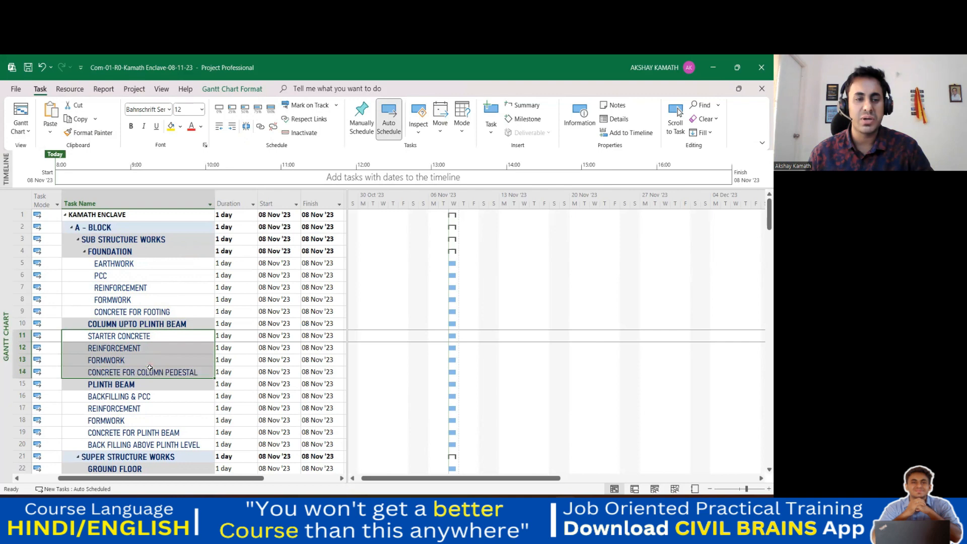
{"action": "left_click", "coordinate": [231, 125]}
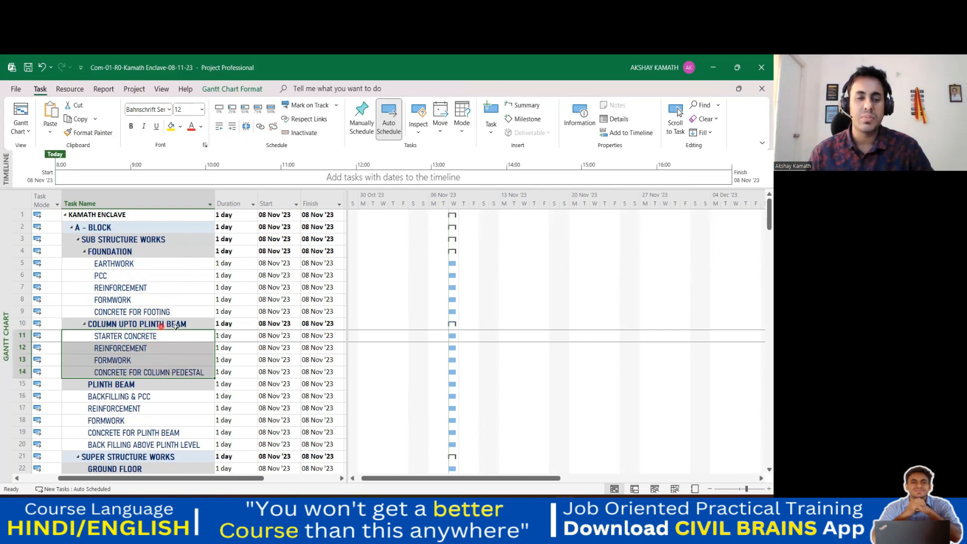
- Indent the tasks from BACKFILLING & PCC through BACK FILLING ABOVE PLINTH LEVEL, rows 16 to 20, one level beneath PLINTH BEAM
{"action": "scroll", "coordinate": [174, 325], "scroll_direction": "down", "scroll_amount": 2}
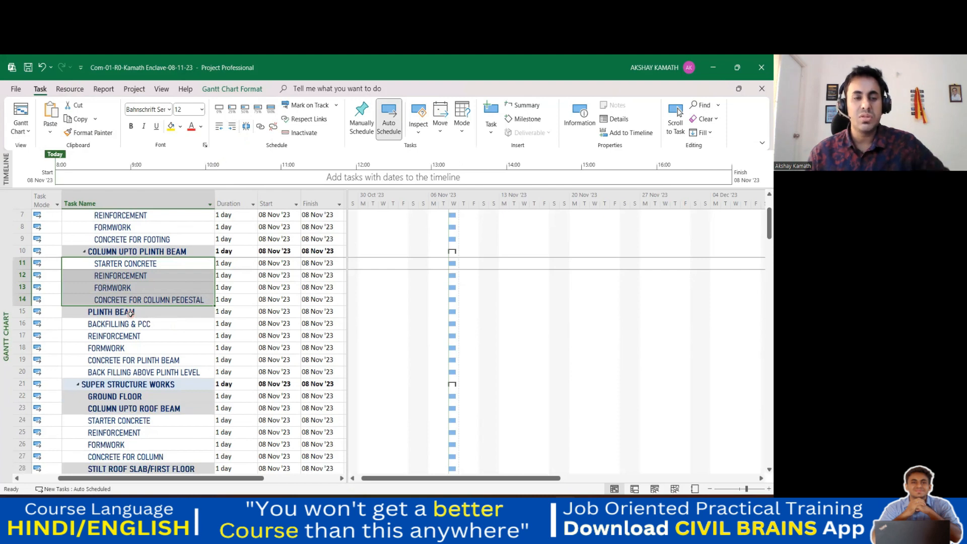
{"action": "left_click_drag", "start_coordinate": [131, 324], "coordinate": [131, 373]}
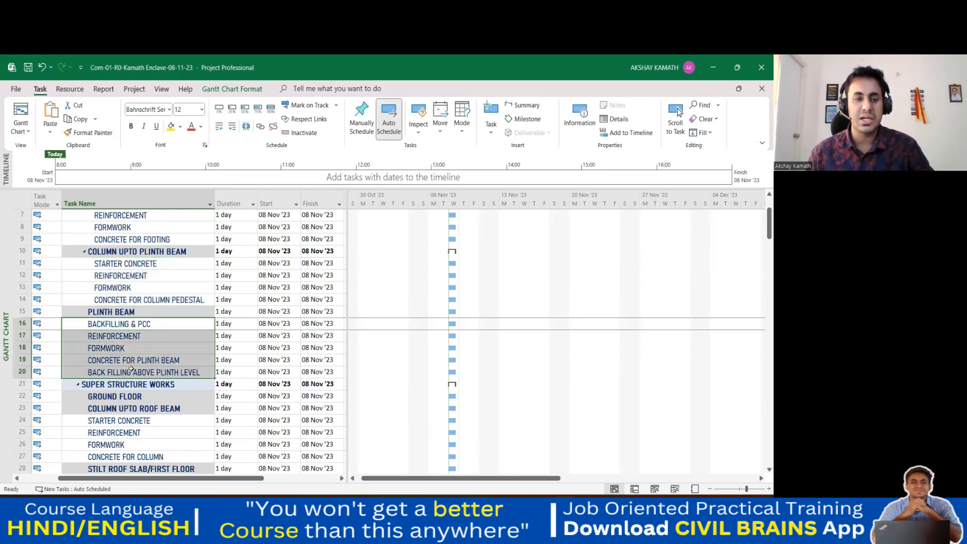
{"action": "left_click", "coordinate": [232, 128]}
{"action": "left_click", "coordinate": [190, 443]}
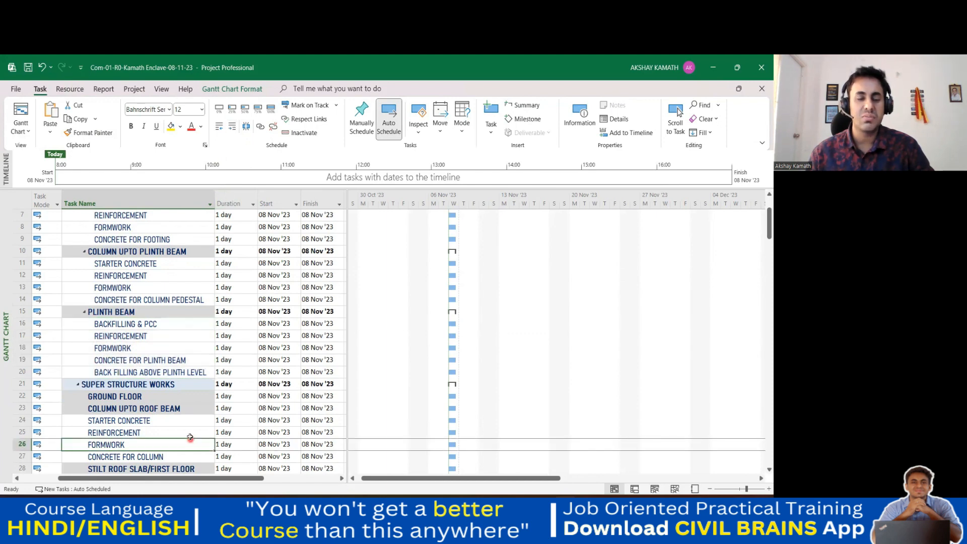
- Review the floor headings under SUPER STRUCTURE WORKS, from GROUND FLOOR through LIFT MACHINE ROOM SLAB/STAIRCASE, and the tasks grouped beneath each
{"action": "scroll", "coordinate": [169, 384], "scroll_direction": "up", "scroll_amount": 3}
{"action": "scroll", "coordinate": [169, 377], "scroll_direction": "down", "scroll_amount": 4}
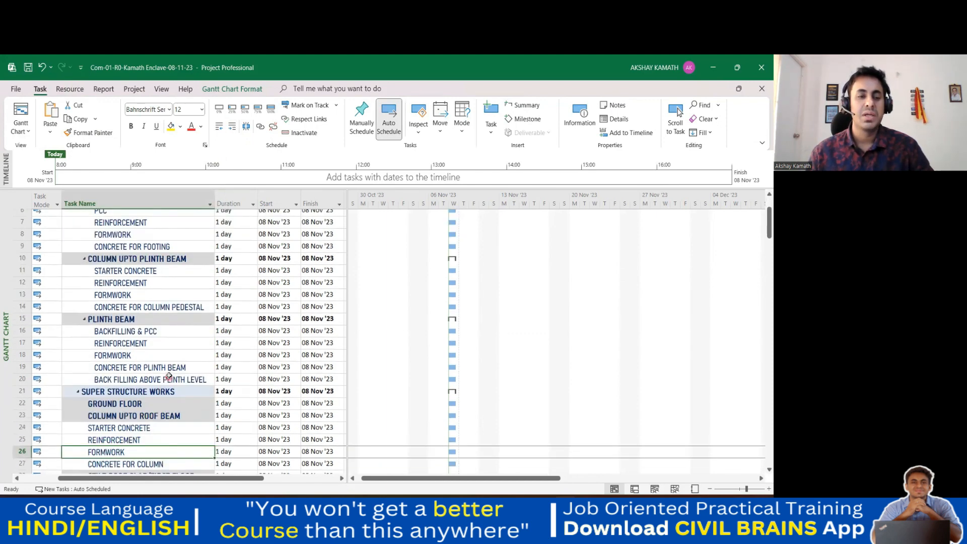
{"action": "scroll", "coordinate": [170, 375], "scroll_direction": "down", "scroll_amount": 2}
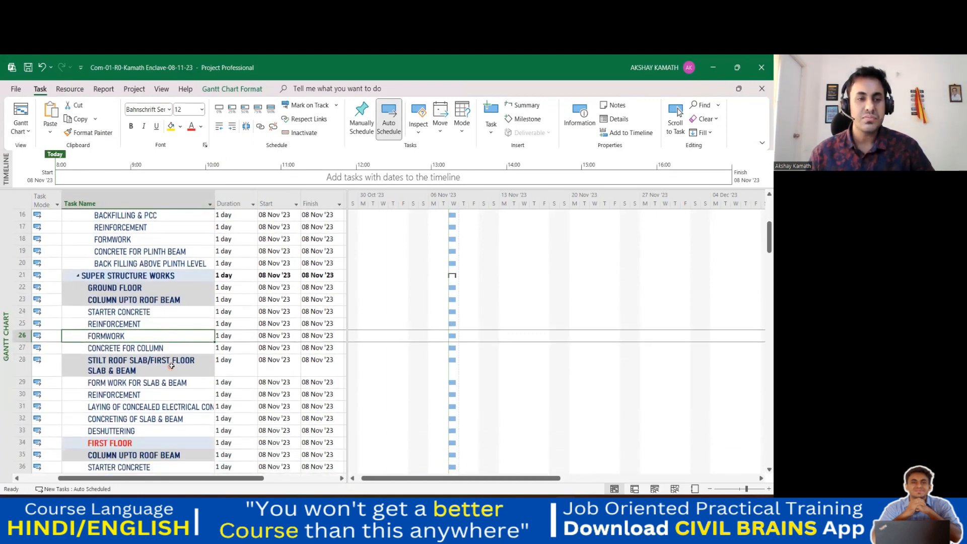
{"action": "scroll", "coordinate": [171, 366], "scroll_direction": "down", "scroll_amount": 2}
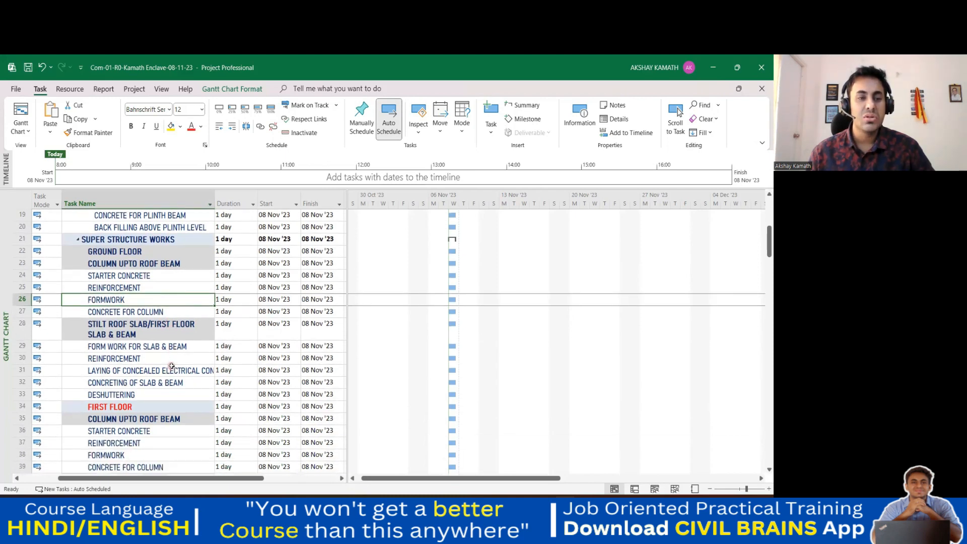
{"action": "scroll", "coordinate": [171, 366], "scroll_direction": "up", "scroll_amount": 2}
{"action": "scroll", "coordinate": [199, 365], "scroll_direction": "down", "scroll_amount": 2}
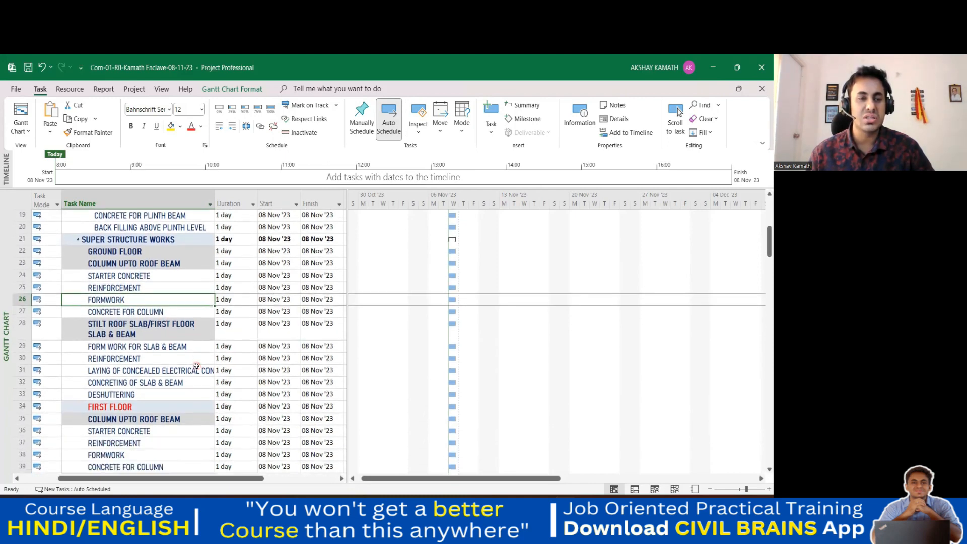
{"action": "scroll", "coordinate": [199, 365], "scroll_direction": "up", "scroll_amount": 2}
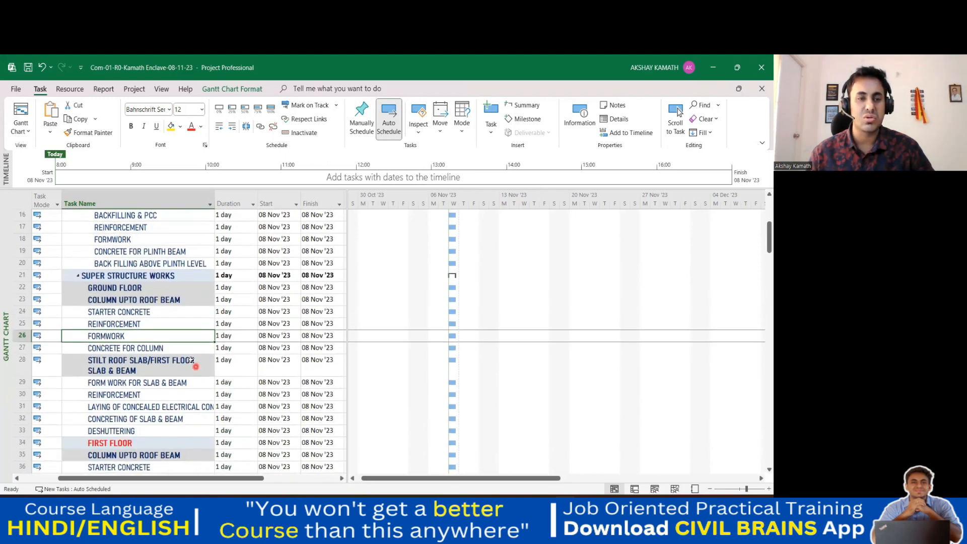
{"action": "left_click", "coordinate": [132, 287]}
{"action": "scroll", "coordinate": [147, 416], "scroll_direction": "down", "scroll_amount": 2}
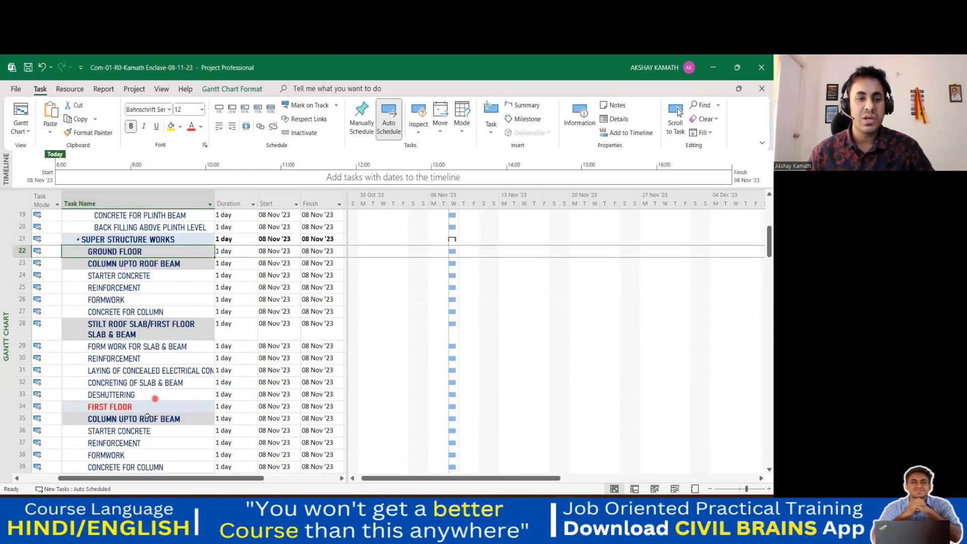
{"action": "left_click", "coordinate": [142, 408]}
{"action": "scroll", "coordinate": [158, 351], "scroll_direction": "down", "scroll_amount": 4}
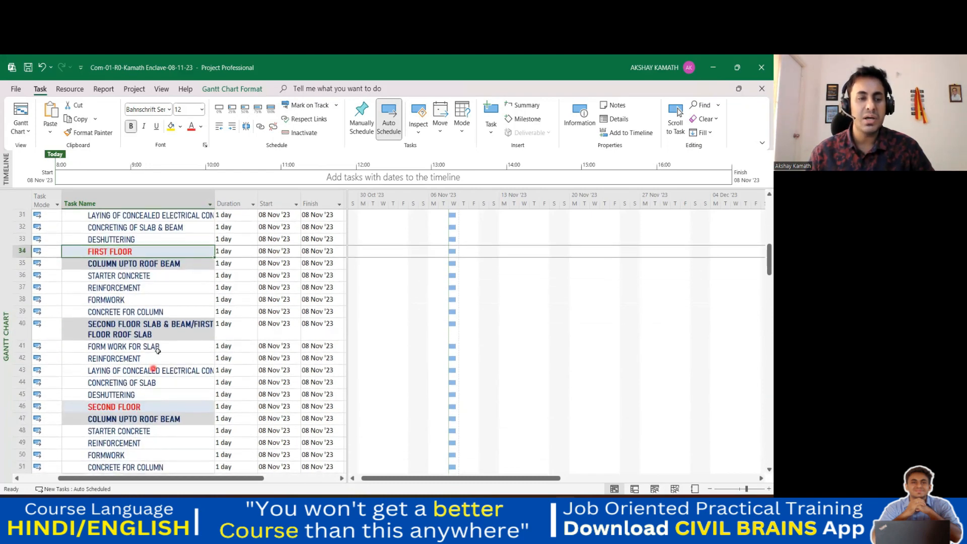
{"action": "left_click", "coordinate": [148, 406]}
{"action": "scroll", "coordinate": [149, 406], "scroll_direction": "down", "scroll_amount": 4}
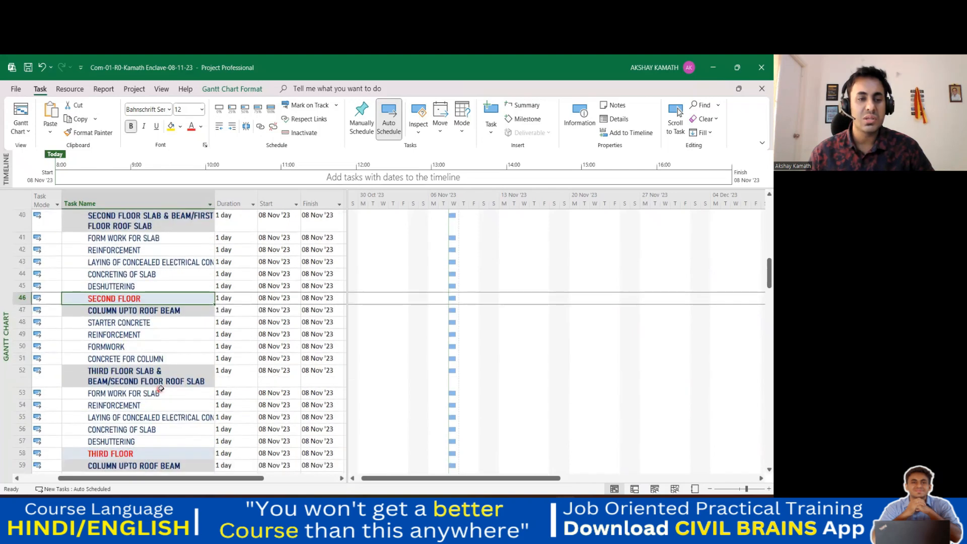
{"action": "left_click", "coordinate": [152, 407]}
{"action": "scroll", "coordinate": [158, 397], "scroll_direction": "down", "scroll_amount": 4}
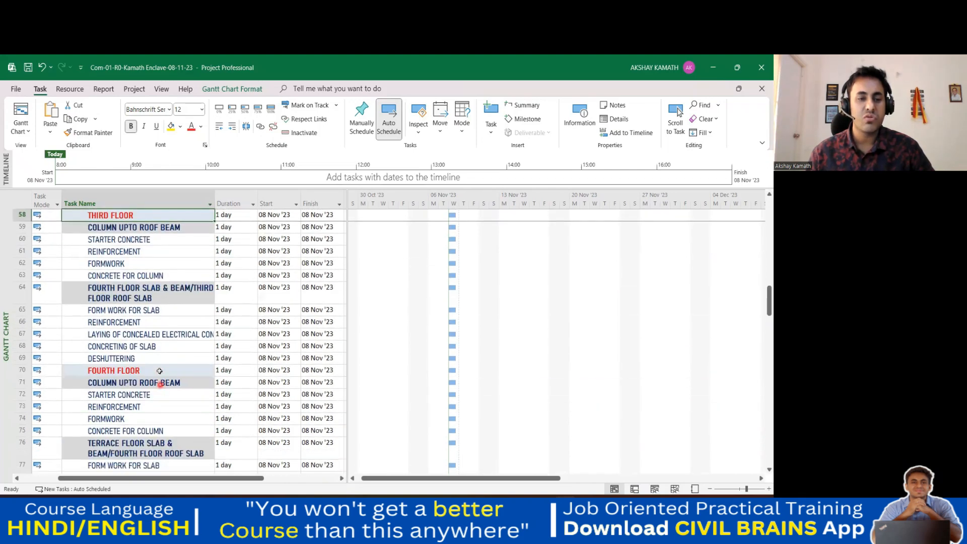
{"action": "left_click", "coordinate": [162, 372]}
{"action": "scroll", "coordinate": [163, 372], "scroll_direction": "down", "scroll_amount": 4}
{"action": "scroll", "coordinate": [162, 375], "scroll_direction": "down", "scroll_amount": 1}
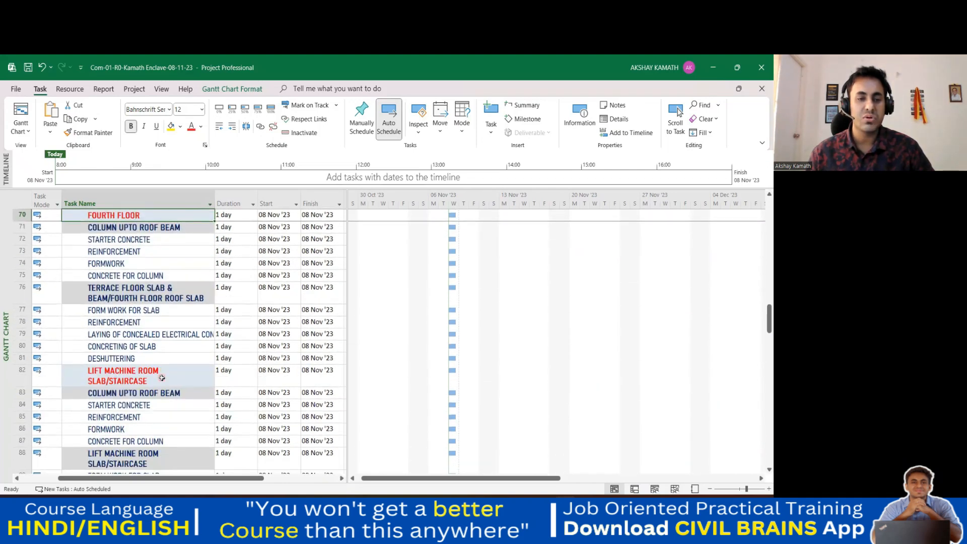
{"action": "scroll", "coordinate": [162, 378], "scroll_direction": "down", "scroll_amount": 4}
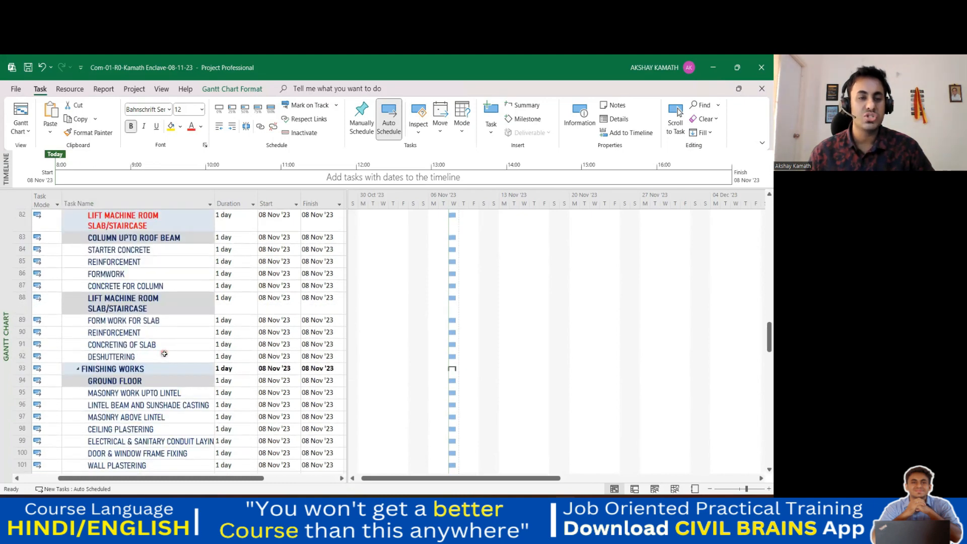
{"action": "scroll", "coordinate": [164, 354], "scroll_direction": "up", "scroll_amount": 14}
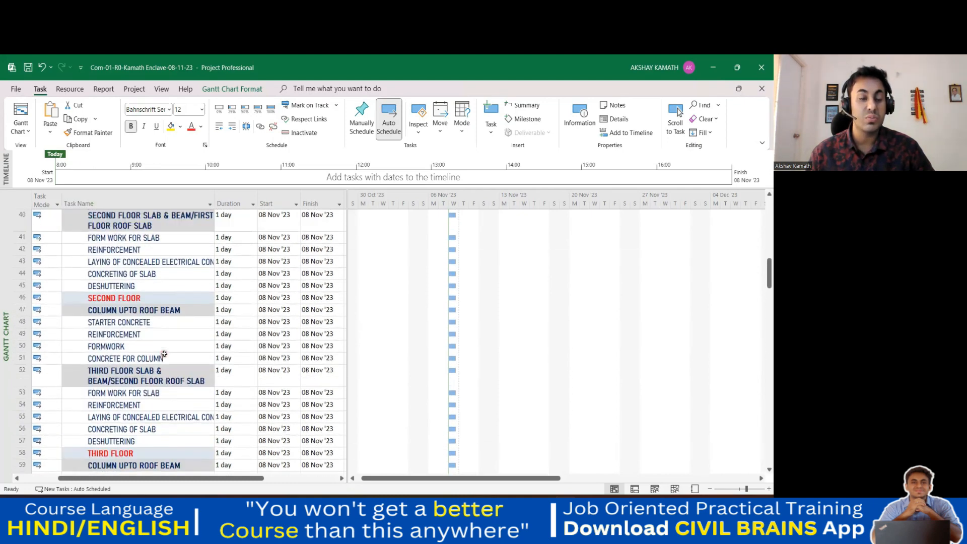
{"action": "scroll", "coordinate": [164, 354], "scroll_direction": "up", "scroll_amount": 9}
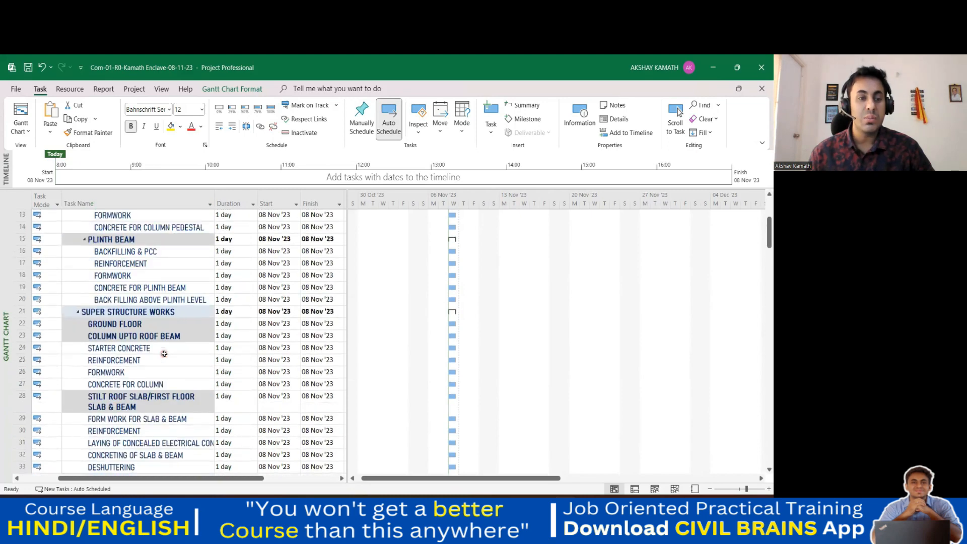
{"action": "scroll", "coordinate": [165, 354], "scroll_direction": "up", "scroll_amount": 5}
{"action": "scroll", "coordinate": [164, 354], "scroll_direction": "down", "scroll_amount": 2}
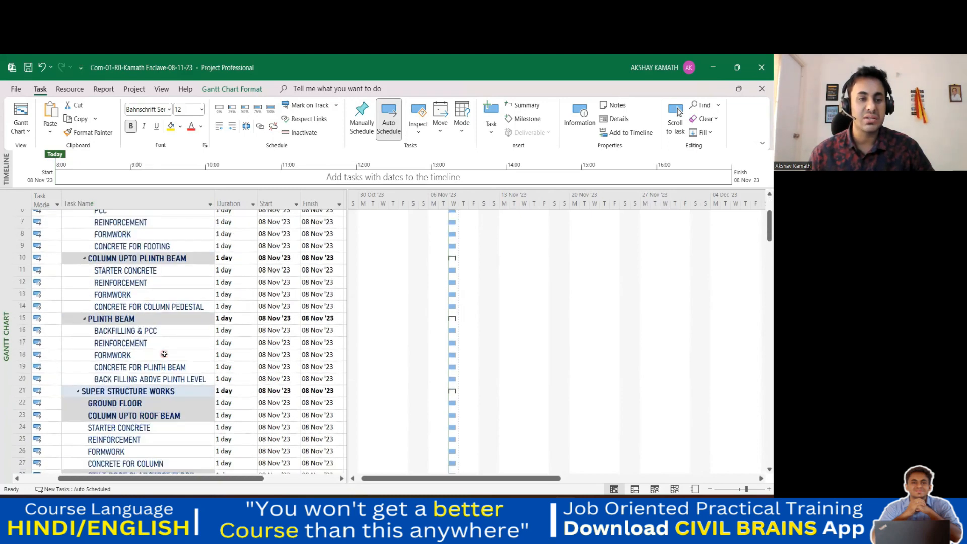
{"action": "scroll", "coordinate": [164, 354], "scroll_direction": "down", "scroll_amount": 3}
{"action": "scroll", "coordinate": [166, 291], "scroll_direction": "down", "scroll_amount": 1}
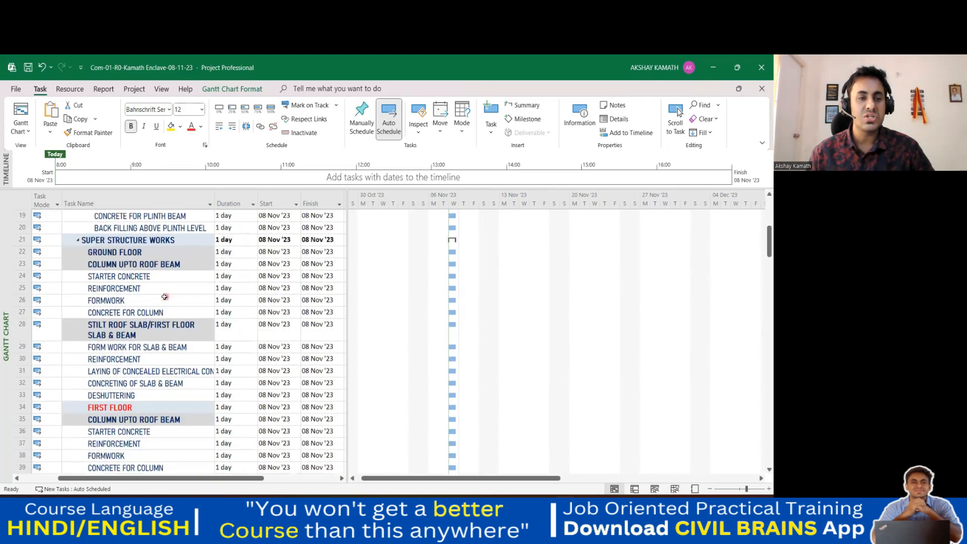
- Indent the tasks from COLUMN UPTO ROOF BEAM through DESHUTTERING, rows 23 to 33, one level beneath GROUND FLOOR in SUPER STRUCTURE WORKS
{"action": "scroll", "coordinate": [161, 297], "scroll_direction": "up", "scroll_amount": 1}
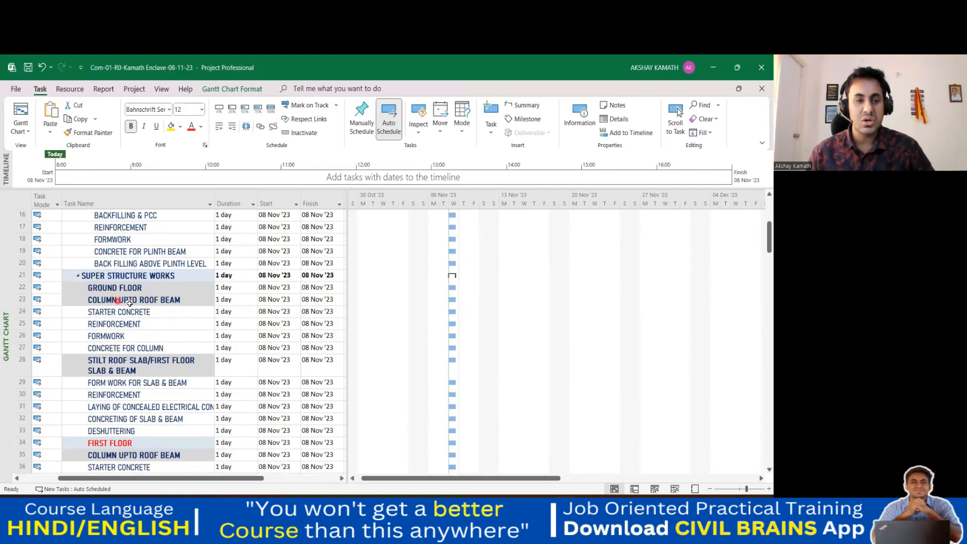
{"action": "left_click_drag", "start_coordinate": [141, 301], "coordinate": [135, 428]}
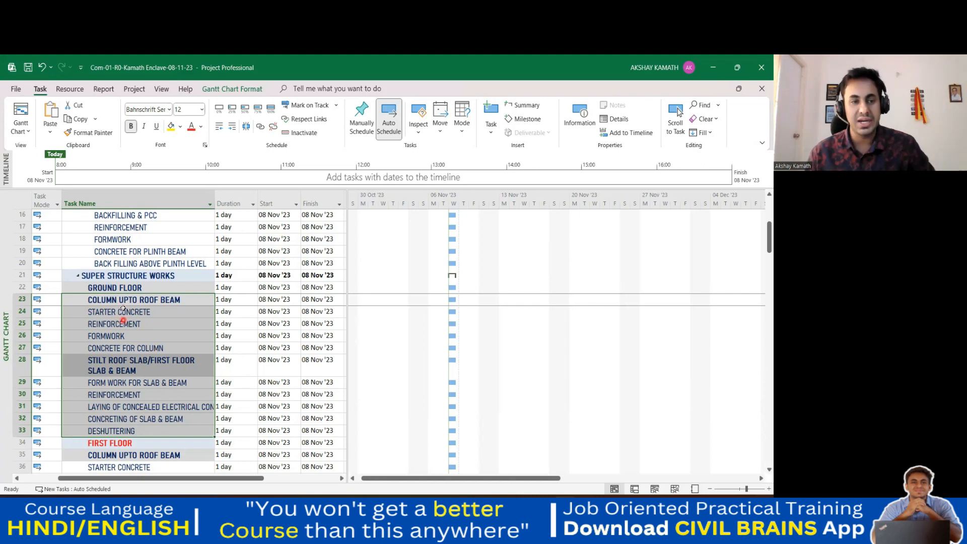
{"action": "left_click", "coordinate": [234, 127]}
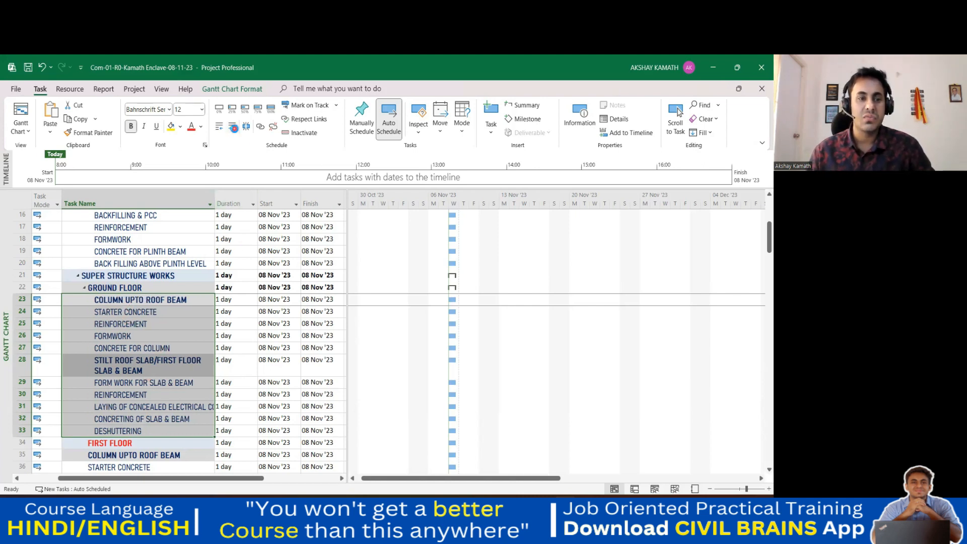
{"action": "left_click", "coordinate": [214, 459]}
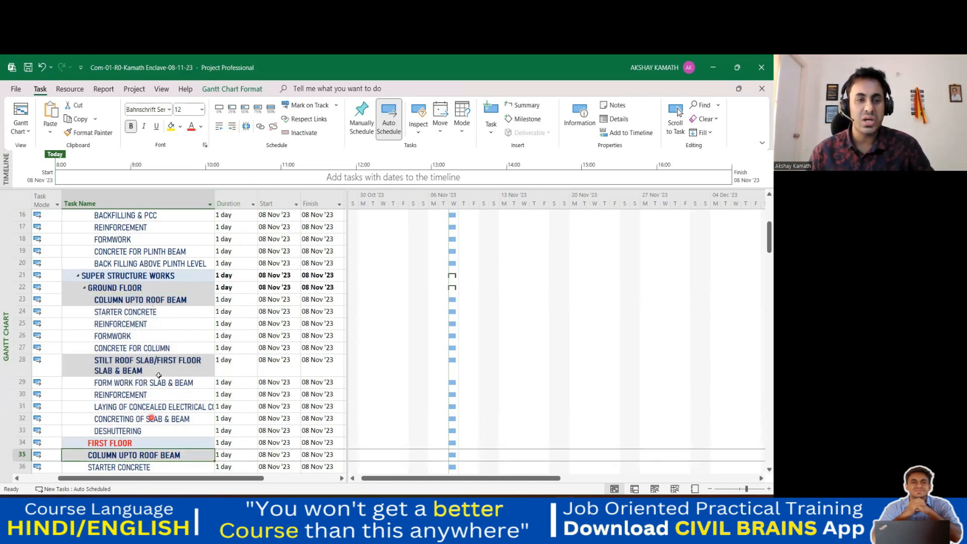
- Indent the tasks from COLUMN UPTO ROOF BEAM through DESHUTTERING, rows 35 to 45, one level beneath FIRST FLOOR
{"action": "scroll", "coordinate": [136, 302], "scroll_direction": "down", "scroll_amount": 5}
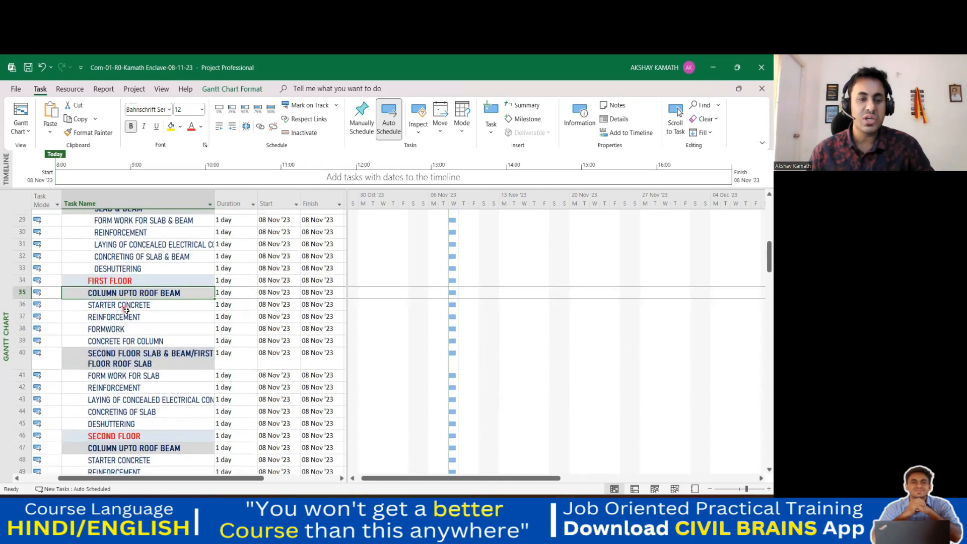
{"action": "scroll", "coordinate": [126, 311], "scroll_direction": "down", "scroll_amount": 1}
{"action": "left_click_drag", "start_coordinate": [131, 266], "coordinate": [137, 395]}
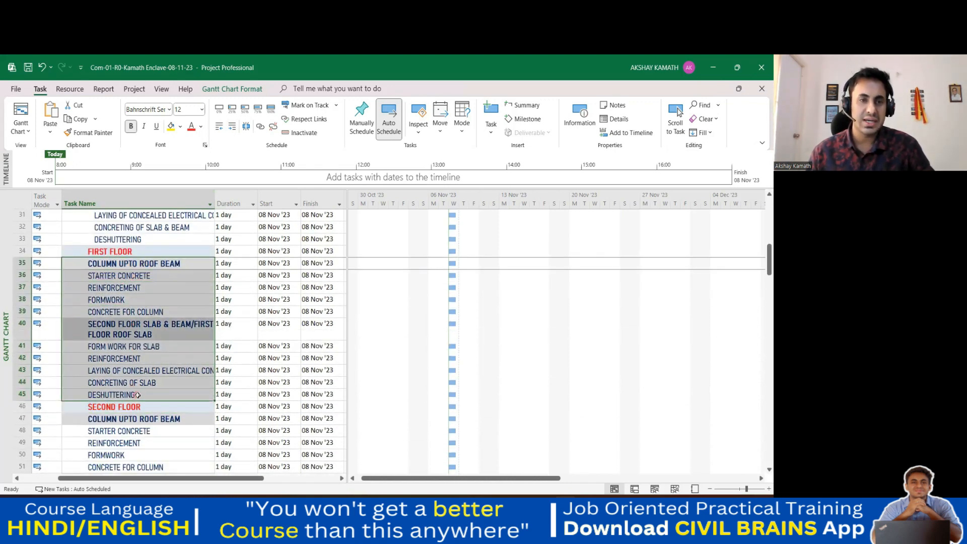
{"action": "left_click", "coordinate": [232, 128]}
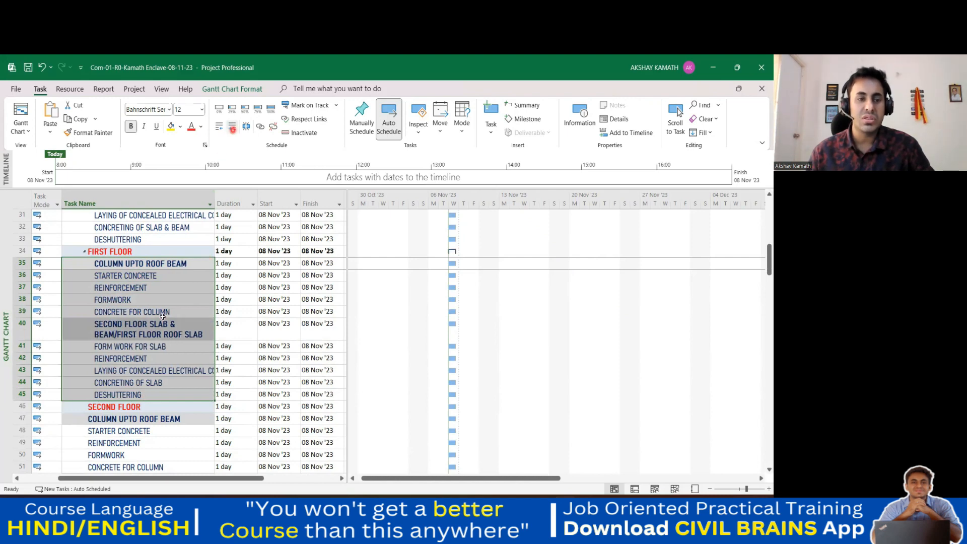
- Indent the tasks from COLUMN UPTO ROOF BEAM through DESHUTTERING, rows 47 to 57, one level beneath SECOND FLOOR
{"action": "scroll", "coordinate": [169, 344], "scroll_direction": "down", "scroll_amount": 4}
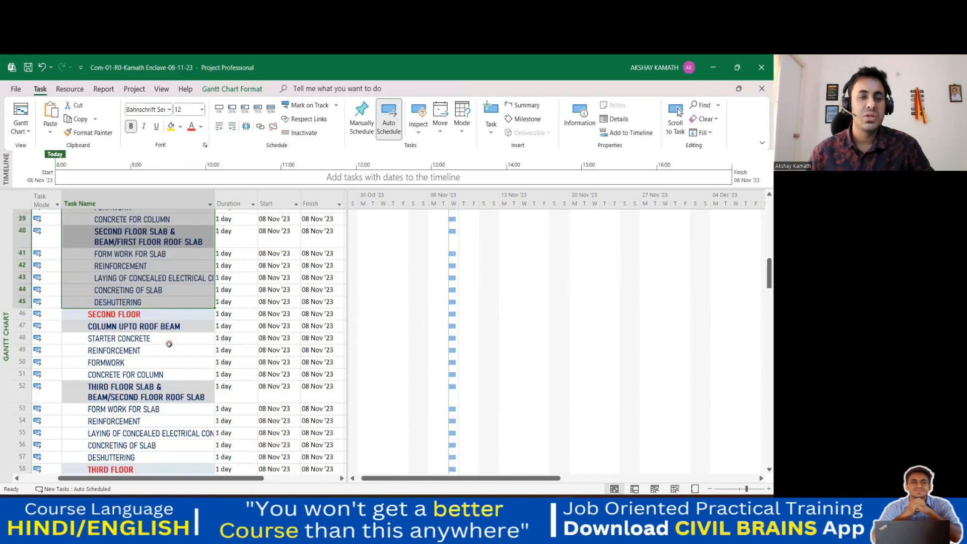
{"action": "left_click_drag", "start_coordinate": [154, 265], "coordinate": [152, 389]}
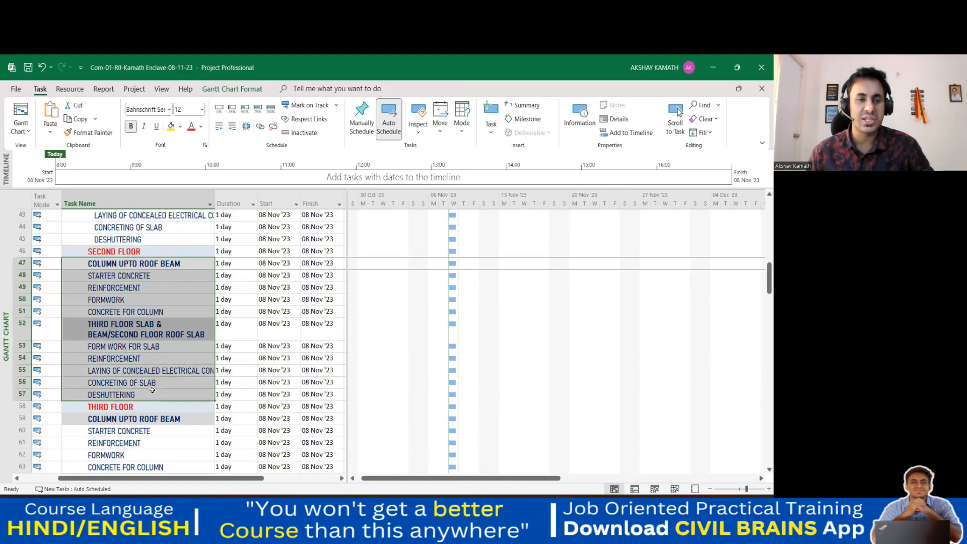
{"action": "left_click", "coordinate": [235, 127]}
{"action": "scroll", "coordinate": [170, 323], "scroll_direction": "down", "scroll_amount": 3}
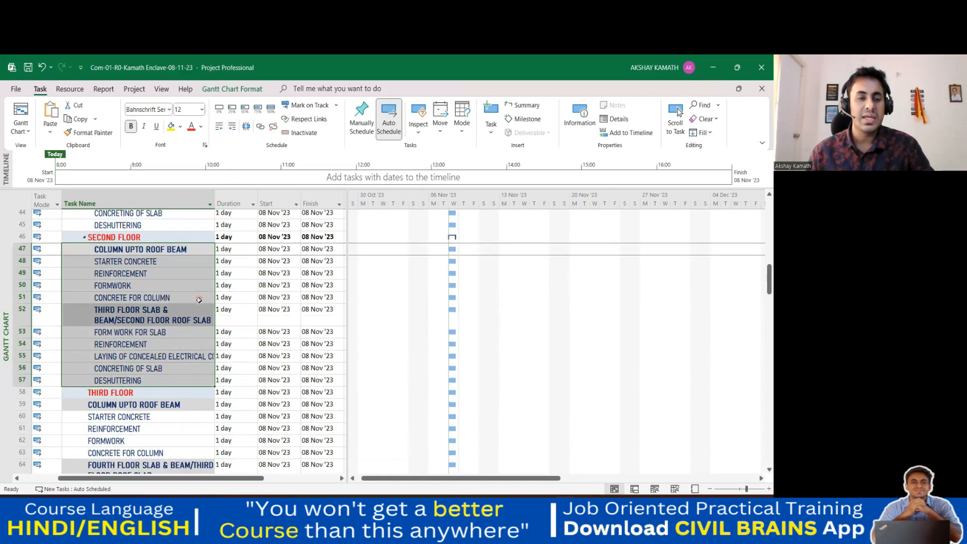
{"action": "scroll", "coordinate": [170, 323], "scroll_direction": "up", "scroll_amount": 3}
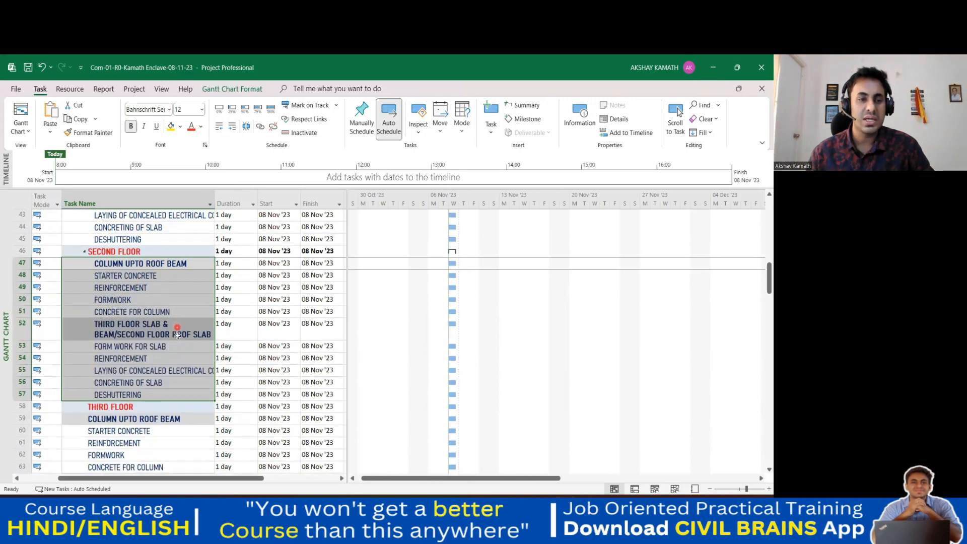
- Indent the tasks from COLUMN UPTO ROOF BEAM through DESHUTTERING, rows 59 to 69, one level beneath THIRD FLOOR
{"action": "scroll", "coordinate": [151, 267], "scroll_direction": "down", "scroll_amount": 4}
{"action": "left_click_drag", "start_coordinate": [150, 265], "coordinate": [155, 394]}
{"action": "left_click", "coordinate": [233, 126]}
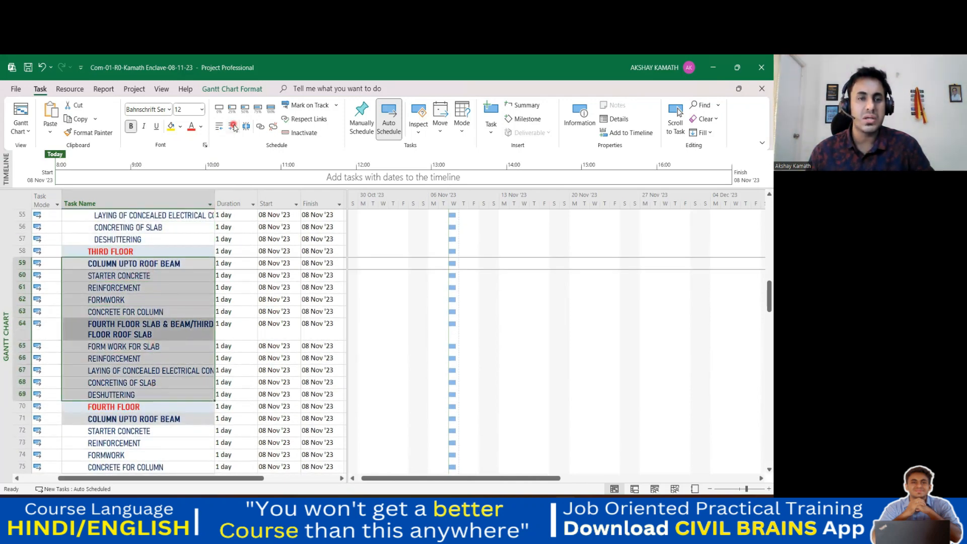
- Indent the tasks from COLUMN UPTO ROOF BEAM through DESHUTTERING, rows 71 to 81, one level beneath FOURTH FLOOR
{"action": "scroll", "coordinate": [164, 297], "scroll_direction": "down", "scroll_amount": 4}
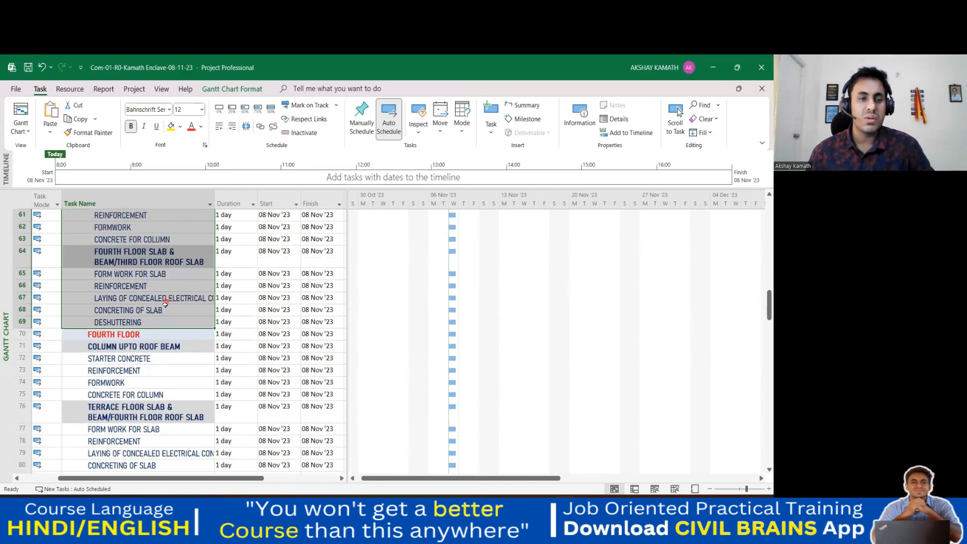
{"action": "left_click_drag", "start_coordinate": [159, 263], "coordinate": [163, 396]}
{"action": "left_click", "coordinate": [232, 130]}
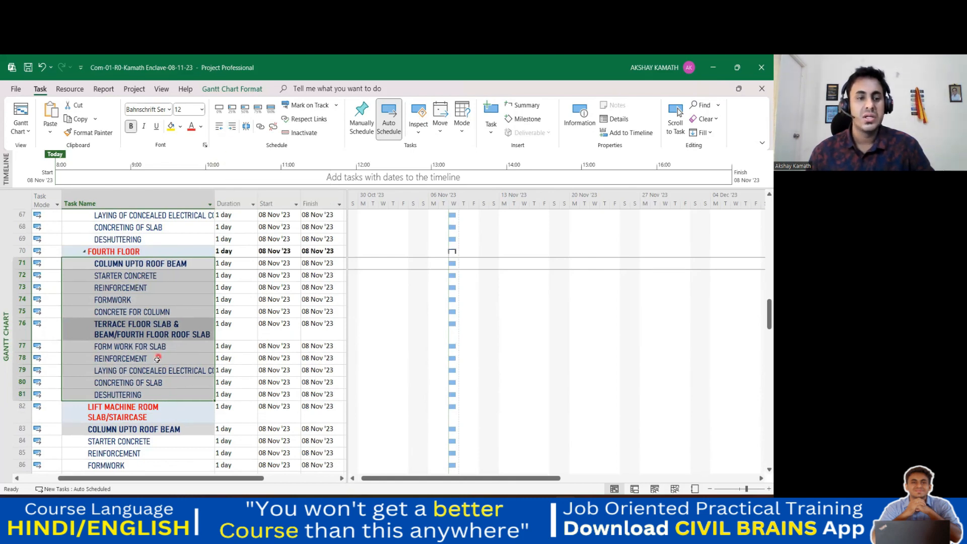
- Indent the tasks from COLUMN UPTO ROOF BEAM through DESHUTTERING, rows 83 to 92, one level beneath the row 82 LIFT MACHINE ROOM SLAB/STAIRCASE heading
{"action": "scroll", "coordinate": [156, 359], "scroll_direction": "down", "scroll_amount": 2}
{"action": "scroll", "coordinate": [157, 358], "scroll_direction": "down", "scroll_amount": 2}
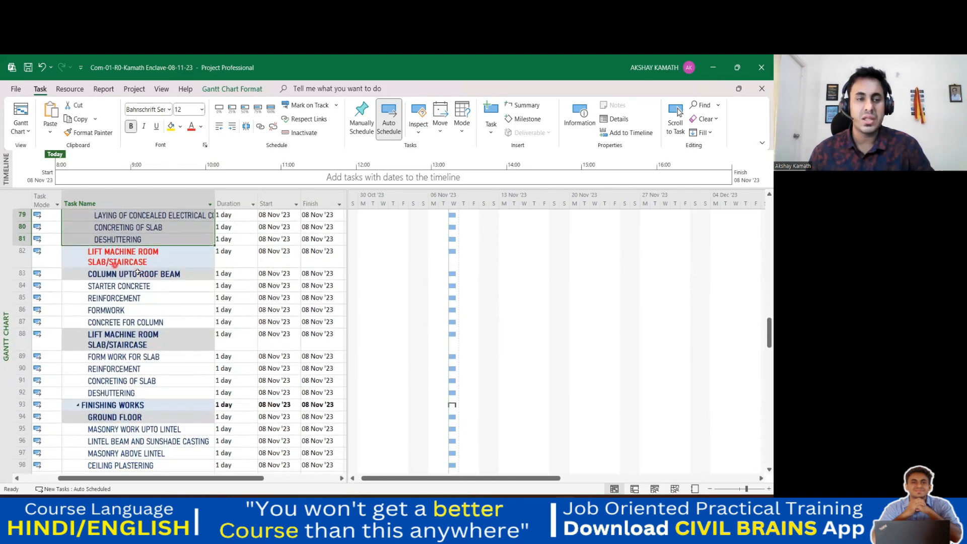
{"action": "left_click_drag", "start_coordinate": [141, 274], "coordinate": [143, 392]}
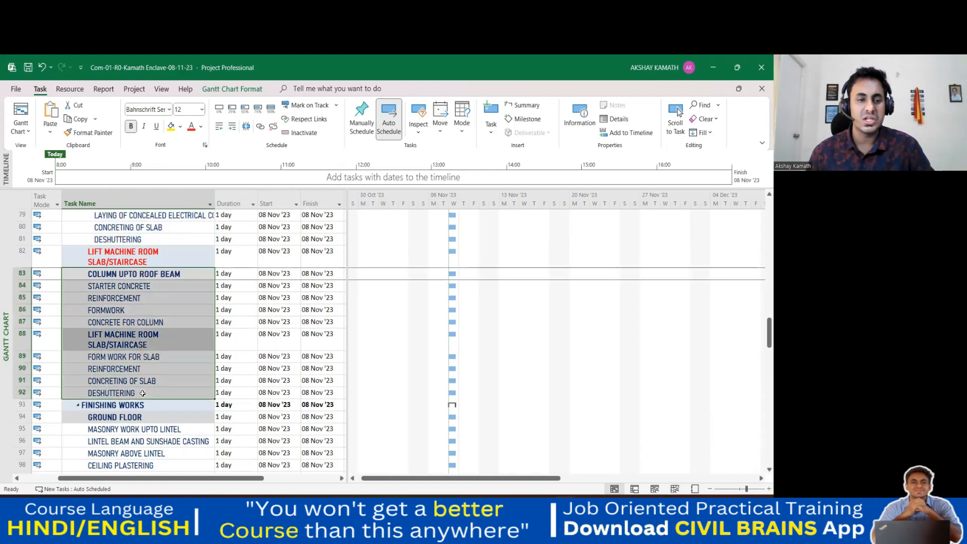
{"action": "left_click", "coordinate": [232, 126]}
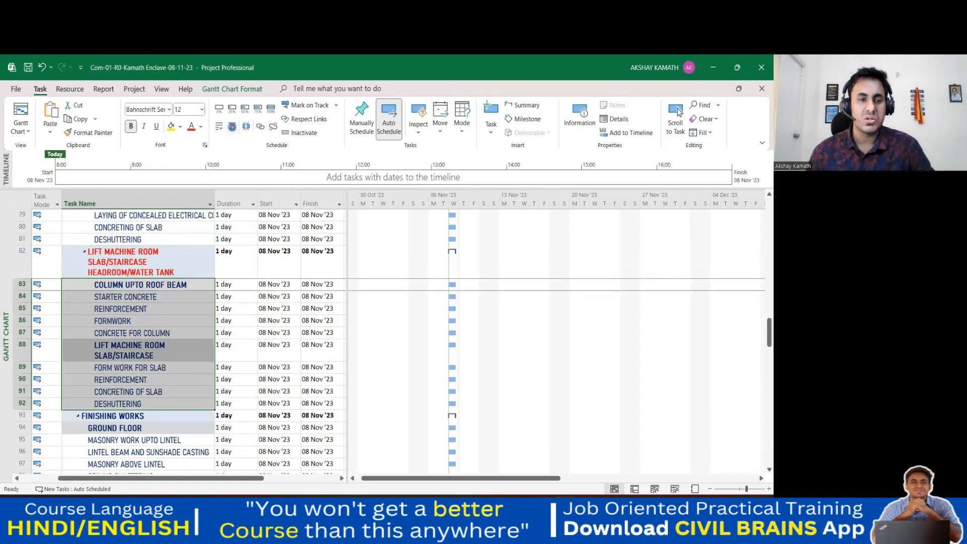
{"action": "scroll", "coordinate": [182, 346], "scroll_direction": "down", "scroll_amount": 3}
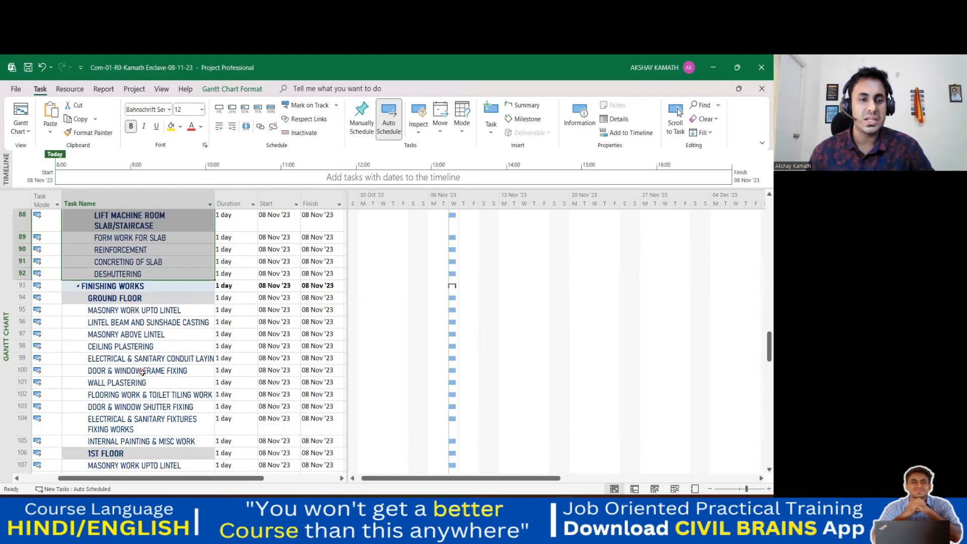
{"action": "scroll", "coordinate": [143, 369], "scroll_direction": "down", "scroll_amount": 1}
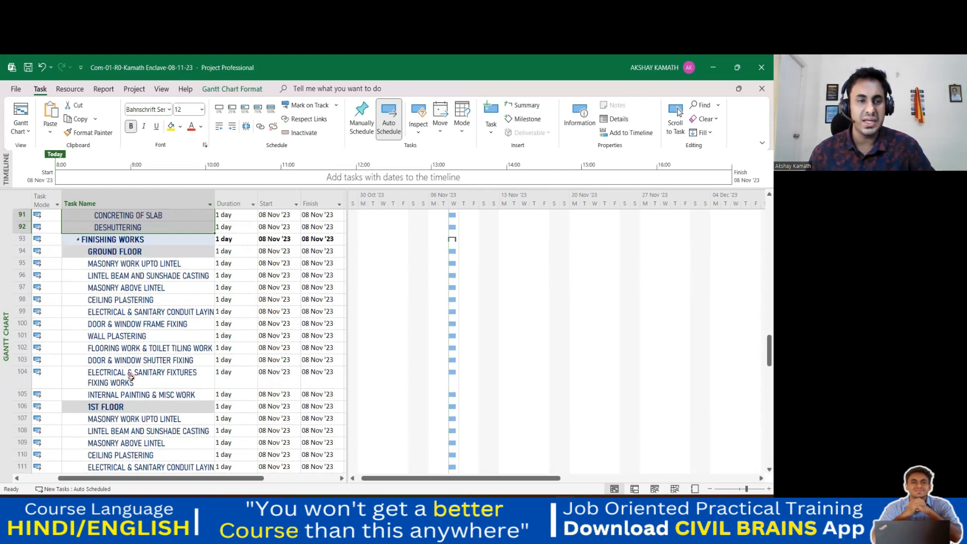
{"action": "scroll", "coordinate": [159, 381], "scroll_direction": "up", "scroll_amount": 12}
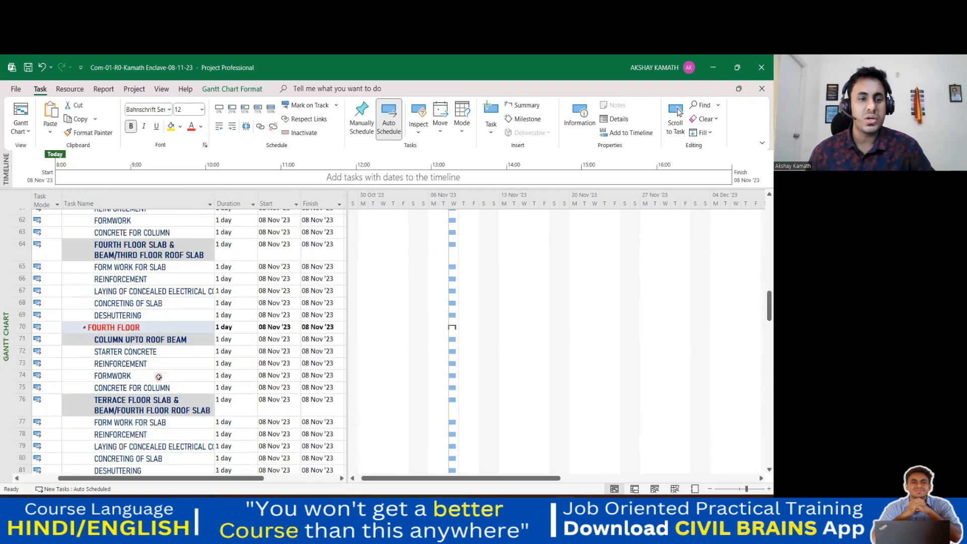
- Review the indented task groups across the superstructure floors, from FIRST FLOOR through LIFT MACHINE ROOM SLAB/STAIRCASE
{"action": "scroll", "coordinate": [158, 377], "scroll_direction": "up", "scroll_amount": 8}
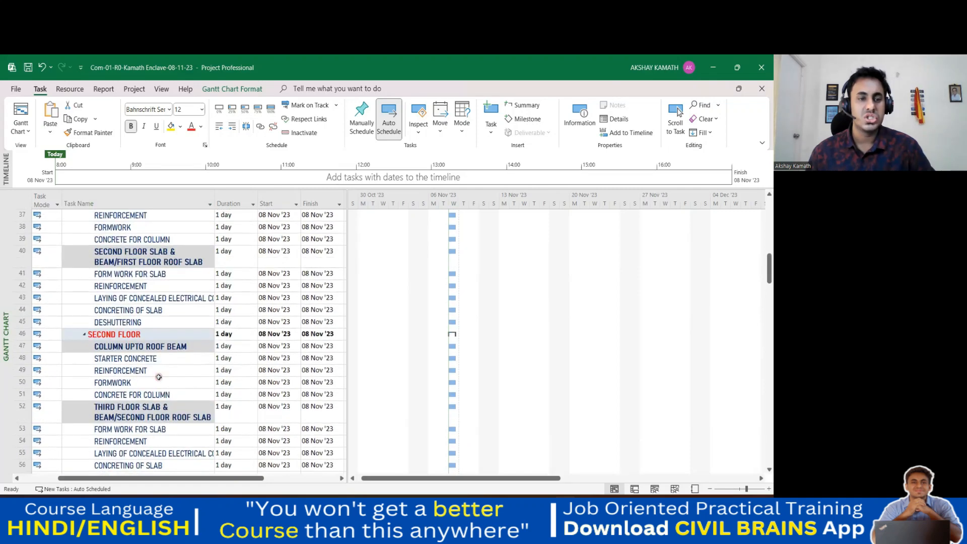
{"action": "scroll", "coordinate": [158, 377], "scroll_direction": "up", "scroll_amount": 6}
{"action": "scroll", "coordinate": [159, 375], "scroll_direction": "down", "scroll_amount": 13}
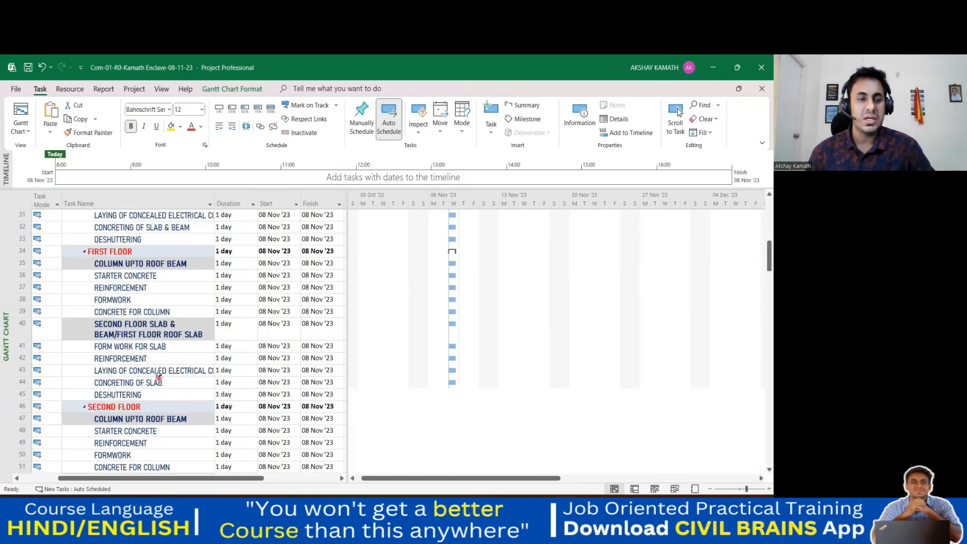
{"action": "scroll", "coordinate": [159, 374], "scroll_direction": "down", "scroll_amount": 4}
{"action": "scroll", "coordinate": [158, 374], "scroll_direction": "up", "scroll_amount": 6}
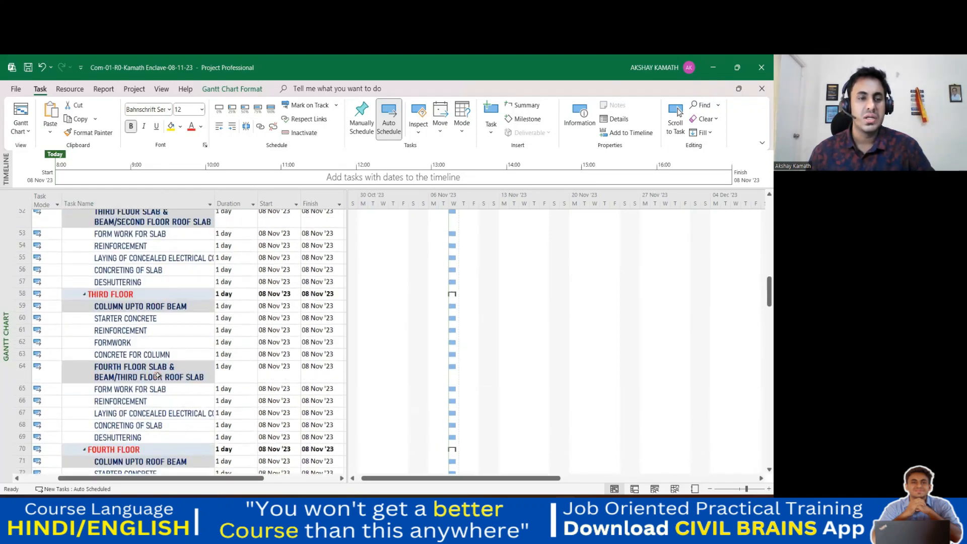
{"action": "scroll", "coordinate": [157, 375], "scroll_direction": "down", "scroll_amount": 15}
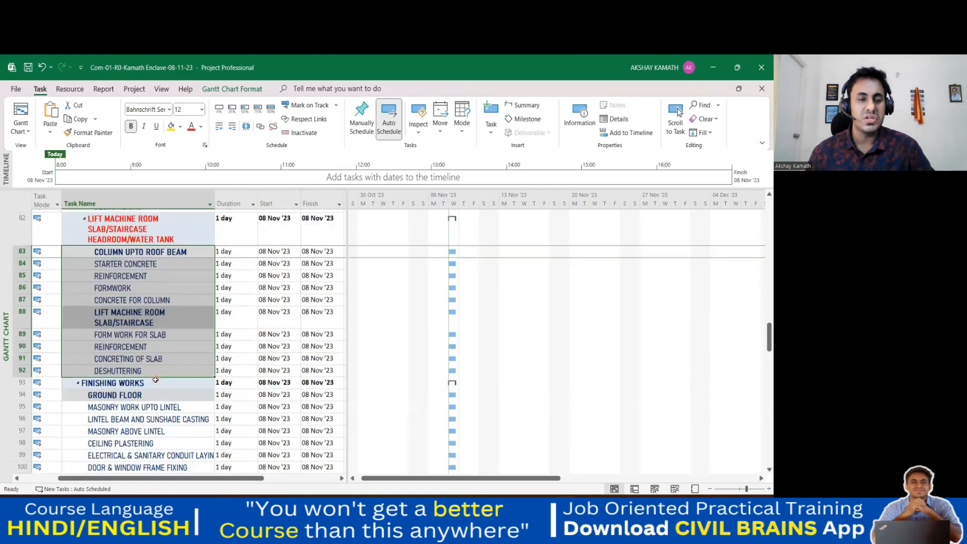
- Indent the tasks from MASONRY WORK UPTO LINTEL through INTERNAL PAINTING & MISC WORK, rows 95 to 105, beneath GROUND FLOOR in FINISHING WORKS
{"action": "left_click", "coordinate": [167, 403]}
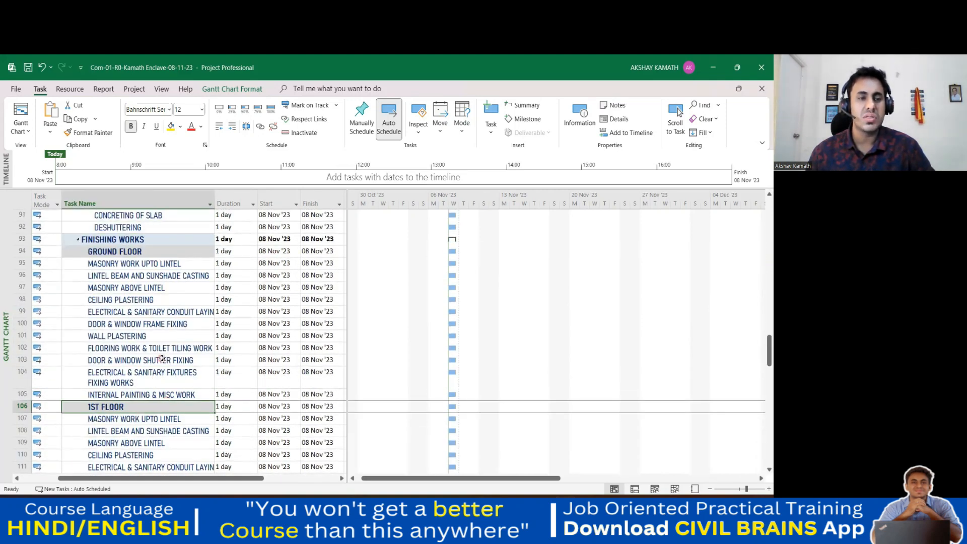
{"action": "scroll", "coordinate": [161, 358], "scroll_direction": "up", "scroll_amount": 1}
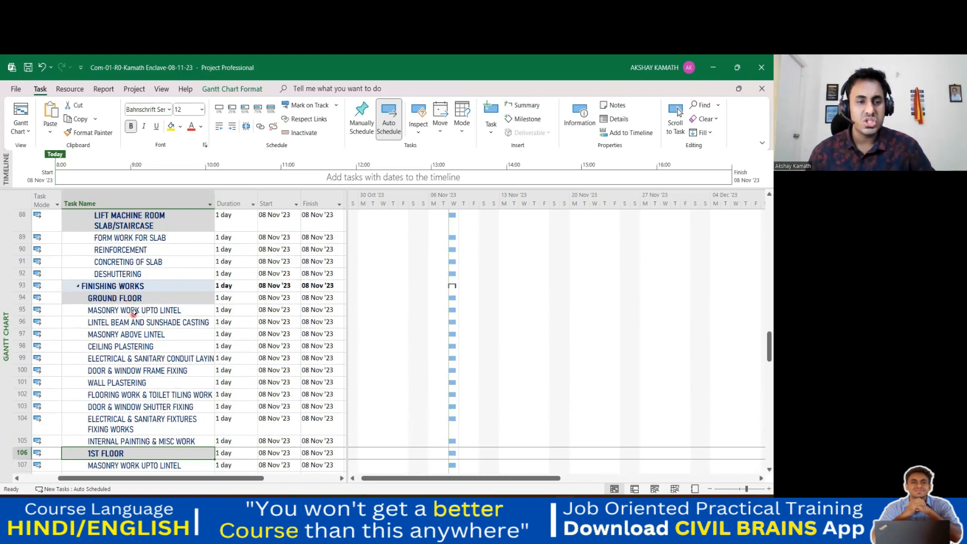
{"action": "left_click_drag", "start_coordinate": [134, 312], "coordinate": [159, 437]}
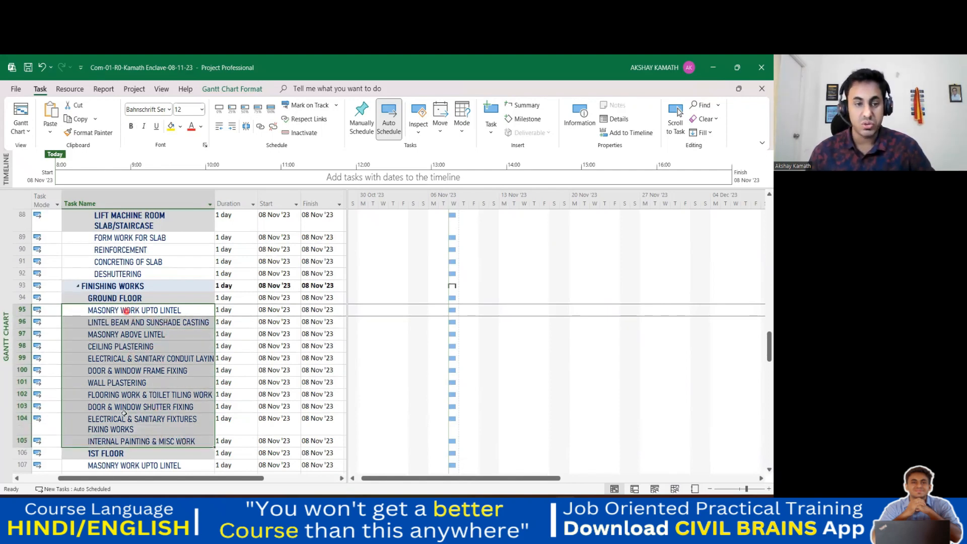
{"action": "left_click", "coordinate": [233, 131]}
- Indent the tasks from MASONRY WORK UPTO LINTEL through INTERNAL PAINTING & MISC WORK, rows 107 to 117, one level beneath 1ST FLOOR
{"action": "scroll", "coordinate": [136, 355], "scroll_direction": "down", "scroll_amount": 4}
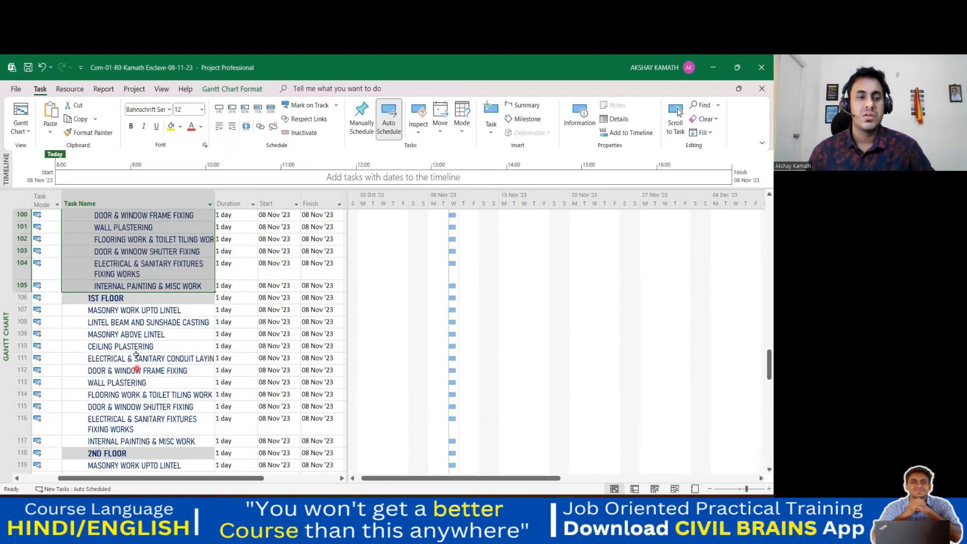
{"action": "left_click_drag", "start_coordinate": [126, 384], "coordinate": [132, 444]}
{"action": "scroll", "coordinate": [138, 403], "scroll_direction": "down", "scroll_amount": 2}
{"action": "scroll", "coordinate": [137, 379], "scroll_direction": "up", "scroll_amount": 2}
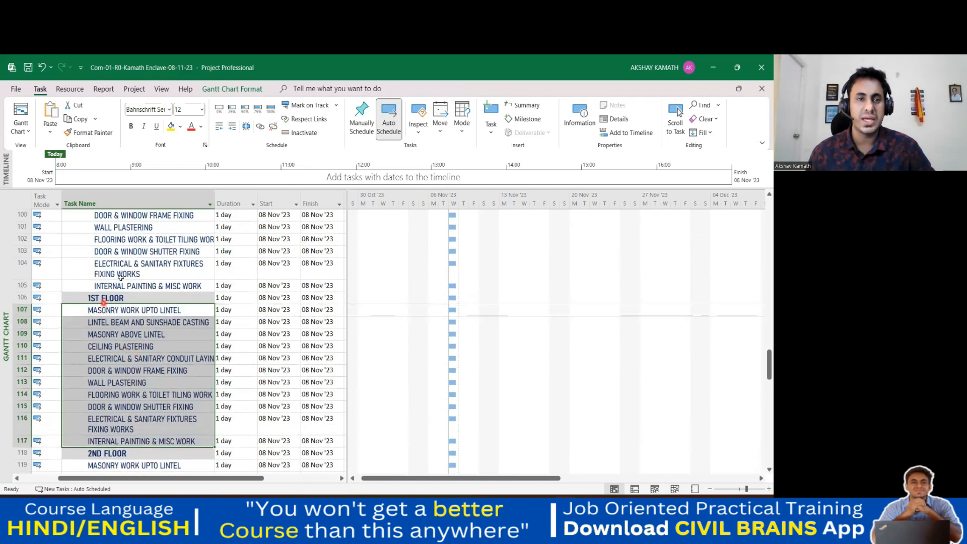
{"action": "left_click", "coordinate": [231, 129]}
- Indent the tasks from MASONRY WORK UPTO LINTEL through INTERNAL PAINTING & MISC WORK, rows 119 to 129, one level beneath 2ND FLOOR
{"action": "scroll", "coordinate": [162, 391], "scroll_direction": "down", "scroll_amount": 2}
{"action": "scroll", "coordinate": [163, 391], "scroll_direction": "down", "scroll_amount": 2}
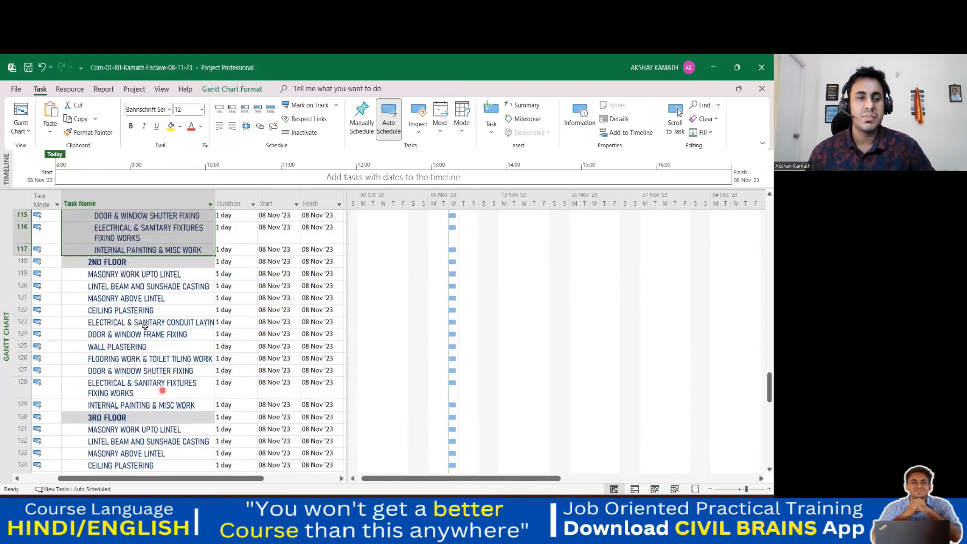
{"action": "left_click_drag", "start_coordinate": [139, 273], "coordinate": [139, 405]}
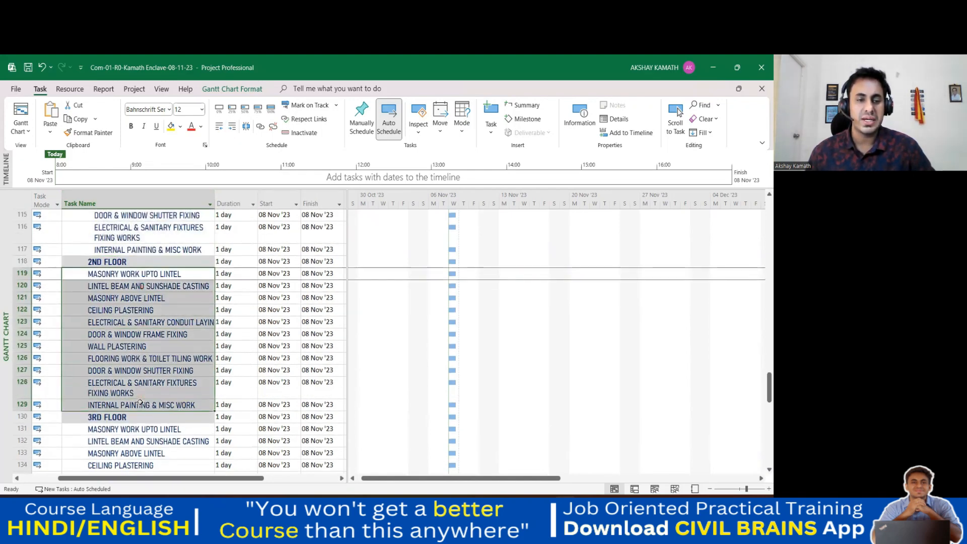
{"action": "left_click", "coordinate": [232, 129]}
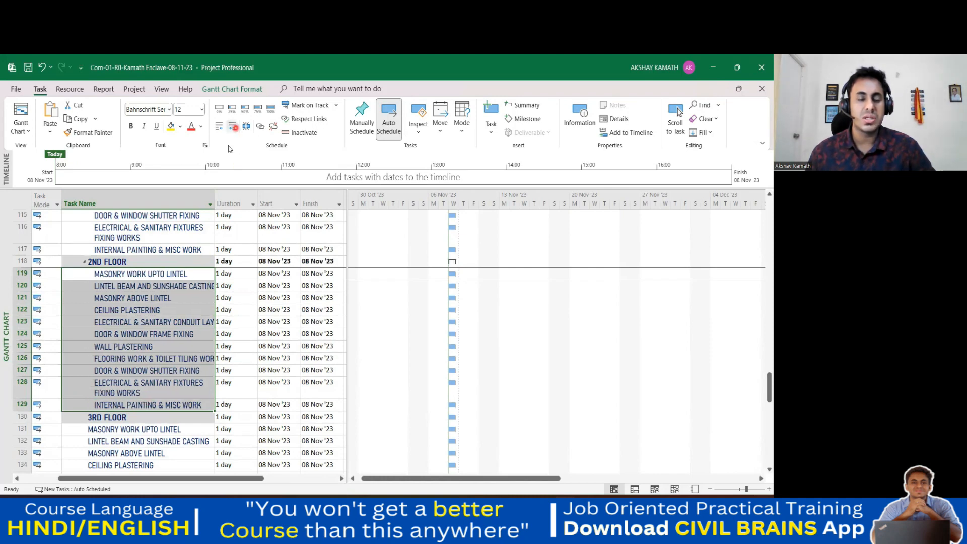
- Indent the tasks from MASONRY WORK UPTO LINTEL through INTERNAL PAINTING & MISC WORK, rows 131 to 141, one level beneath 3RD FLOOR
{"action": "scroll", "coordinate": [153, 361], "scroll_direction": "down", "scroll_amount": 4}
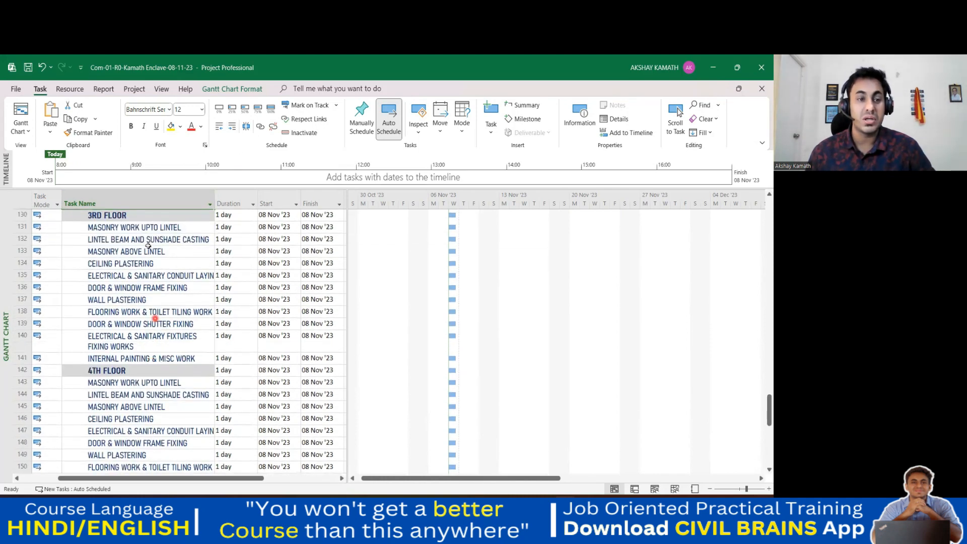
{"action": "scroll", "coordinate": [157, 302], "scroll_direction": "up", "scroll_amount": 2}
{"action": "left_click_drag", "start_coordinate": [161, 274], "coordinate": [157, 406]}
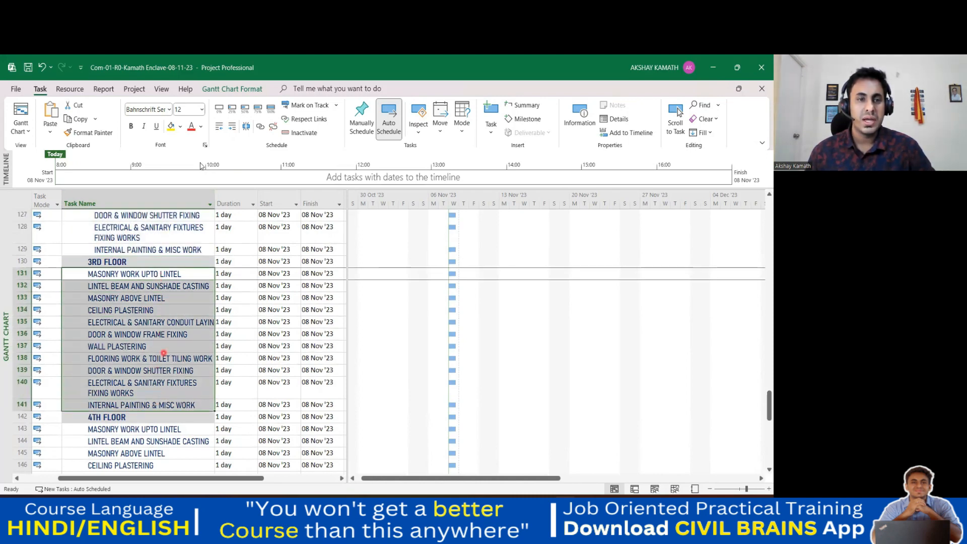
{"action": "left_click", "coordinate": [232, 127]}
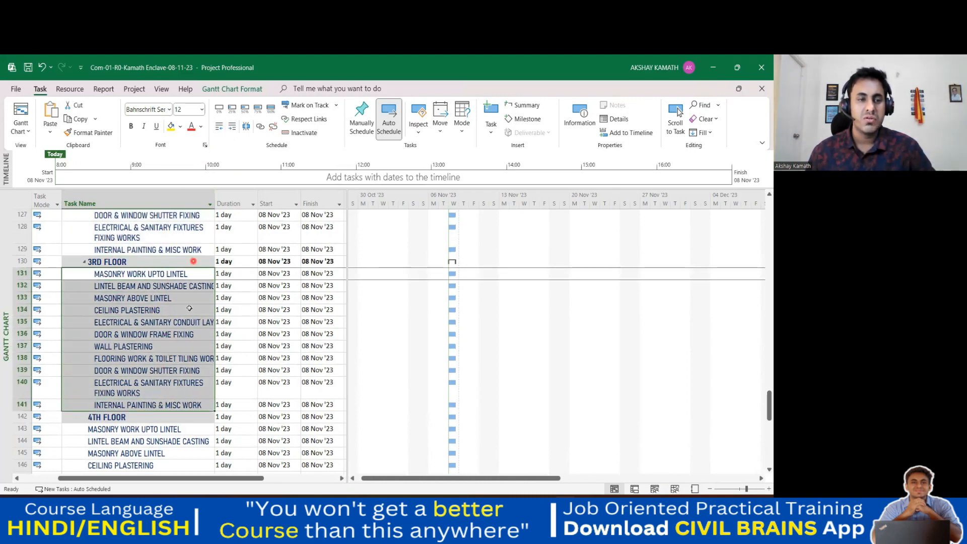
{"action": "left_click", "coordinate": [174, 369]}
{"action": "scroll", "coordinate": [160, 403], "scroll_direction": "up", "scroll_amount": 1}
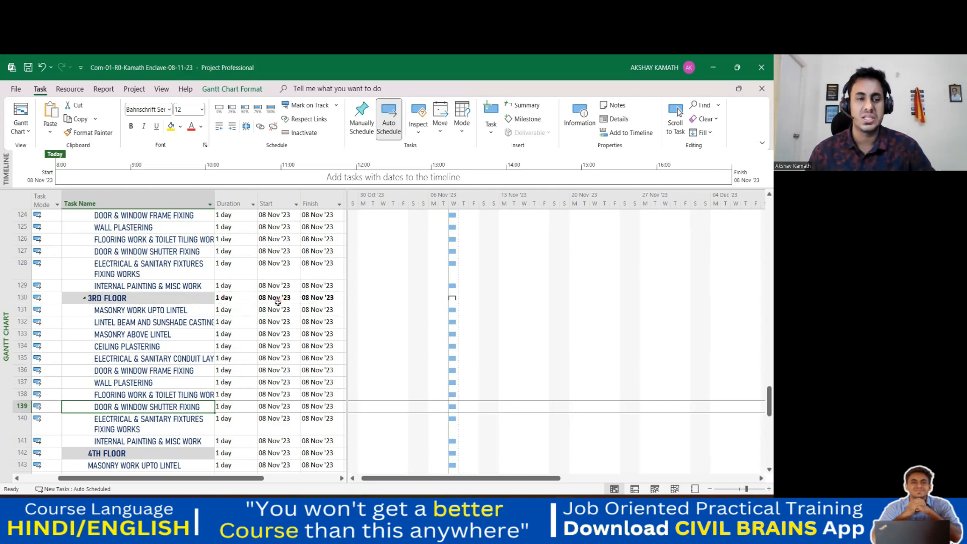
- Indent the tasks from MASONRY WORK UPTO LINTEL through INTERNAL PAINTING & MISC WORK, rows 143 to 153, one level beneath 4TH FLOOR
{"action": "scroll", "coordinate": [176, 317], "scroll_direction": "down", "scroll_amount": 5}
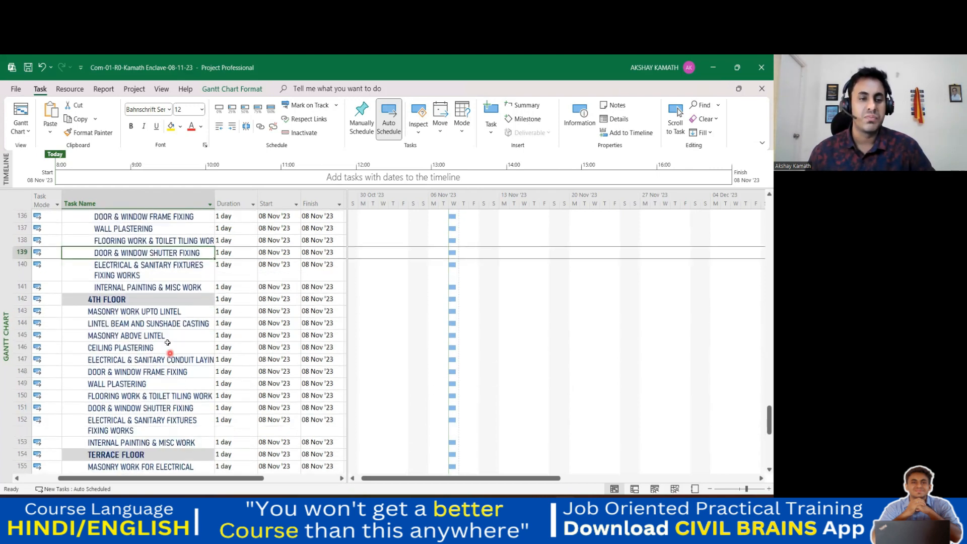
{"action": "scroll", "coordinate": [153, 315], "scroll_direction": "down", "scroll_amount": 1}
{"action": "left_click_drag", "start_coordinate": [155, 275], "coordinate": [150, 405]}
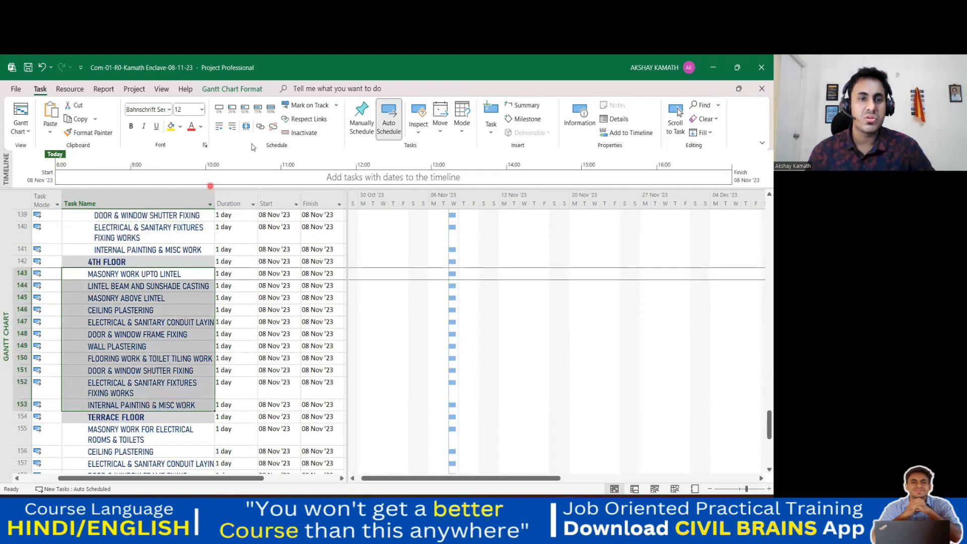
{"action": "left_click", "coordinate": [238, 127]}
- Indent the tasks from MASONRY WORK FOR ELECTRICAL ROOMS & TOILETS through INTERNAL PAINTING & MISC WORK, rows 155 to 163, beneath TERRACE FLOOR
{"action": "scroll", "coordinate": [181, 301], "scroll_direction": "down", "scroll_amount": 3}
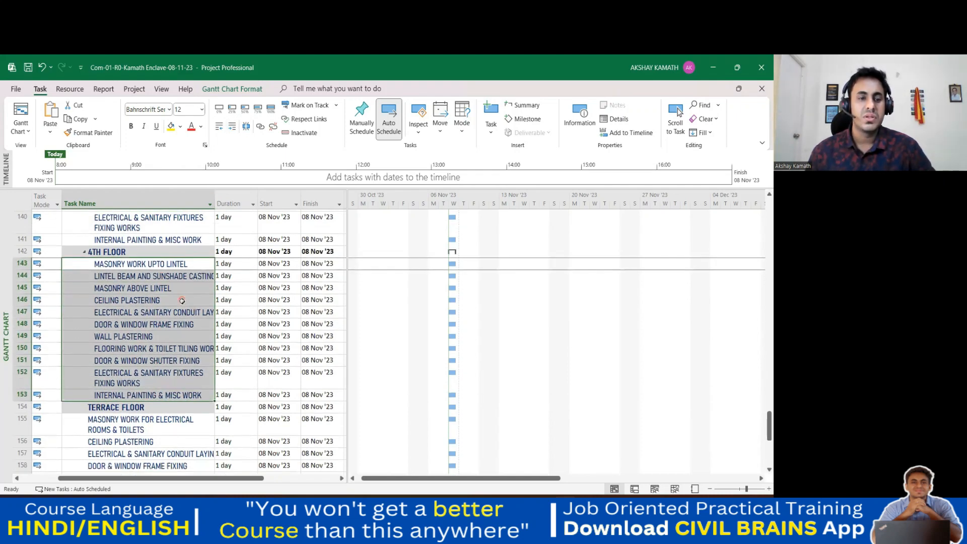
{"action": "scroll", "coordinate": [182, 301], "scroll_direction": "down", "scroll_amount": 2}
{"action": "left_click_drag", "start_coordinate": [156, 277], "coordinate": [158, 391]}
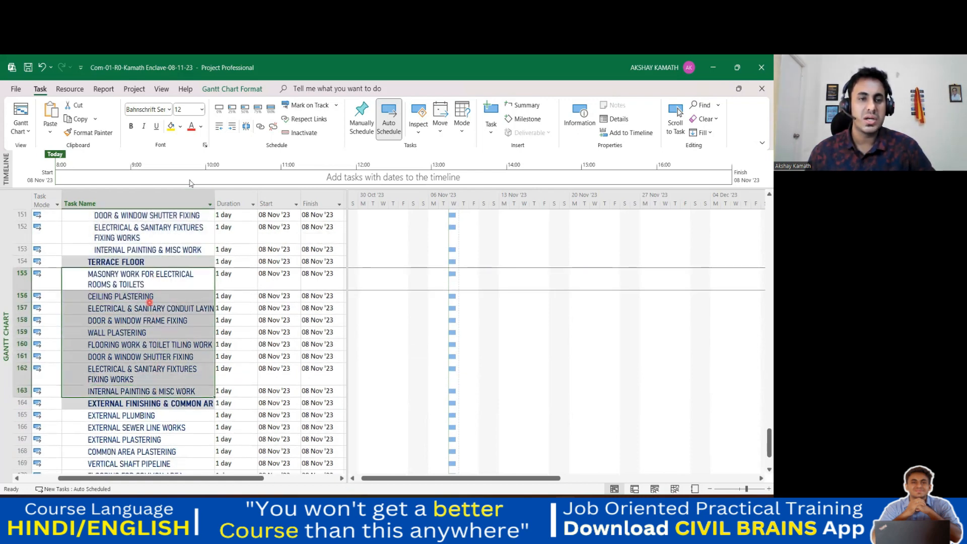
{"action": "left_click", "coordinate": [234, 127]}
- Widen the Task Name column and indent EXTERNAL PLUMBING through Handing of site, rows 165 to 175, beneath EXTERNAL FINISHING & COMMON AREA
{"action": "scroll", "coordinate": [216, 227], "scroll_direction": "down", "scroll_amount": 3}
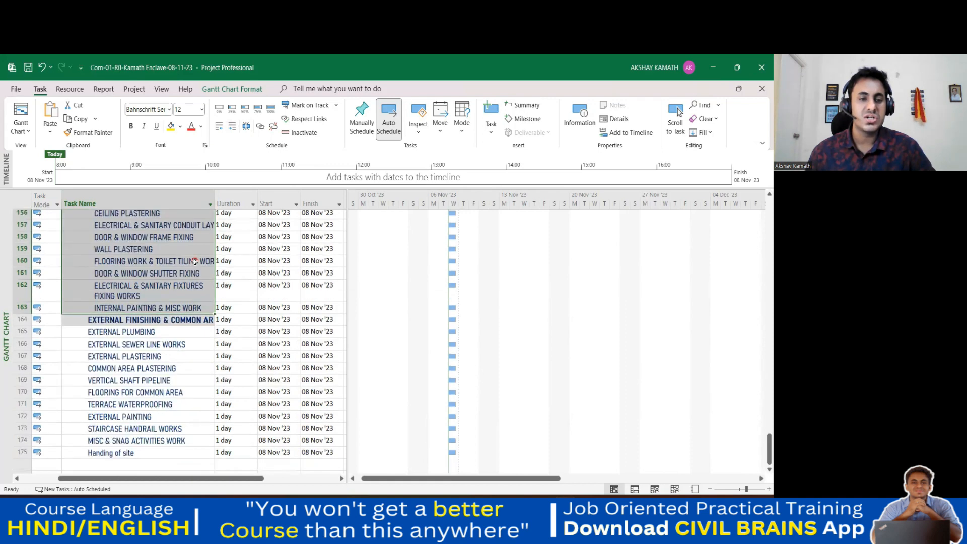
{"action": "left_click_drag", "start_coordinate": [215, 196], "coordinate": [238, 196]}
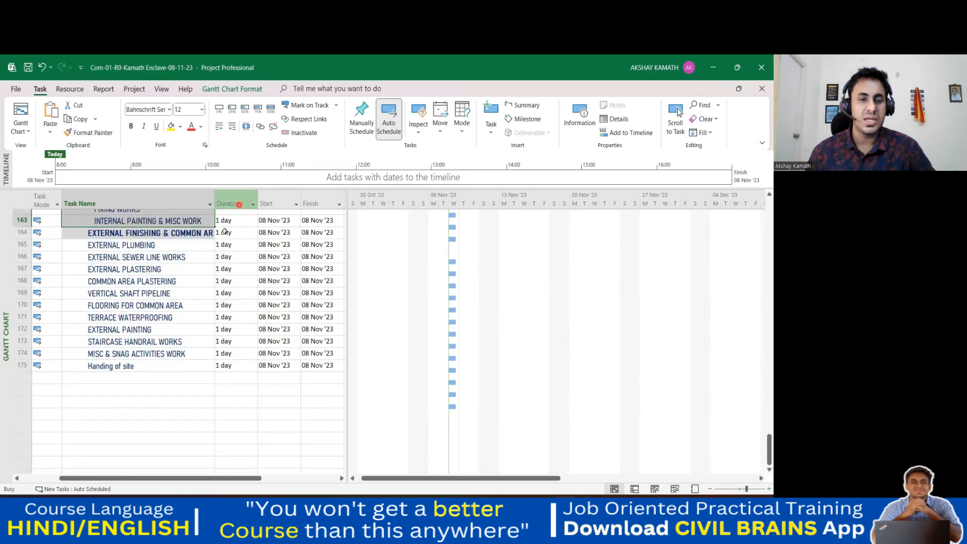
{"action": "left_click_drag", "start_coordinate": [172, 288], "coordinate": [171, 405]}
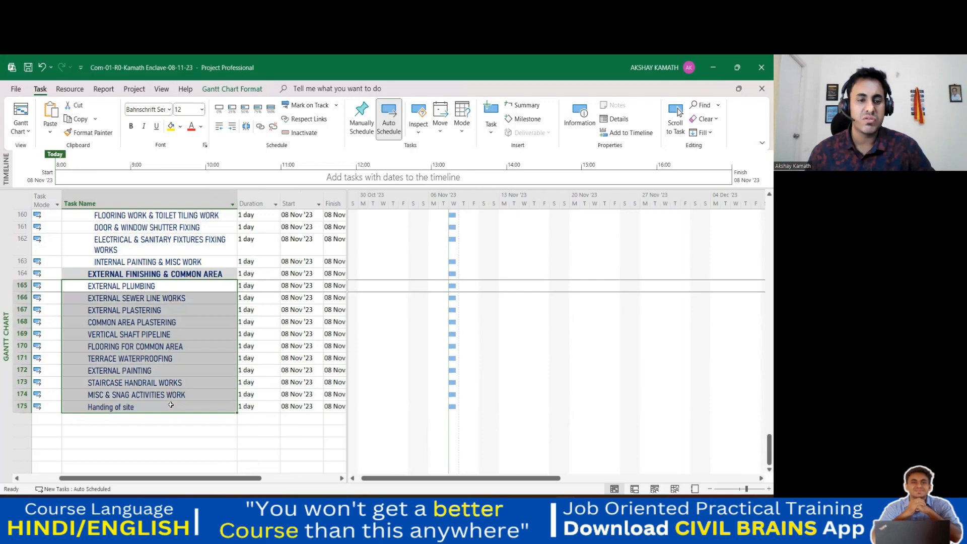
{"action": "left_click", "coordinate": [235, 127]}
- Review the outline hierarchy from the external finishing tasks back up to the SUPER STRUCTURE WORKS ground floor
{"action": "scroll", "coordinate": [212, 262], "scroll_direction": "up", "scroll_amount": 13}
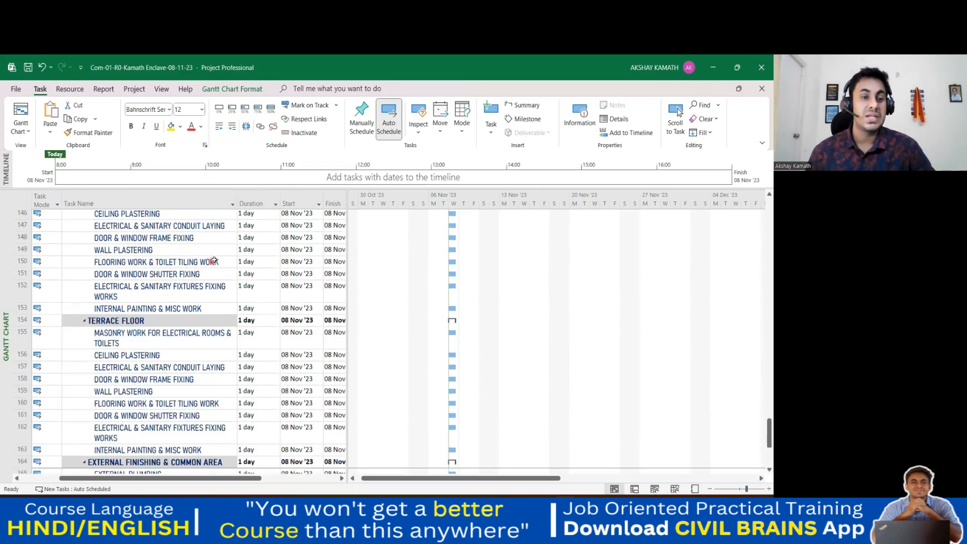
{"action": "scroll", "coordinate": [213, 258], "scroll_direction": "up", "scroll_amount": 16}
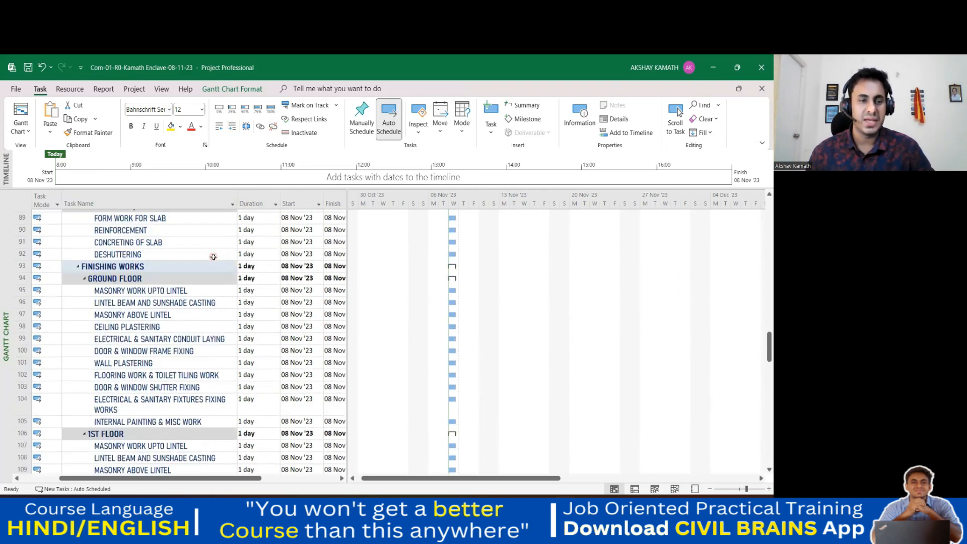
{"action": "scroll", "coordinate": [214, 257], "scroll_direction": "up", "scroll_amount": 14}
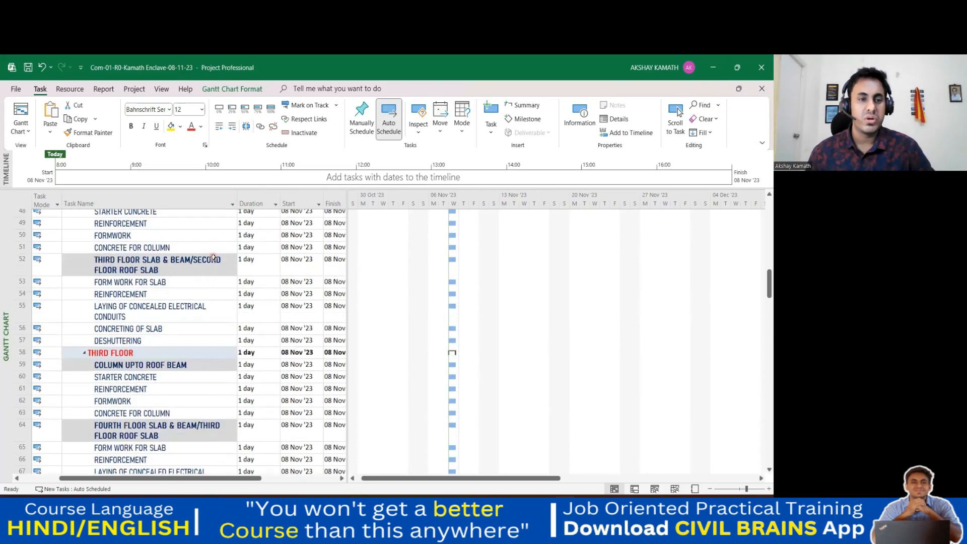
{"action": "scroll", "coordinate": [214, 257], "scroll_direction": "up", "scroll_amount": 6}
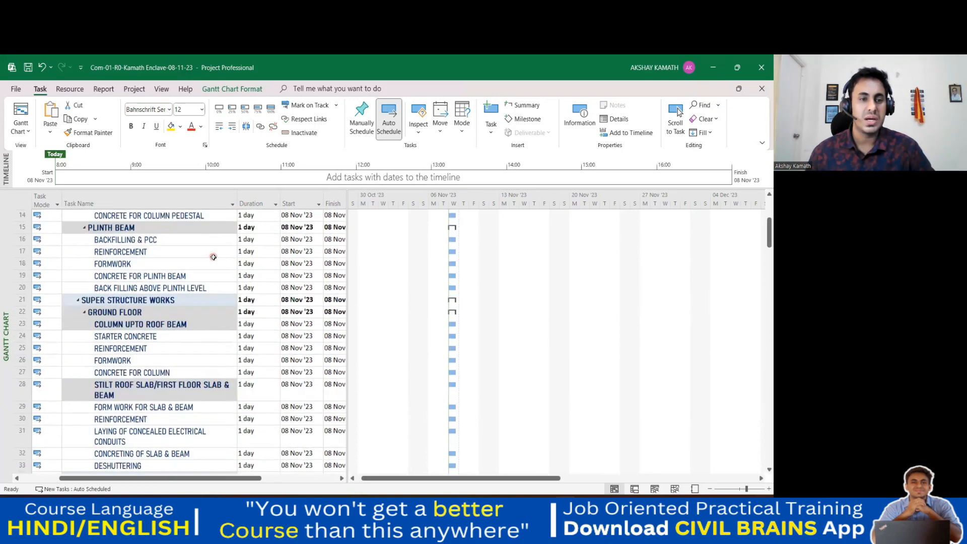
{"action": "scroll", "coordinate": [212, 257], "scroll_direction": "down", "scroll_amount": 2}
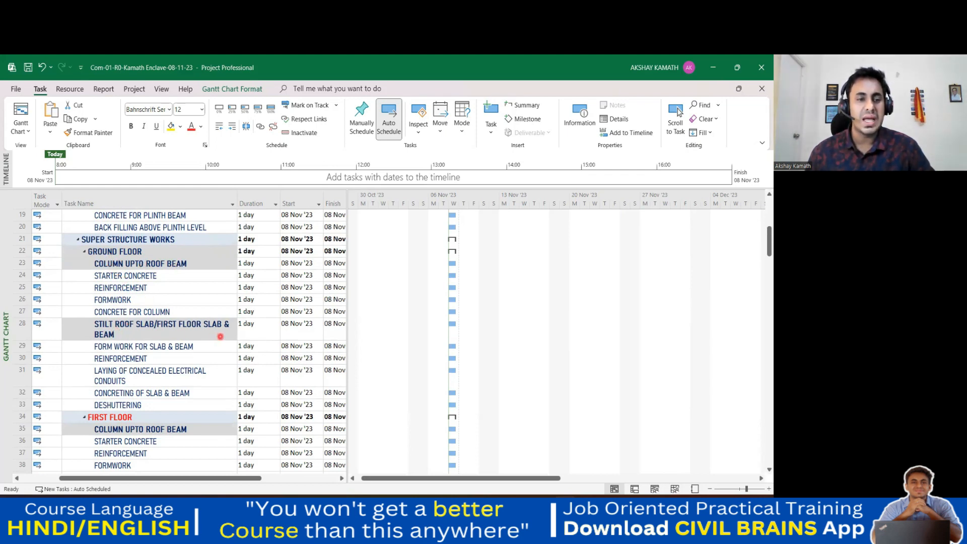
- Remove bold formatting from the GROUND FLOOR superstructure tasks, COLUMN UPTO ROOF BEAM through DESHUTTERING, rows 23 to 33
{"action": "left_click", "coordinate": [159, 334]}
{"action": "left_click_drag", "start_coordinate": [122, 263], "coordinate": [131, 402]}
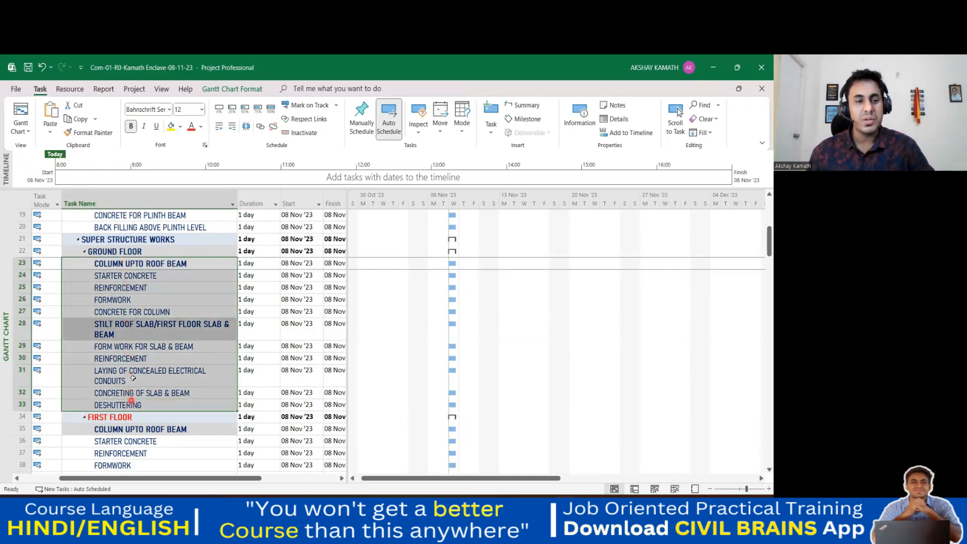
{"action": "left_click", "coordinate": [132, 132]}
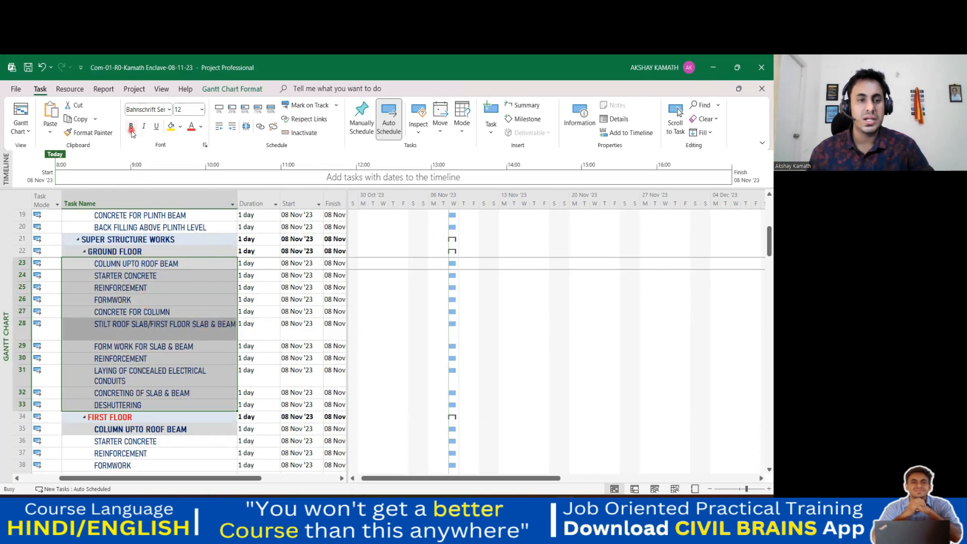
{"action": "left_click", "coordinate": [132, 132]}
{"action": "left_click", "coordinate": [132, 132]}
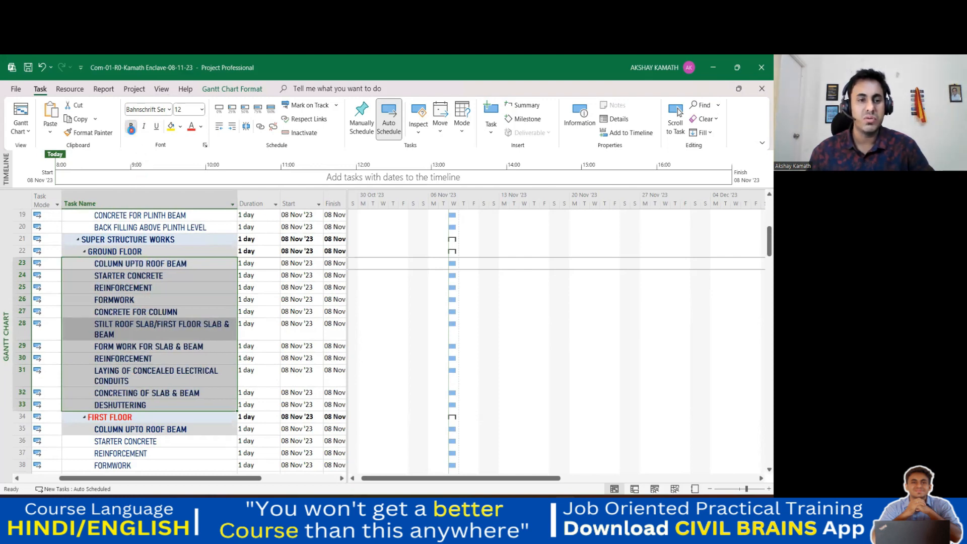
{"action": "left_click", "coordinate": [267, 330]}
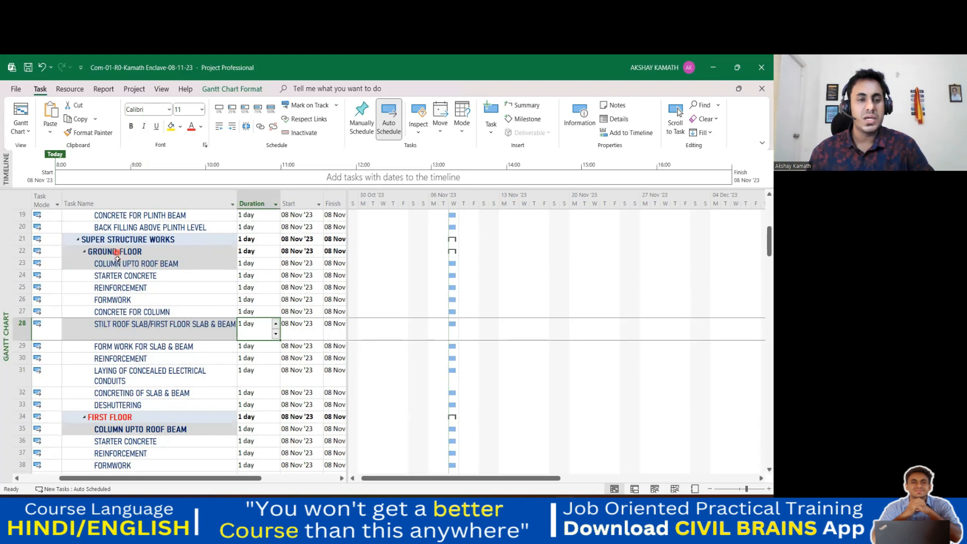
{"action": "left_click", "coordinate": [169, 264]}
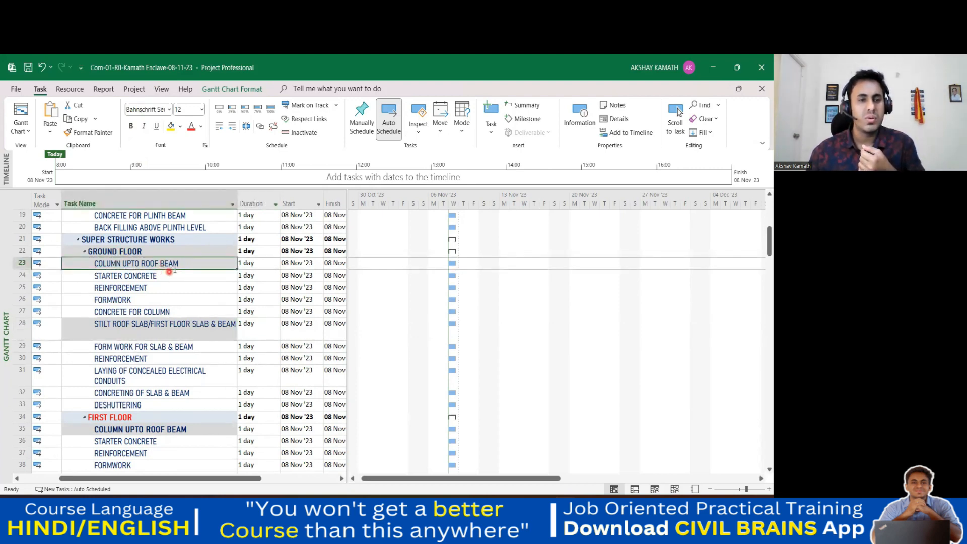
{"action": "left_click", "coordinate": [165, 276]}
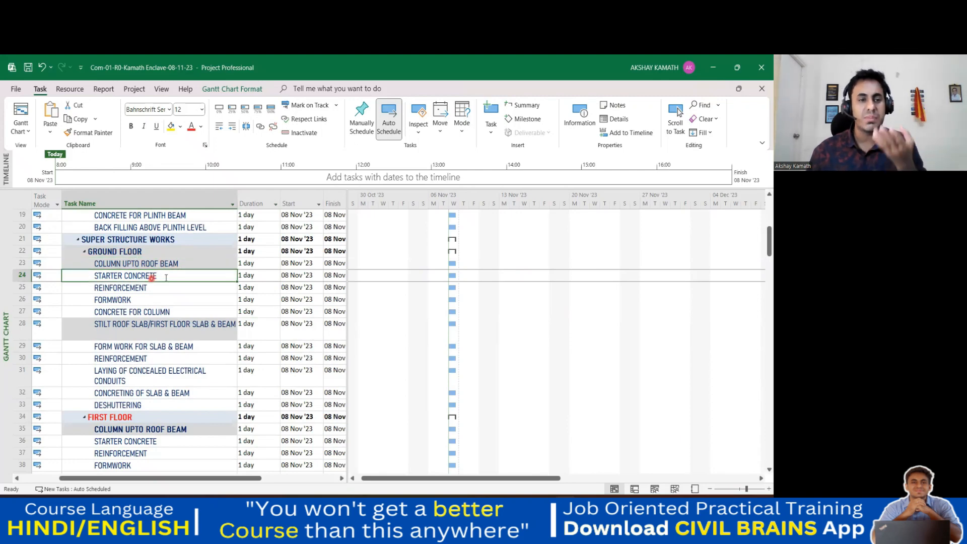
{"action": "left_click", "coordinate": [172, 265]}
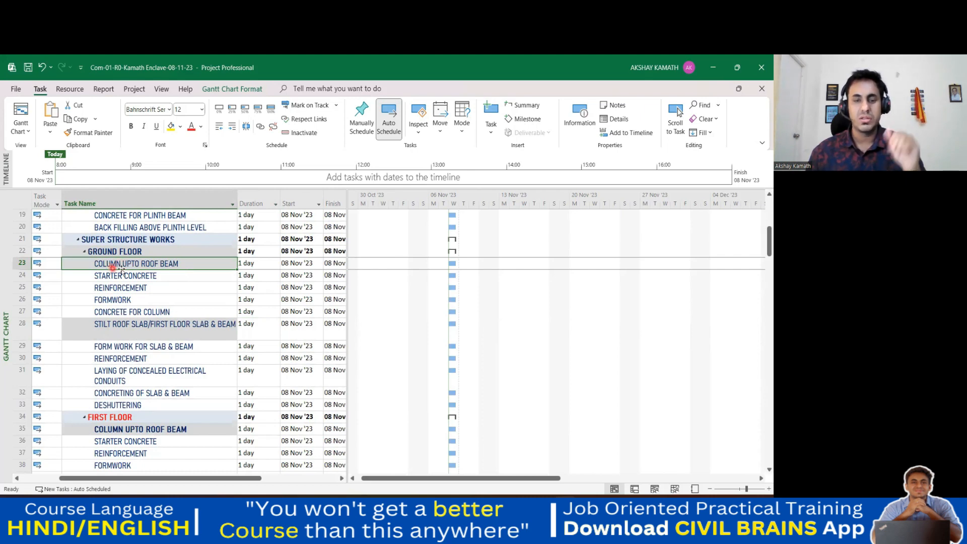
- Try clearing the task names COLUMN UPTO ROOF BEAM in row 23 and STILT ROOF SLAB/FIRST FLOOR SLAB & BEAM in row 28 under GROUND FLOOR
{"action": "key", "text": "Delete"}
{"action": "left_click", "coordinate": [152, 290]}
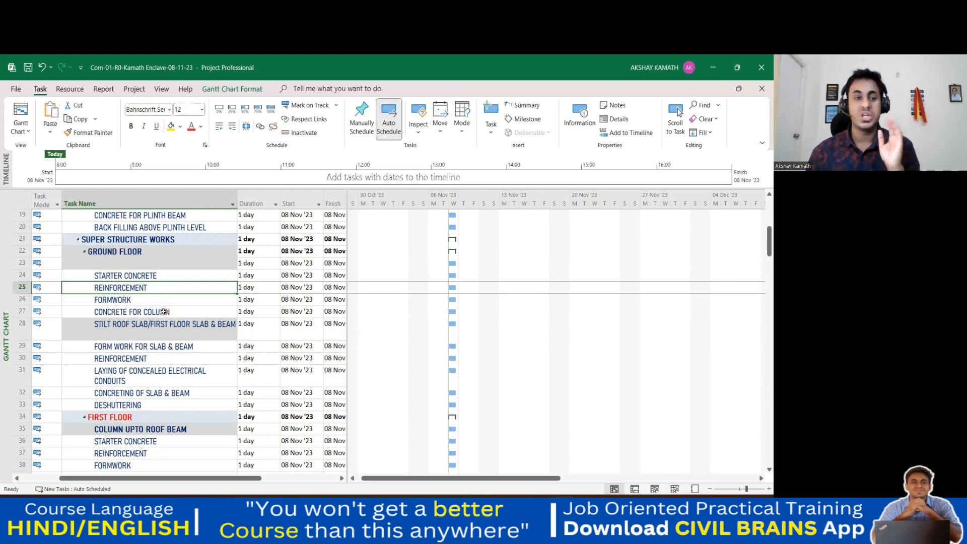
{"action": "double_click", "coordinate": [151, 333]}
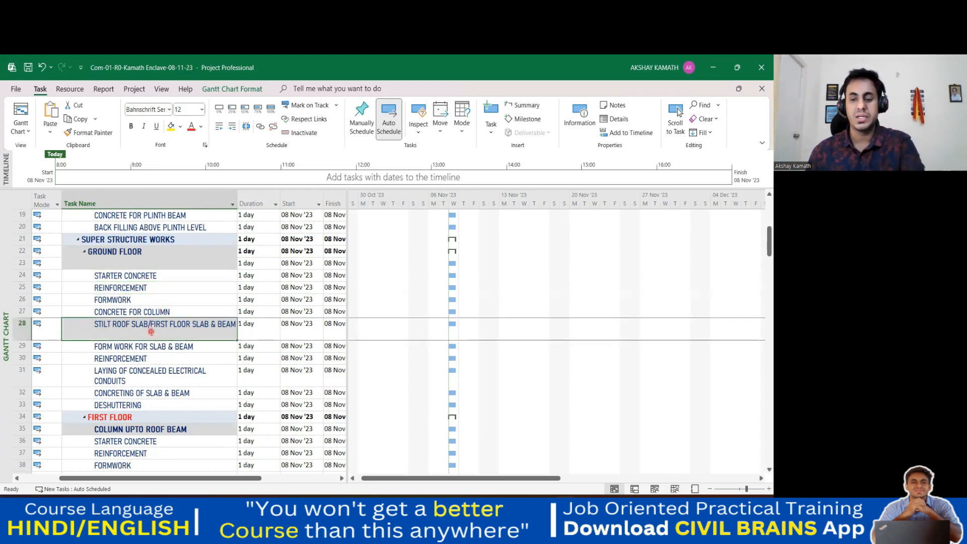
{"action": "left_click", "coordinate": [161, 362]}
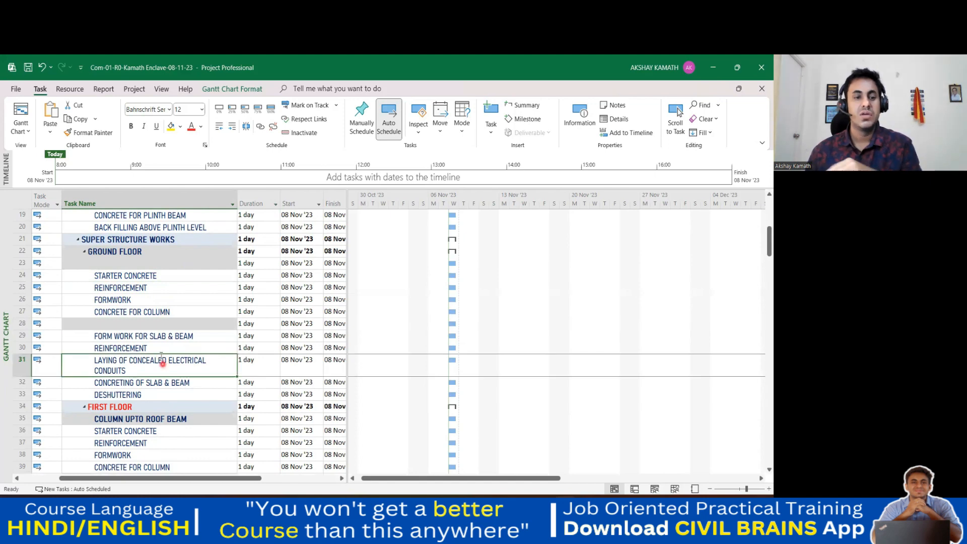
{"action": "left_click", "coordinate": [130, 347]}
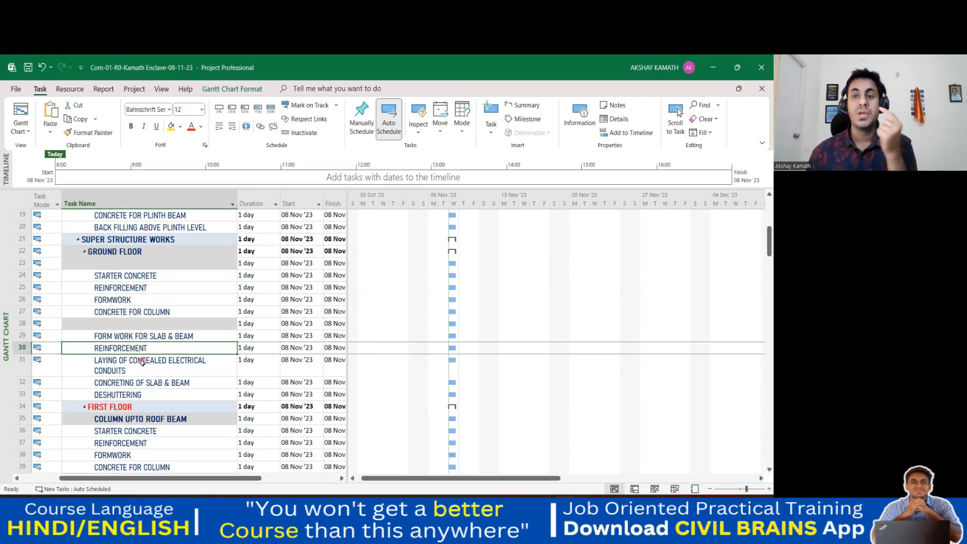
{"action": "left_click", "coordinate": [144, 363]}
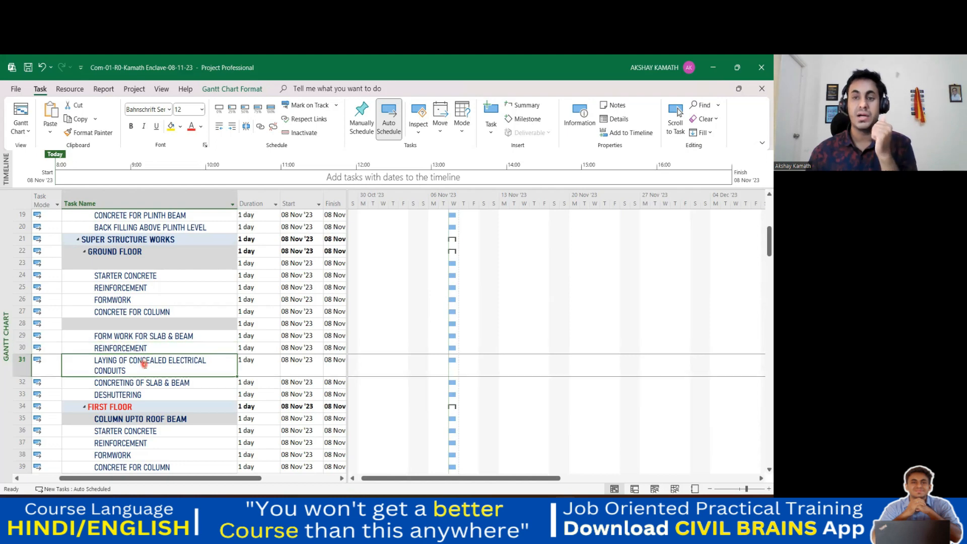
{"action": "left_click", "coordinate": [159, 384]}
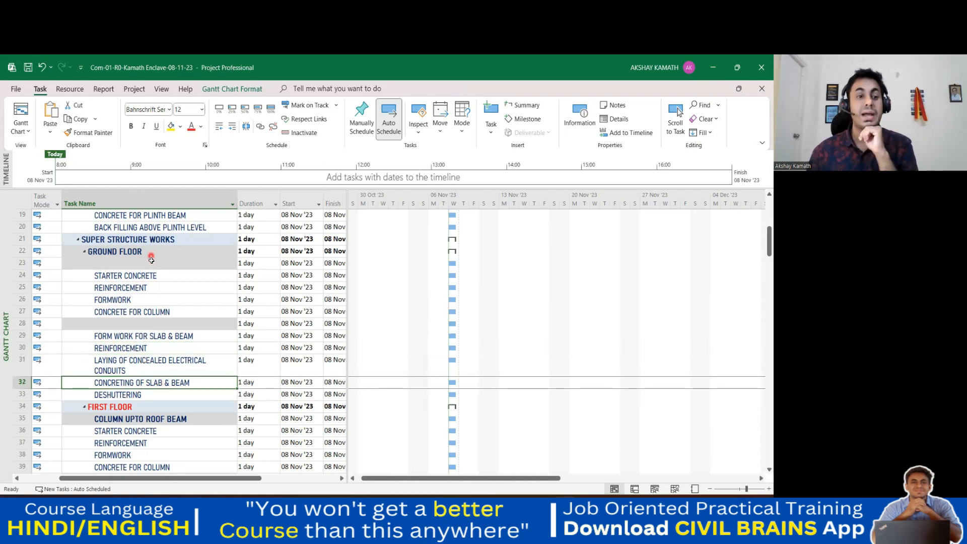
{"action": "scroll", "coordinate": [152, 311], "scroll_direction": "down", "scroll_amount": 2}
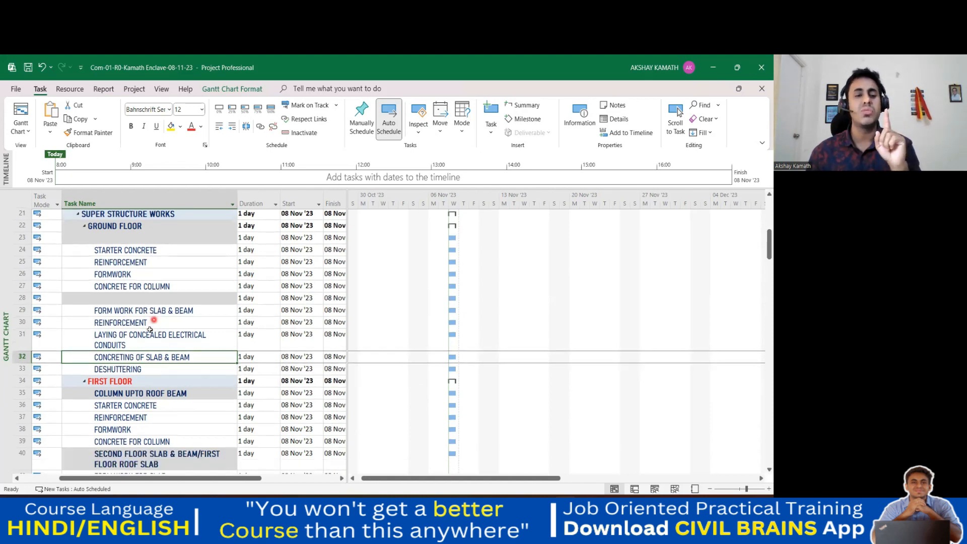
{"action": "scroll", "coordinate": [150, 346], "scroll_direction": "up", "scroll_amount": 3}
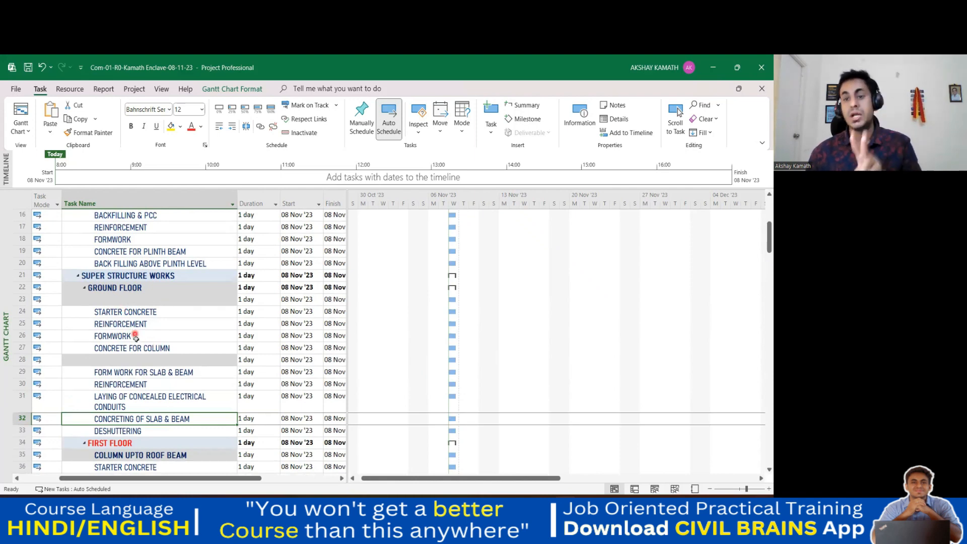
- Undo the clearing of both GROUND FLOOR task names in rows 23 and 28
{"action": "key", "text": "ctrl+z"}
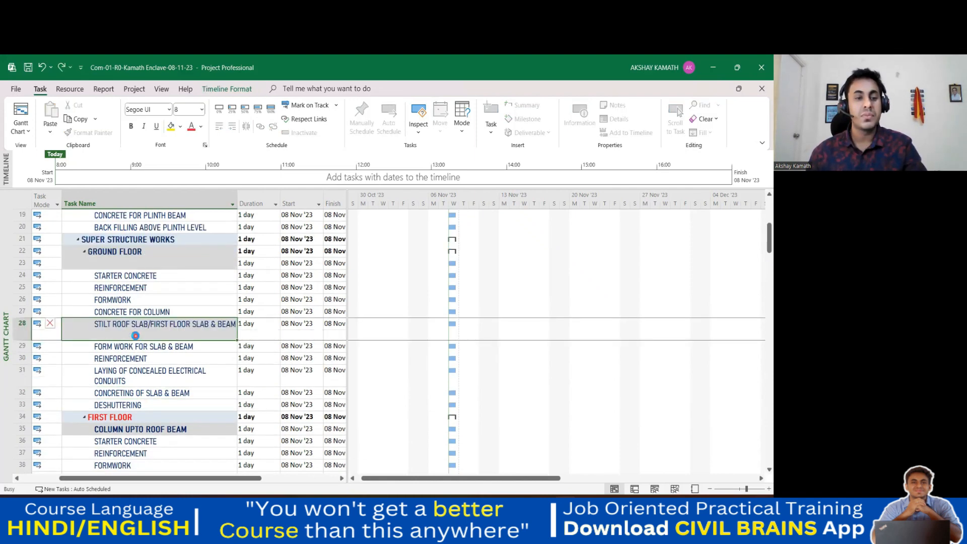
{"action": "key", "text": "ctrl+z"}
{"action": "scroll", "coordinate": [153, 325], "scroll_direction": "up", "scroll_amount": 1}
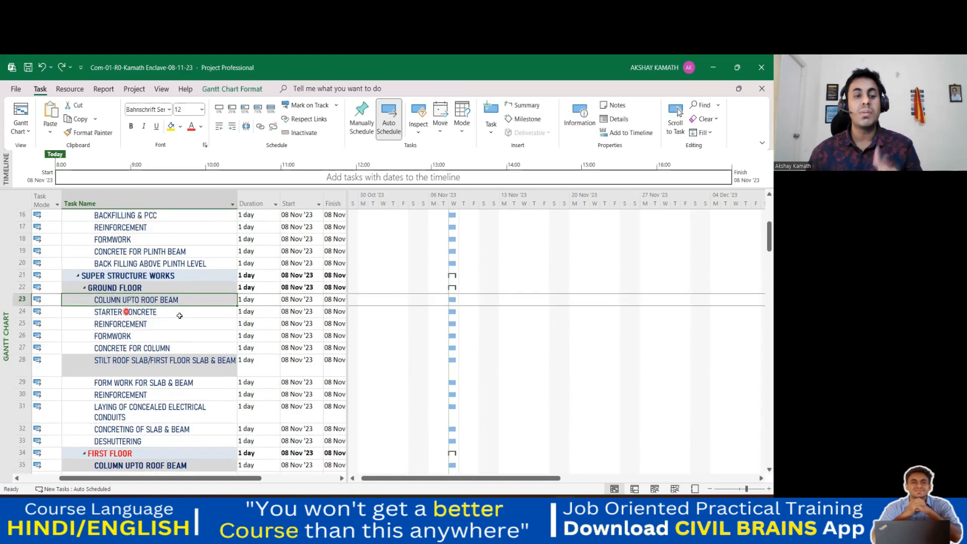
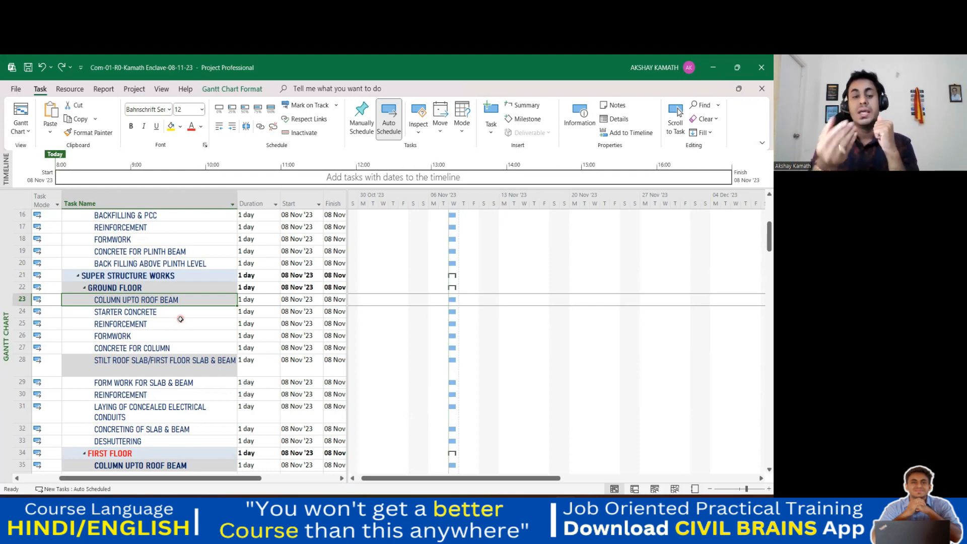
- Widen the Task Name column so the slab and electrical conduit task names in rows 28 and 31 fit on one line
{"action": "left_click", "coordinate": [214, 370]}
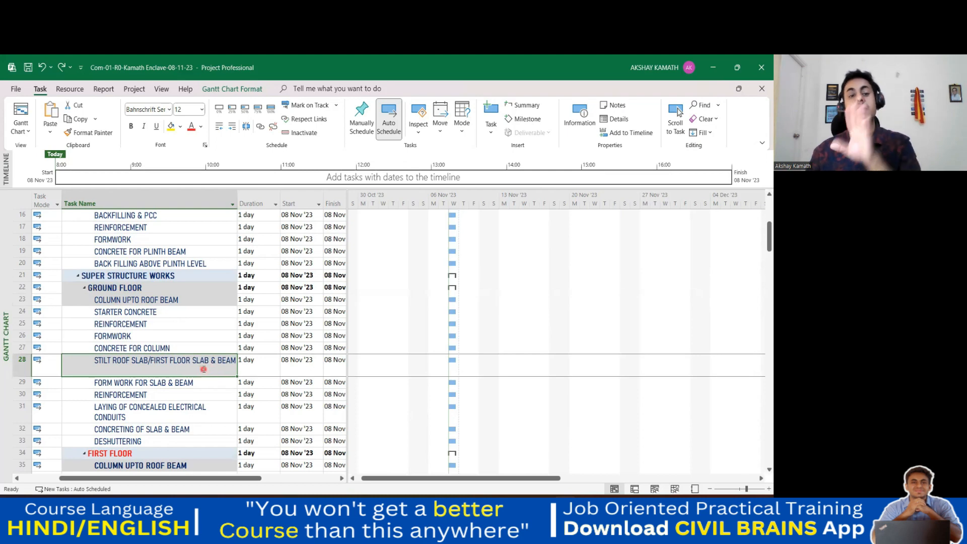
{"action": "left_click_drag", "start_coordinate": [237, 202], "coordinate": [257, 203]}
{"action": "left_click", "coordinate": [220, 396]}
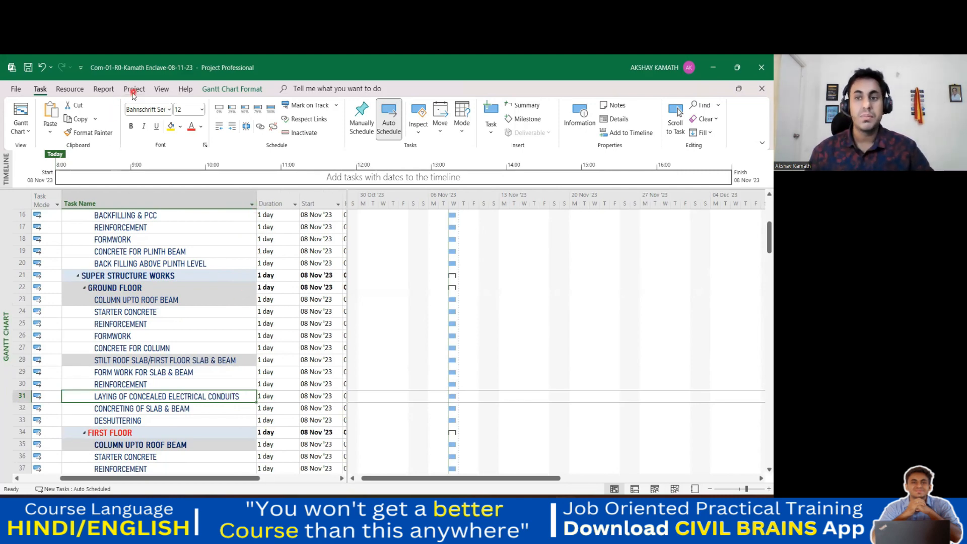
- Collapse the outline to Level 1 to show only the project summary task KAMATH ENCLAVE
{"action": "left_click", "coordinate": [162, 90]}
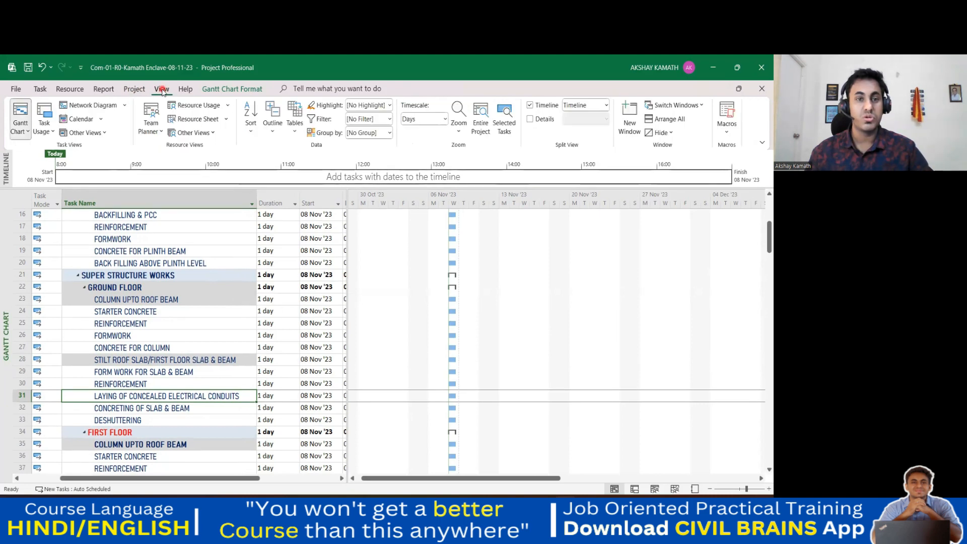
{"action": "left_click", "coordinate": [271, 132]}
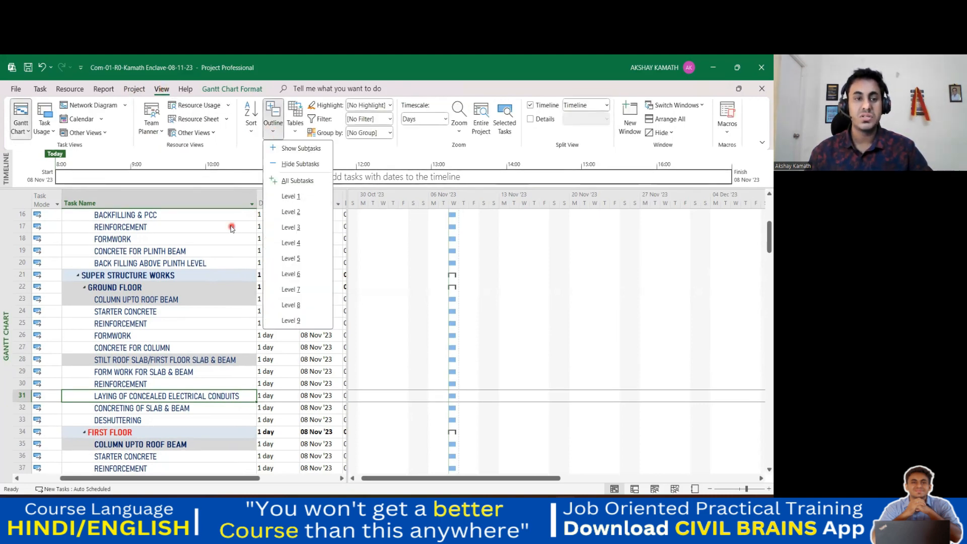
{"action": "left_click", "coordinate": [231, 222]}
{"action": "left_click", "coordinate": [273, 132]}
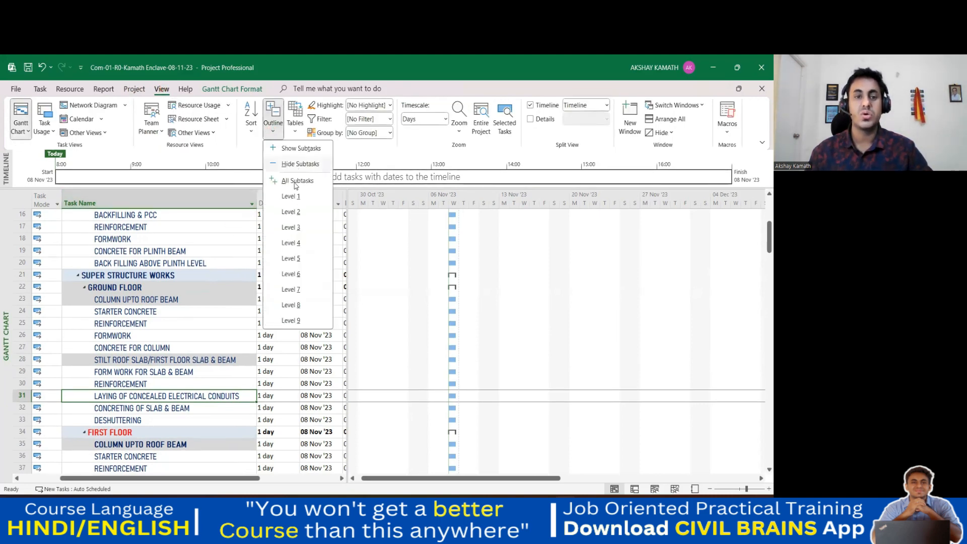
{"action": "left_click", "coordinate": [291, 197]}
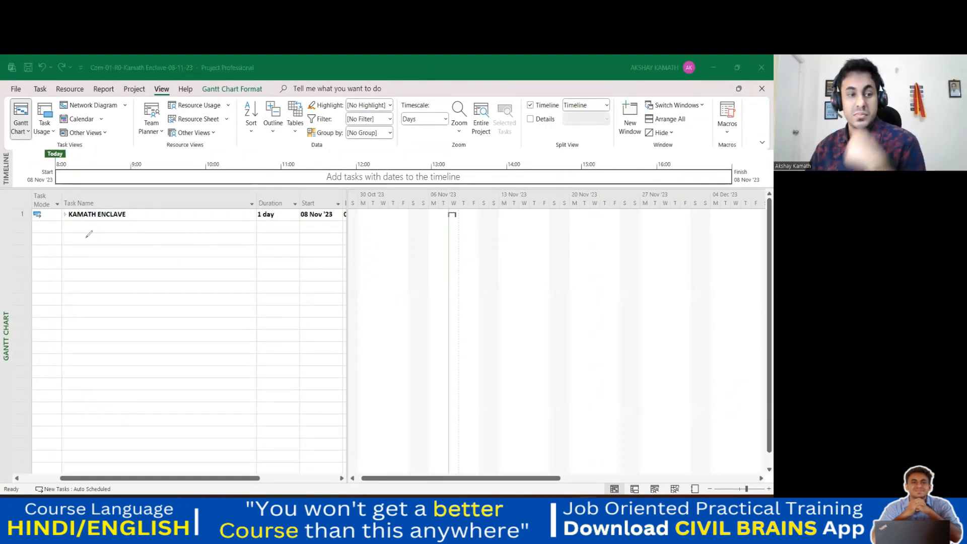
{"action": "left_click", "coordinate": [104, 260]}
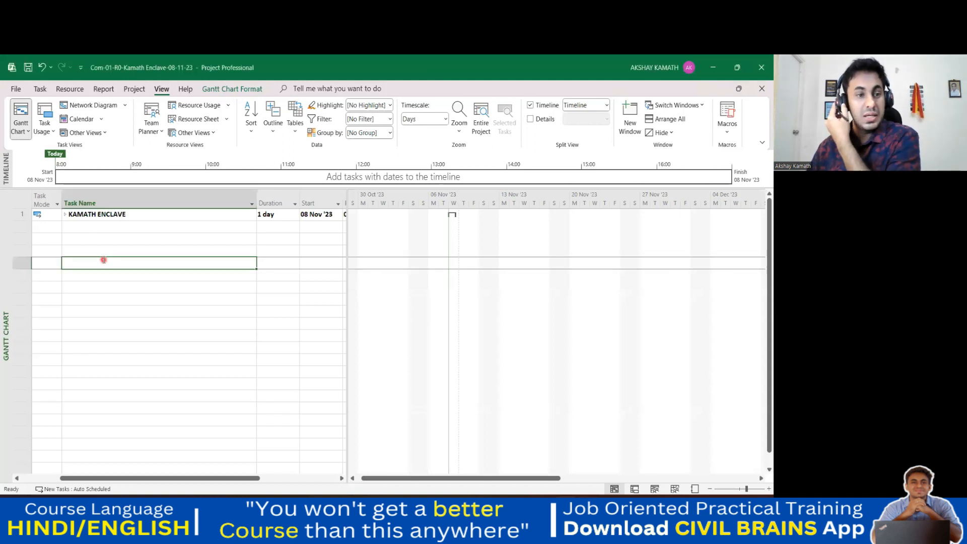
{"action": "left_click", "coordinate": [114, 230]}
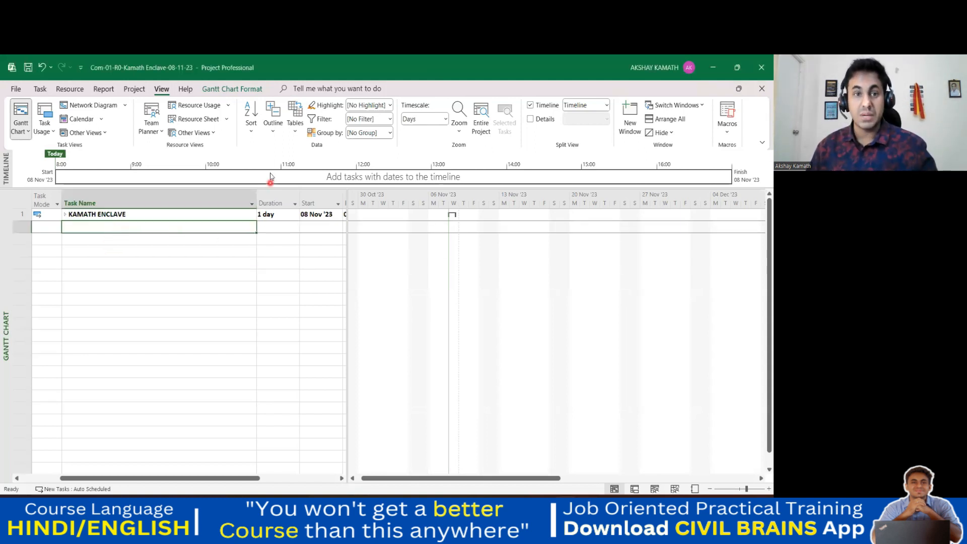
- Show the outline at Level 2, then Level 3, to view the block and its main works
{"action": "left_click", "coordinate": [276, 130]}
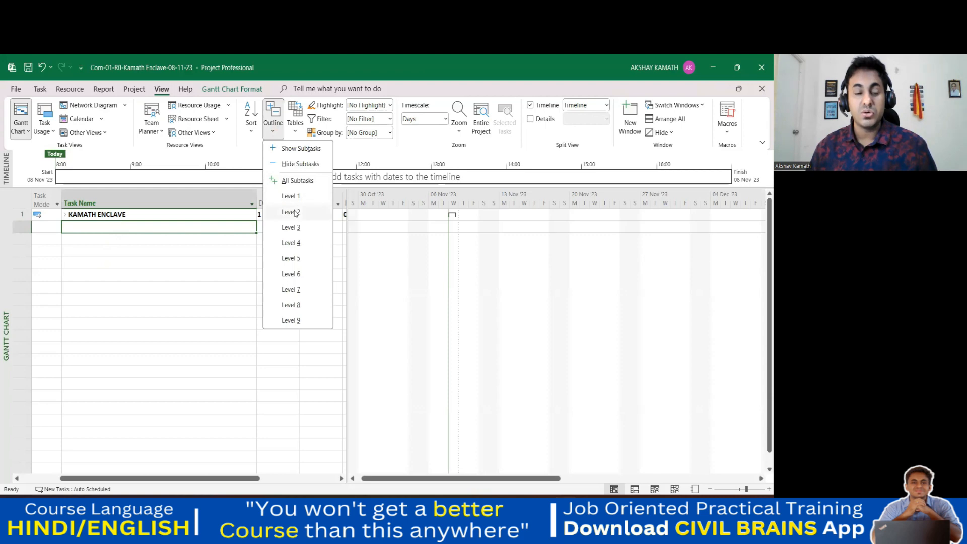
{"action": "left_click", "coordinate": [291, 212]}
{"action": "left_click", "coordinate": [275, 130]}
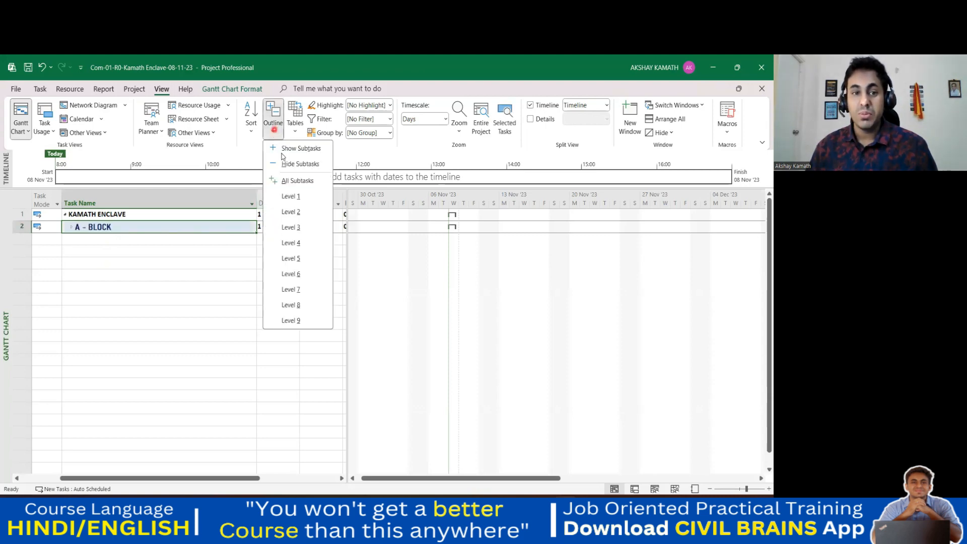
{"action": "left_click", "coordinate": [291, 228]}
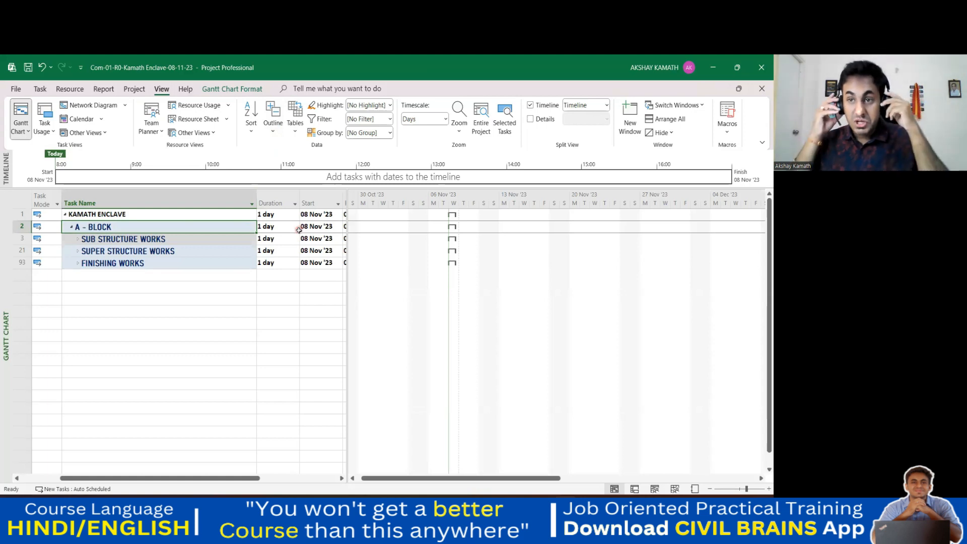
- Show the outline at Level 4, widen the Task Name column further and check the floors down to EXTERNAL FINISHING & COMMON AREA
{"action": "left_click", "coordinate": [273, 129]}
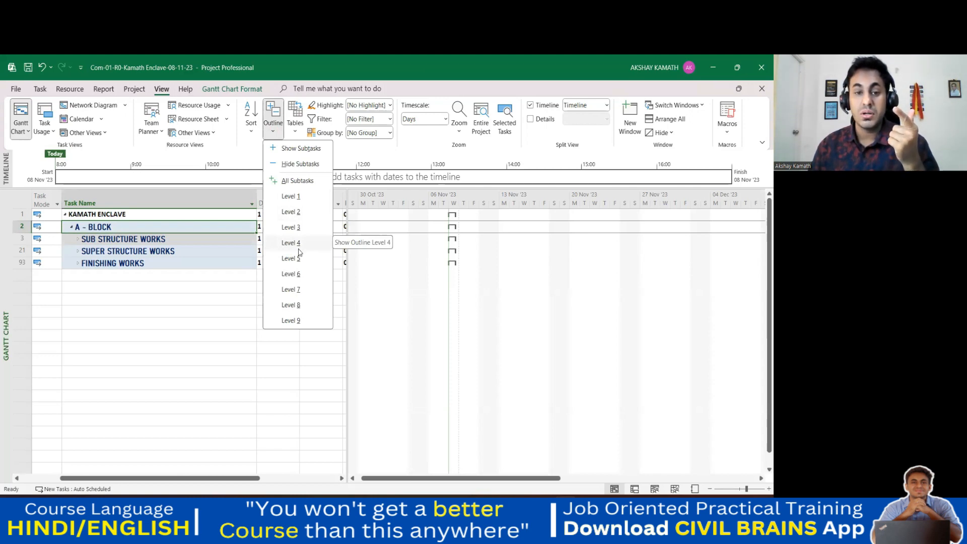
{"action": "left_click", "coordinate": [291, 243]}
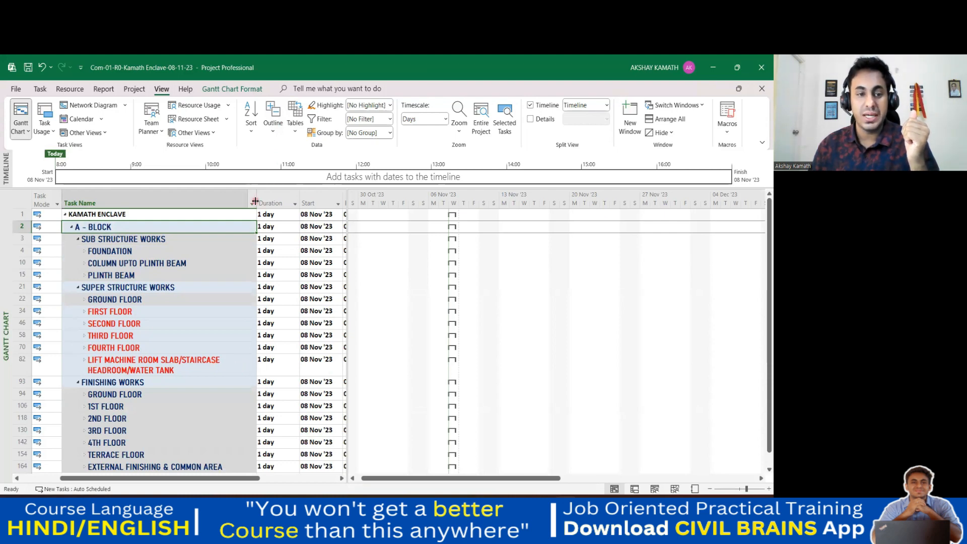
{"action": "left_click_drag", "start_coordinate": [256, 203], "coordinate": [276, 203]}
{"action": "scroll", "coordinate": [195, 297], "scroll_direction": "down", "scroll_amount": 3}
{"action": "scroll", "coordinate": [199, 362], "scroll_direction": "down", "scroll_amount": 1}
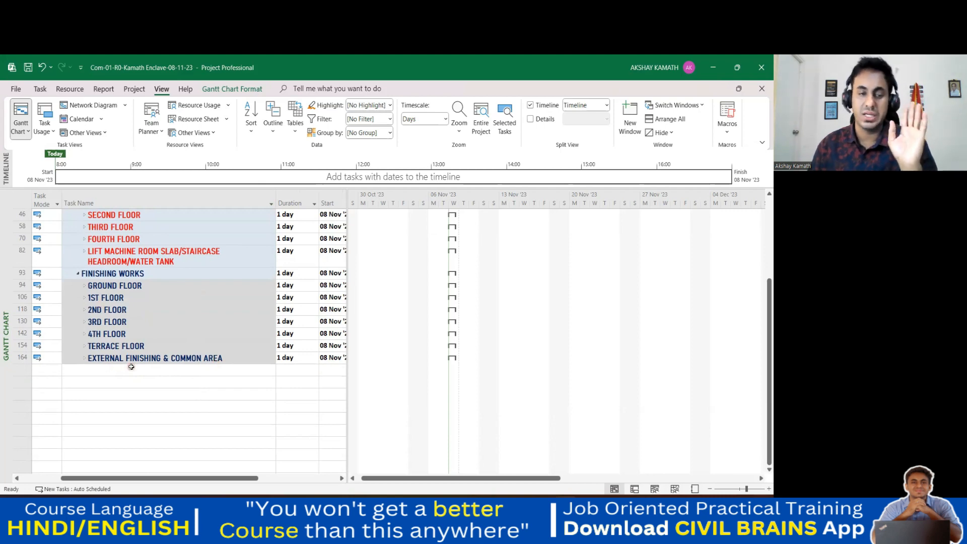
{"action": "scroll", "coordinate": [175, 359], "scroll_direction": "up", "scroll_amount": 3}
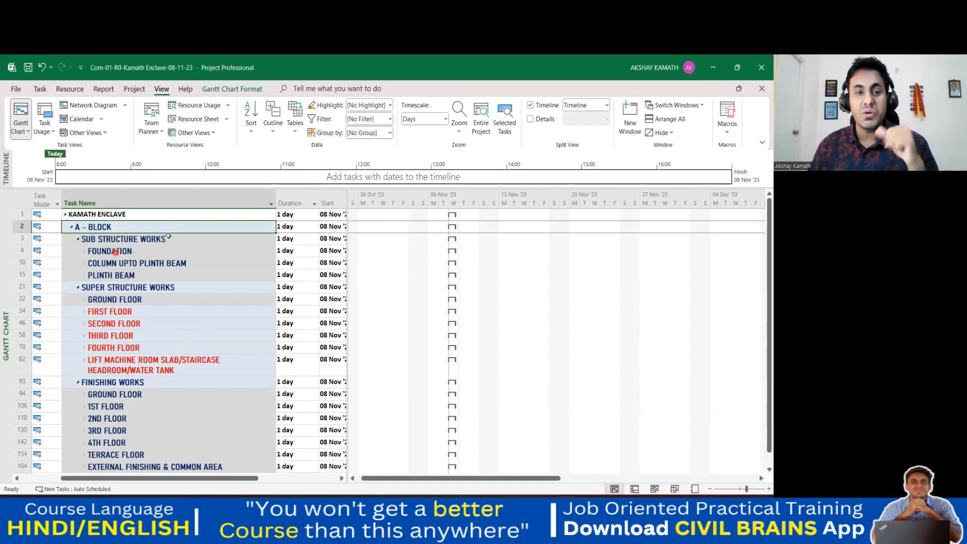
{"action": "left_click", "coordinate": [275, 129]}
{"action": "left_click", "coordinate": [289, 242]}
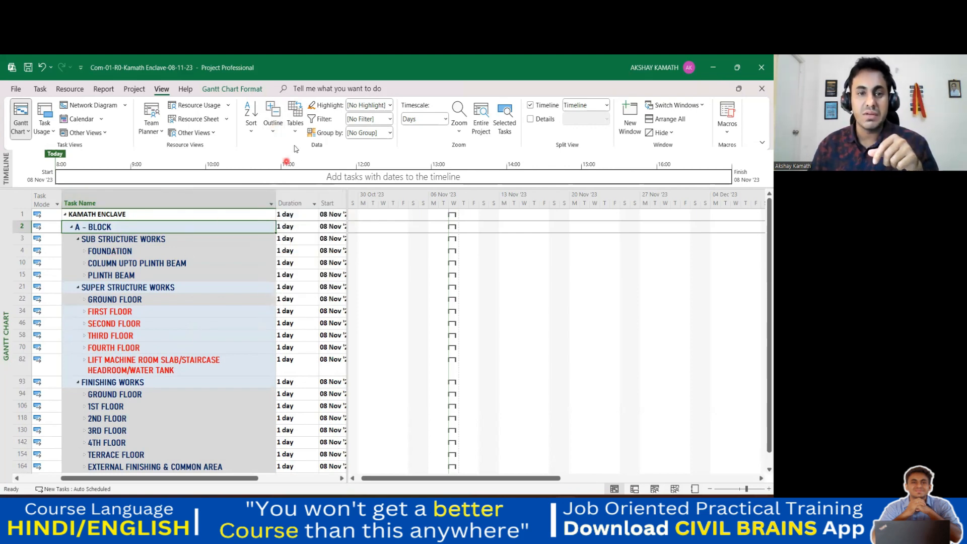
- Show the outline at Level 5 and review the activities from FOUNDATION down to the start of FINISHING WORKS
{"action": "left_click", "coordinate": [279, 132]}
{"action": "left_click", "coordinate": [296, 257]}
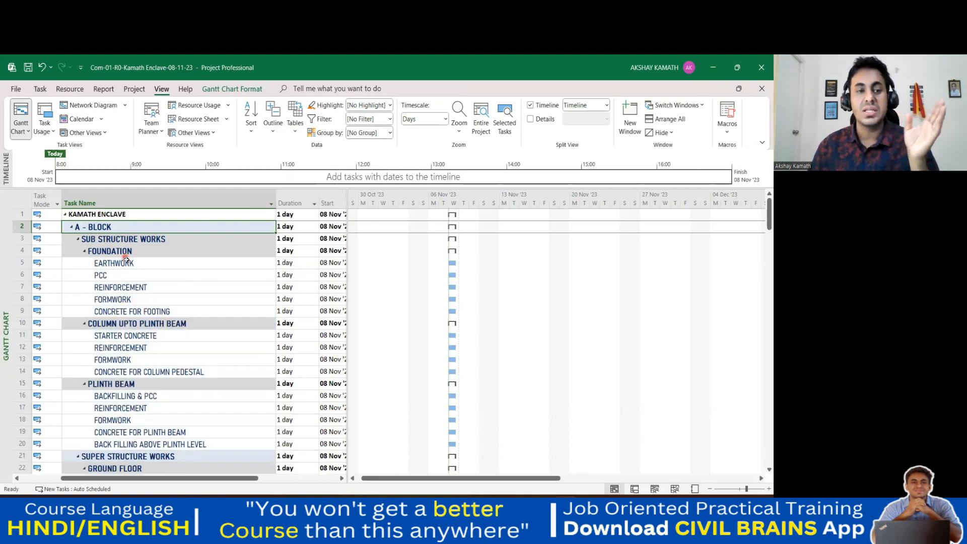
{"action": "scroll", "coordinate": [125, 298], "scroll_direction": "down", "scroll_amount": 1}
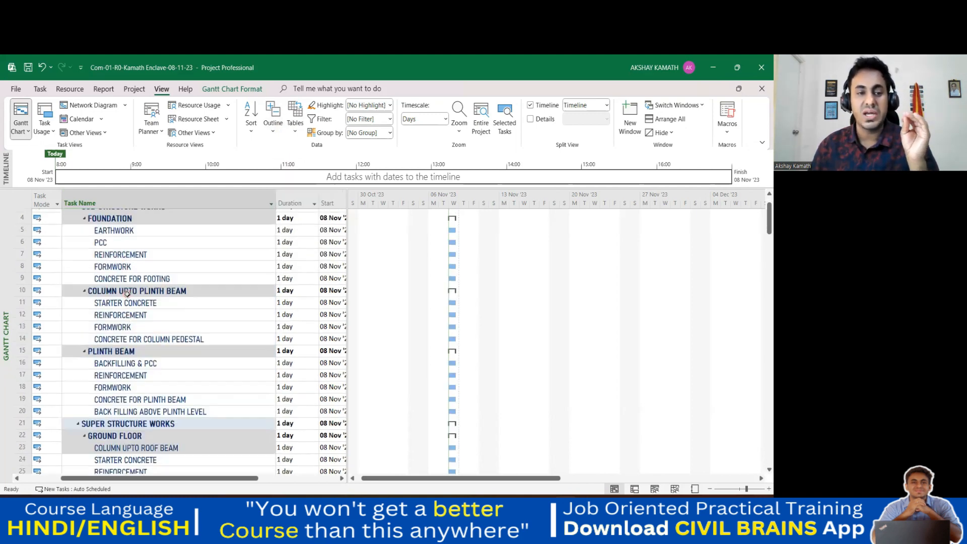
{"action": "scroll", "coordinate": [158, 287], "scroll_direction": "down", "scroll_amount": 3}
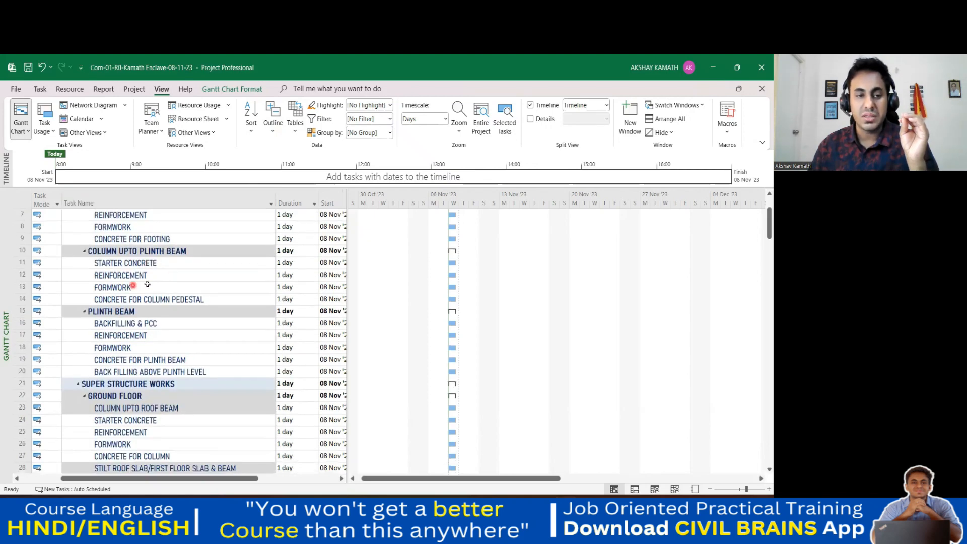
{"action": "scroll", "coordinate": [134, 263], "scroll_direction": "down", "scroll_amount": 2}
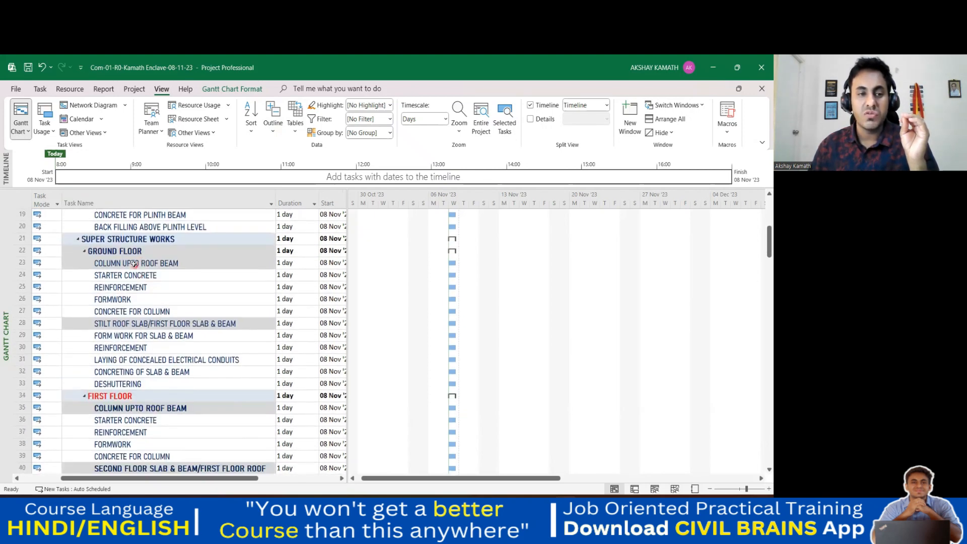
{"action": "scroll", "coordinate": [129, 307], "scroll_direction": "down", "scroll_amount": 4}
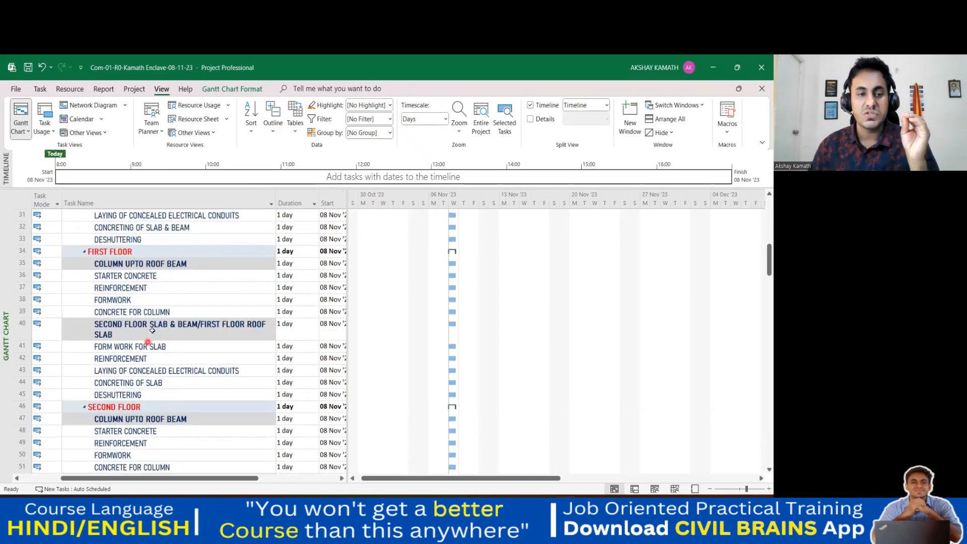
{"action": "scroll", "coordinate": [117, 348], "scroll_direction": "down", "scroll_amount": 5}
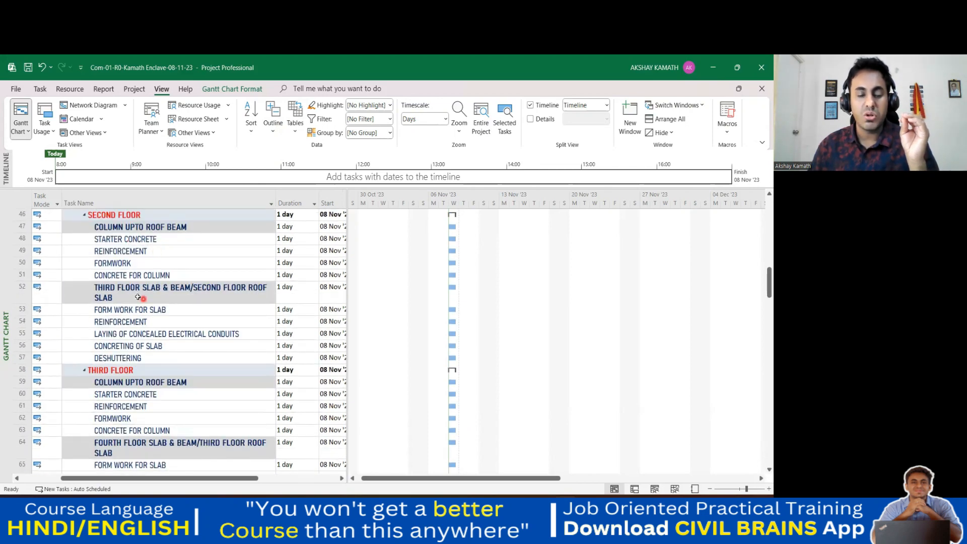
{"action": "scroll", "coordinate": [137, 297], "scroll_direction": "down", "scroll_amount": 9}
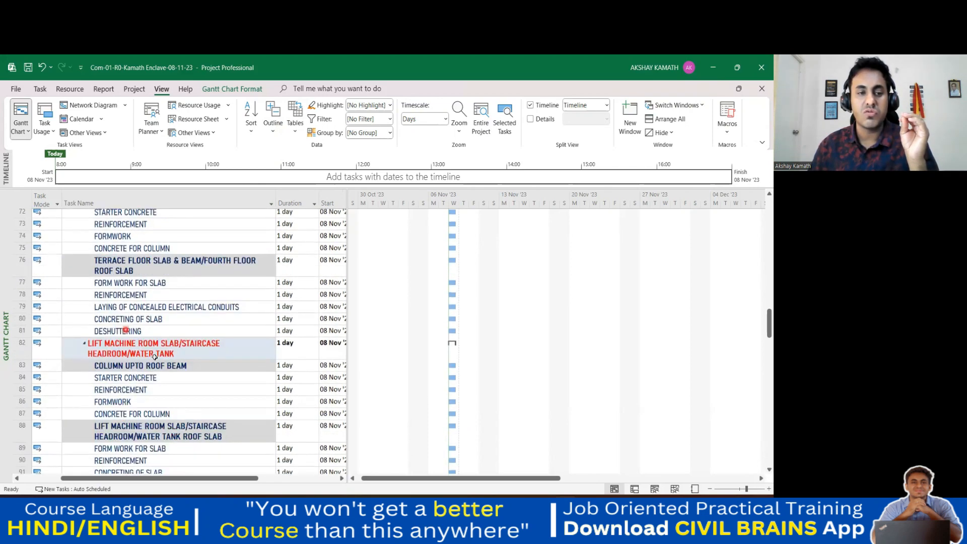
{"action": "scroll", "coordinate": [155, 356], "scroll_direction": "down", "scroll_amount": 1}
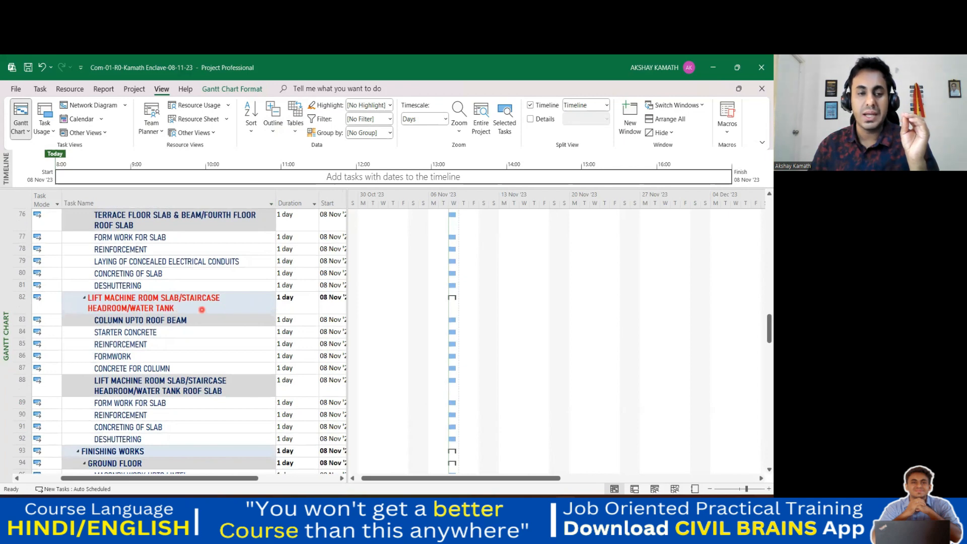
- Review the finishing activities of every floor, from FINISHING WORKS down to Handing of site
{"action": "scroll", "coordinate": [224, 317], "scroll_direction": "down", "scroll_amount": 1}
{"action": "scroll", "coordinate": [132, 347], "scroll_direction": "down", "scroll_amount": 3}
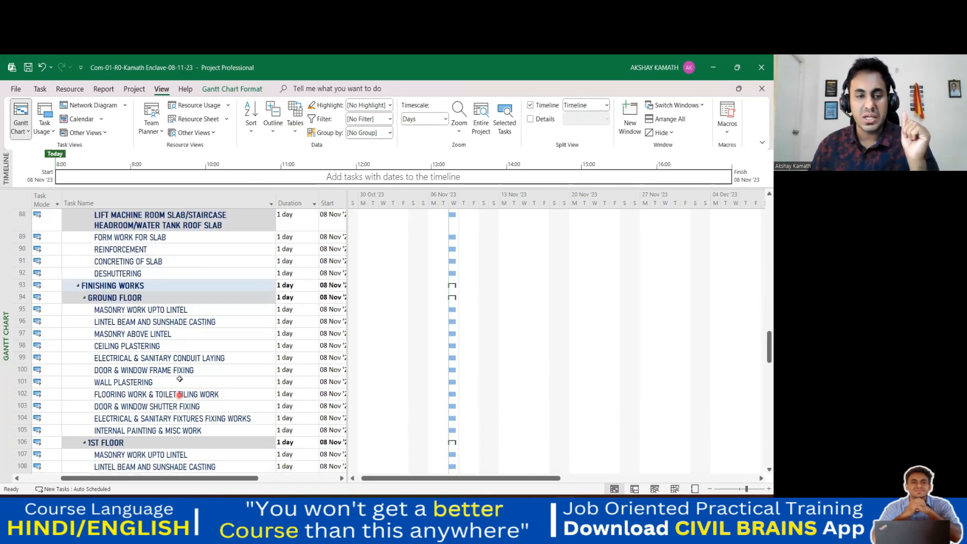
{"action": "scroll", "coordinate": [179, 379], "scroll_direction": "down", "scroll_amount": 4}
{"action": "scroll", "coordinate": [149, 345], "scroll_direction": "down", "scroll_amount": 7}
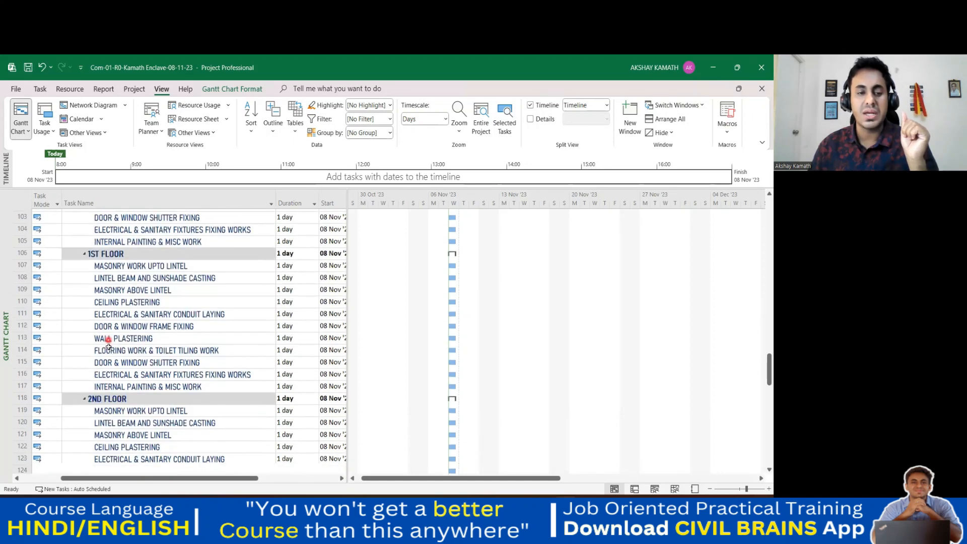
{"action": "scroll", "coordinate": [148, 351], "scroll_direction": "down", "scroll_amount": 8}
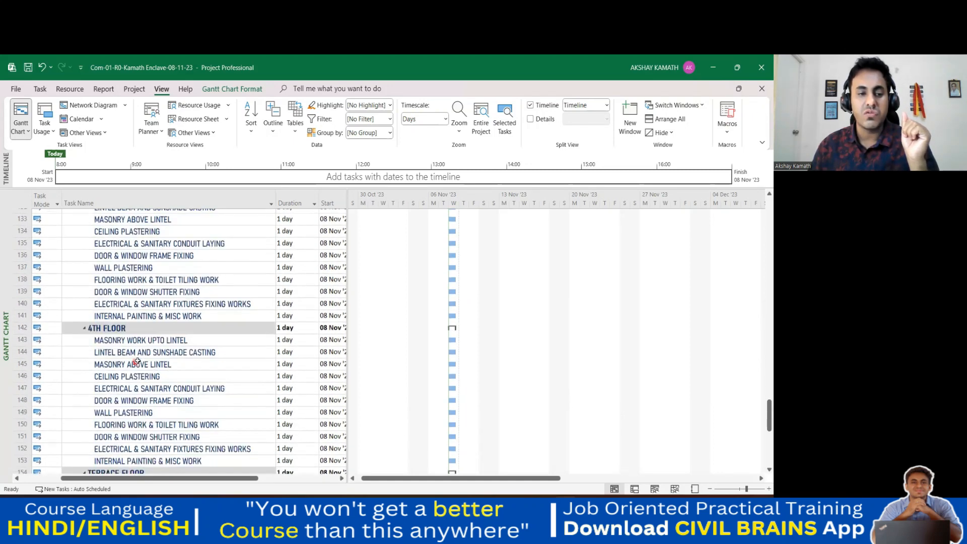
{"action": "scroll", "coordinate": [136, 366], "scroll_direction": "down", "scroll_amount": 3}
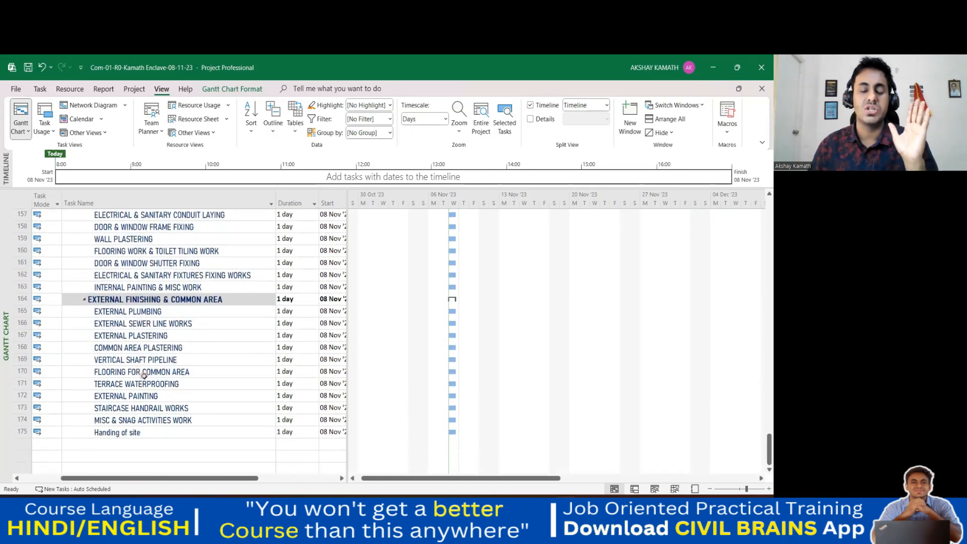
{"action": "scroll", "coordinate": [144, 376], "scroll_direction": "up", "scroll_amount": 20}
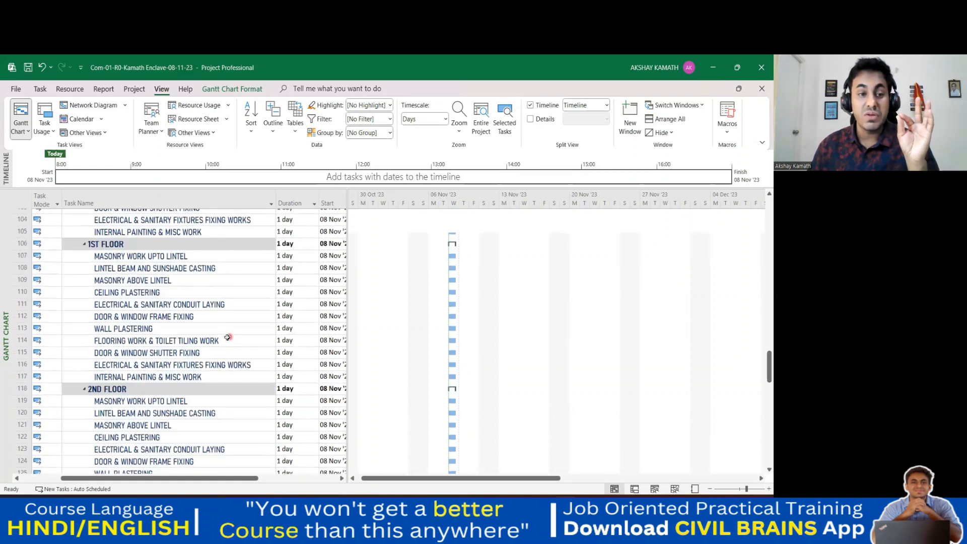
{"action": "scroll", "coordinate": [226, 337], "scroll_direction": "up", "scroll_amount": 7}
- Show the outline at Level 5 again and look through the superstructure floors from the lift machine room back to the plinth beam
{"action": "left_click", "coordinate": [273, 130]}
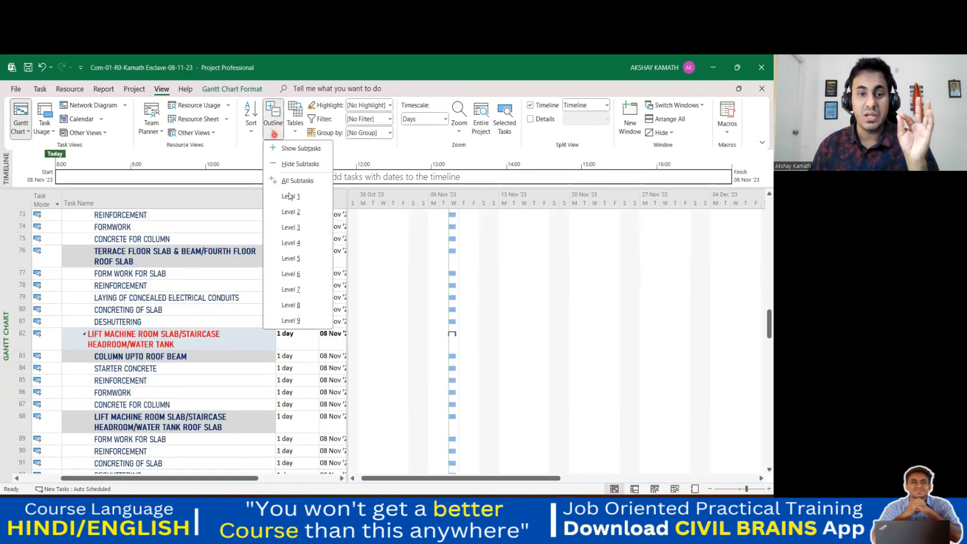
{"action": "left_click", "coordinate": [295, 259]}
{"action": "scroll", "coordinate": [243, 289], "scroll_direction": "up", "scroll_amount": 5}
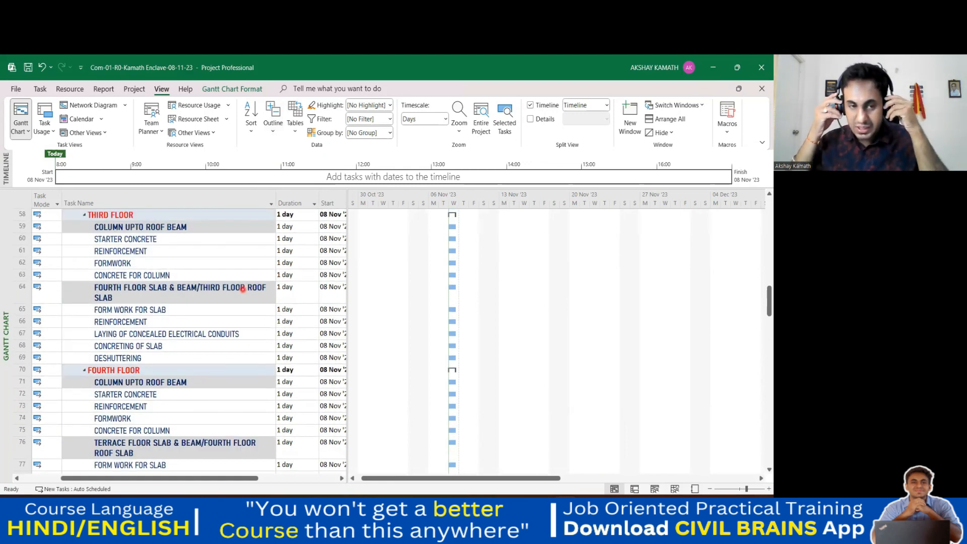
{"action": "scroll", "coordinate": [243, 289], "scroll_direction": "down", "scroll_amount": 6}
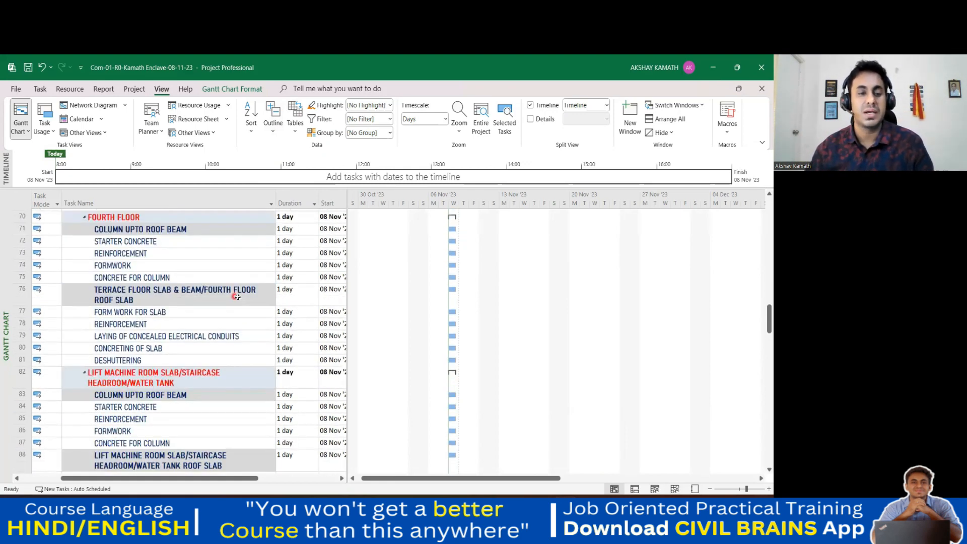
{"action": "scroll", "coordinate": [229, 300], "scroll_direction": "down", "scroll_amount": 2}
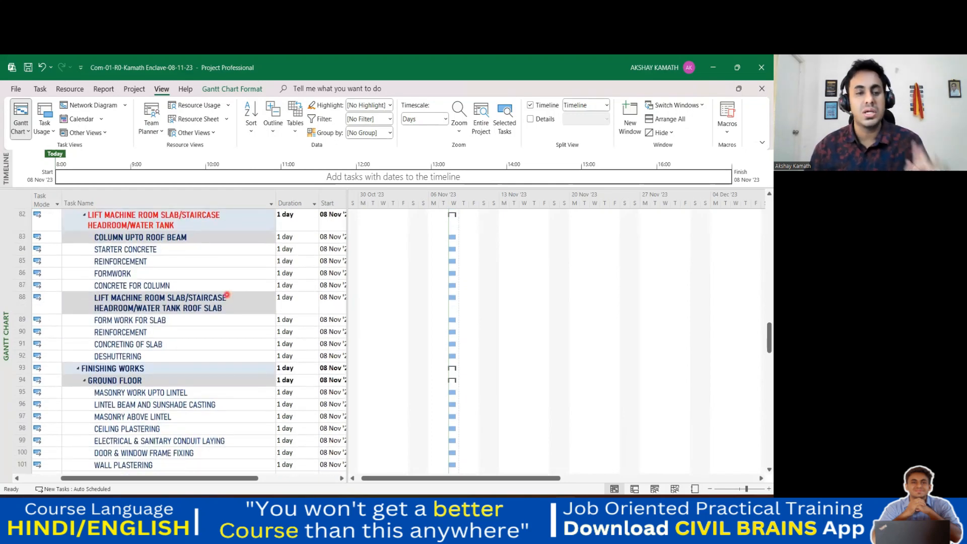
{"action": "scroll", "coordinate": [227, 295], "scroll_direction": "up", "scroll_amount": 7}
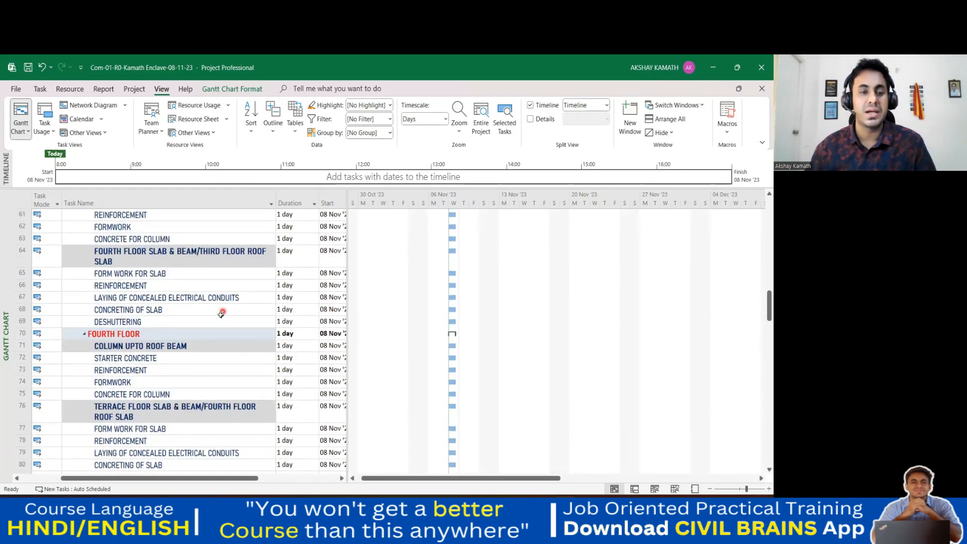
{"action": "scroll", "coordinate": [221, 314], "scroll_direction": "up", "scroll_amount": 8}
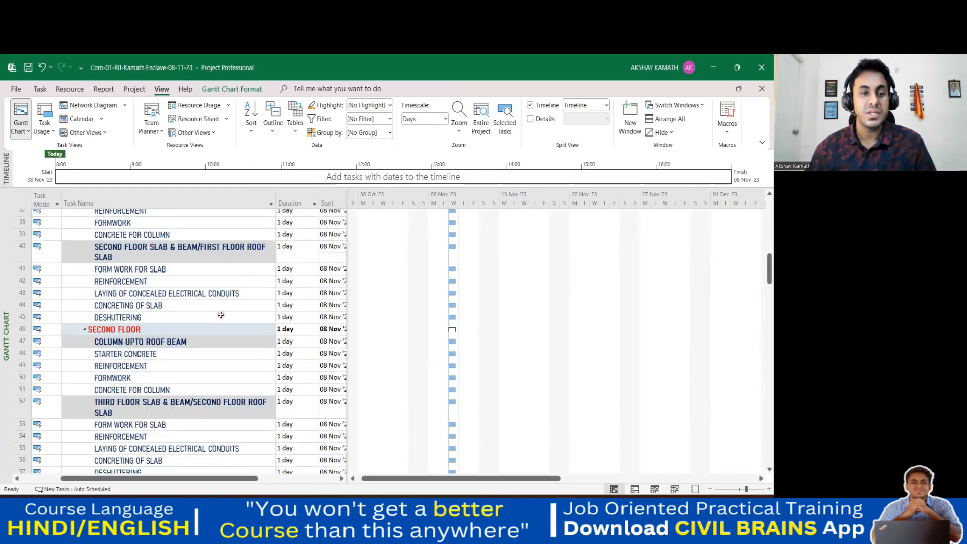
{"action": "scroll", "coordinate": [221, 315], "scroll_direction": "up", "scroll_amount": 9}
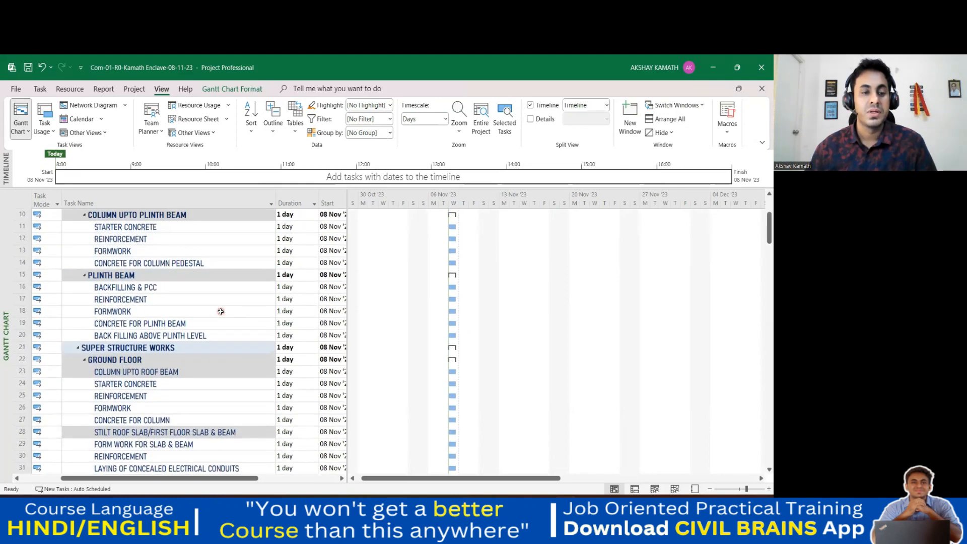
- Examine the activities under the ground floor's COLUMN UPTO ROOF BEAM and STILT ROOF SLAB/FIRST FLOOR SLAB & BEAM for missing indentation
{"action": "scroll", "coordinate": [221, 312], "scroll_direction": "down", "scroll_amount": 2}
{"action": "left_click", "coordinate": [164, 299]}
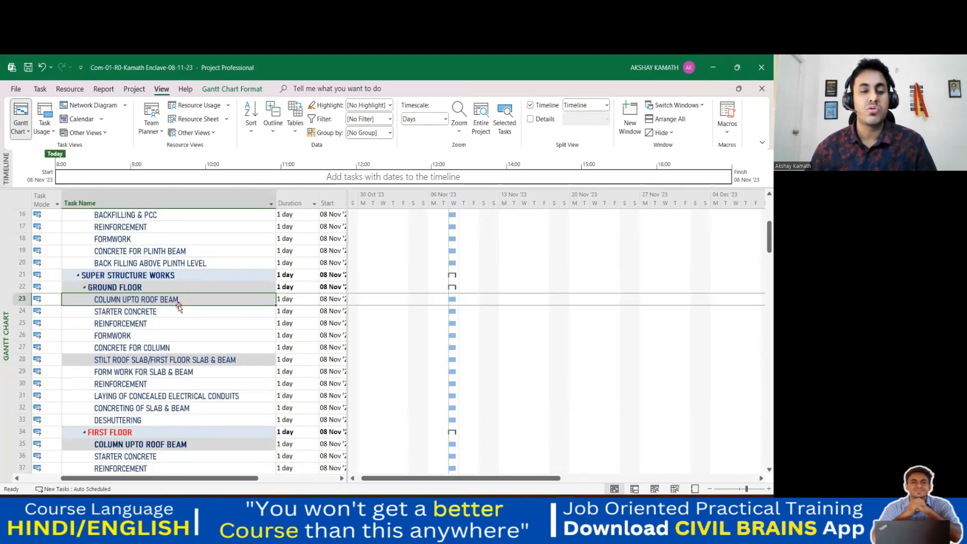
{"action": "left_click_drag", "start_coordinate": [153, 313], "coordinate": [154, 347]}
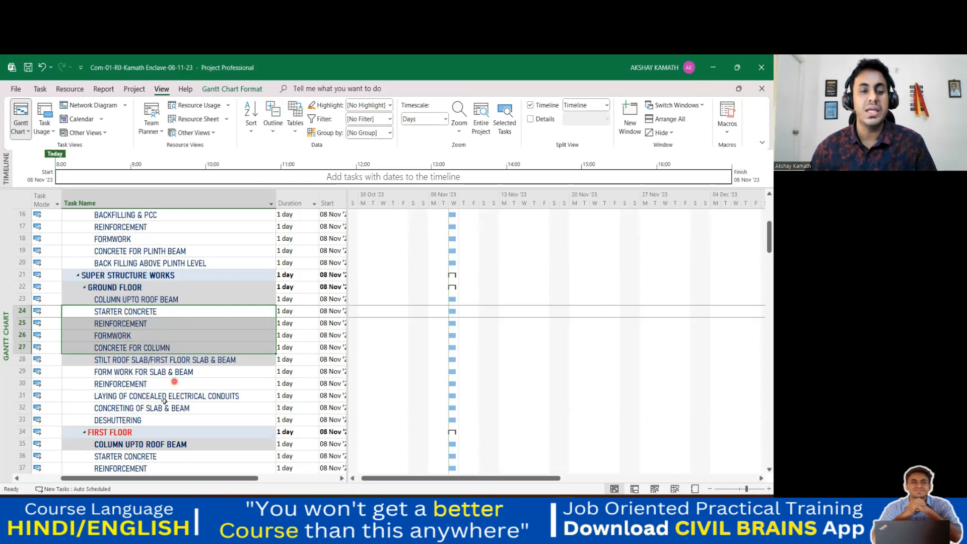
{"action": "left_click", "coordinate": [161, 393], "text": "ctrl"}
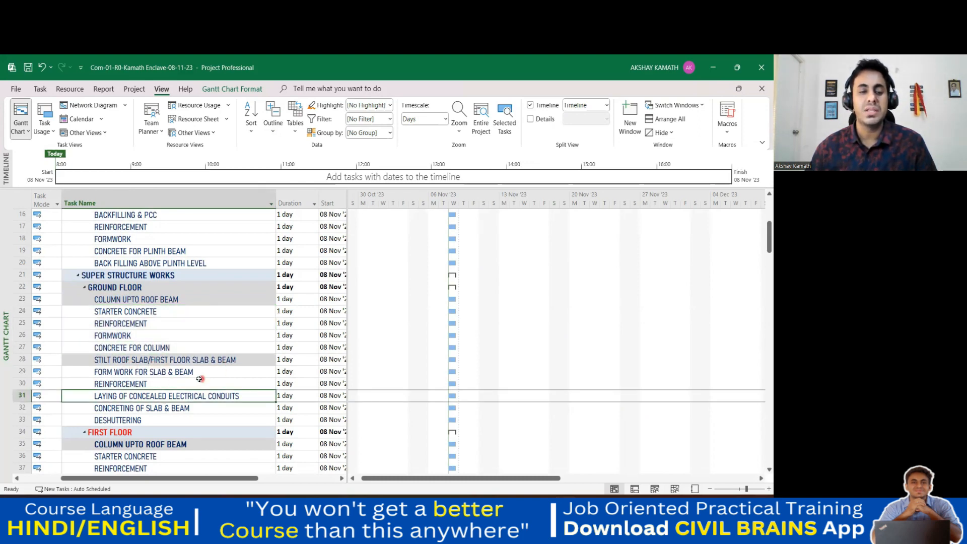
{"action": "left_click_drag", "start_coordinate": [196, 374], "coordinate": [196, 411]}
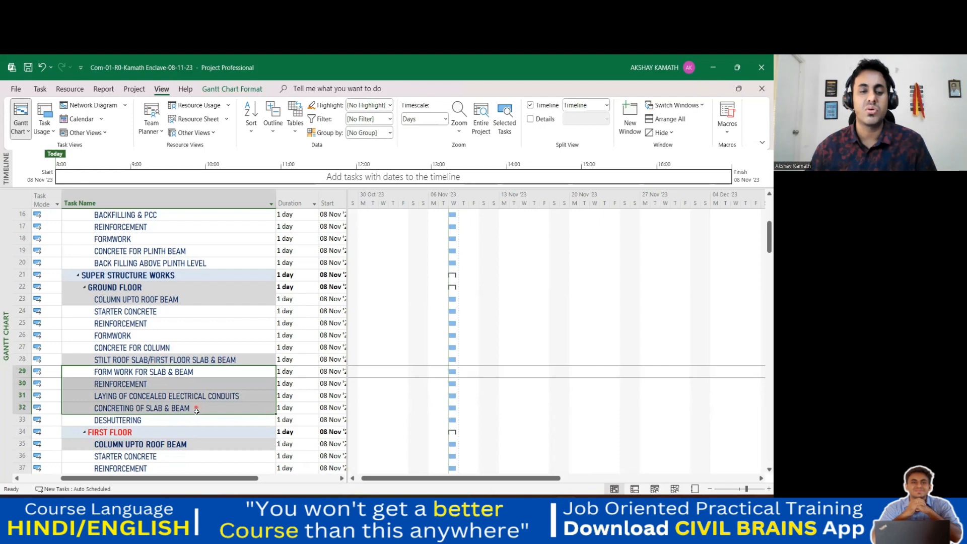
{"action": "left_click", "coordinate": [197, 439]}
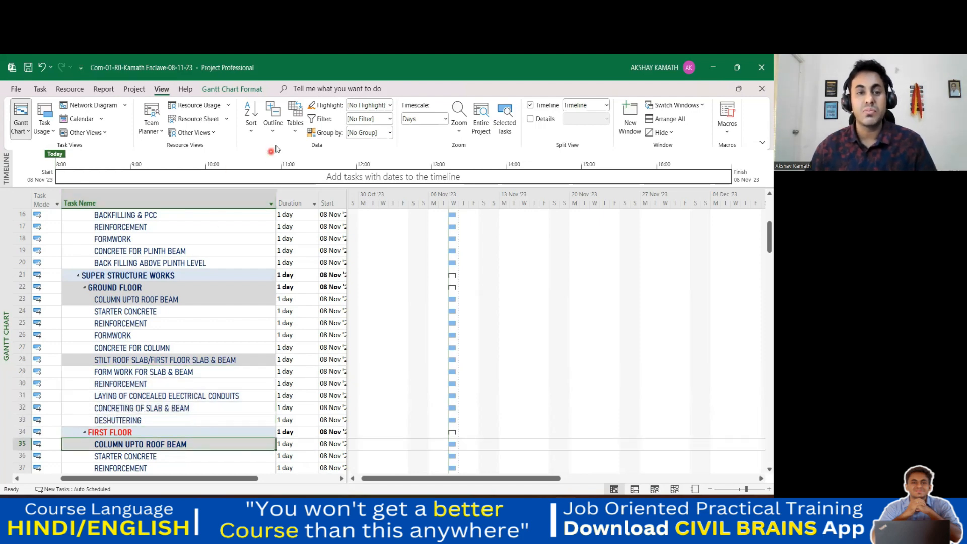
- Show the outline at Level 5, then Level 6, to check whether a deeper level exists
{"action": "left_click", "coordinate": [273, 128]}
{"action": "left_click", "coordinate": [295, 257]}
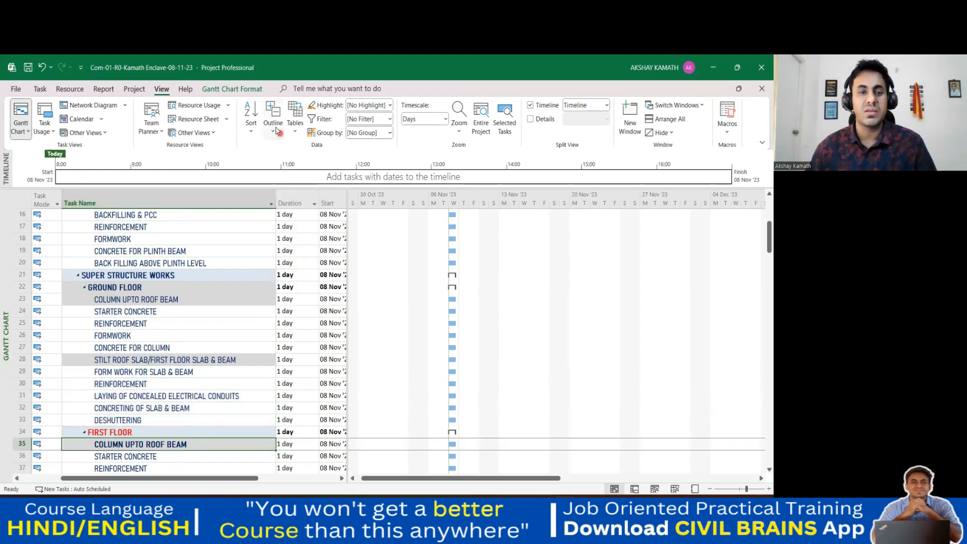
{"action": "left_click", "coordinate": [274, 129]}
{"action": "left_click", "coordinate": [295, 274]}
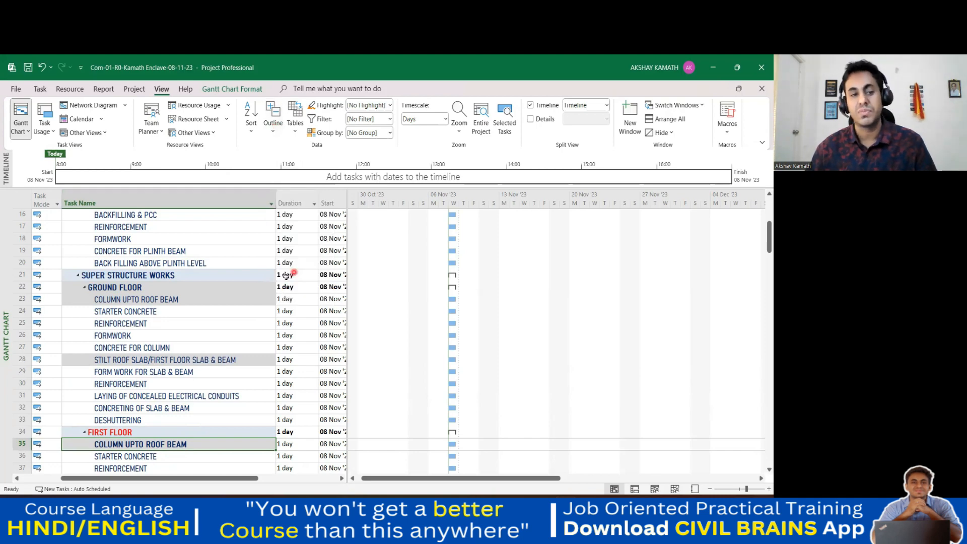
- Indent the ground floor activities STARTER CONCRETE to CONCRETE FOR COLUMN one level under COLUMN UPTO ROOF BEAM
{"action": "left_click", "coordinate": [177, 312]}
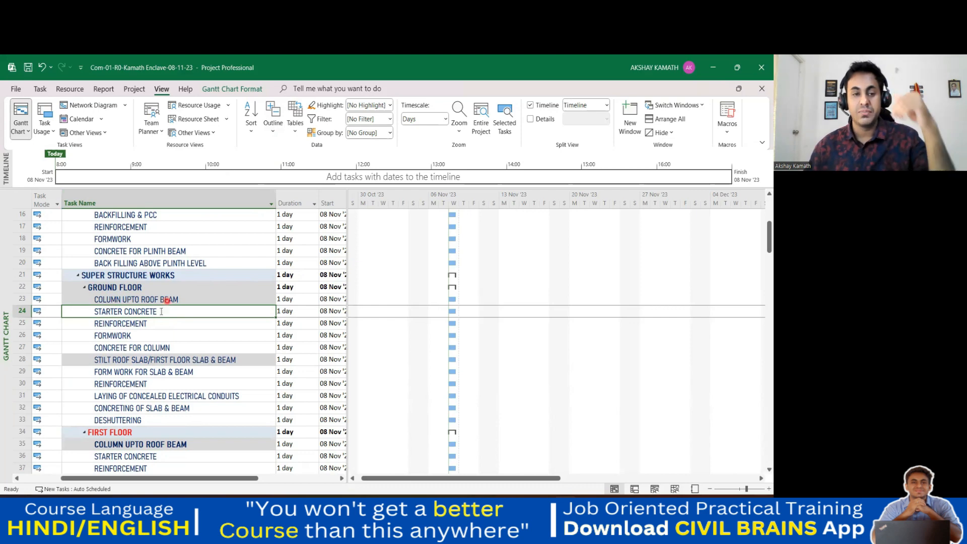
{"action": "left_click_drag", "start_coordinate": [145, 313], "coordinate": [139, 347]}
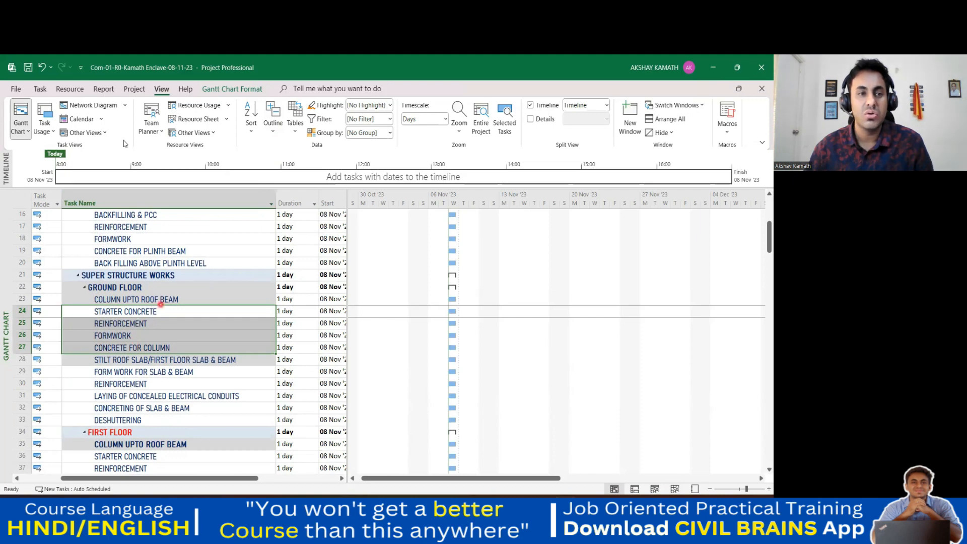
{"action": "left_click", "coordinate": [39, 88]}
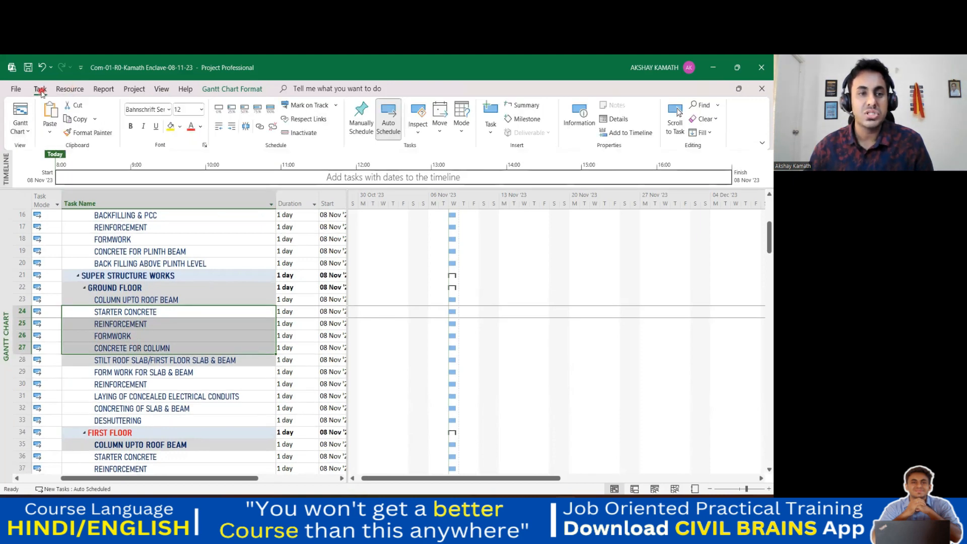
{"action": "left_click", "coordinate": [233, 128]}
{"action": "left_click", "coordinate": [197, 396]}
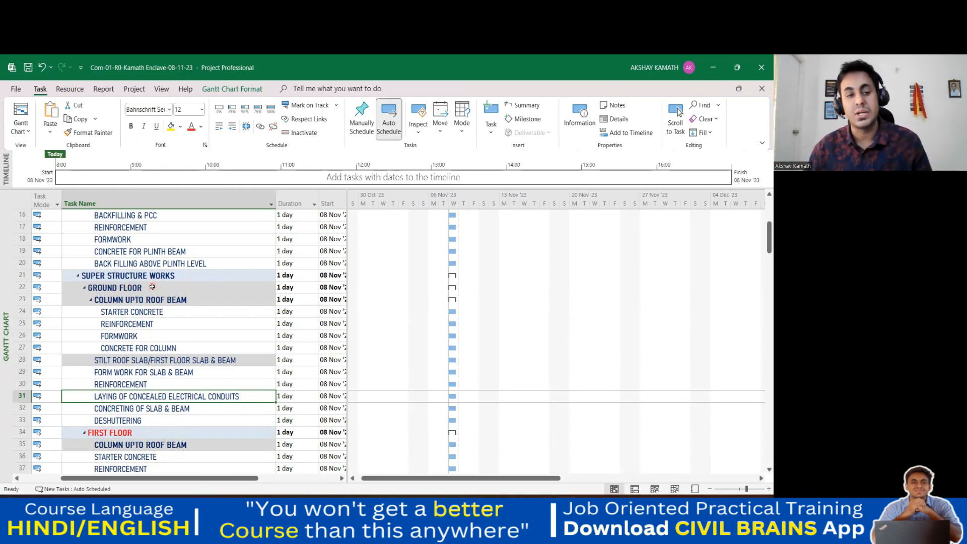
- Rename the ground floor's slab task as FIRST FLOOR SLAB & BEAM
{"action": "scroll", "coordinate": [152, 286], "scroll_direction": "down", "scroll_amount": 2}
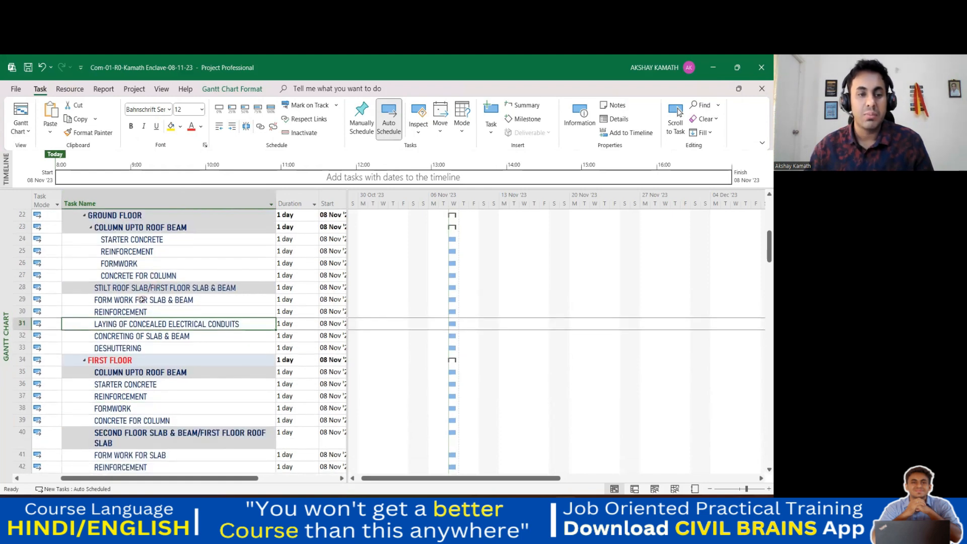
{"action": "scroll", "coordinate": [181, 330], "scroll_direction": "up", "scroll_amount": 1}
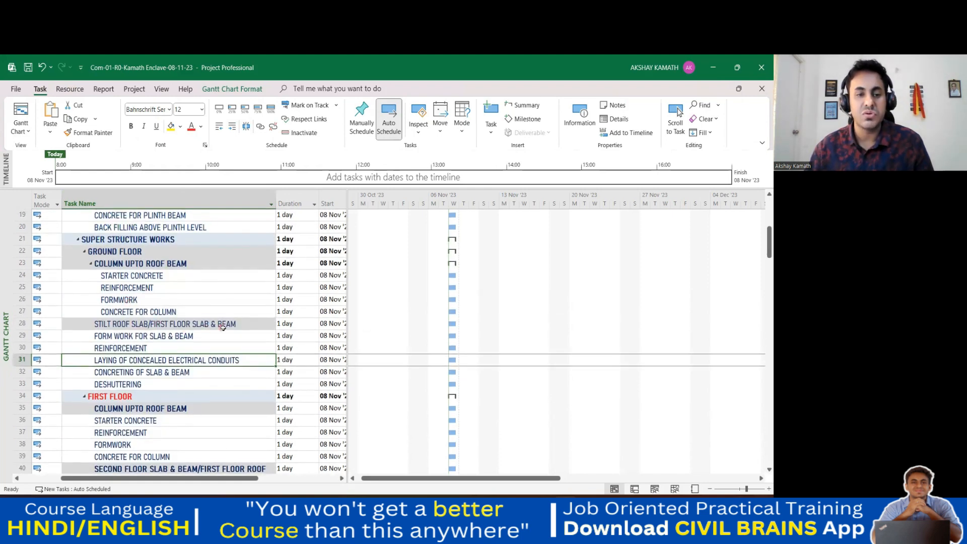
{"action": "left_click", "coordinate": [144, 324]}
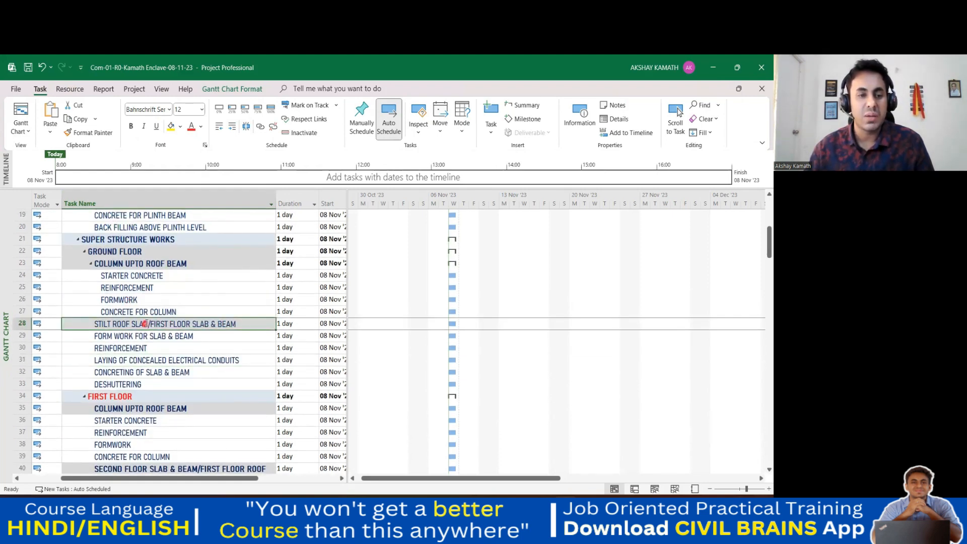
{"action": "left_click", "coordinate": [146, 324]}
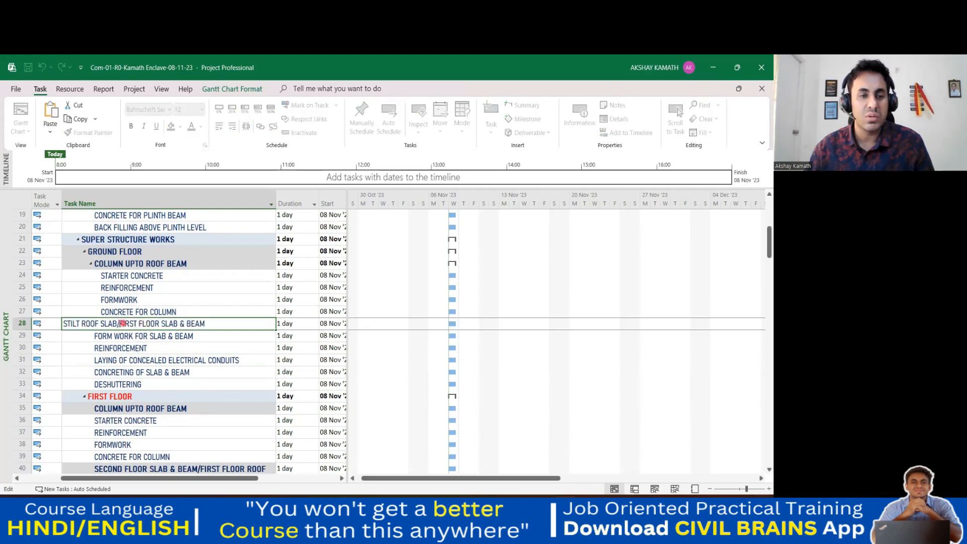
{"action": "left_click_drag", "start_coordinate": [121, 324], "coordinate": [64, 324]}
{"action": "key", "text": "BackSpace"}
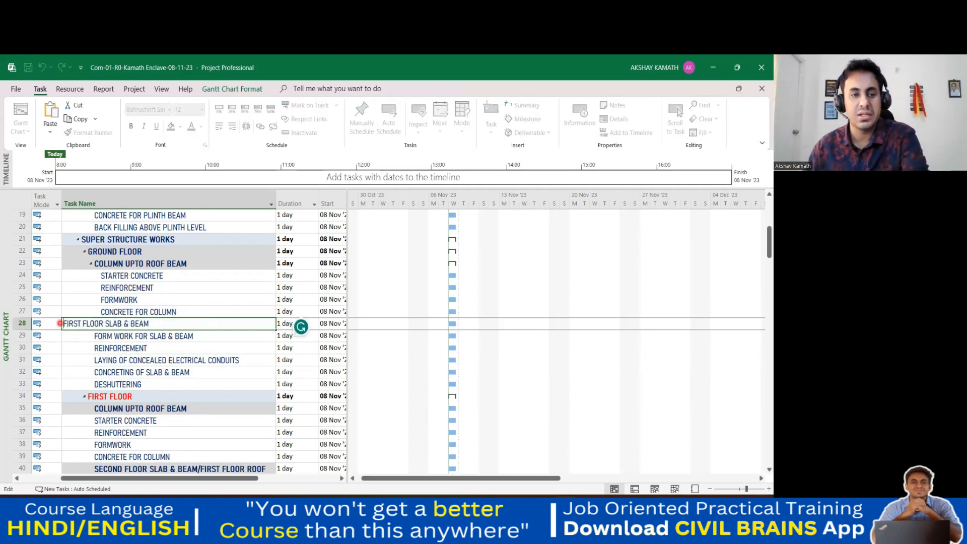
{"action": "left_click", "coordinate": [172, 373]}
- Indent the activities FORM WORK FOR SLAB & BEAM to DESHUTTERING one level under the ground floor's FIRST FLOOR SLAB & BEAM
{"action": "left_click_drag", "start_coordinate": [141, 335], "coordinate": [144, 383]}
{"action": "left_click", "coordinate": [232, 127]}
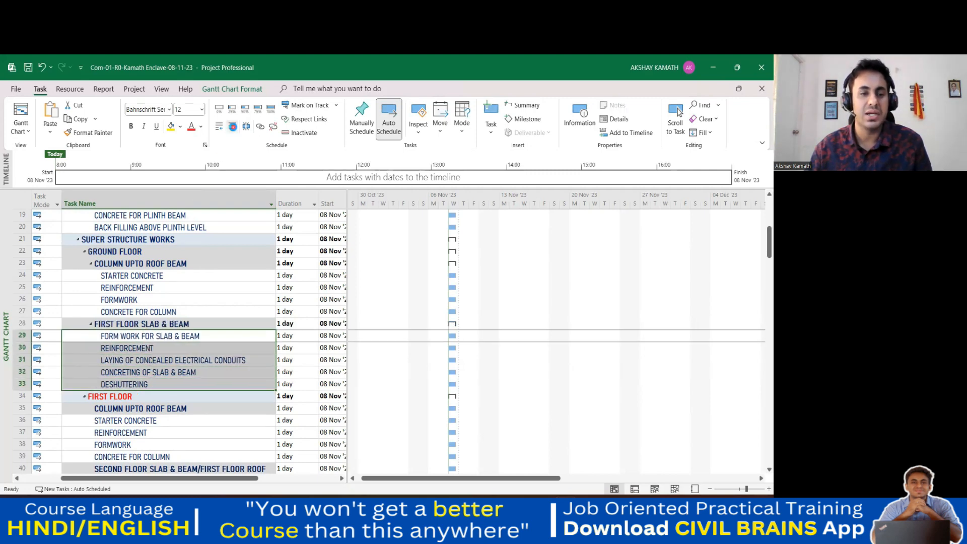
{"action": "left_click", "coordinate": [218, 407]}
- Indent the first floor activities STARTER CONCRETE to CONCRETE FOR COLUMN one level under COLUMN UPTO ROOF BEAM
{"action": "scroll", "coordinate": [167, 372], "scroll_direction": "down", "scroll_amount": 2}
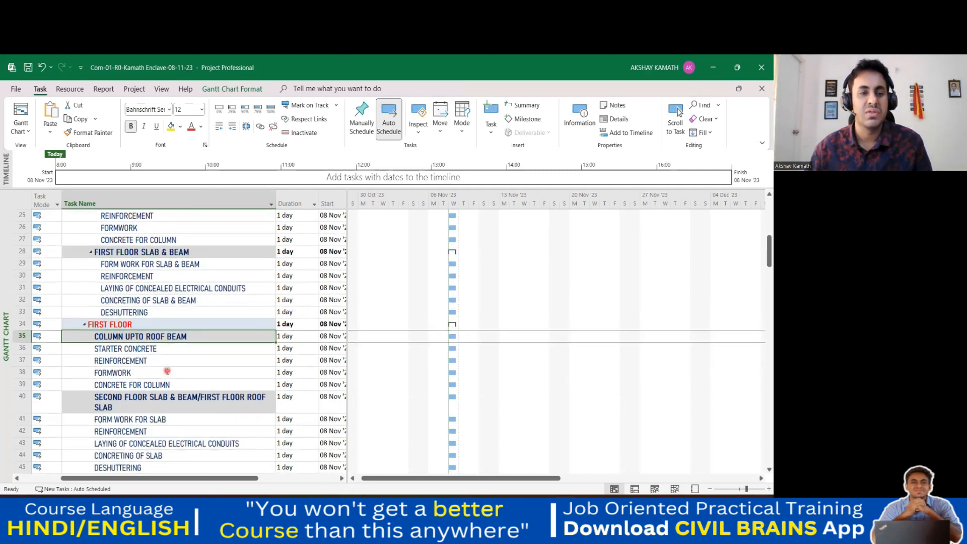
{"action": "scroll", "coordinate": [167, 371], "scroll_direction": "down", "scroll_amount": 2}
{"action": "left_click_drag", "start_coordinate": [136, 275], "coordinate": [139, 309]}
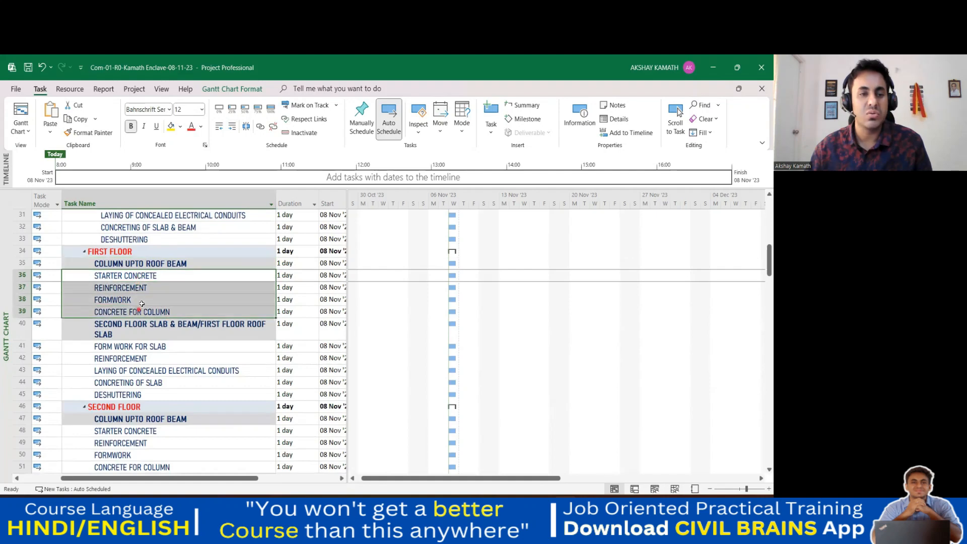
{"action": "left_click", "coordinate": [232, 128]}
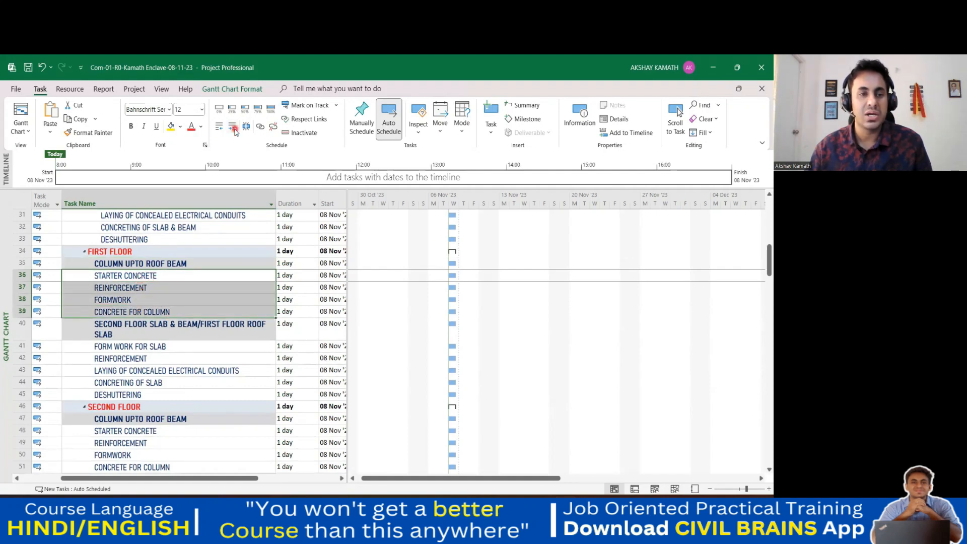
{"action": "left_click", "coordinate": [182, 406]}
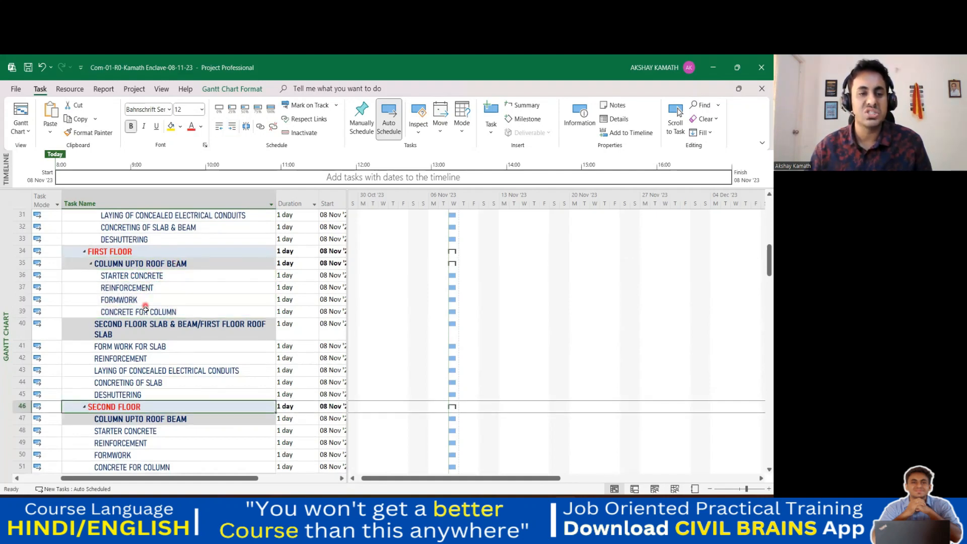
- Indent the first floor activities FORM WORK FOR SLAB to DESHUTTERING one level under SECOND FLOOR SLAB & BEAM/FIRST FLOOR ROOF SLAB
{"action": "scroll", "coordinate": [145, 317], "scroll_direction": "down", "scroll_amount": 1}
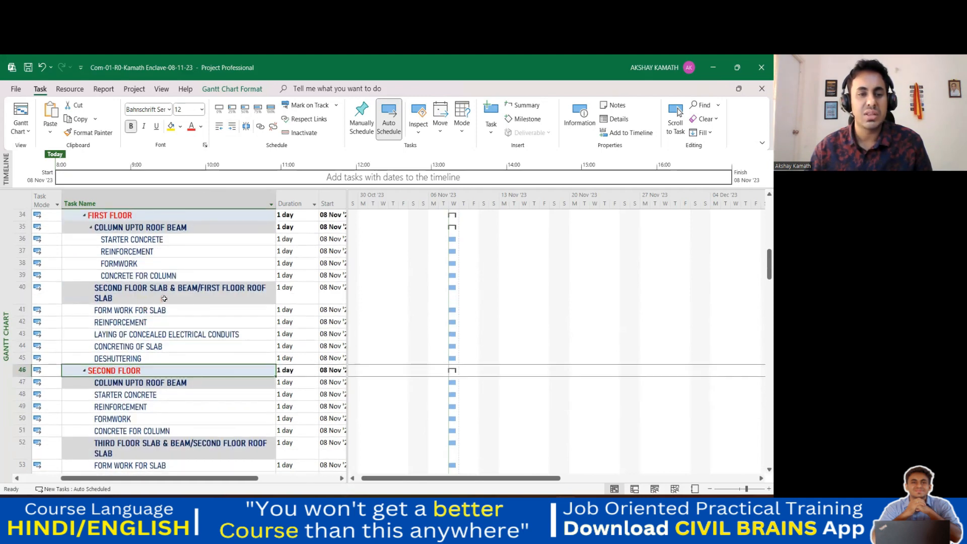
{"action": "left_click", "coordinate": [235, 348]}
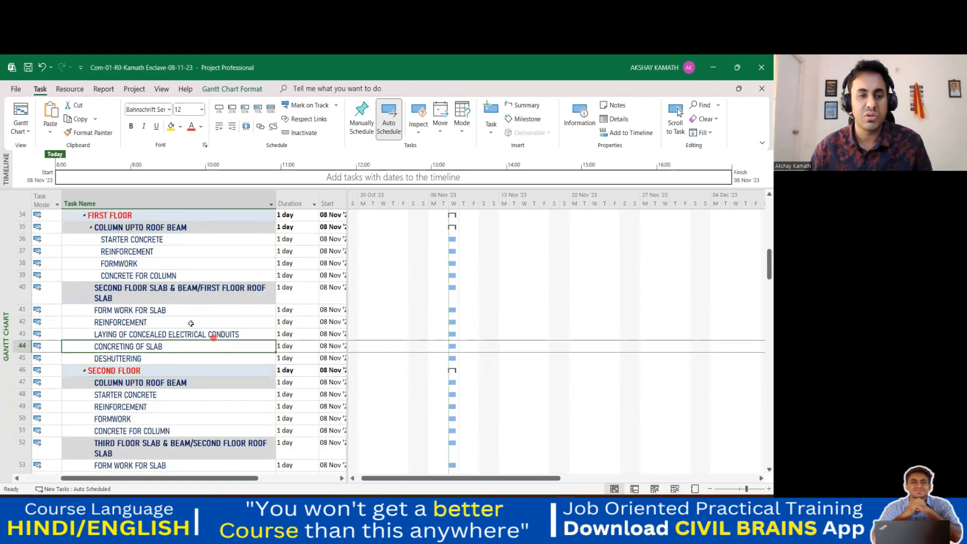
{"action": "left_click_drag", "start_coordinate": [183, 313], "coordinate": [182, 358]}
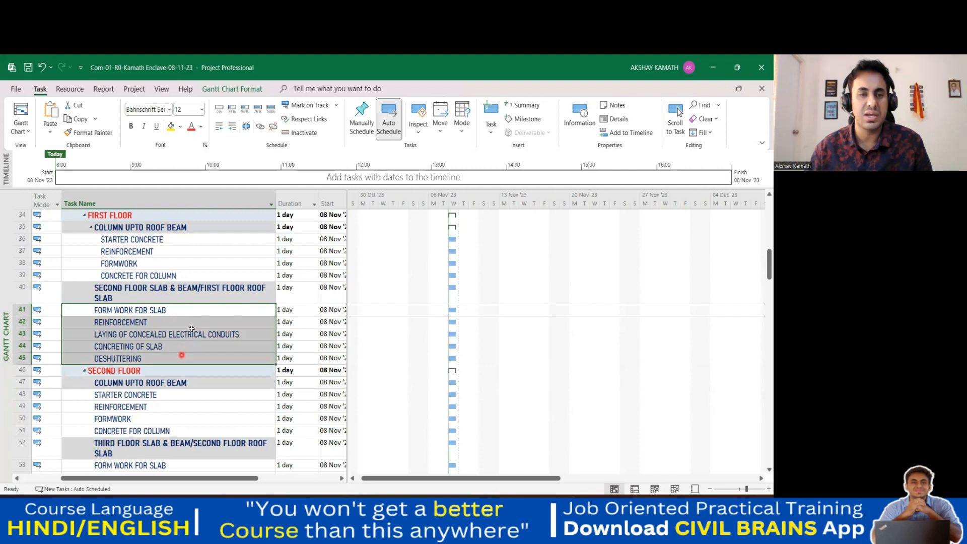
{"action": "left_click", "coordinate": [233, 126]}
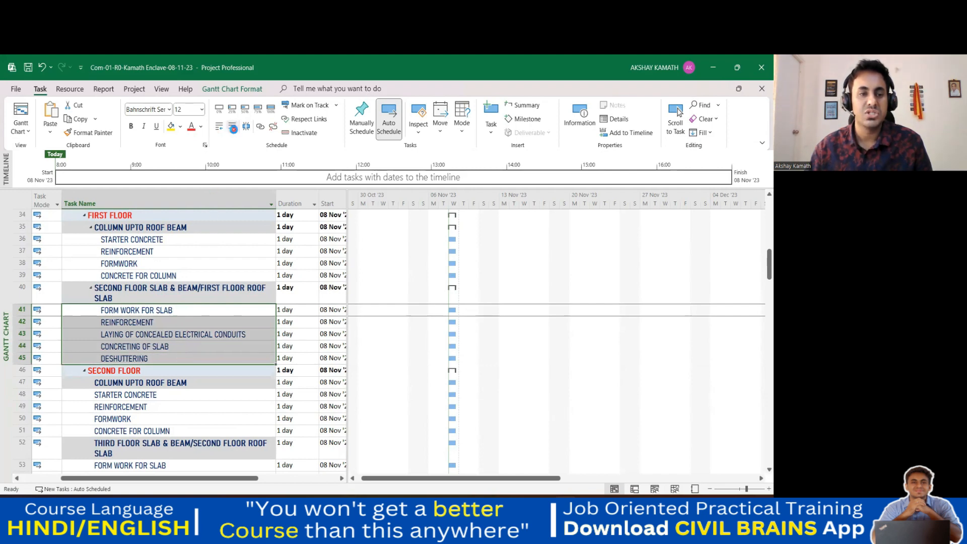
- Indent the second floor's column activities under COLUMN UPTO ROOF BEAM and its slab activities under THIRD FLOOR SLAB & BEAM/SECOND FLOOR ROOF SLAB
{"action": "scroll", "coordinate": [242, 247], "scroll_direction": "down", "scroll_amount": 3}
{"action": "left_click_drag", "start_coordinate": [160, 276], "coordinate": [160, 310]}
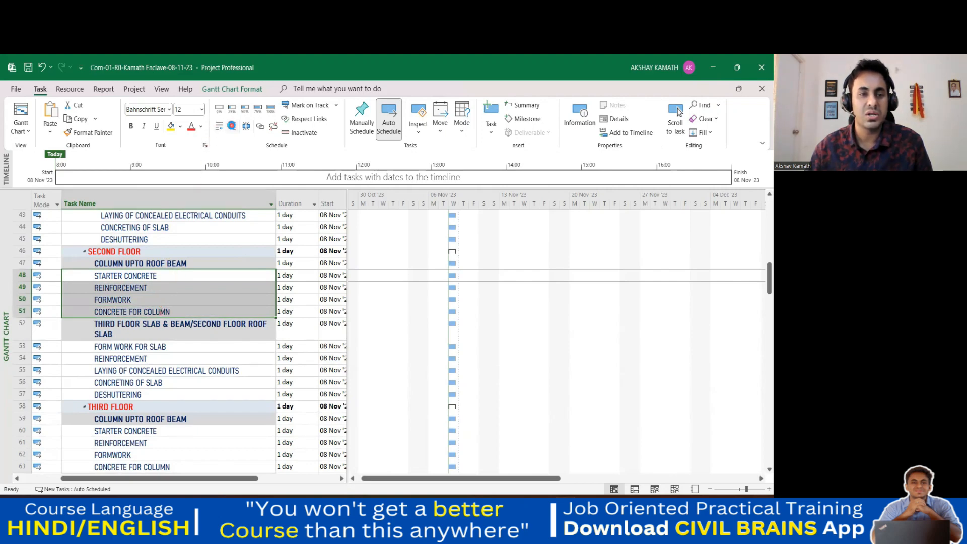
{"action": "left_click", "coordinate": [231, 126]}
{"action": "scroll", "coordinate": [158, 297], "scroll_direction": "down", "scroll_amount": 2}
{"action": "left_click_drag", "start_coordinate": [155, 274], "coordinate": [153, 321]}
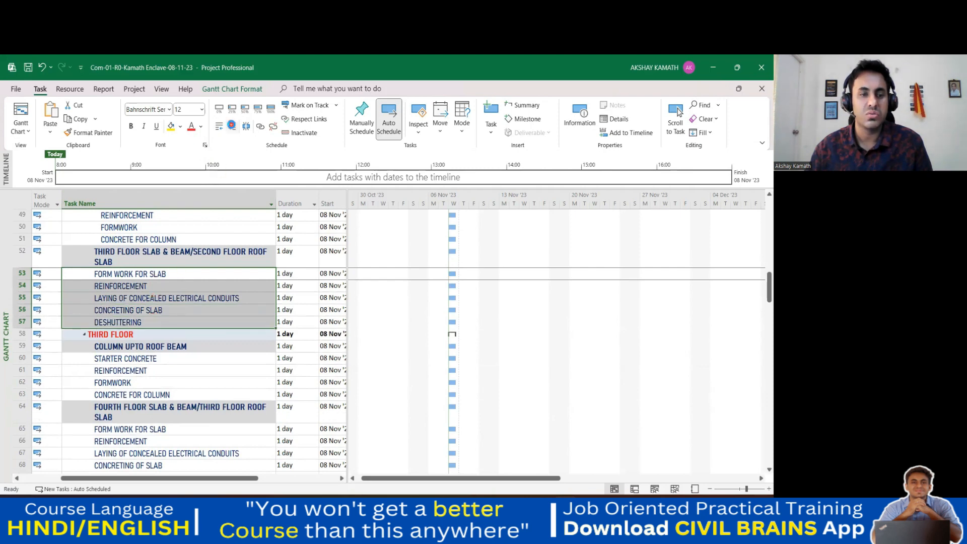
{"action": "left_click", "coordinate": [232, 126]}
- Indent the third floor's column activities under COLUMN UPTO ROOF BEAM and its slab activities under FOURTH FLOOR SLAB & BEAM/THIRD FLOOR ROOF SLAB
{"action": "scroll", "coordinate": [169, 276], "scroll_direction": "down", "scroll_amount": 2}
{"action": "left_click_drag", "start_coordinate": [169, 276], "coordinate": [168, 312]}
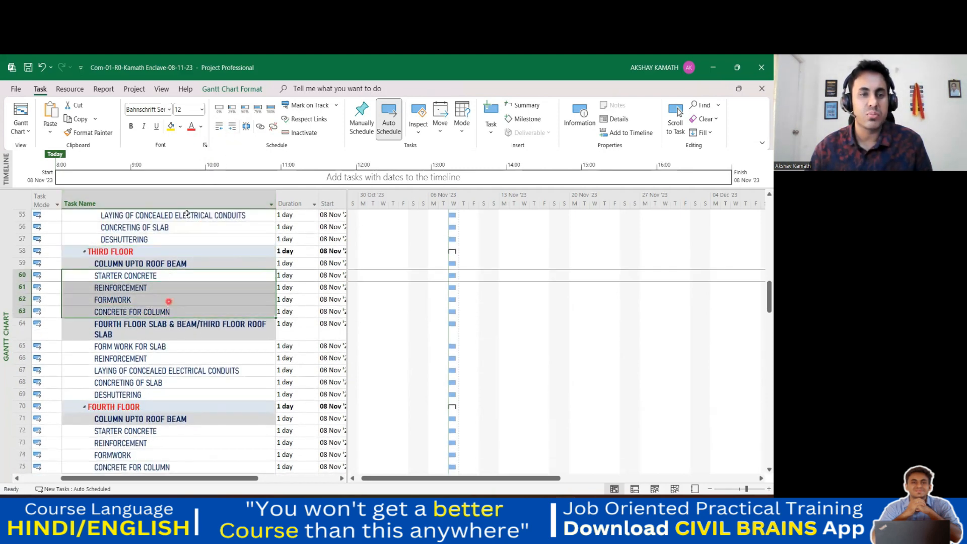
{"action": "left_click", "coordinate": [233, 127]}
{"action": "left_click", "coordinate": [199, 346]}
{"action": "scroll", "coordinate": [194, 334], "scroll_direction": "down", "scroll_amount": 1}
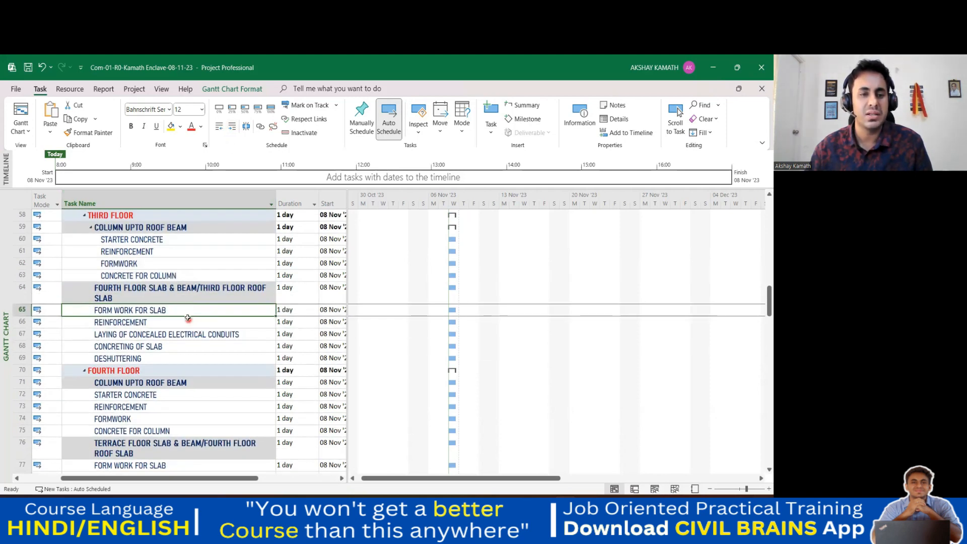
{"action": "left_click_drag", "start_coordinate": [188, 318], "coordinate": [181, 357]}
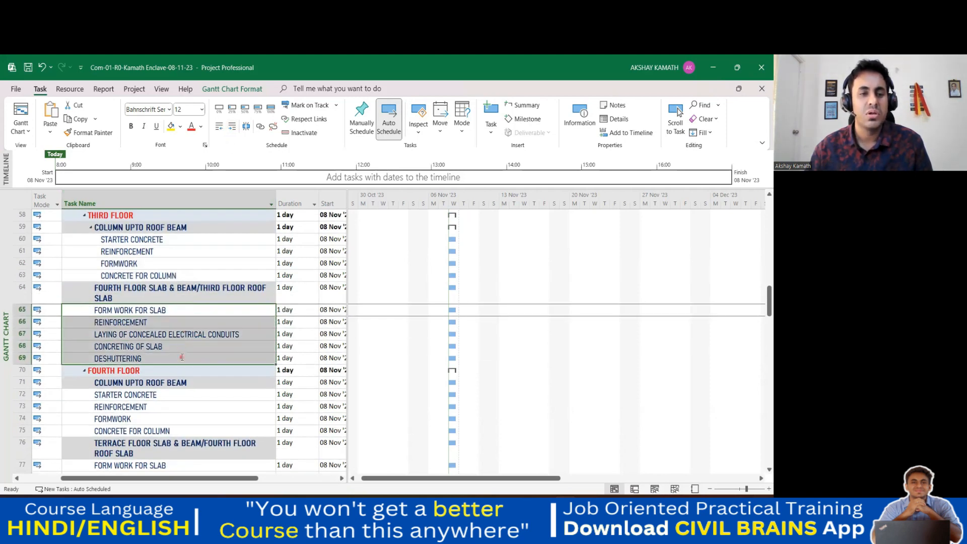
{"action": "left_click", "coordinate": [232, 126]}
- Indent the fourth floor's column activities under COLUMN UPTO ROOF BEAM and its slab activities under TERRACE FLOOR SLAB & BEAM/FOURTH FLOOR ROOF SLAB
{"action": "scroll", "coordinate": [209, 275], "scroll_direction": "down", "scroll_amount": 3}
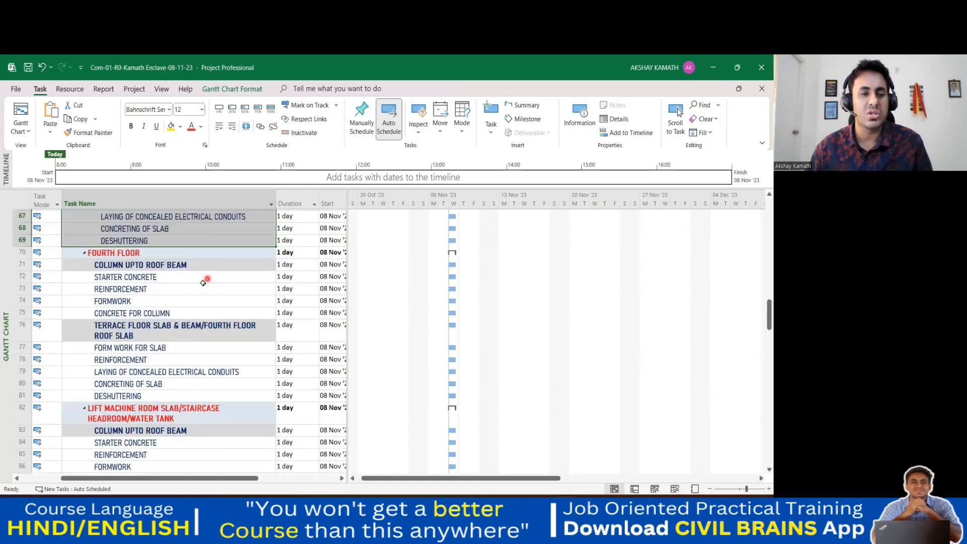
{"action": "left_click", "coordinate": [202, 302]}
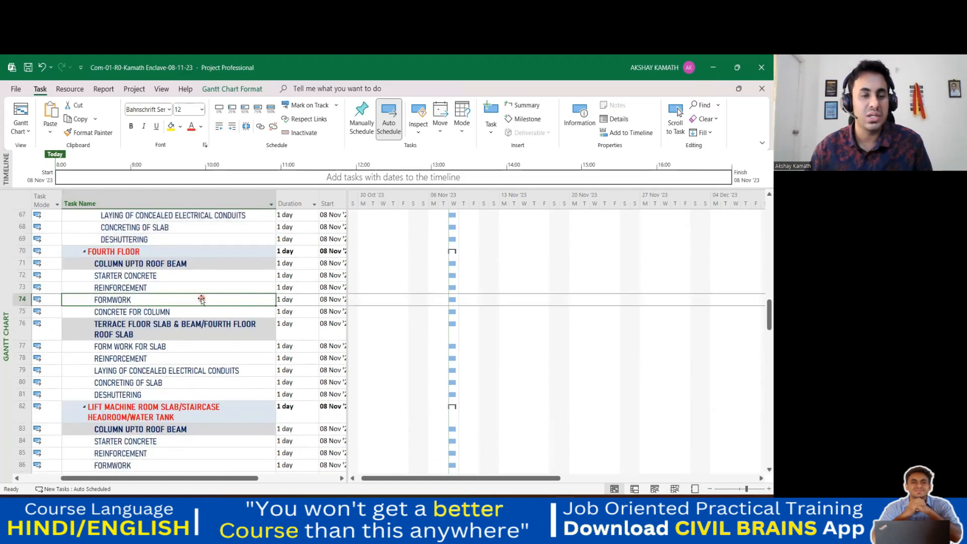
{"action": "left_click_drag", "start_coordinate": [183, 277], "coordinate": [182, 311]}
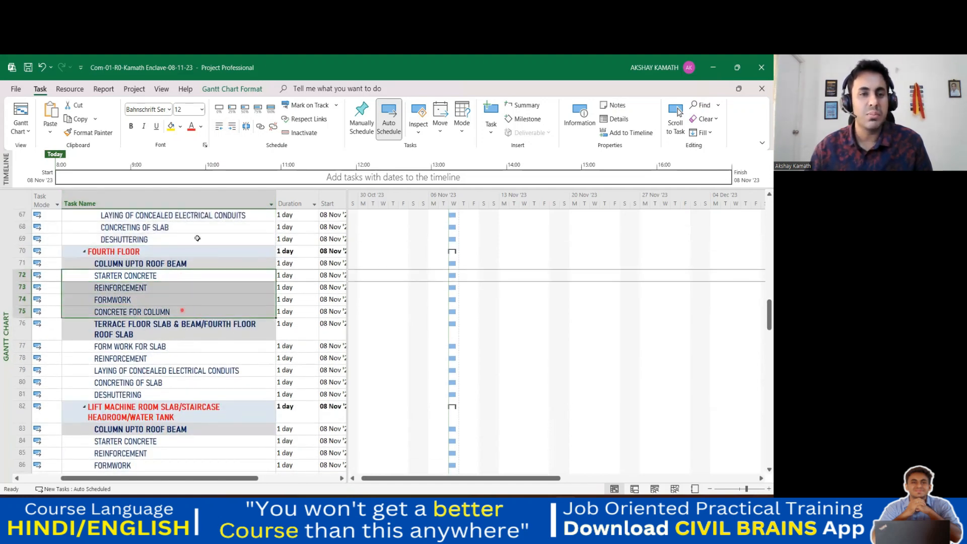
{"action": "left_click", "coordinate": [234, 129]}
{"action": "left_click", "coordinate": [212, 359]}
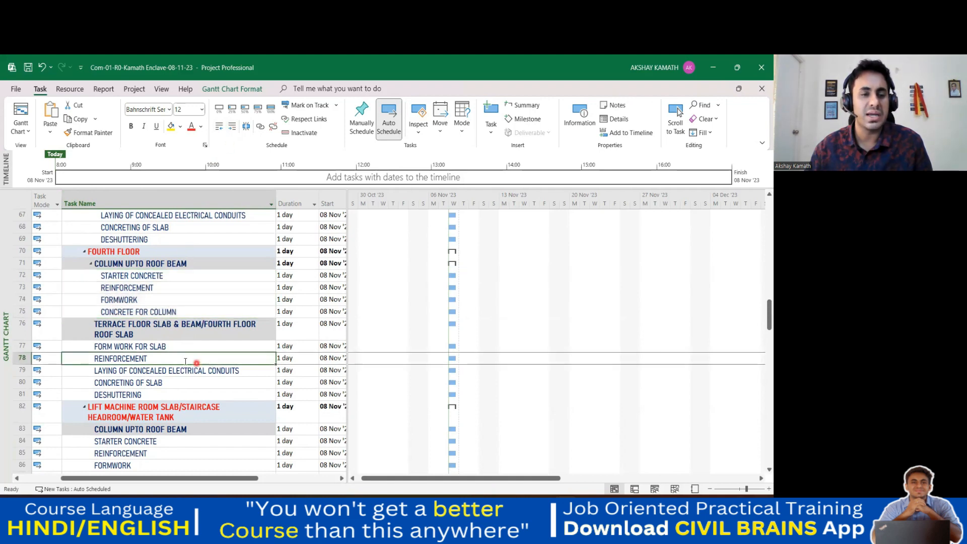
{"action": "left_click_drag", "start_coordinate": [181, 348], "coordinate": [179, 395]}
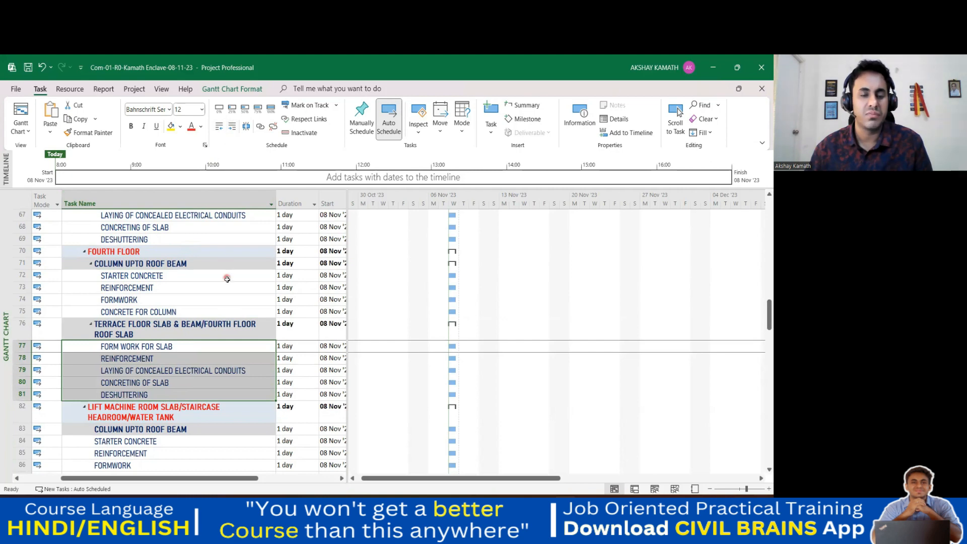
- Indent the lift machine room section's column activities under COLUMN UPTO ROOF BEAM and its slab activities under the ROOF SLAB task
{"action": "scroll", "coordinate": [225, 282], "scroll_direction": "down", "scroll_amount": 4}
{"action": "left_click", "coordinate": [217, 294]}
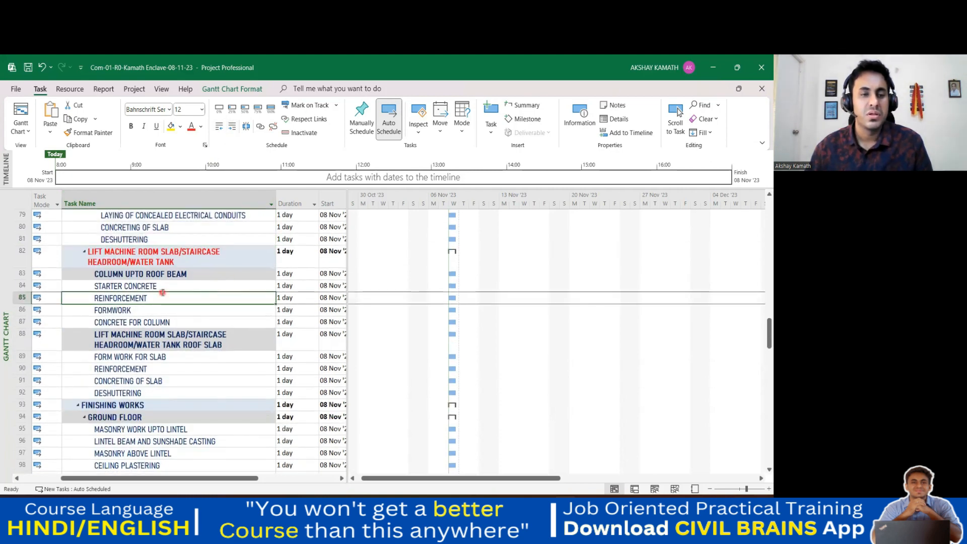
{"action": "left_click_drag", "start_coordinate": [162, 287], "coordinate": [165, 324]}
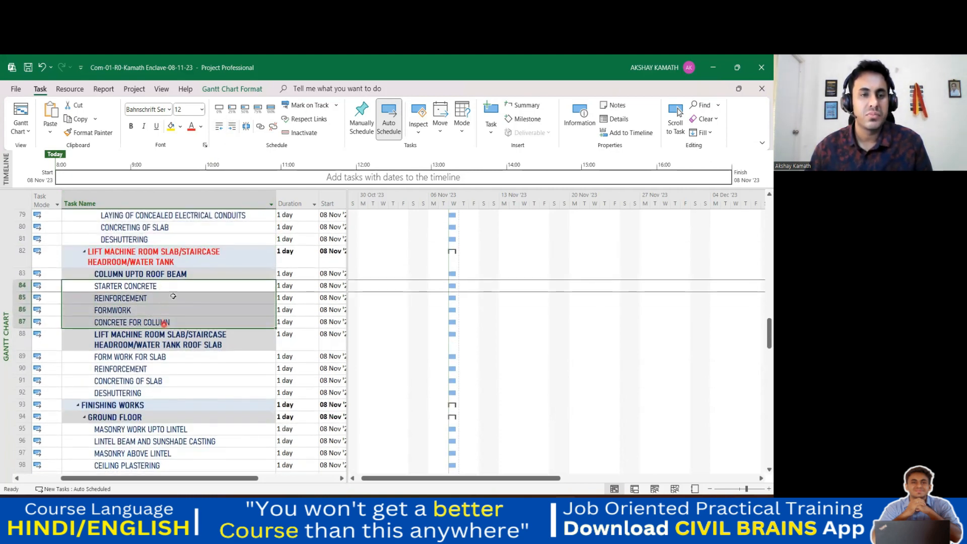
{"action": "left_click", "coordinate": [231, 124]}
{"action": "scroll", "coordinate": [179, 246], "scroll_direction": "down", "scroll_amount": 3}
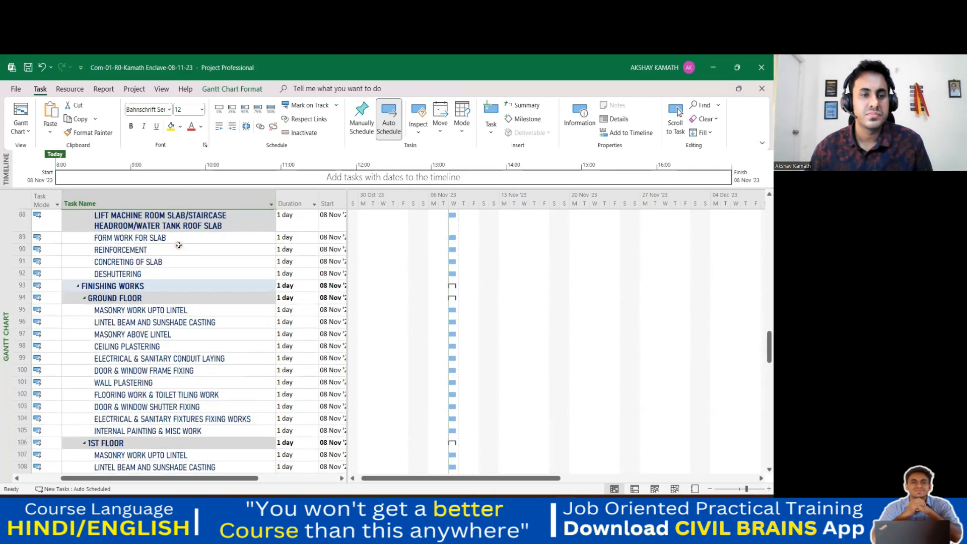
{"action": "scroll", "coordinate": [179, 252], "scroll_direction": "up", "scroll_amount": 1}
{"action": "left_click_drag", "start_coordinate": [174, 275], "coordinate": [176, 309]}
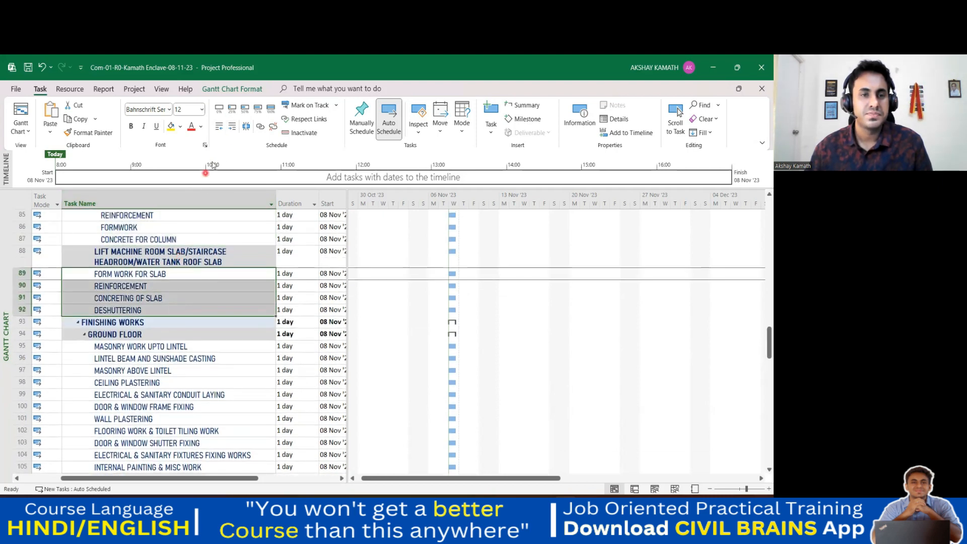
{"action": "left_click", "coordinate": [232, 127]}
{"action": "scroll", "coordinate": [176, 262], "scroll_direction": "down", "scroll_amount": 2}
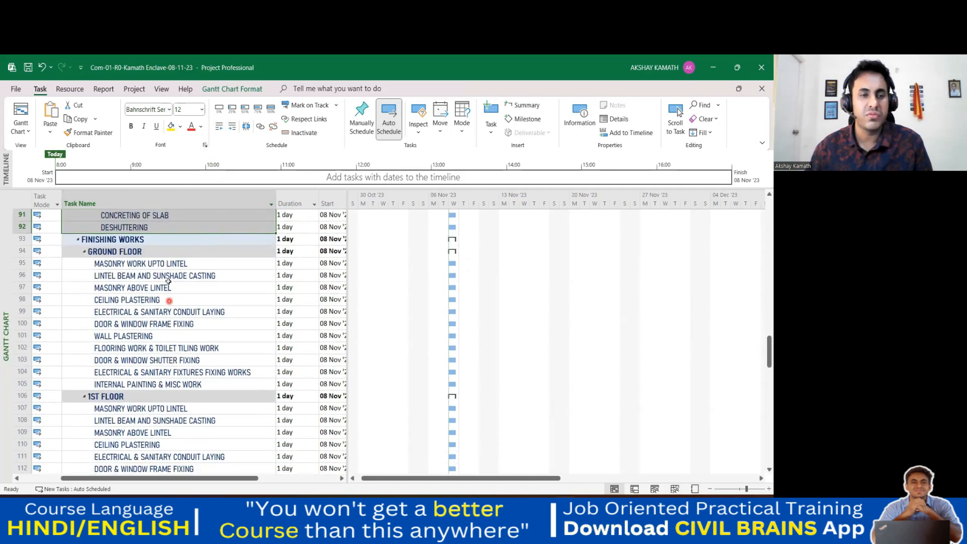
{"action": "left_click_drag", "start_coordinate": [175, 263], "coordinate": [173, 381]}
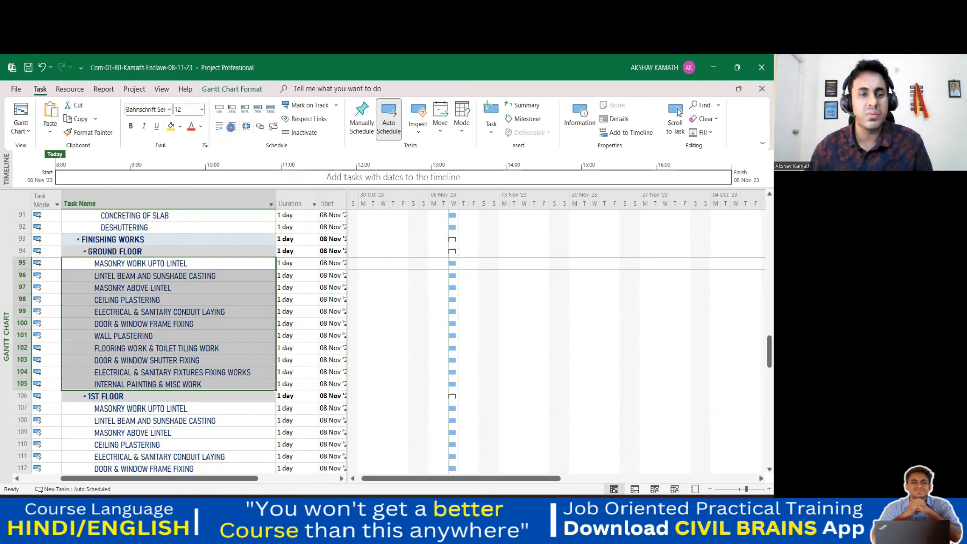
{"action": "left_click", "coordinate": [231, 127]}
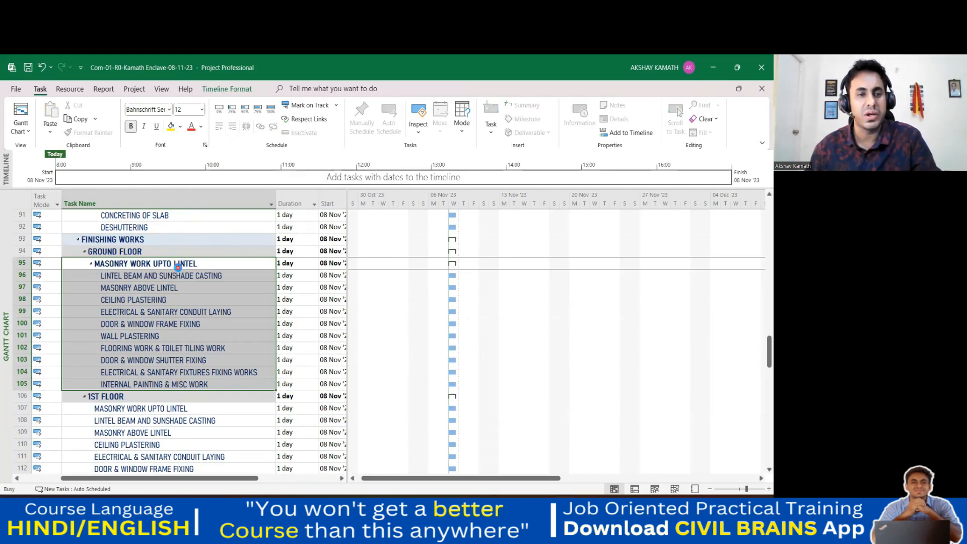
{"action": "key", "text": "ctrl+z"}
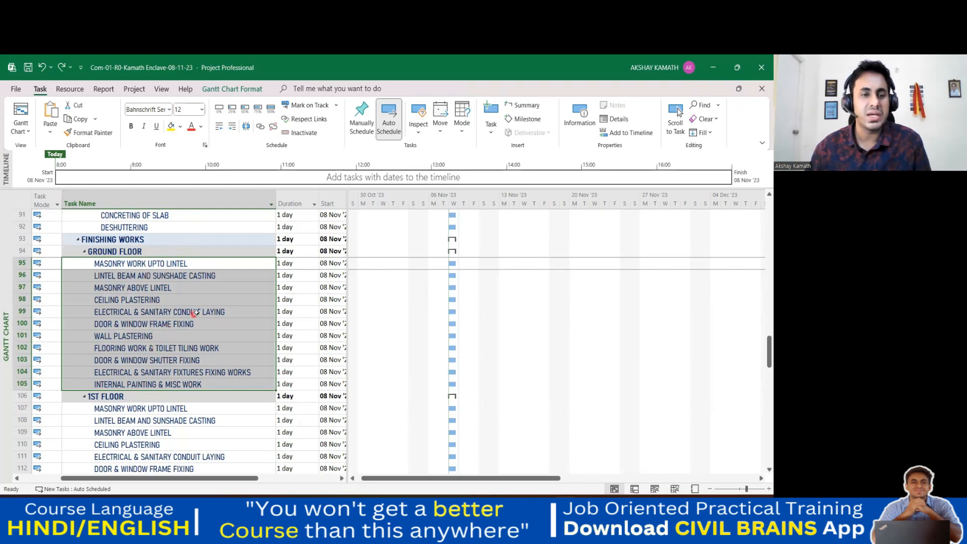
- Show the schedule down to outline Level 4 and review the floor summary tasks from the project's first row
{"action": "scroll", "coordinate": [195, 312], "scroll_direction": "up", "scroll_amount": 3}
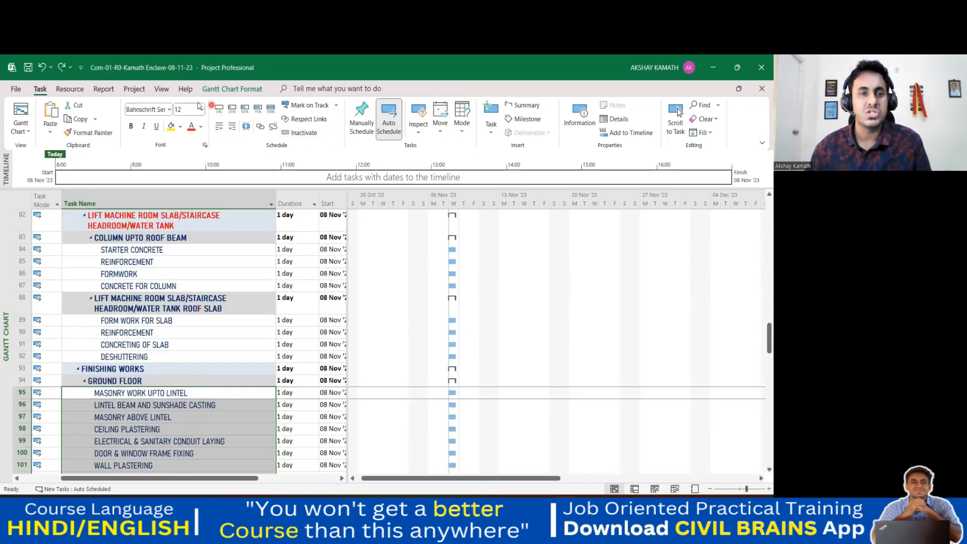
{"action": "left_click", "coordinate": [160, 89]}
{"action": "left_click", "coordinate": [272, 123]}
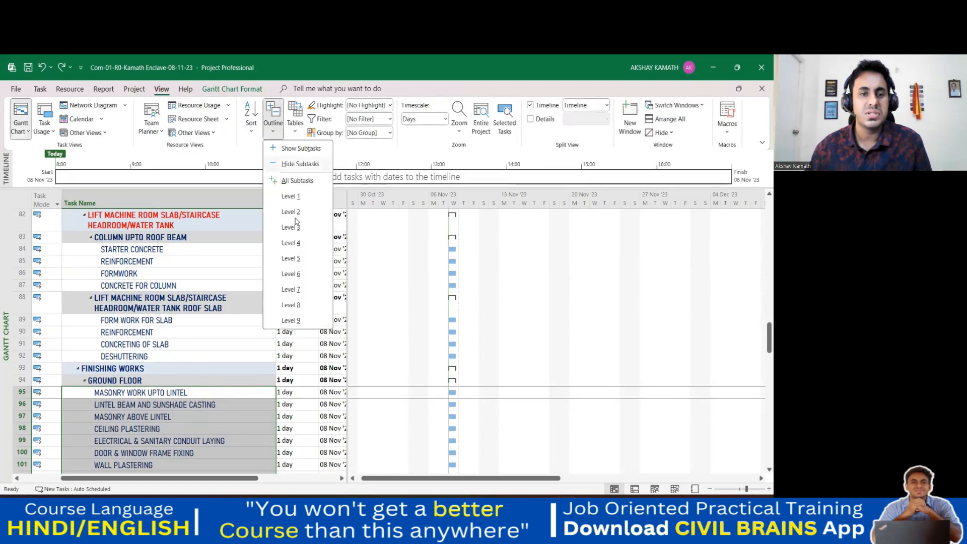
{"action": "left_click", "coordinate": [291, 243]}
{"action": "left_click", "coordinate": [279, 251]}
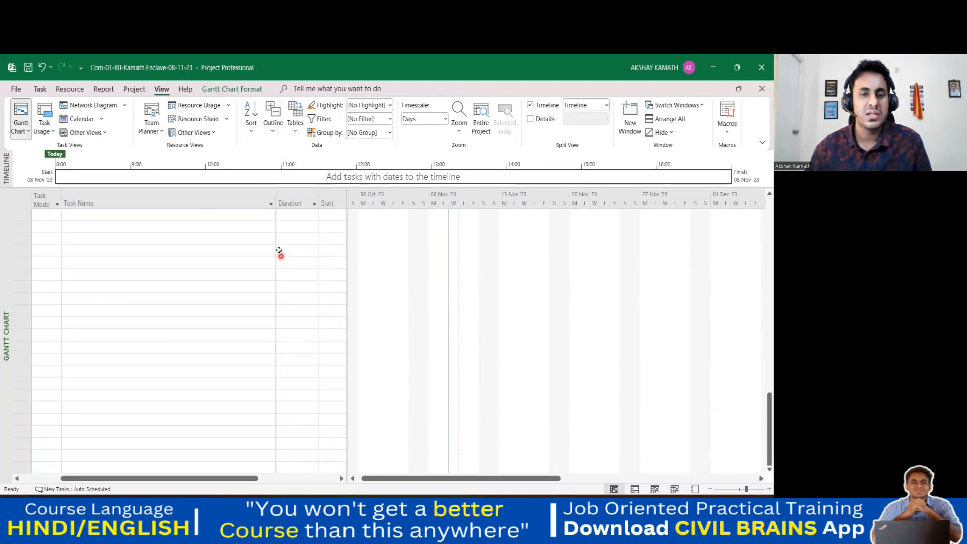
{"action": "scroll", "coordinate": [278, 250], "scroll_direction": "up", "scroll_amount": 10}
{"action": "left_click_drag", "start_coordinate": [768, 331], "coordinate": [769, 199]}
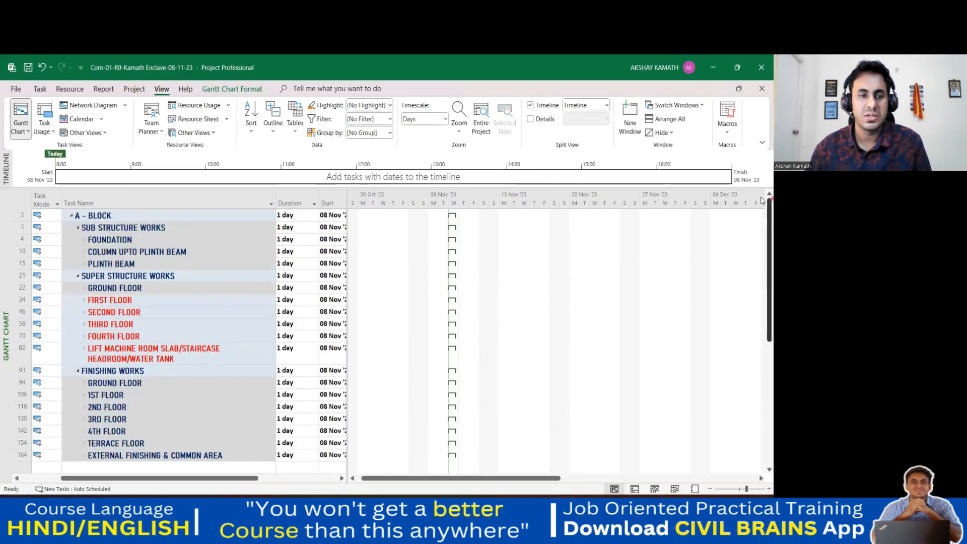
{"action": "scroll", "coordinate": [762, 200], "scroll_direction": "up", "scroll_amount": 1}
- Show the schedule down to outline Level 5 and check each floor's column and slab summary tasks under SUPER STRUCTURE WORKS
{"action": "left_click", "coordinate": [273, 126]}
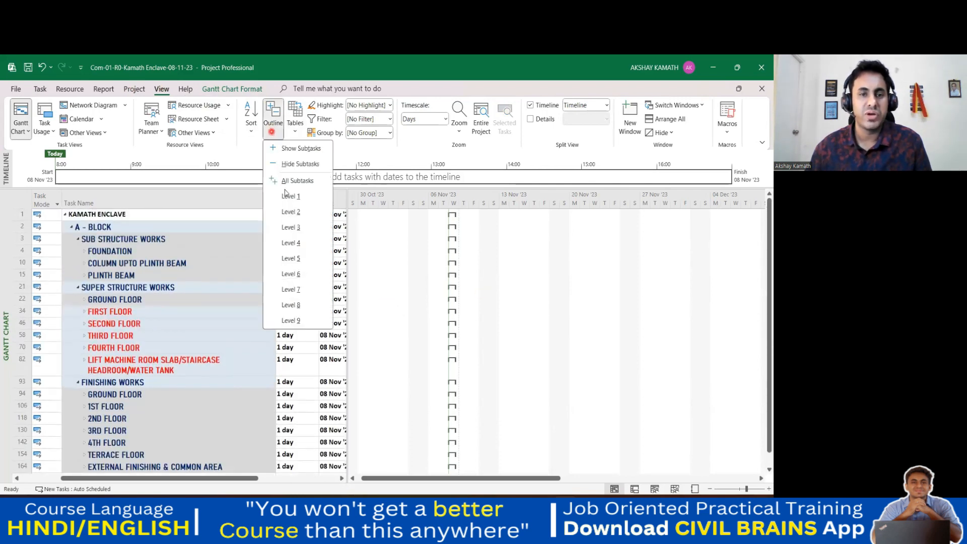
{"action": "left_click", "coordinate": [289, 261]}
{"action": "scroll", "coordinate": [220, 289], "scroll_direction": "up", "scroll_amount": 4}
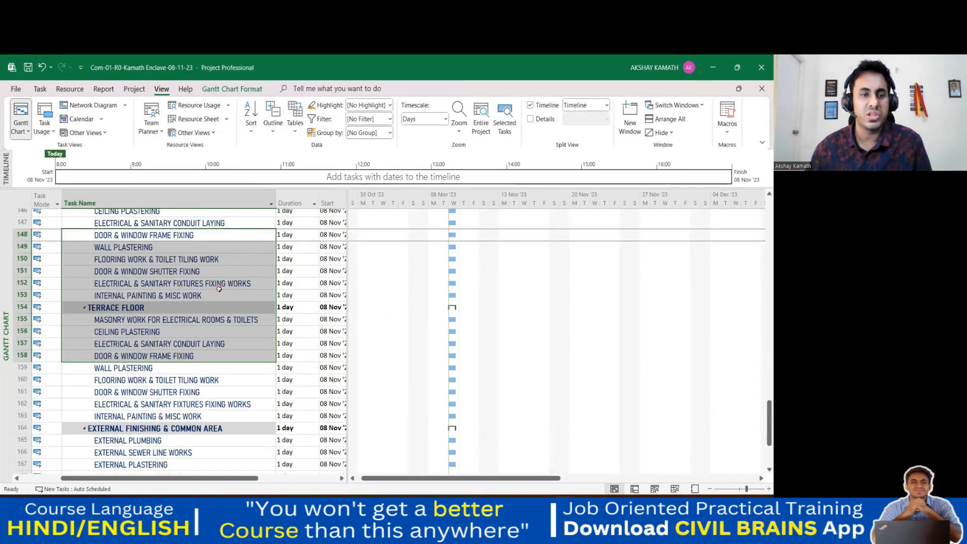
{"action": "scroll", "coordinate": [220, 282], "scroll_direction": "down", "scroll_amount": 7}
{"action": "scroll", "coordinate": [220, 277], "scroll_direction": "up", "scroll_amount": 20}
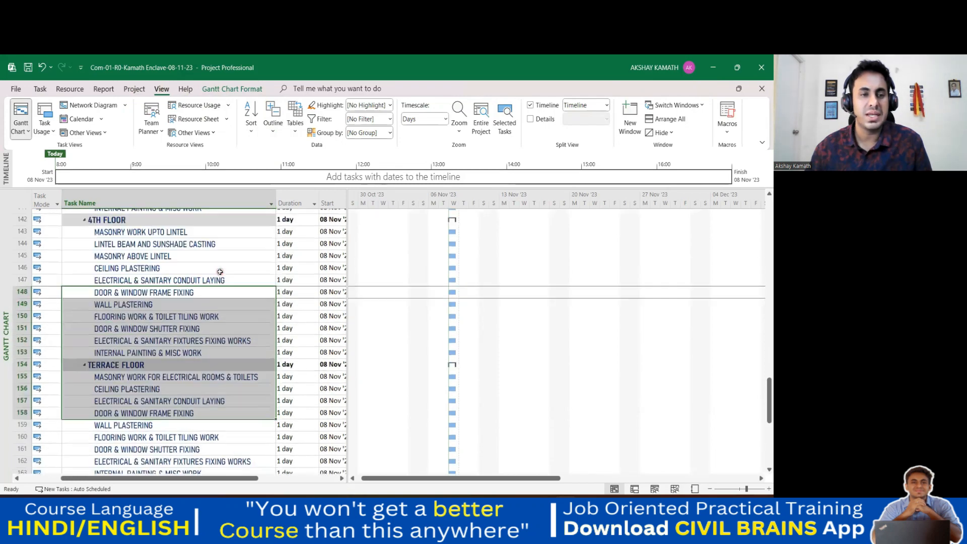
{"action": "scroll", "coordinate": [220, 269], "scroll_direction": "up", "scroll_amount": 15}
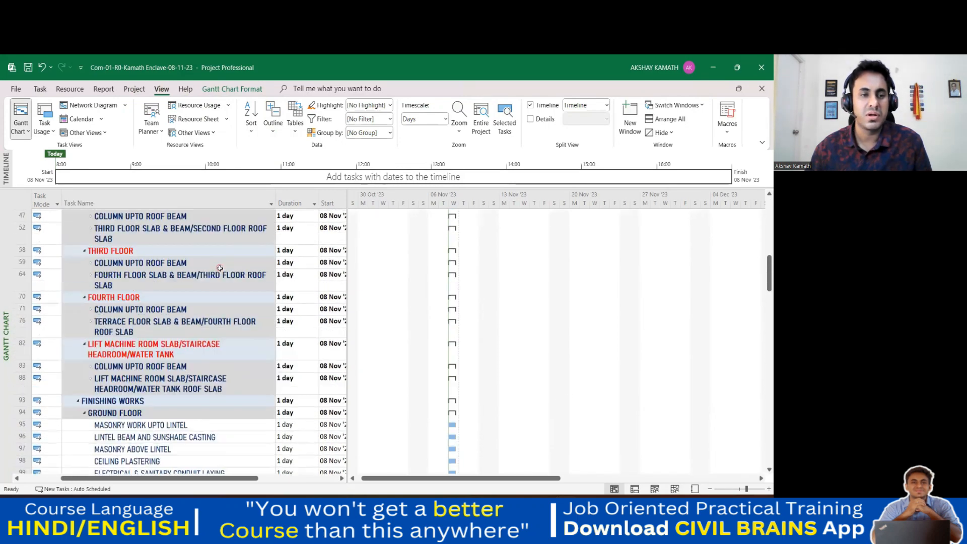
{"action": "scroll", "coordinate": [203, 274], "scroll_direction": "down", "scroll_amount": 1}
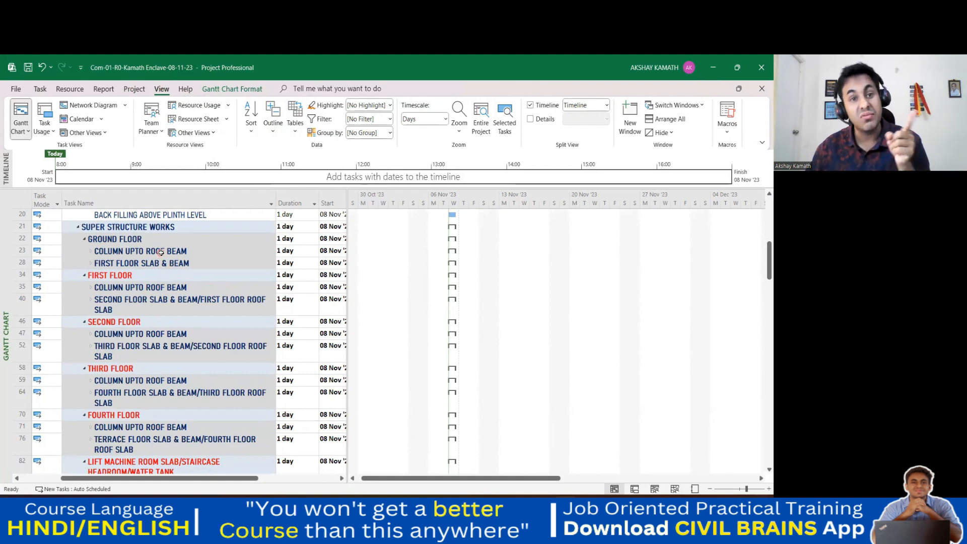
- Show the schedule down to outline Level 6 and check the individual column and slab activities of each floor
{"action": "left_click", "coordinate": [273, 128]}
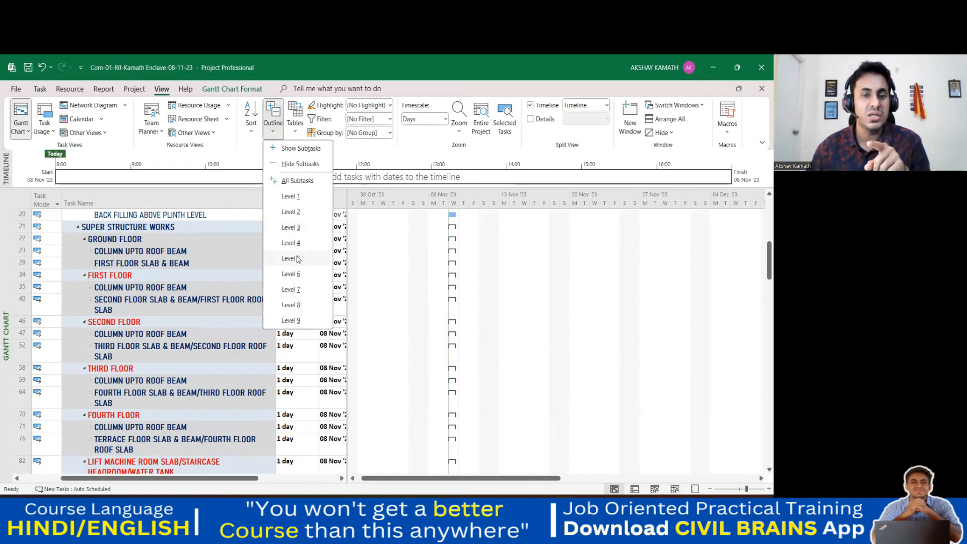
{"action": "left_click", "coordinate": [291, 274]}
{"action": "scroll", "coordinate": [291, 274], "scroll_direction": "up", "scroll_amount": 13}
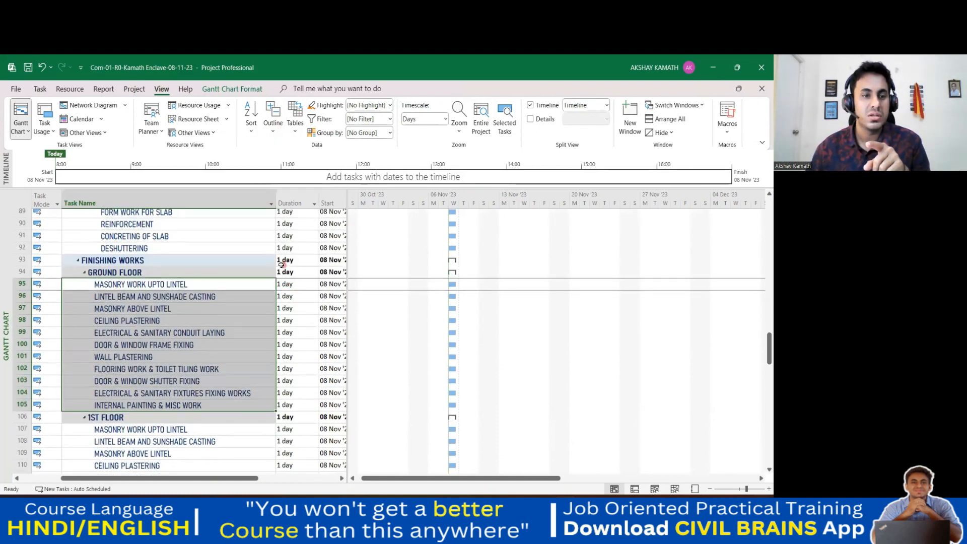
{"action": "scroll", "coordinate": [280, 264], "scroll_direction": "up", "scroll_amount": 3}
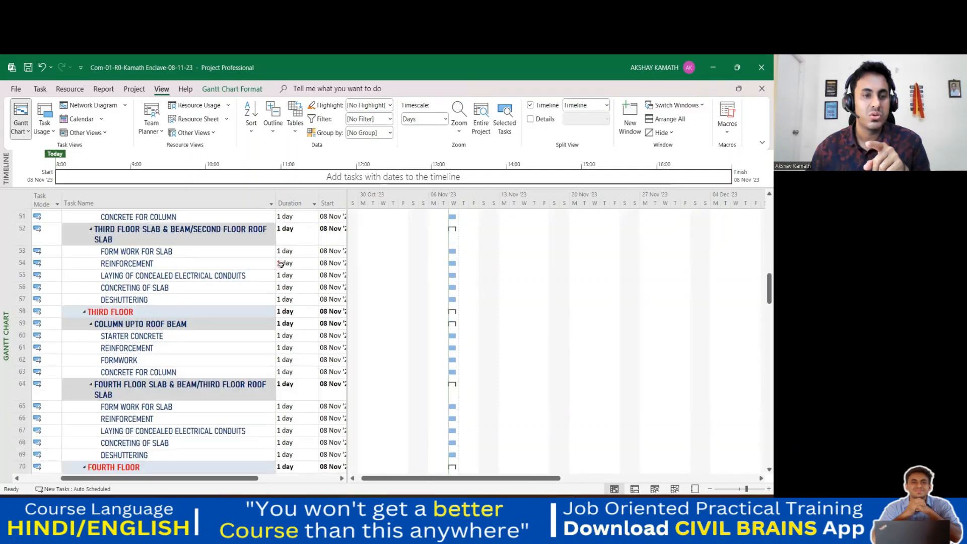
- Show the schedule down to outline Level 5 and widen the Task Name column so each floor's slab task name fits on one line
{"action": "left_click", "coordinate": [273, 128]}
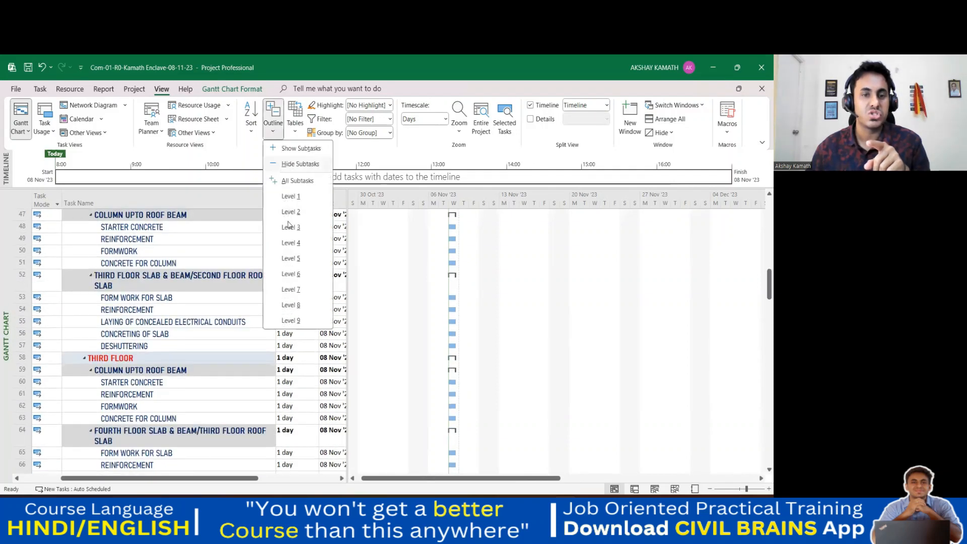
{"action": "left_click", "coordinate": [291, 258]}
{"action": "scroll", "coordinate": [258, 280], "scroll_direction": "down", "scroll_amount": 20}
{"action": "scroll", "coordinate": [257, 280], "scroll_direction": "up", "scroll_amount": 20}
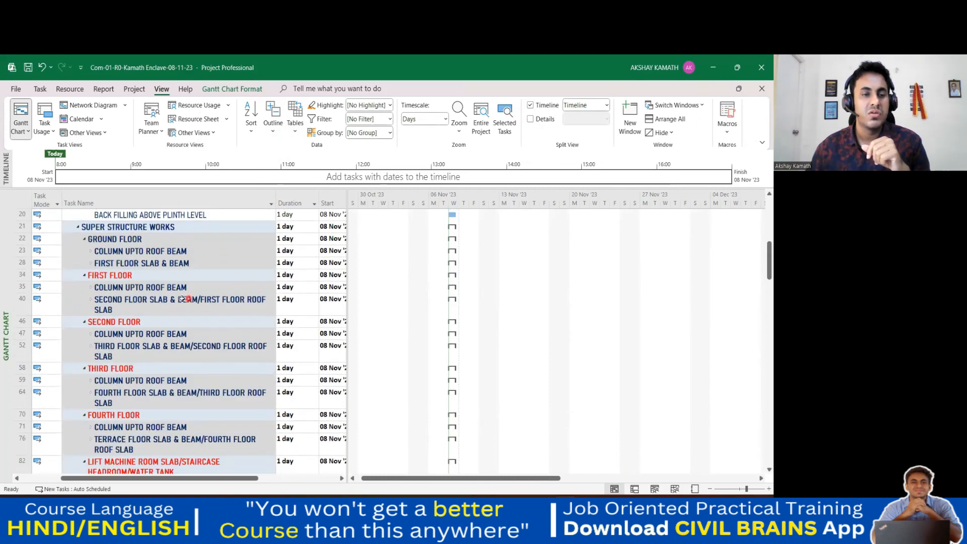
{"action": "left_click", "coordinate": [255, 203]}
{"action": "left_click_drag", "start_coordinate": [276, 199], "coordinate": [301, 200]}
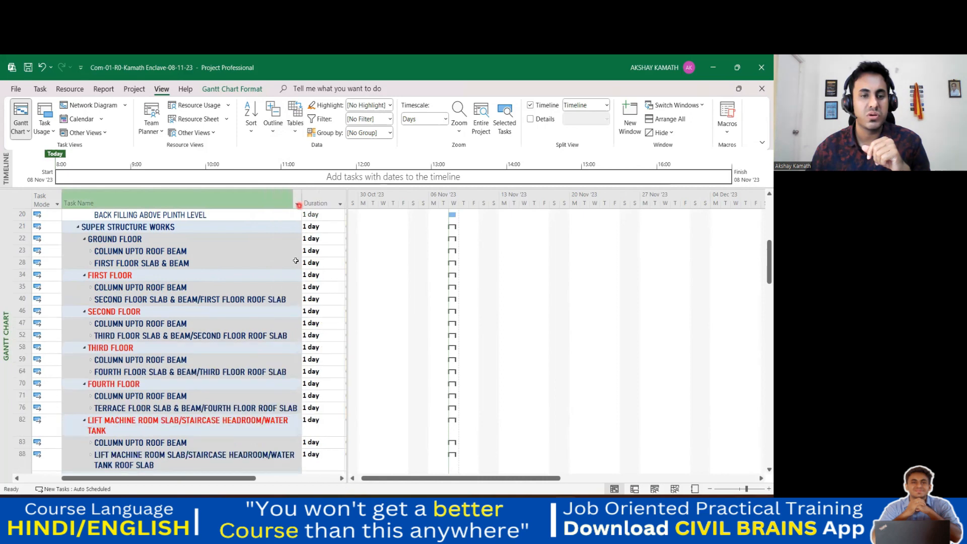
- Review the floor summary tasks down to FINISHING WORKS, and show outline Level 6 to check the column and slab activities back to the first row
{"action": "scroll", "coordinate": [167, 284], "scroll_direction": "down", "scroll_amount": 1}
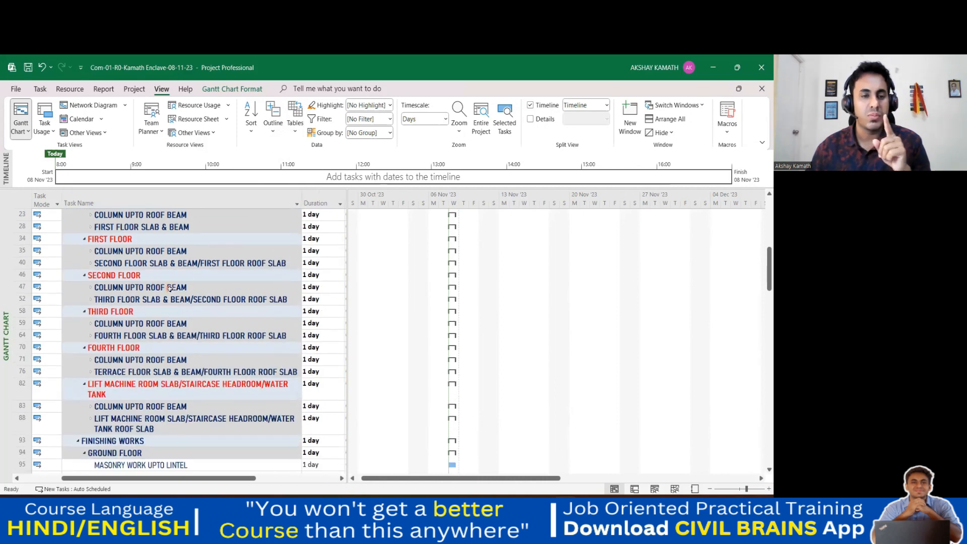
{"action": "scroll", "coordinate": [212, 302], "scroll_direction": "down", "scroll_amount": 1}
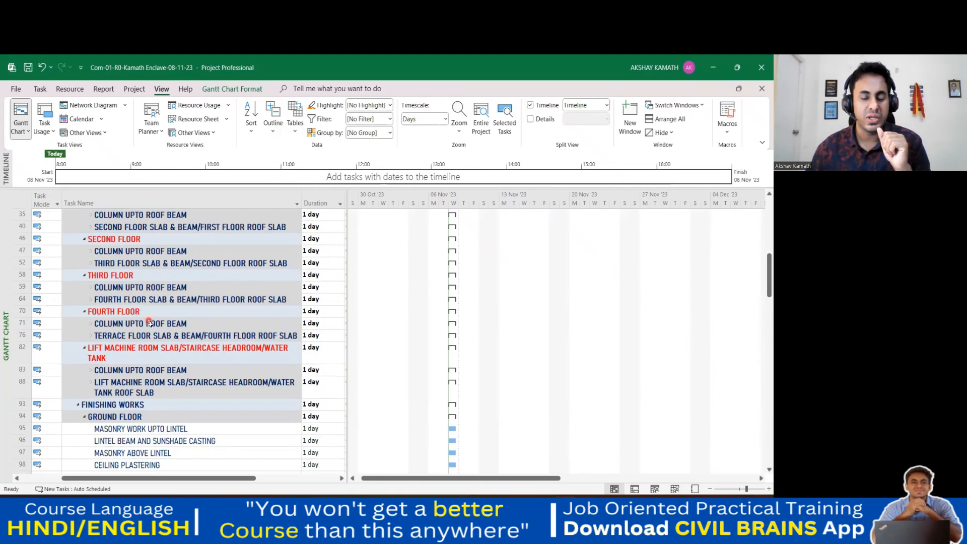
{"action": "scroll", "coordinate": [150, 324], "scroll_direction": "down", "scroll_amount": 3}
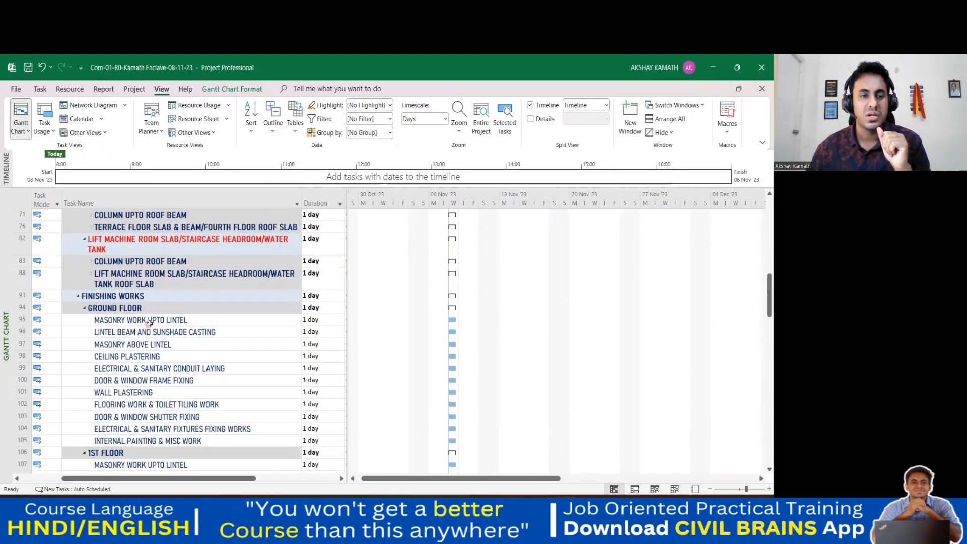
{"action": "left_click", "coordinate": [273, 135]}
{"action": "left_click", "coordinate": [292, 274]}
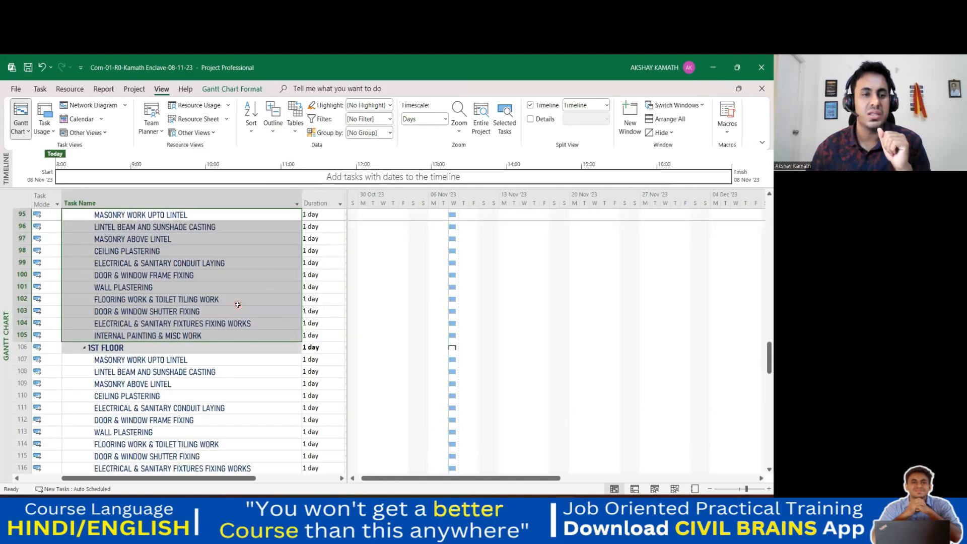
{"action": "scroll", "coordinate": [237, 304], "scroll_direction": "up", "scroll_amount": 14}
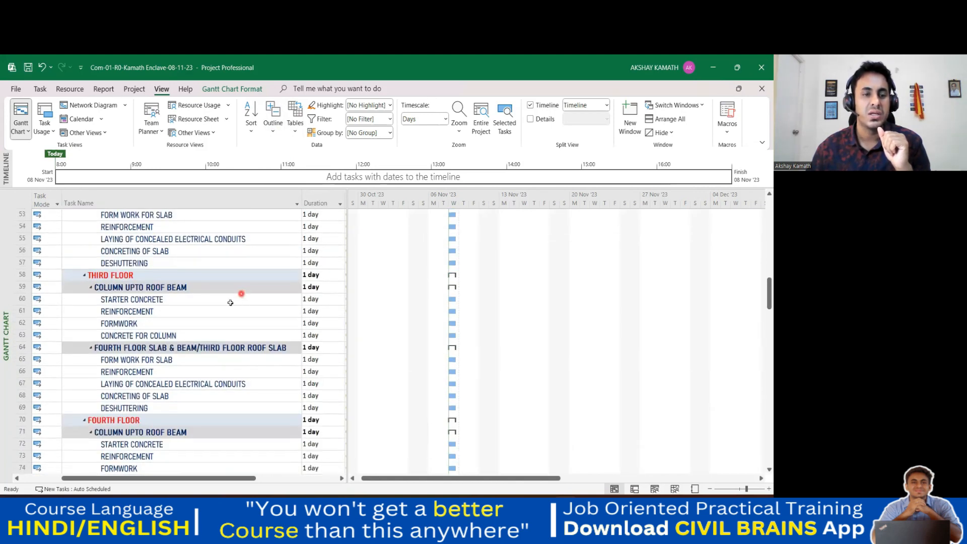
{"action": "scroll", "coordinate": [127, 292], "scroll_direction": "up", "scroll_amount": 7}
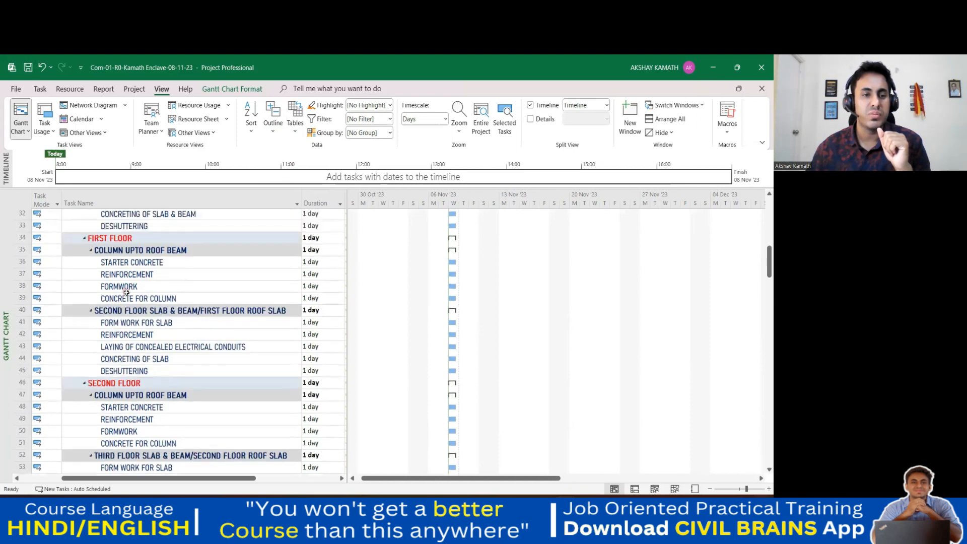
{"action": "scroll", "coordinate": [127, 293], "scroll_direction": "up", "scroll_amount": 4}
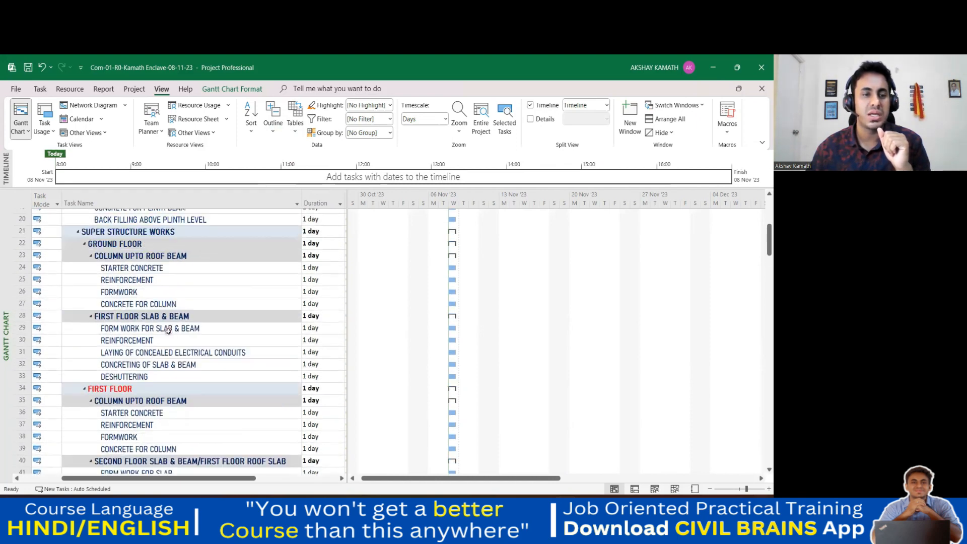
{"action": "scroll", "coordinate": [168, 330], "scroll_direction": "up", "scroll_amount": 1}
{"action": "scroll", "coordinate": [146, 329], "scroll_direction": "down", "scroll_amount": 1}
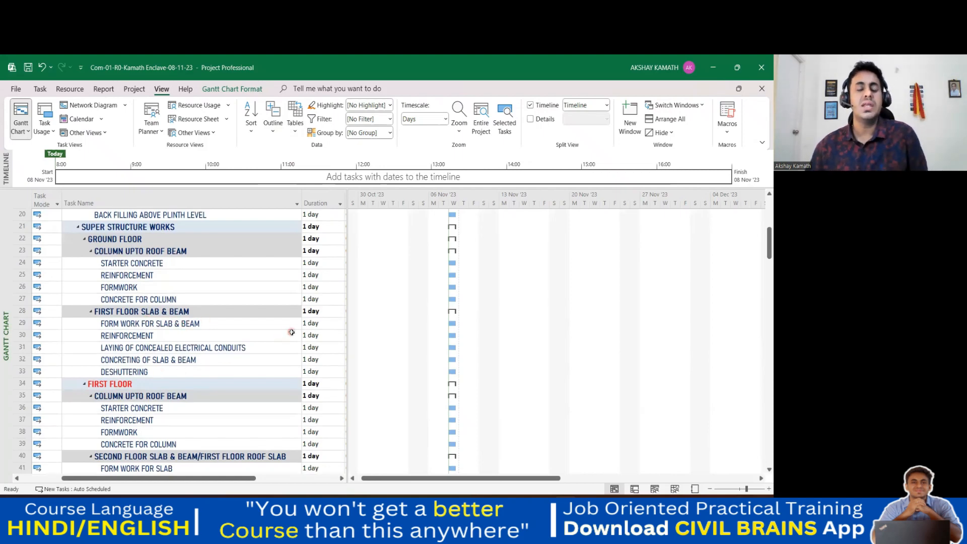
{"action": "scroll", "coordinate": [290, 329], "scroll_direction": "up", "scroll_amount": 6}
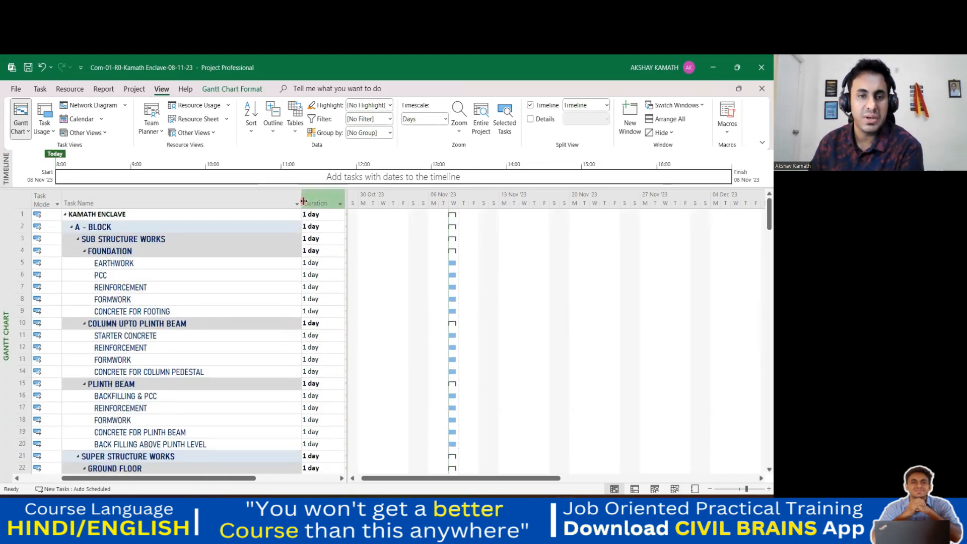
- Widen the task table to expose the Start, Finish and Predecessors columns and review the activities from FOUNDATION through the upper floors
{"action": "left_click_drag", "start_coordinate": [347, 200], "coordinate": [491, 205]}
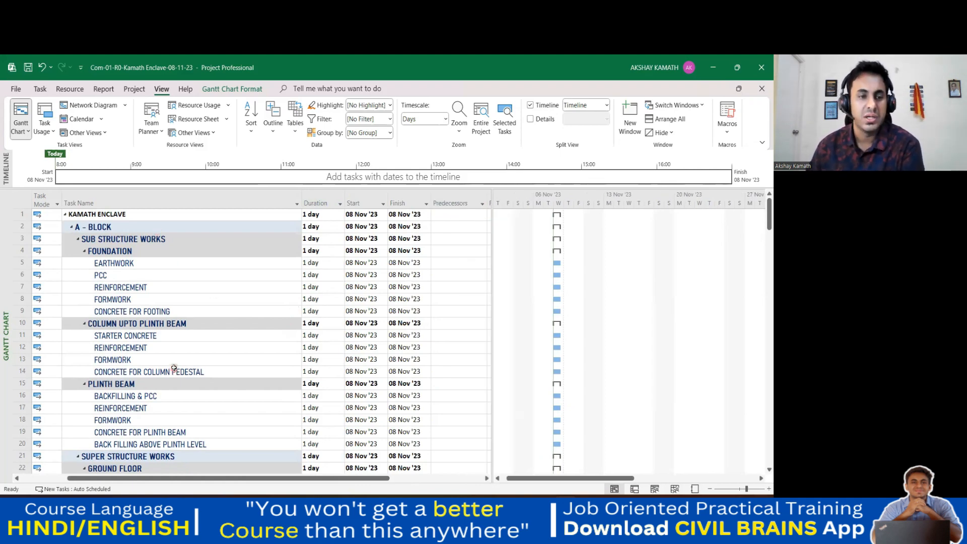
{"action": "scroll", "coordinate": [172, 337], "scroll_direction": "down", "scroll_amount": 10}
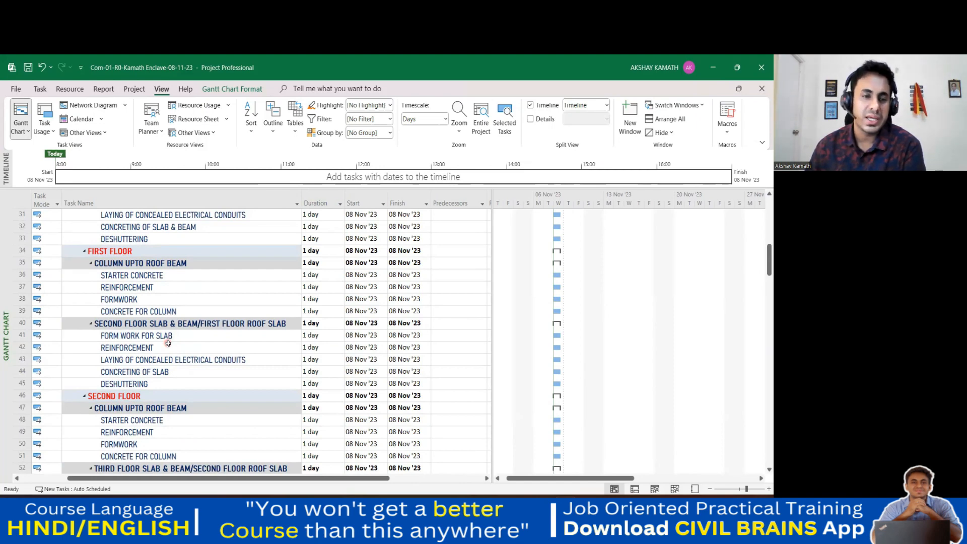
{"action": "scroll", "coordinate": [168, 343], "scroll_direction": "down", "scroll_amount": 3}
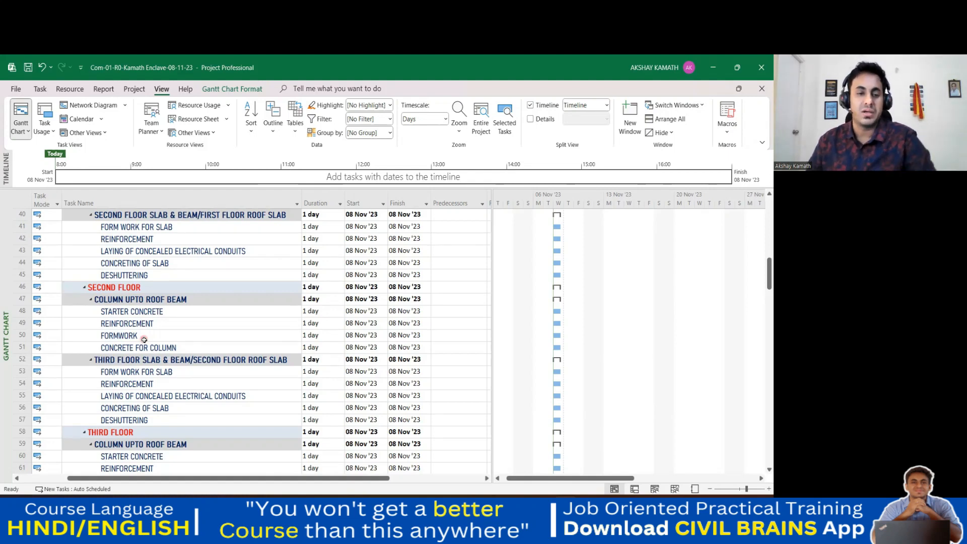
{"action": "scroll", "coordinate": [144, 340], "scroll_direction": "down", "scroll_amount": 2}
{"action": "scroll", "coordinate": [161, 339], "scroll_direction": "up", "scroll_amount": 4}
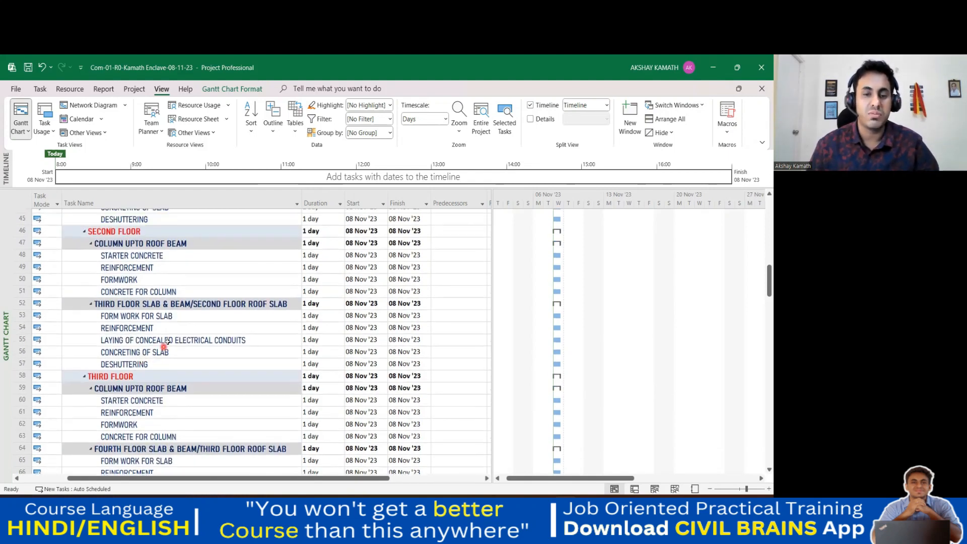
{"action": "scroll", "coordinate": [168, 339], "scroll_direction": "up", "scroll_amount": 11}
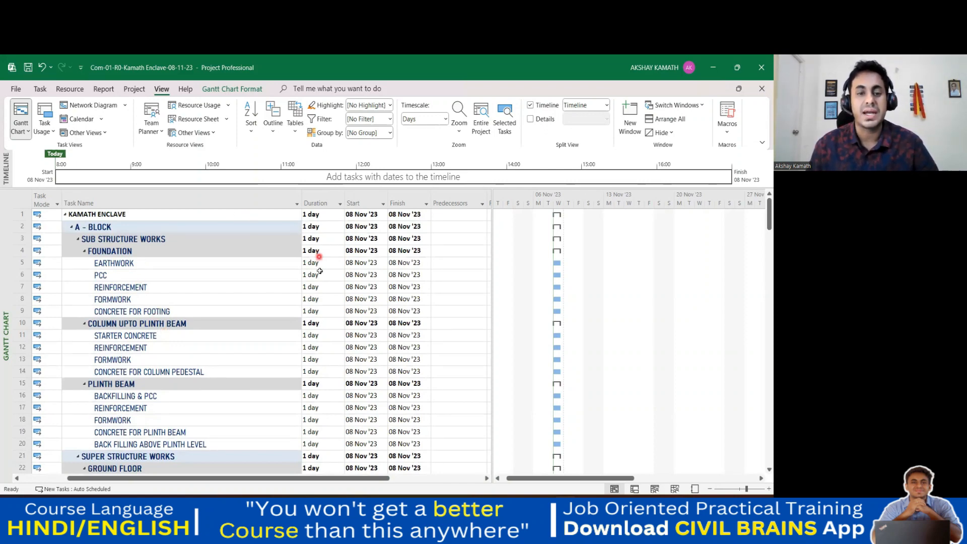
{"action": "left_click", "coordinate": [216, 261]}
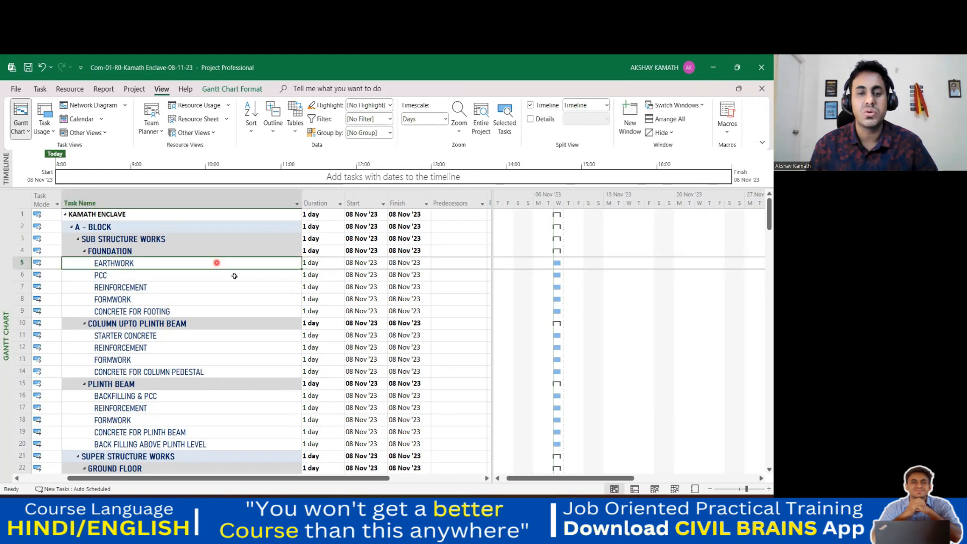
{"action": "left_click", "coordinate": [256, 310]}
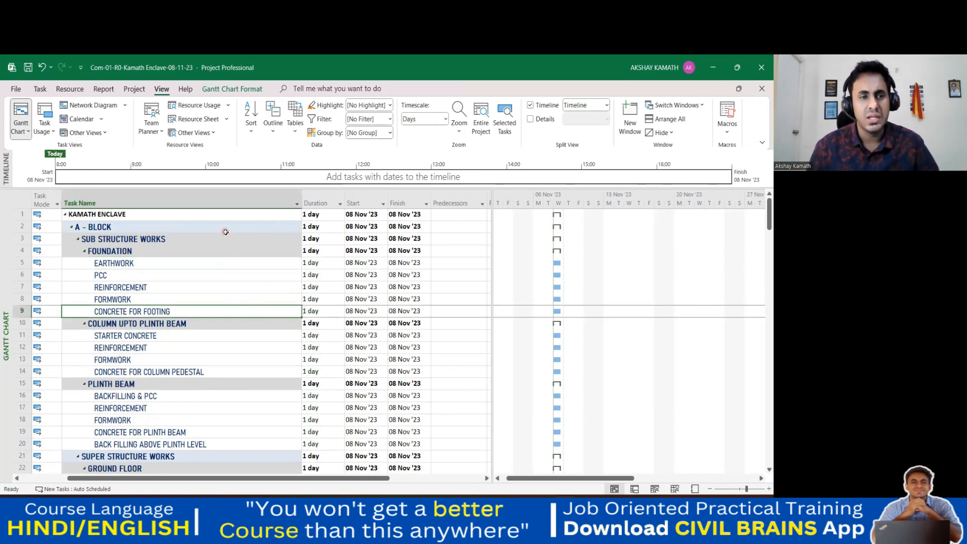
- Rename the project's first summary task as "KAMATH ENCLAVE- G+4 STRUCTURE"
{"action": "left_click", "coordinate": [163, 216]}
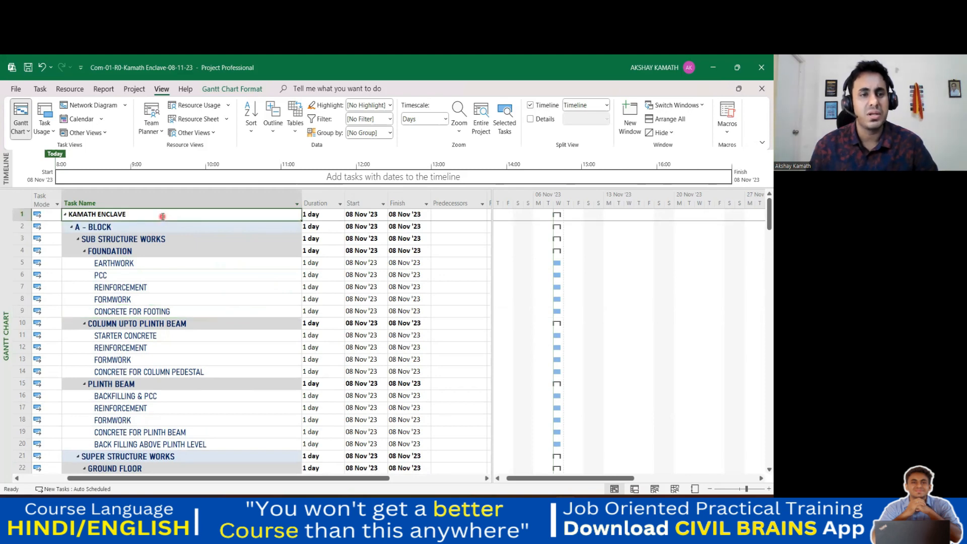
{"action": "left_click", "coordinate": [163, 216]}
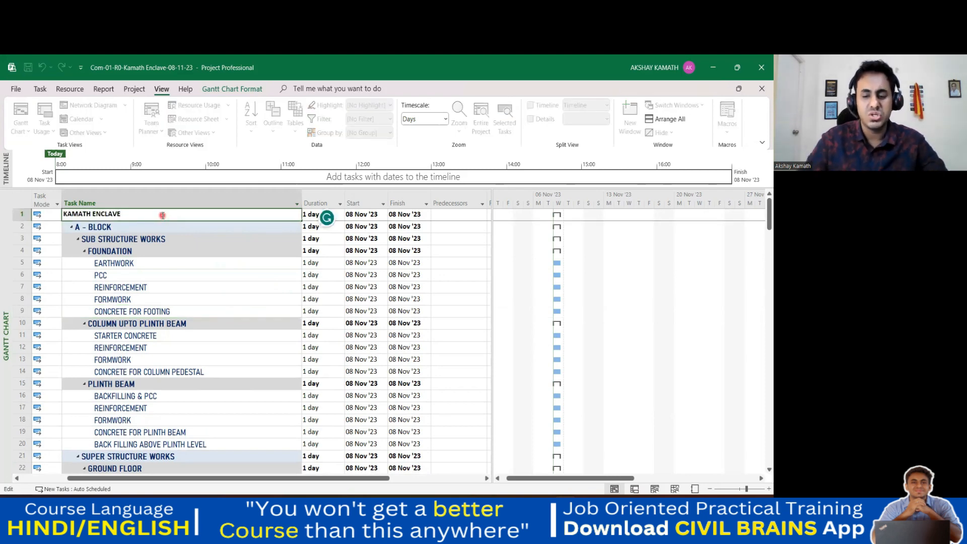
{"action": "type", "text": "- "}
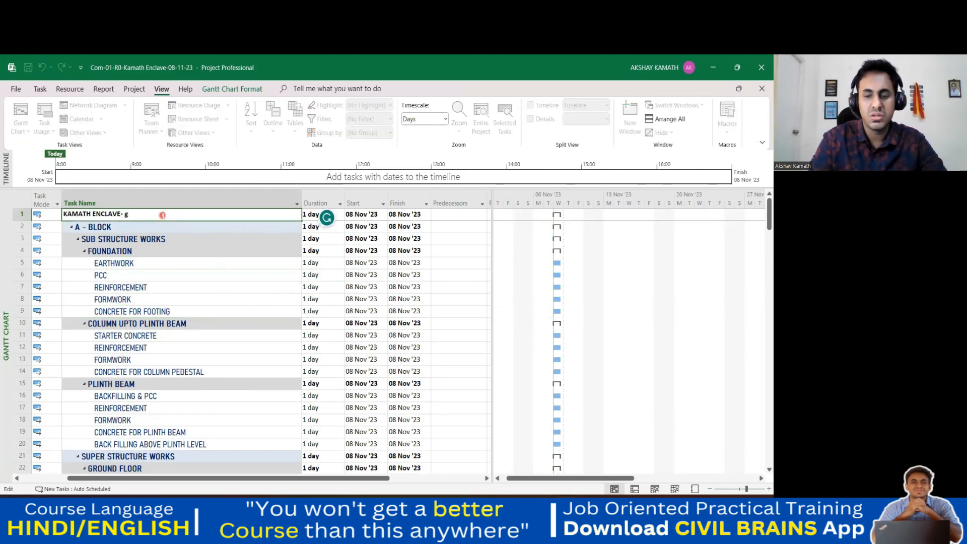
{"action": "type", "text": "G+4"}
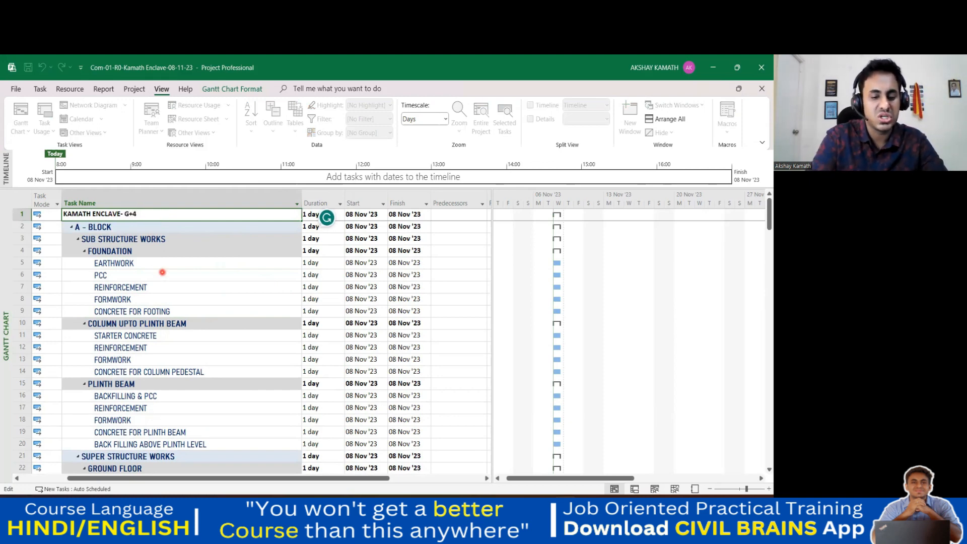
{"action": "type", "text": " sTRUC"}
{"action": "key", "text": "BackSpace"}
{"action": "key", "text": "BackSpace"}
{"action": "key", "text": "BackSpace"}
{"action": "key", "text": "BackSpace"}
{"action": "key", "text": "BackSpace"}
{"action": "key", "text": "BackSpace"}
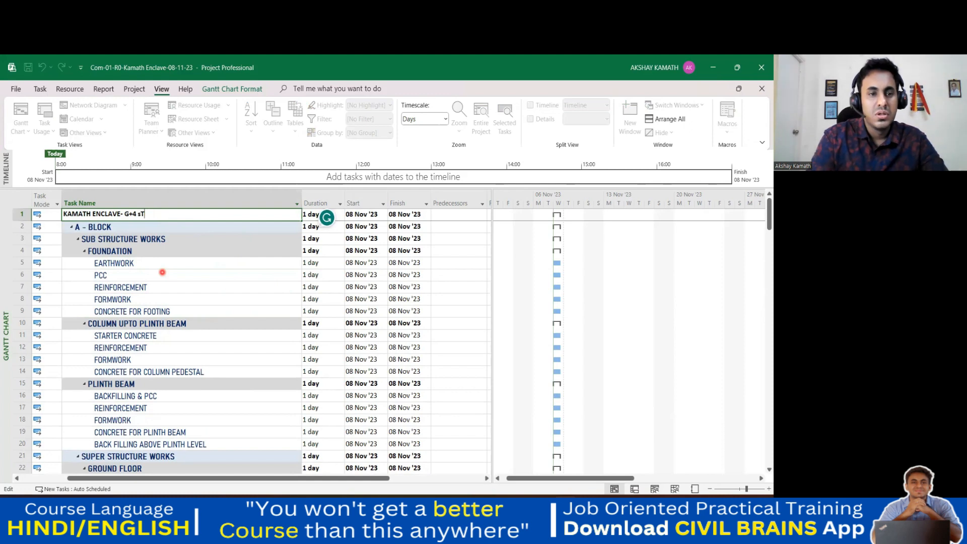
{"action": "type", "text": "STRUCTURE"}
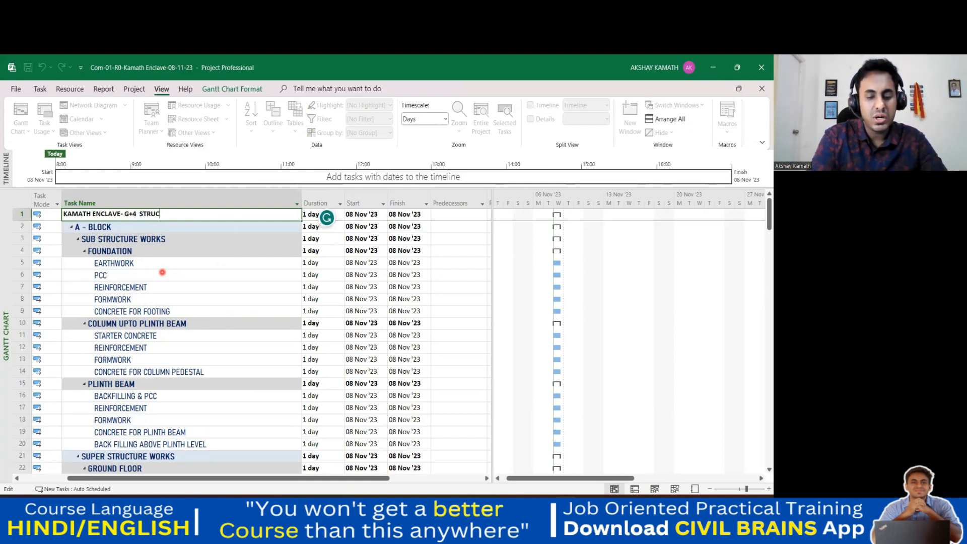
{"action": "left_click", "coordinate": [191, 272]}
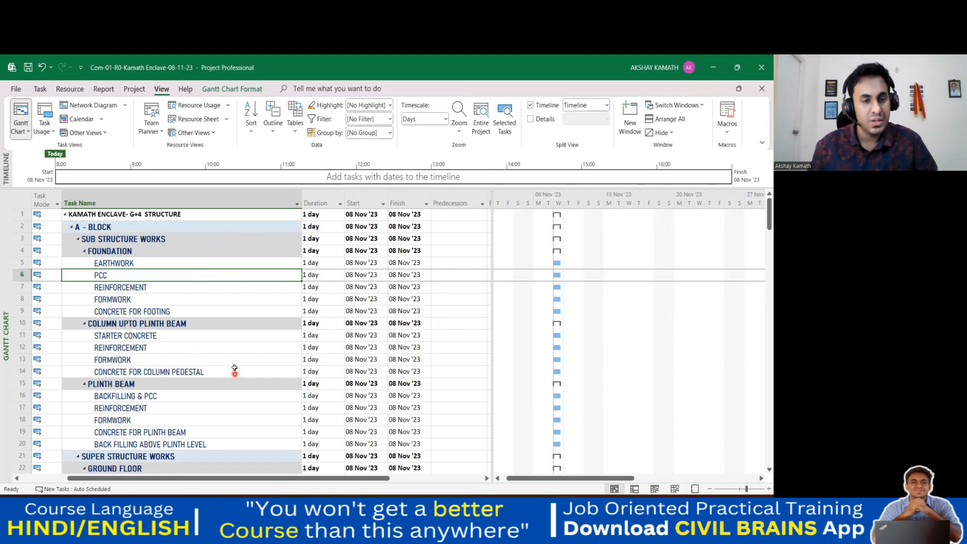
{"action": "scroll", "coordinate": [238, 365], "scroll_direction": "down", "scroll_amount": 12}
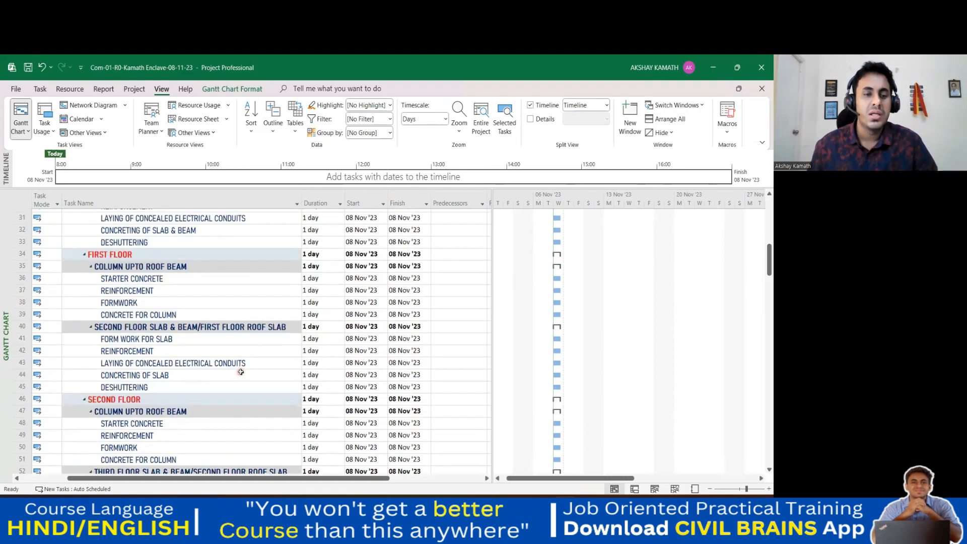
{"action": "scroll", "coordinate": [241, 372], "scroll_direction": "down", "scroll_amount": 6}
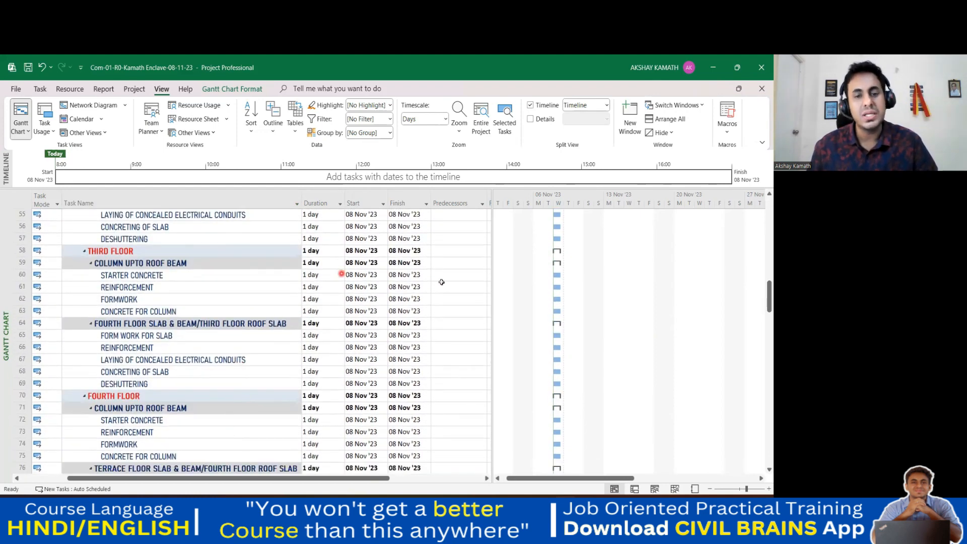
{"action": "scroll", "coordinate": [470, 357], "scroll_direction": "up", "scroll_amount": 17}
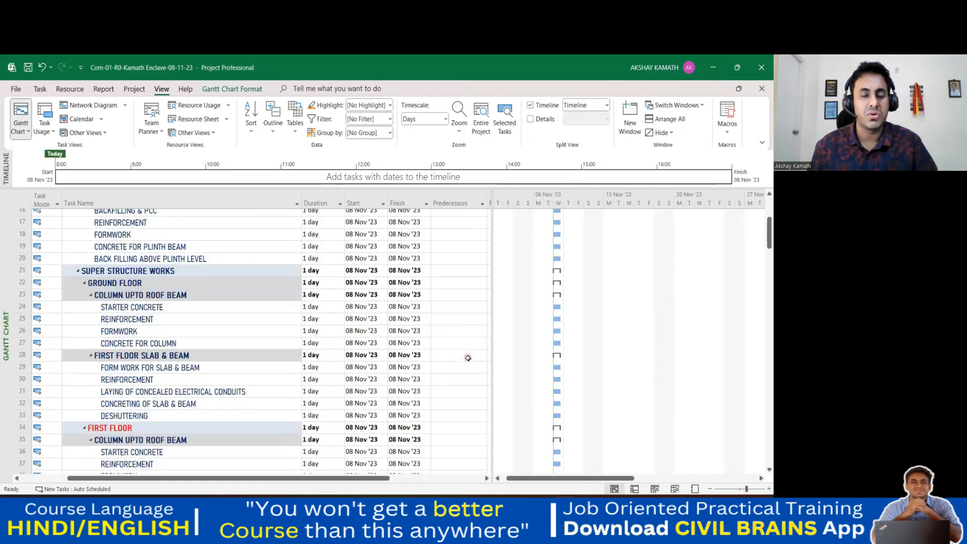